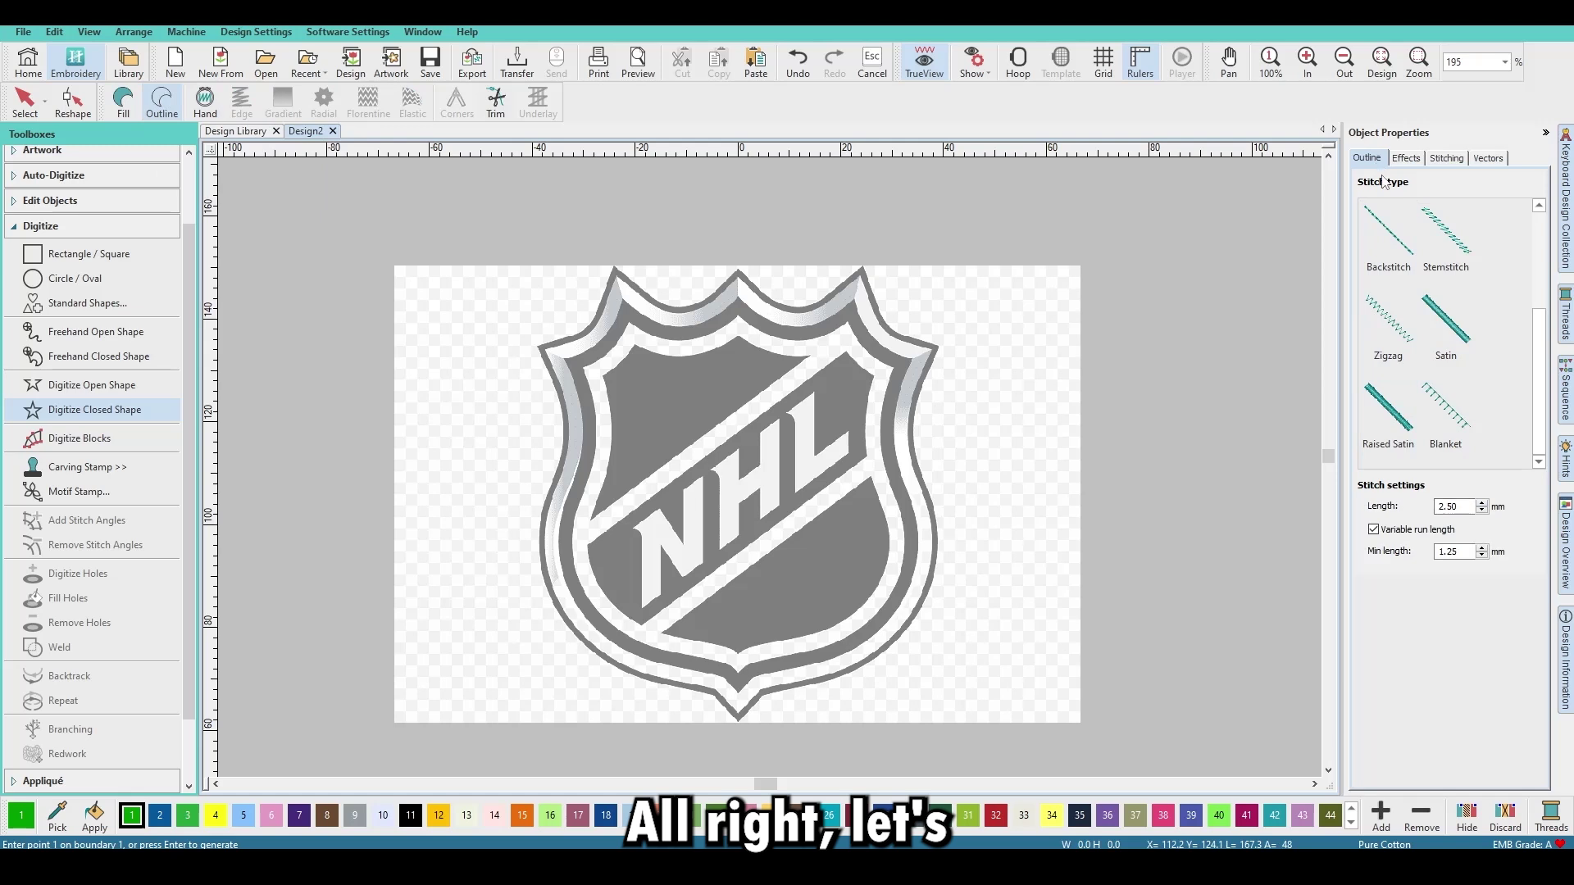
Set the closed shape's satin outline width to 3.50 mm.
left_click(1453, 604)
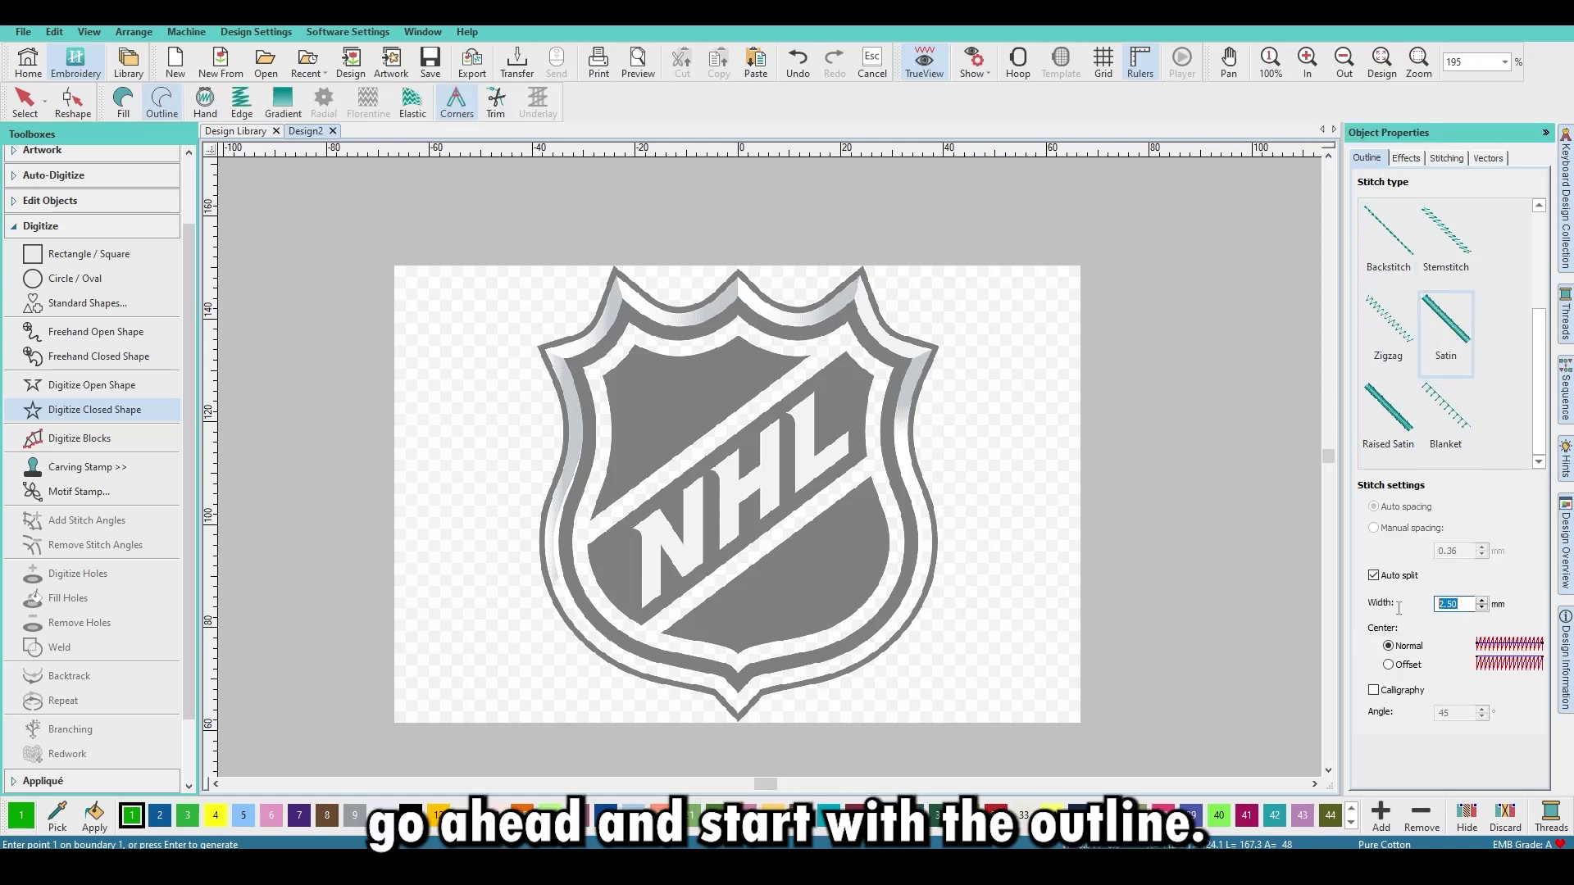
type("3.")
key("Return")
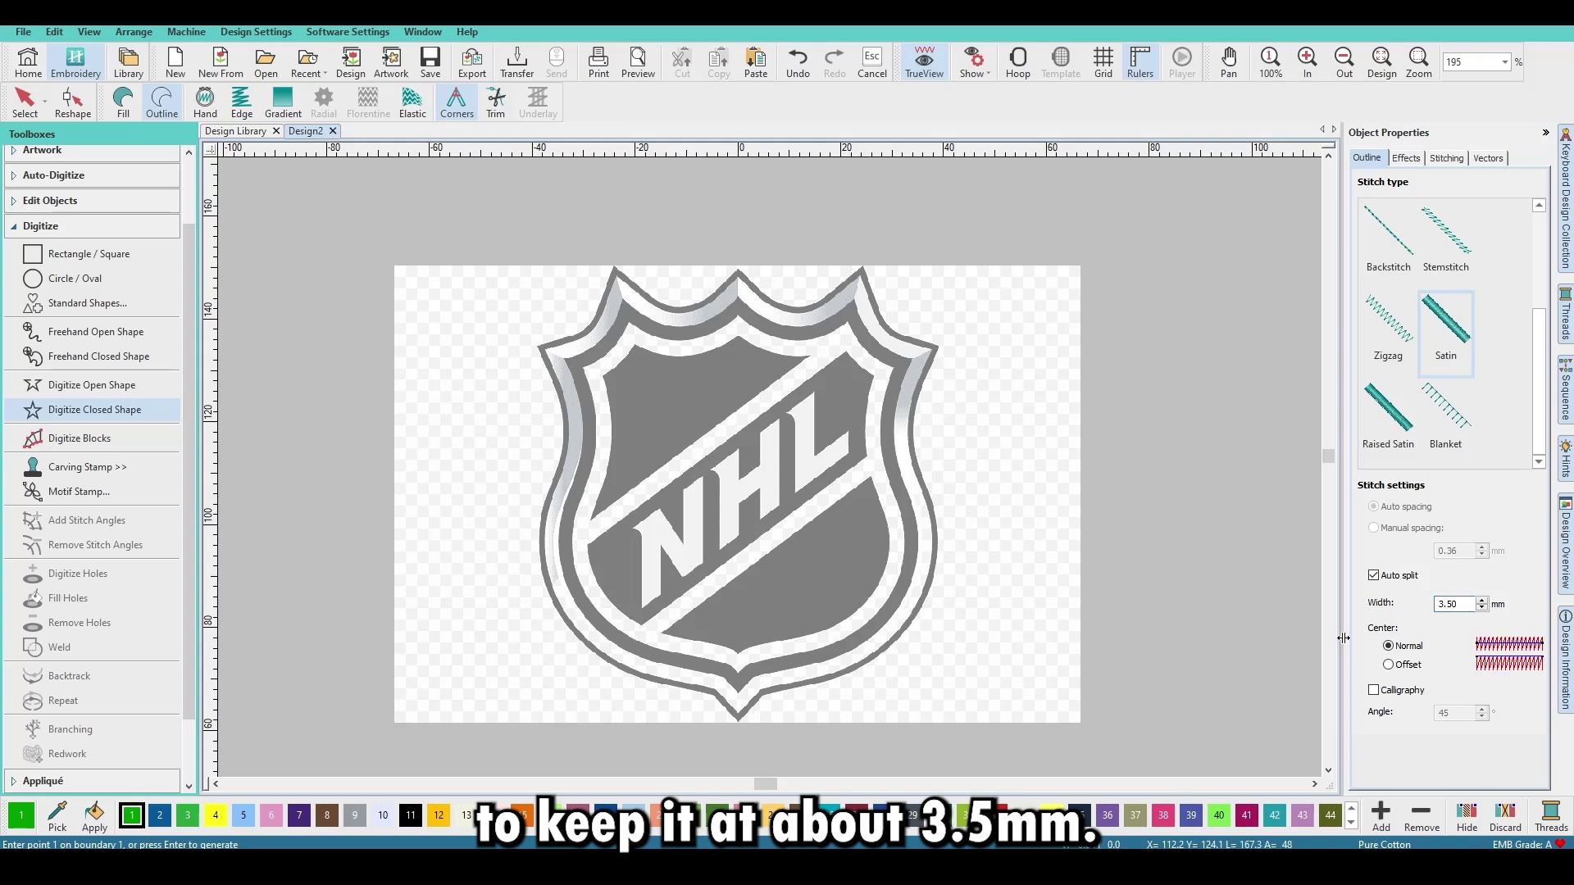
Trace the shield's outer edge clockwise from the top centre tip as a closed shape and generate its satin outline.
left_click(738, 274)
left_click(771, 304)
left_click(798, 311)
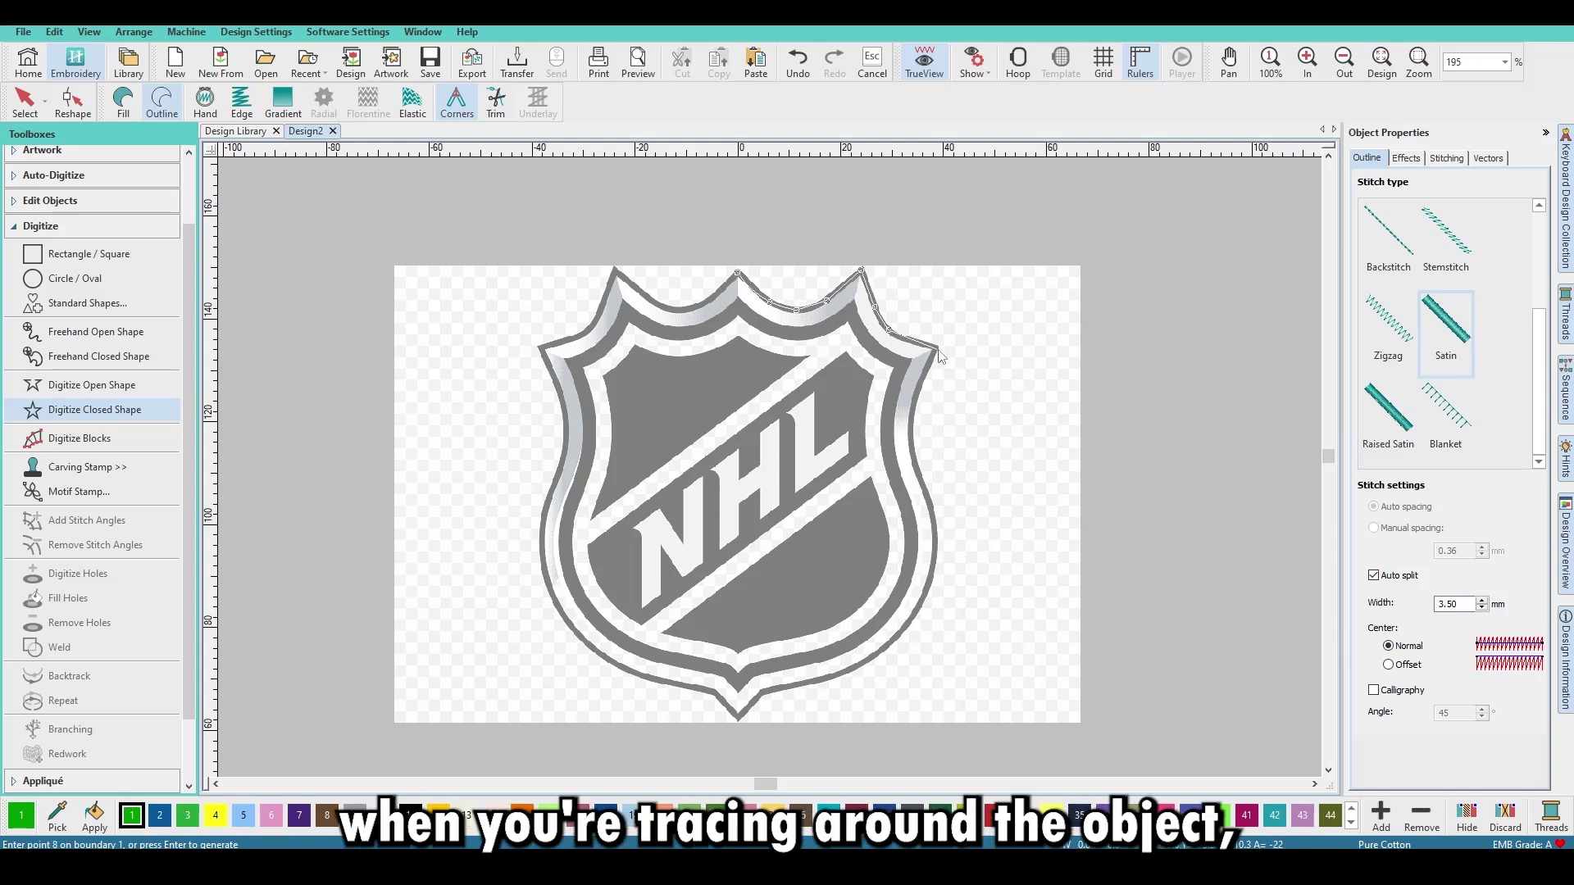
left_click(918, 396)
left_click(912, 440)
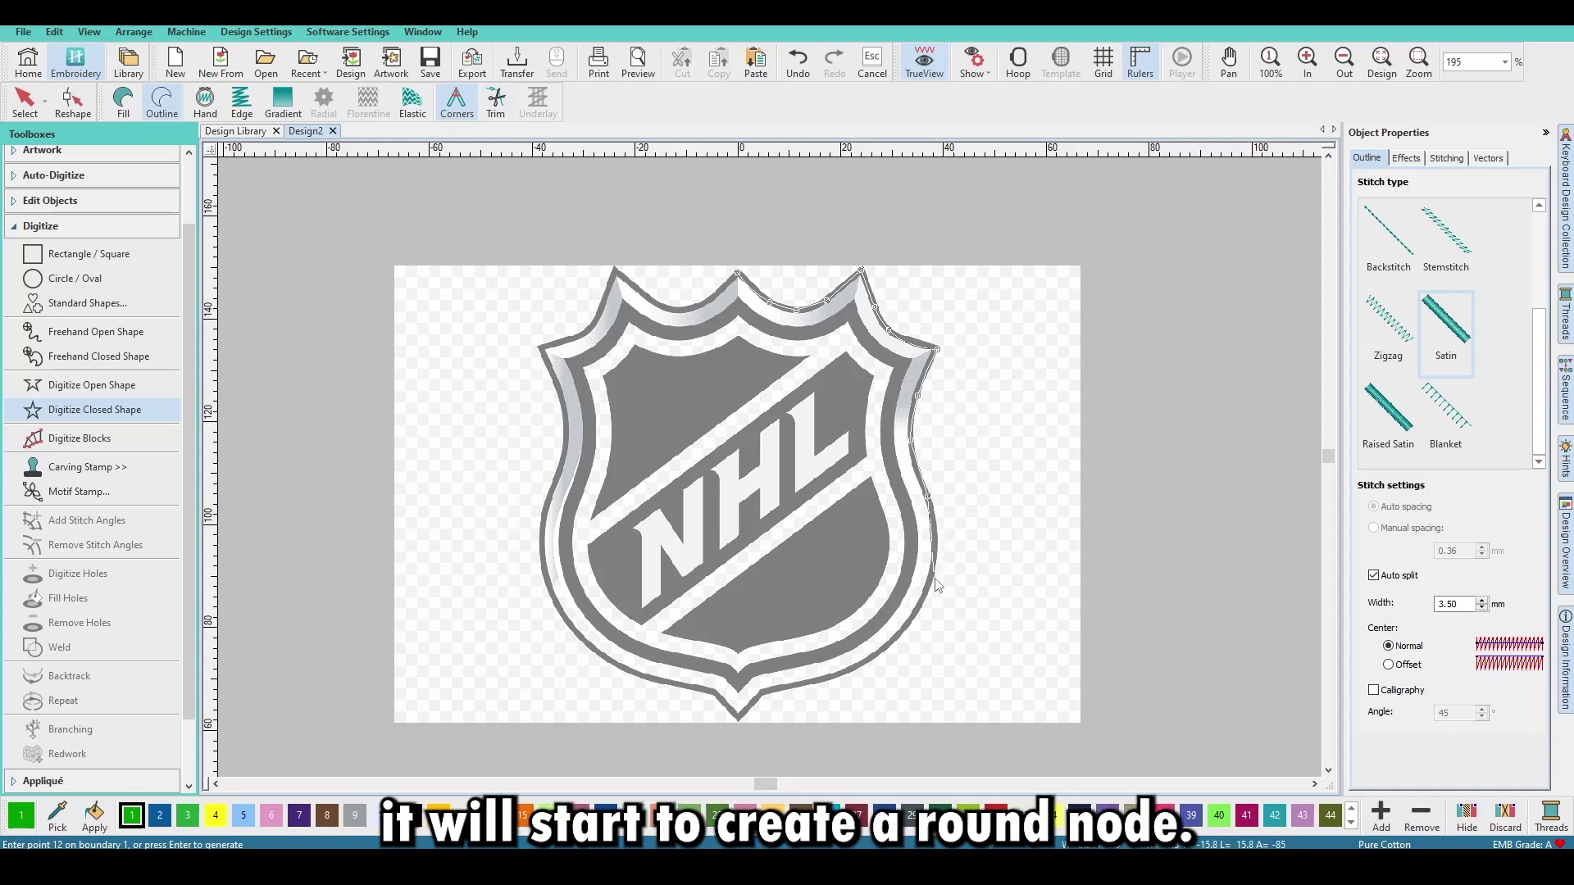
left_click(890, 640)
left_click(829, 677)
left_click(766, 693)
right_click(737, 719)
left_click(712, 692)
left_click(630, 675)
left_click(564, 622)
left_click(526, 537)
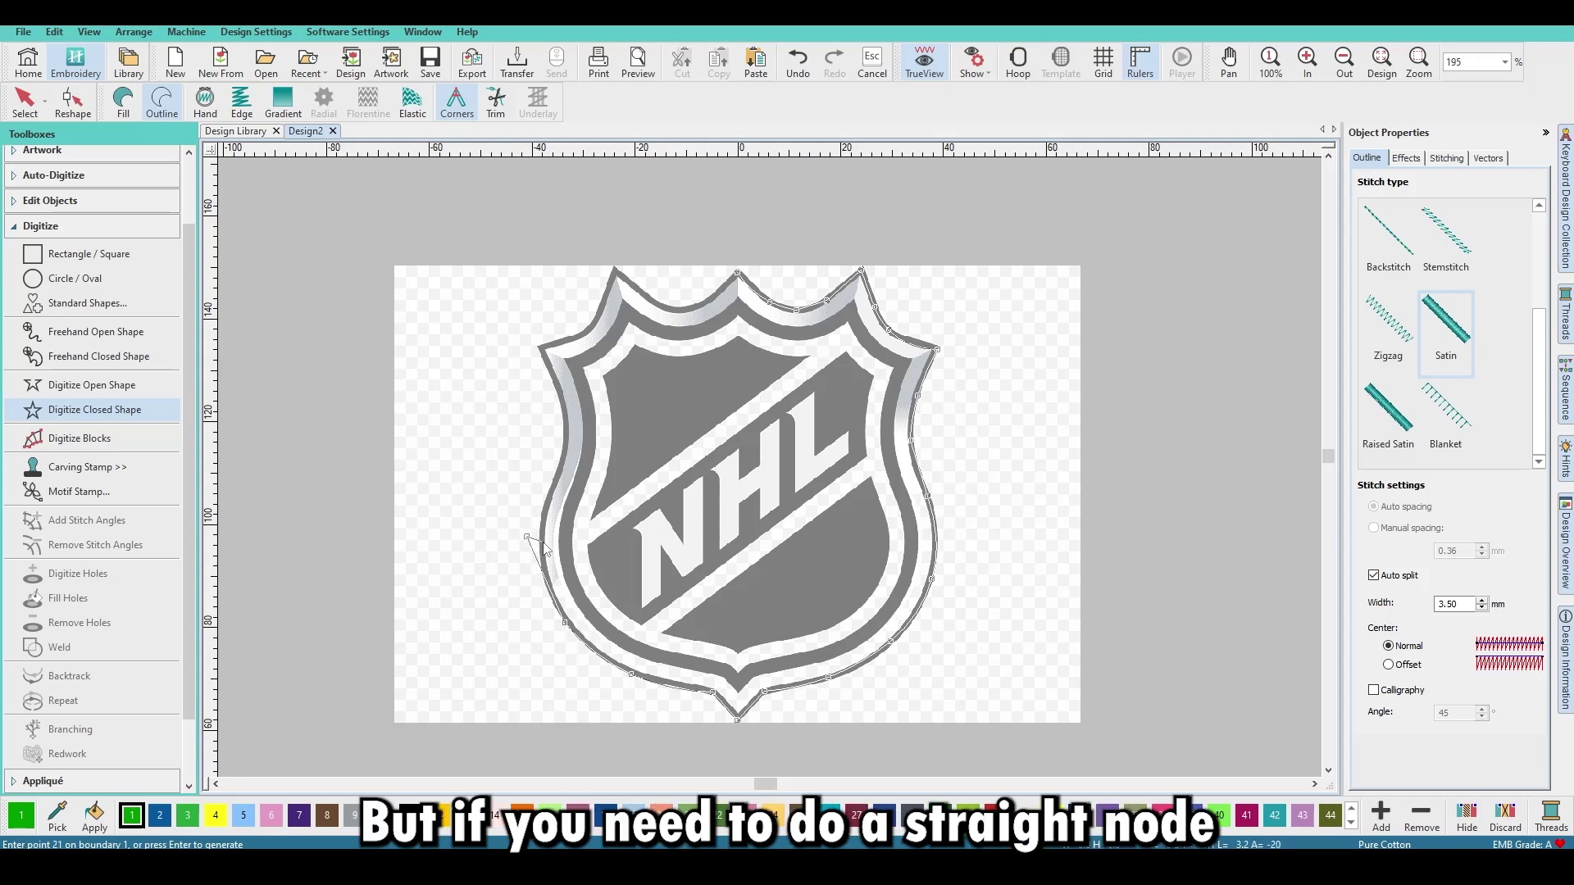
key("BackSpace")
left_click(546, 503)
left_click(563, 406)
left_click(541, 348)
left_click(597, 321)
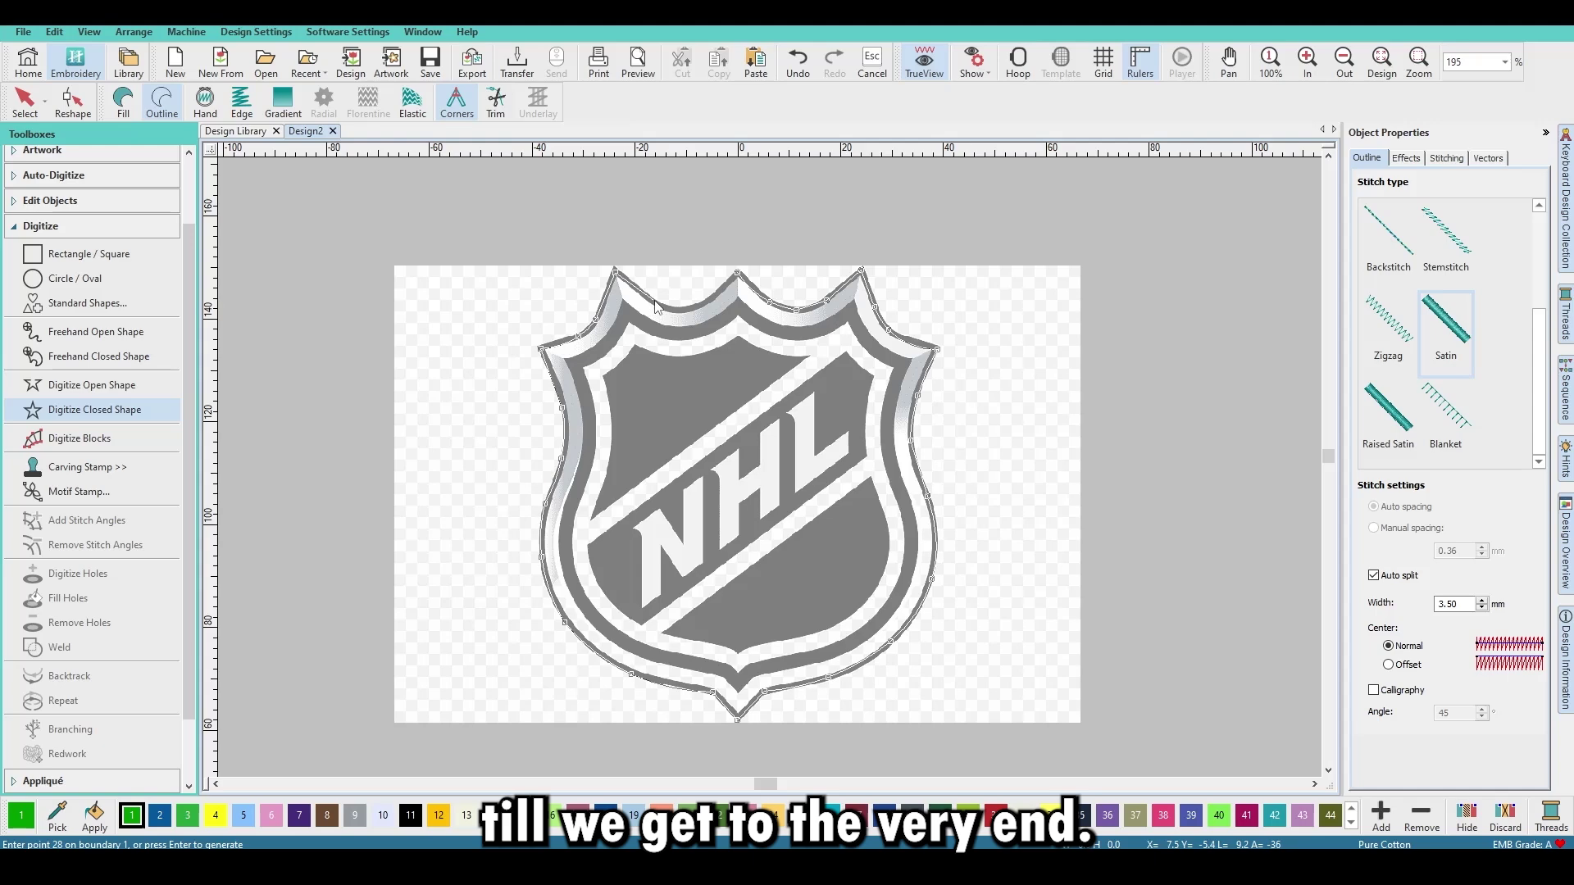
left_click(654, 300)
left_click(682, 312)
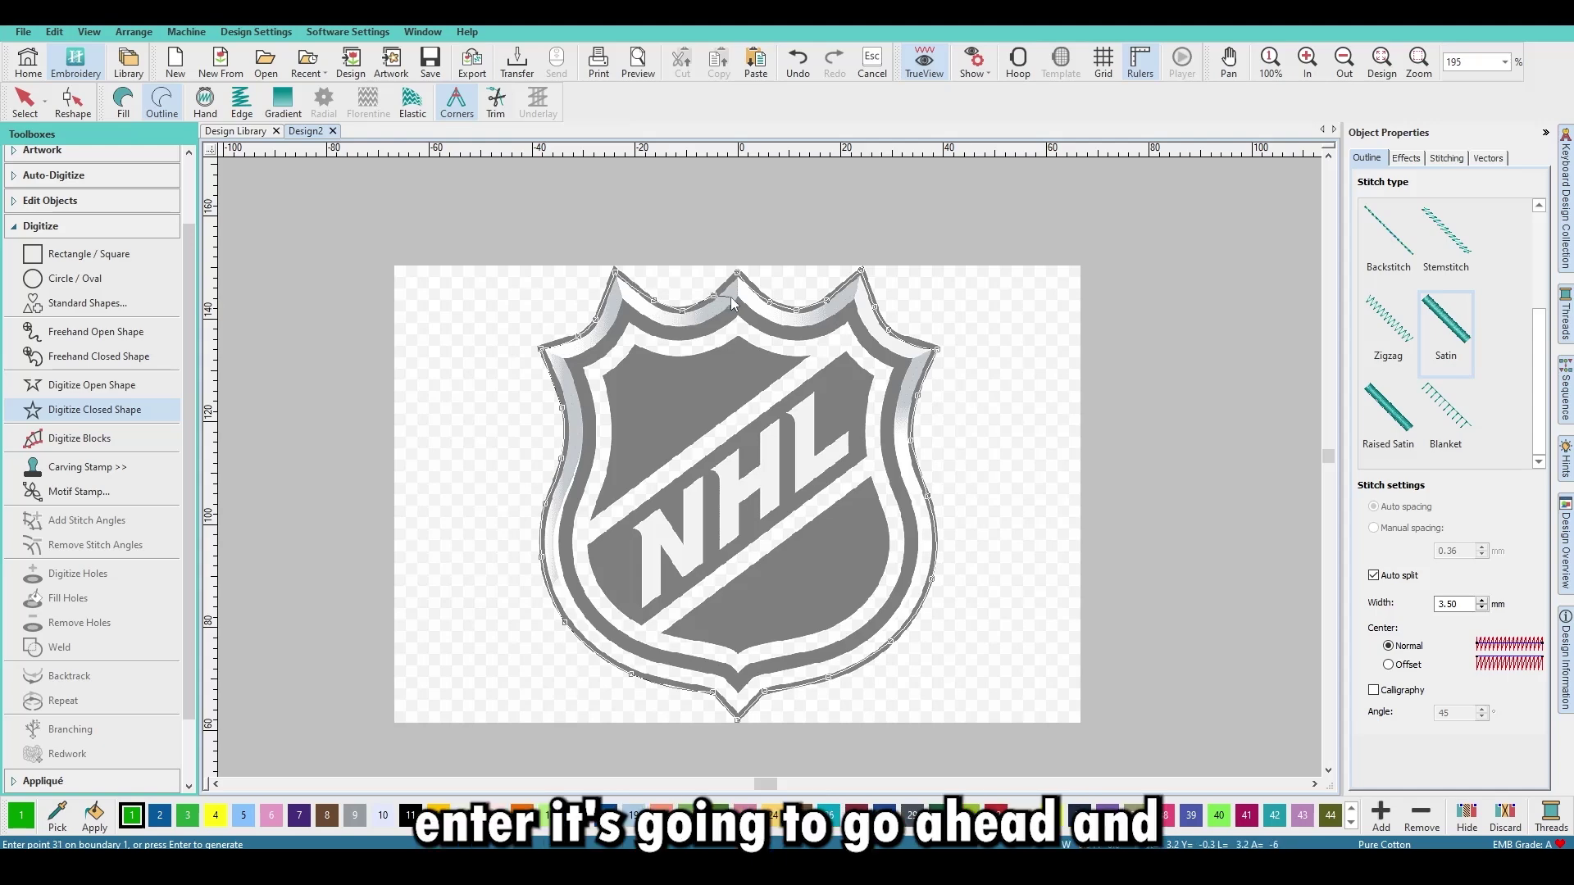
key("Return")
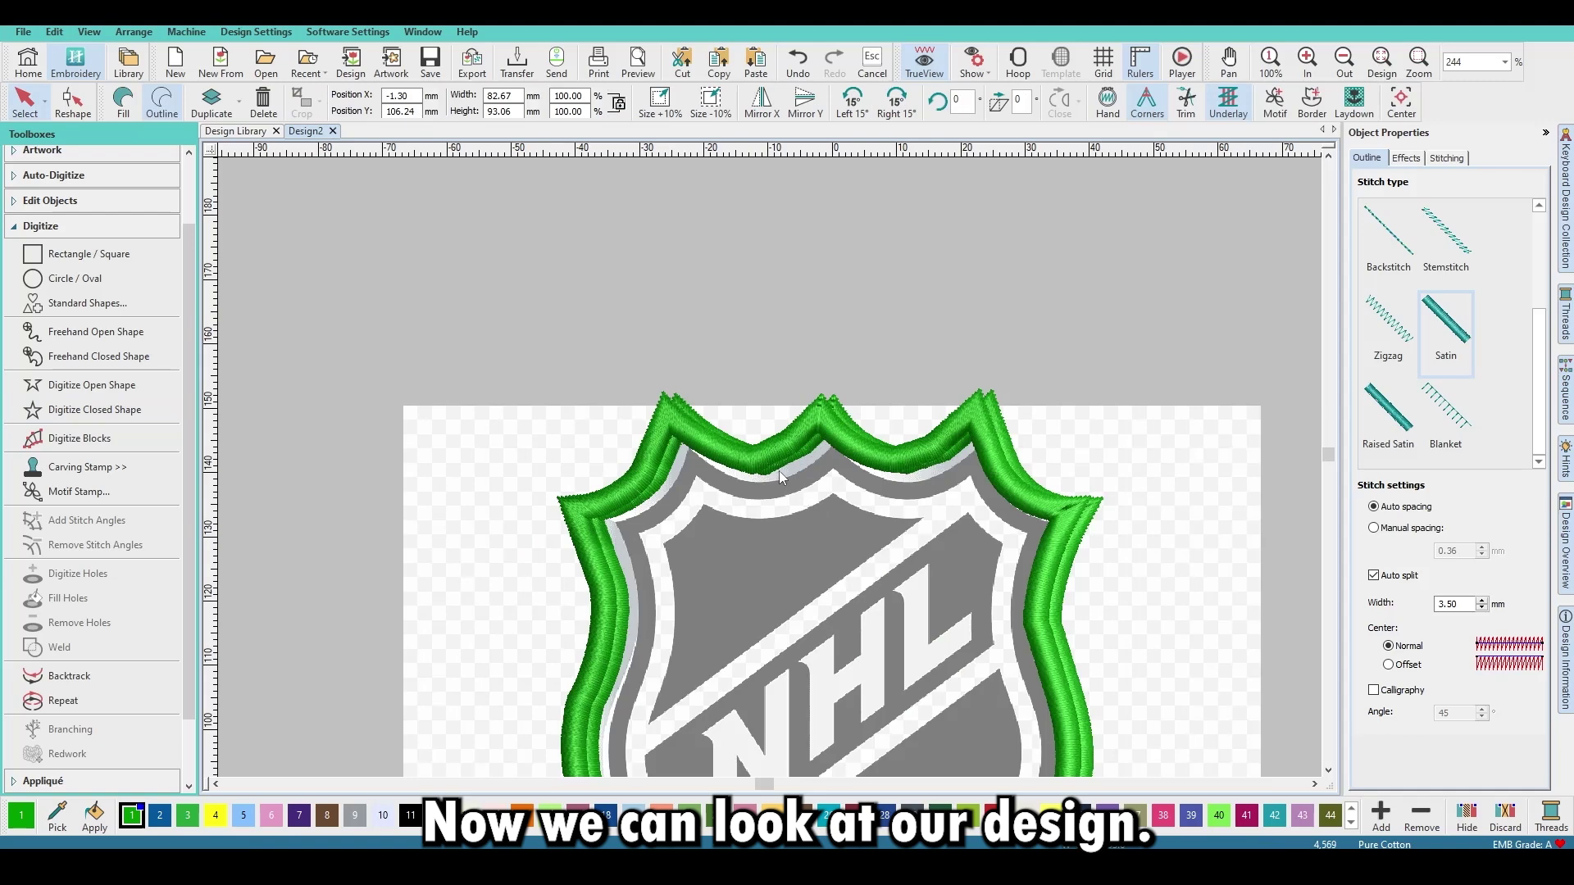
Delete the accidental duplicate of the green satin shield outline.
key("Escape")
left_click(762, 465)
key("Delete")
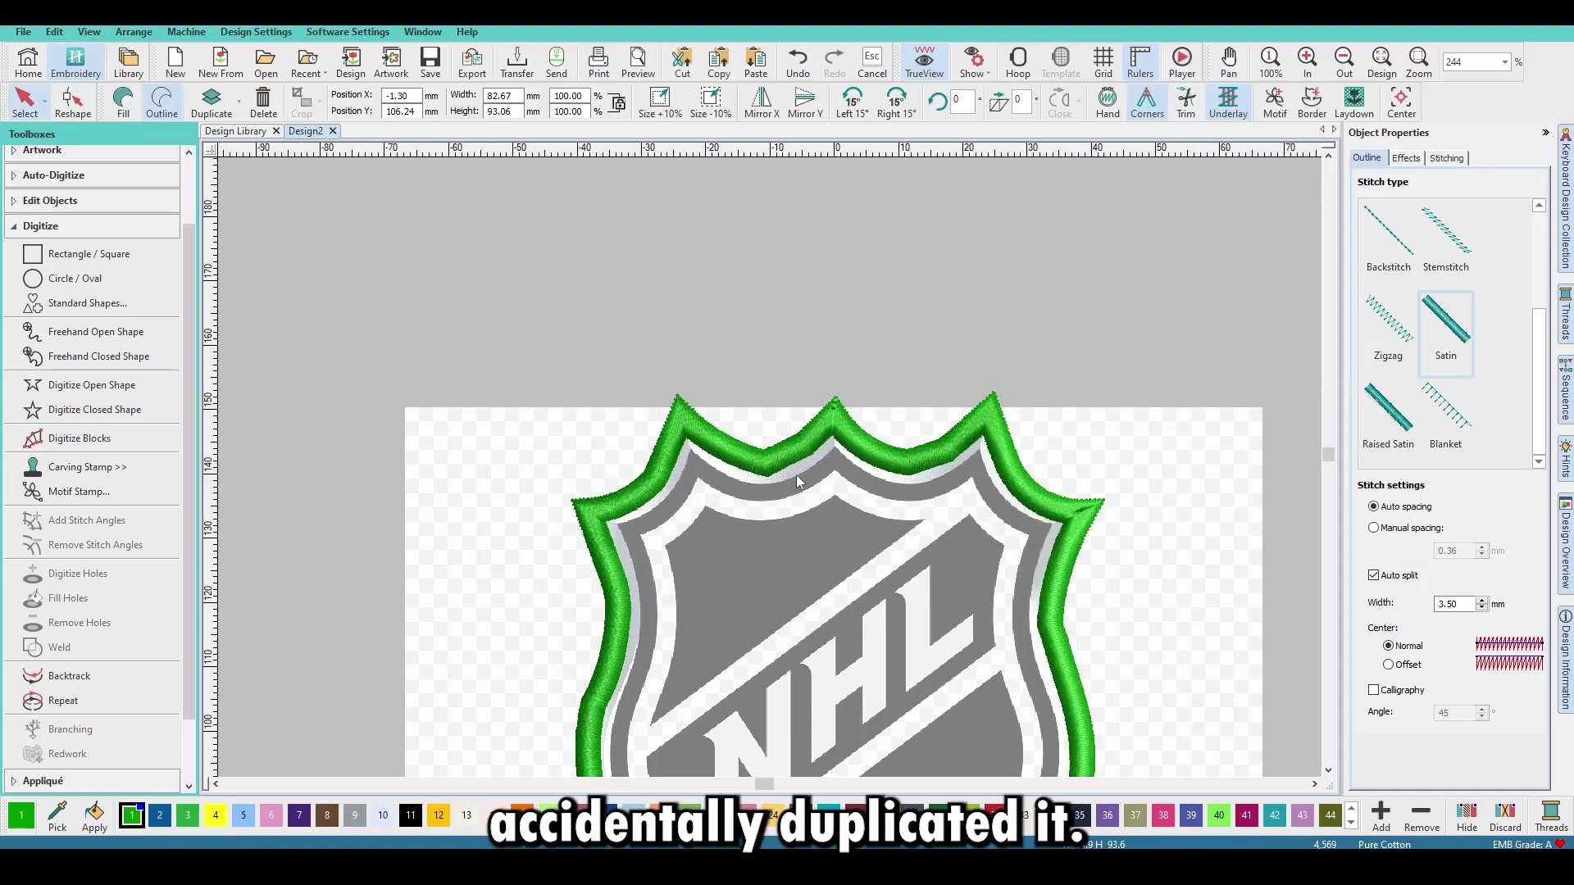
Reshape the shield outline, converting corner nodes along the two scallops beside the top centre tip to curve nodes.
left_click(775, 465)
key("h")
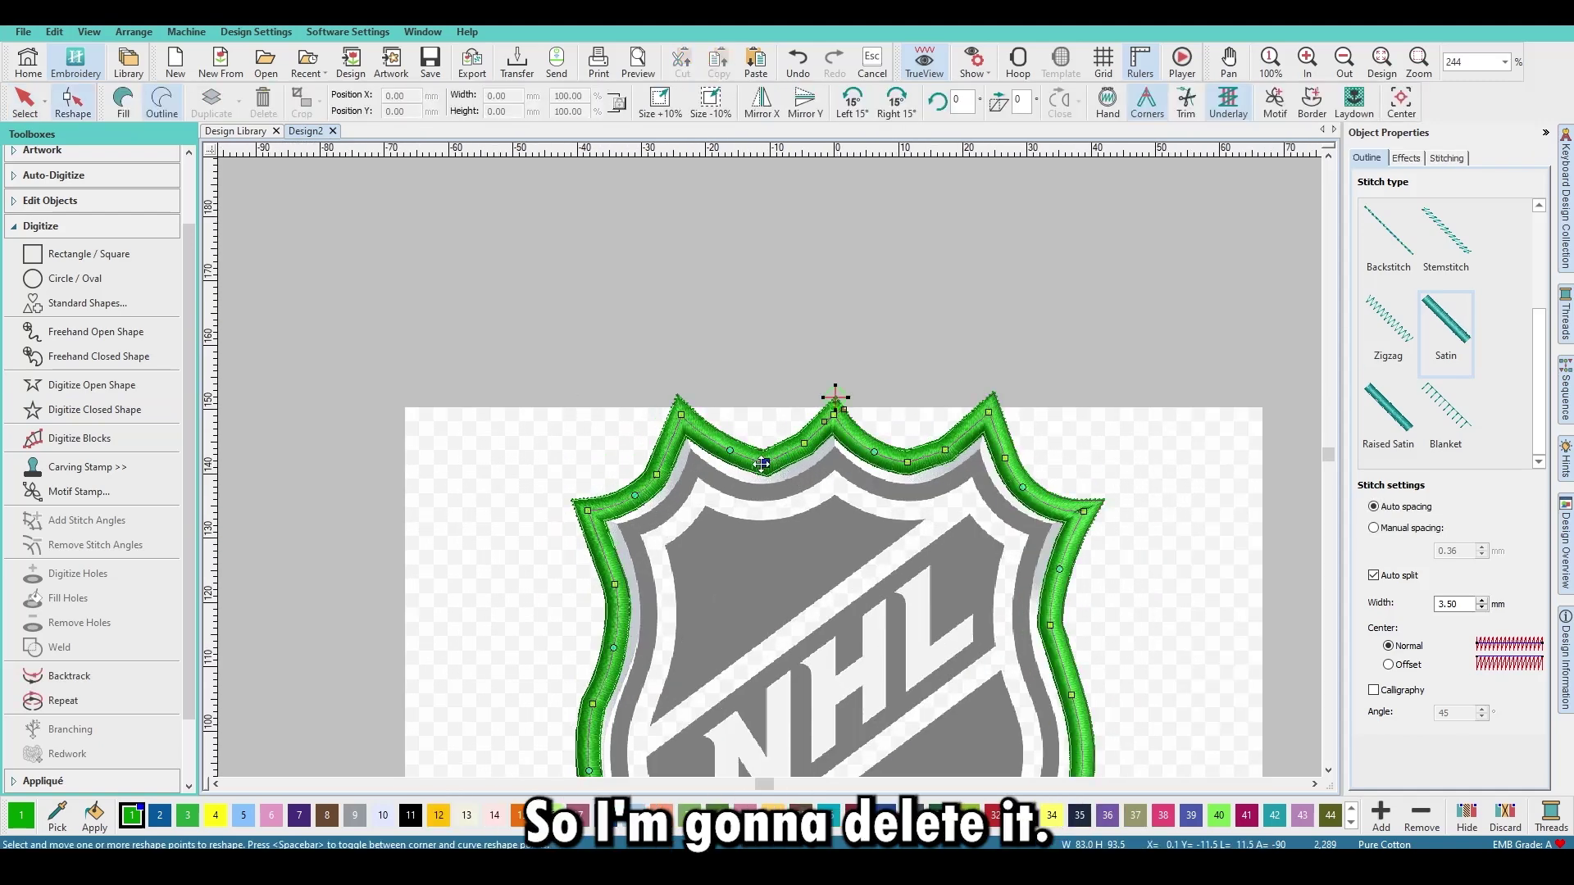
left_click(765, 464)
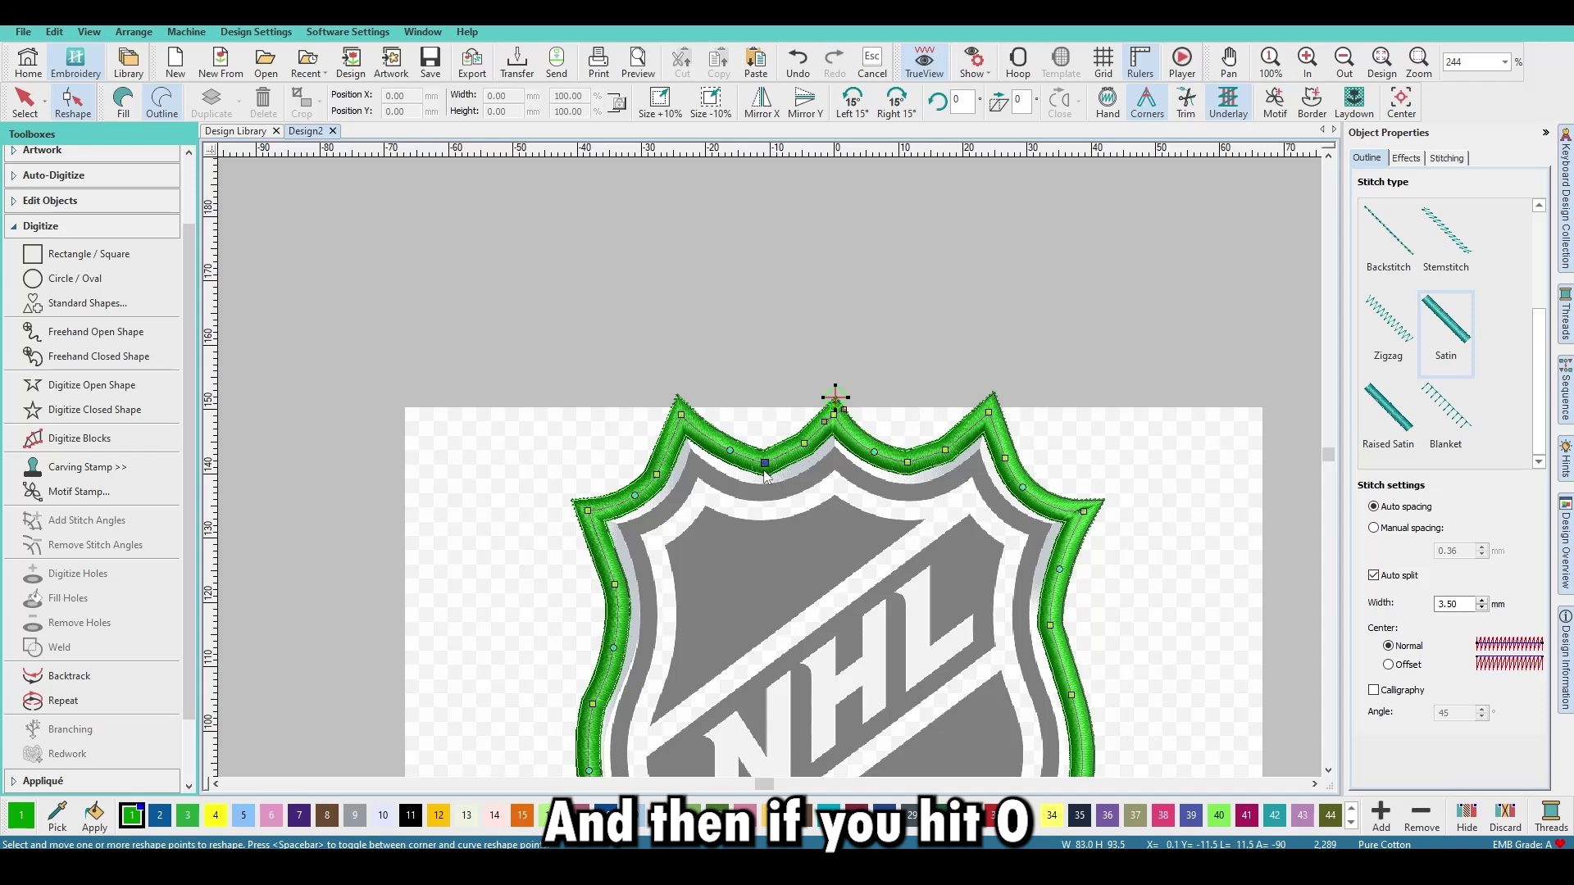
key("space")
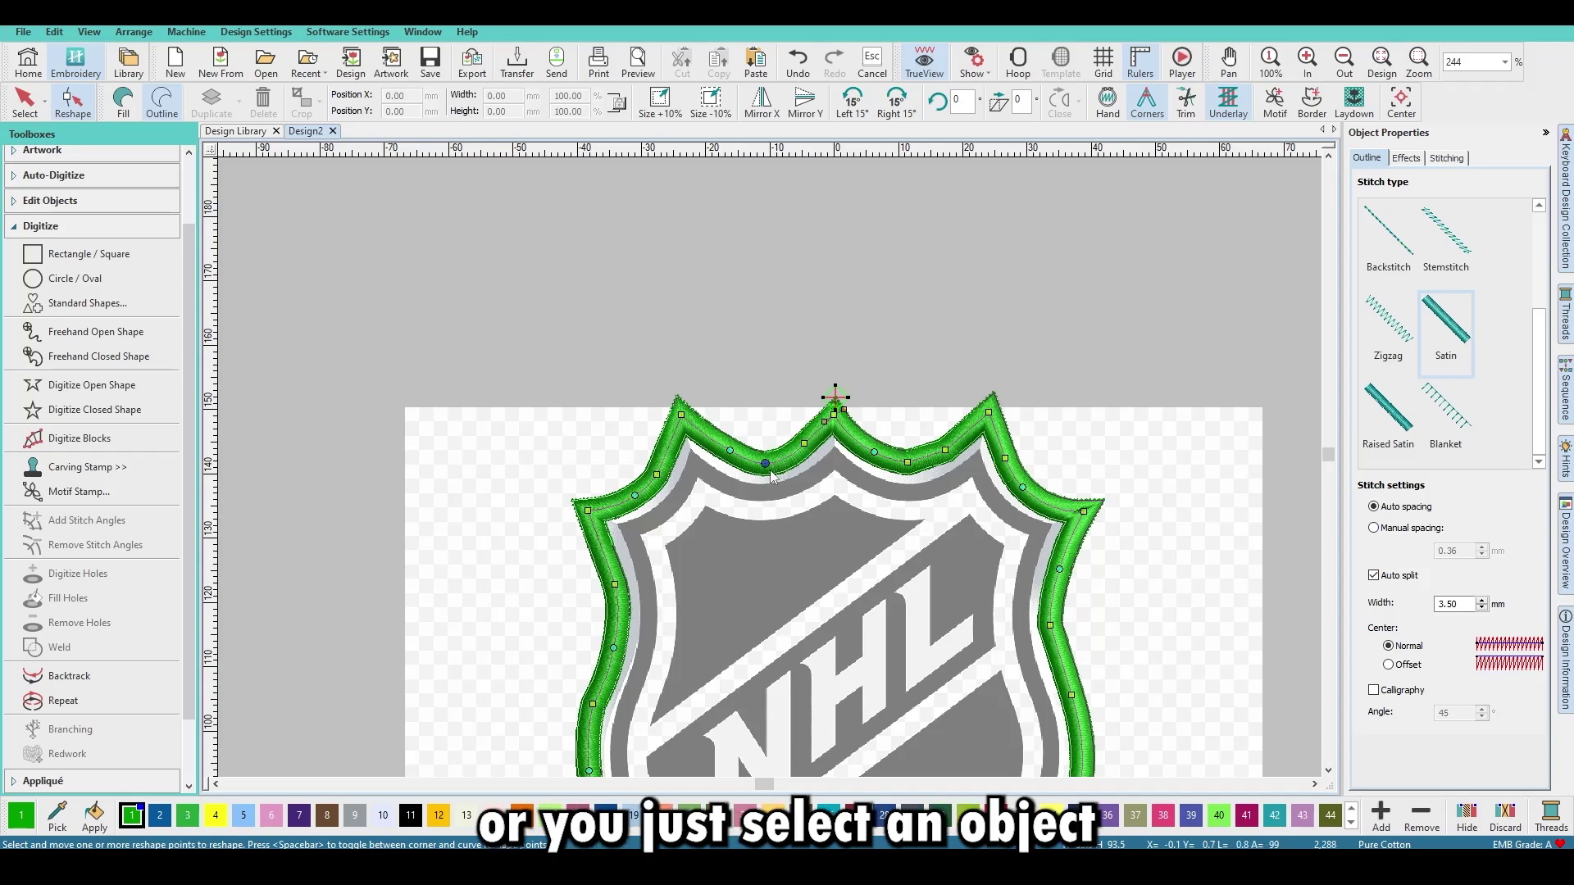
left_click(910, 463)
left_click(945, 451)
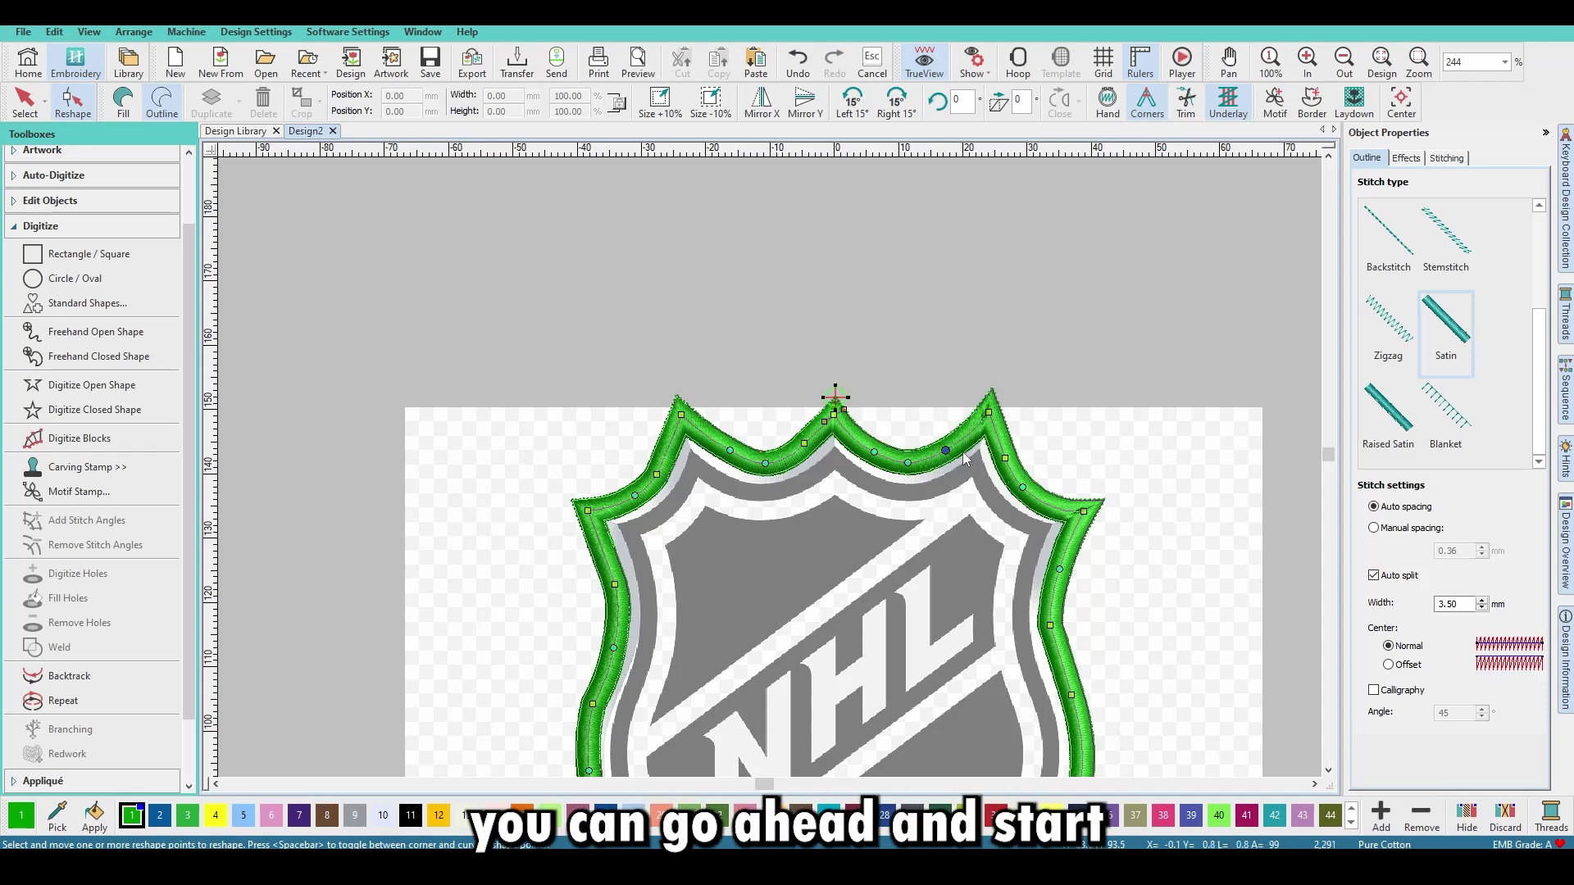
left_click(805, 444)
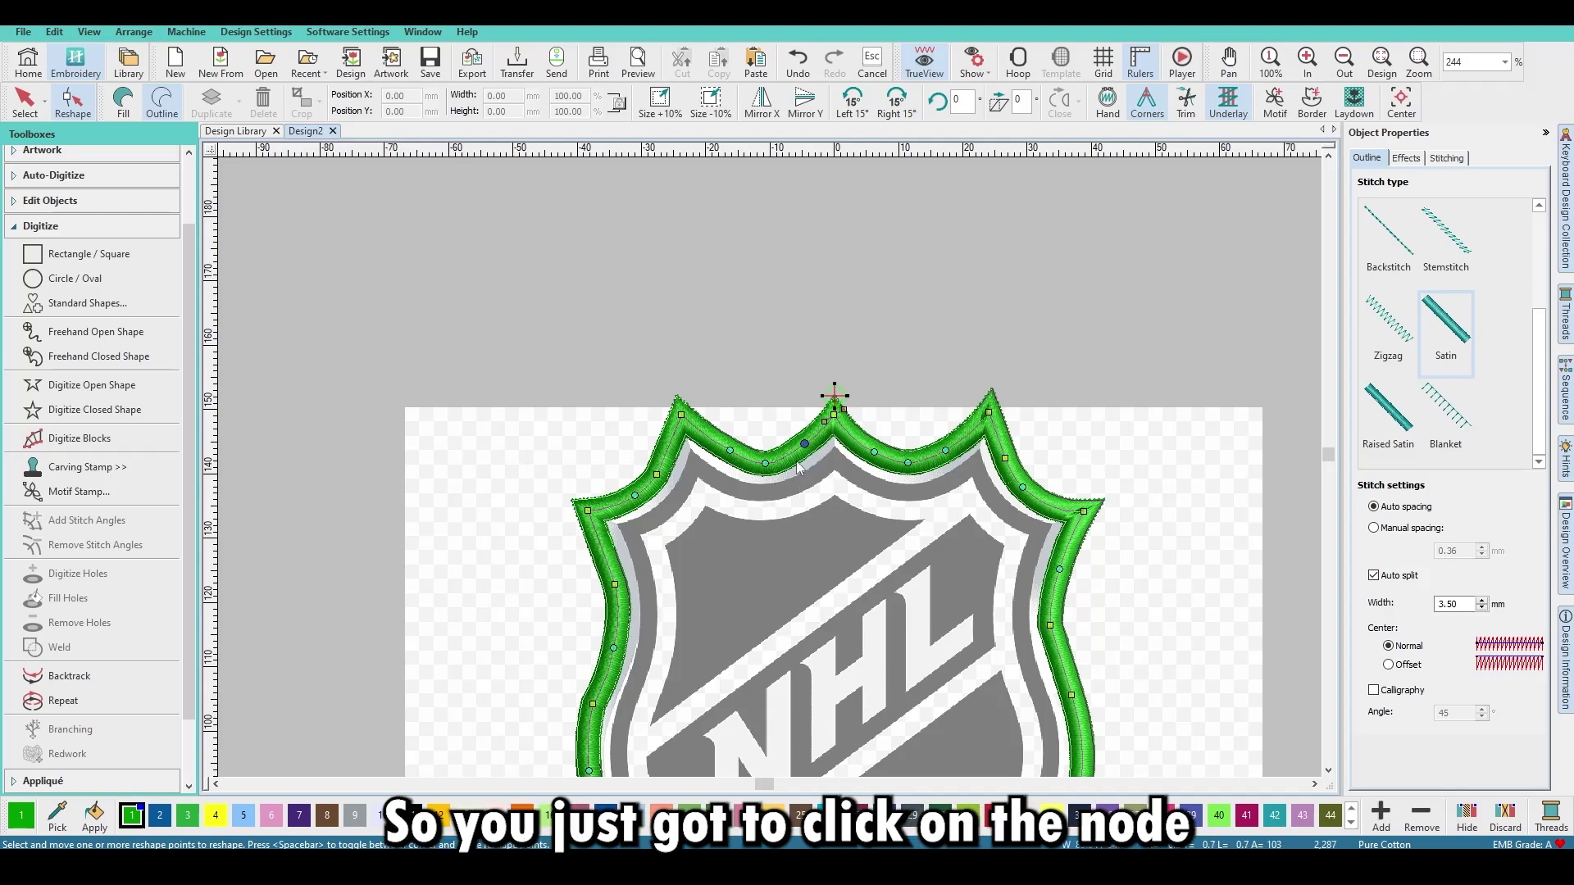
key("space")
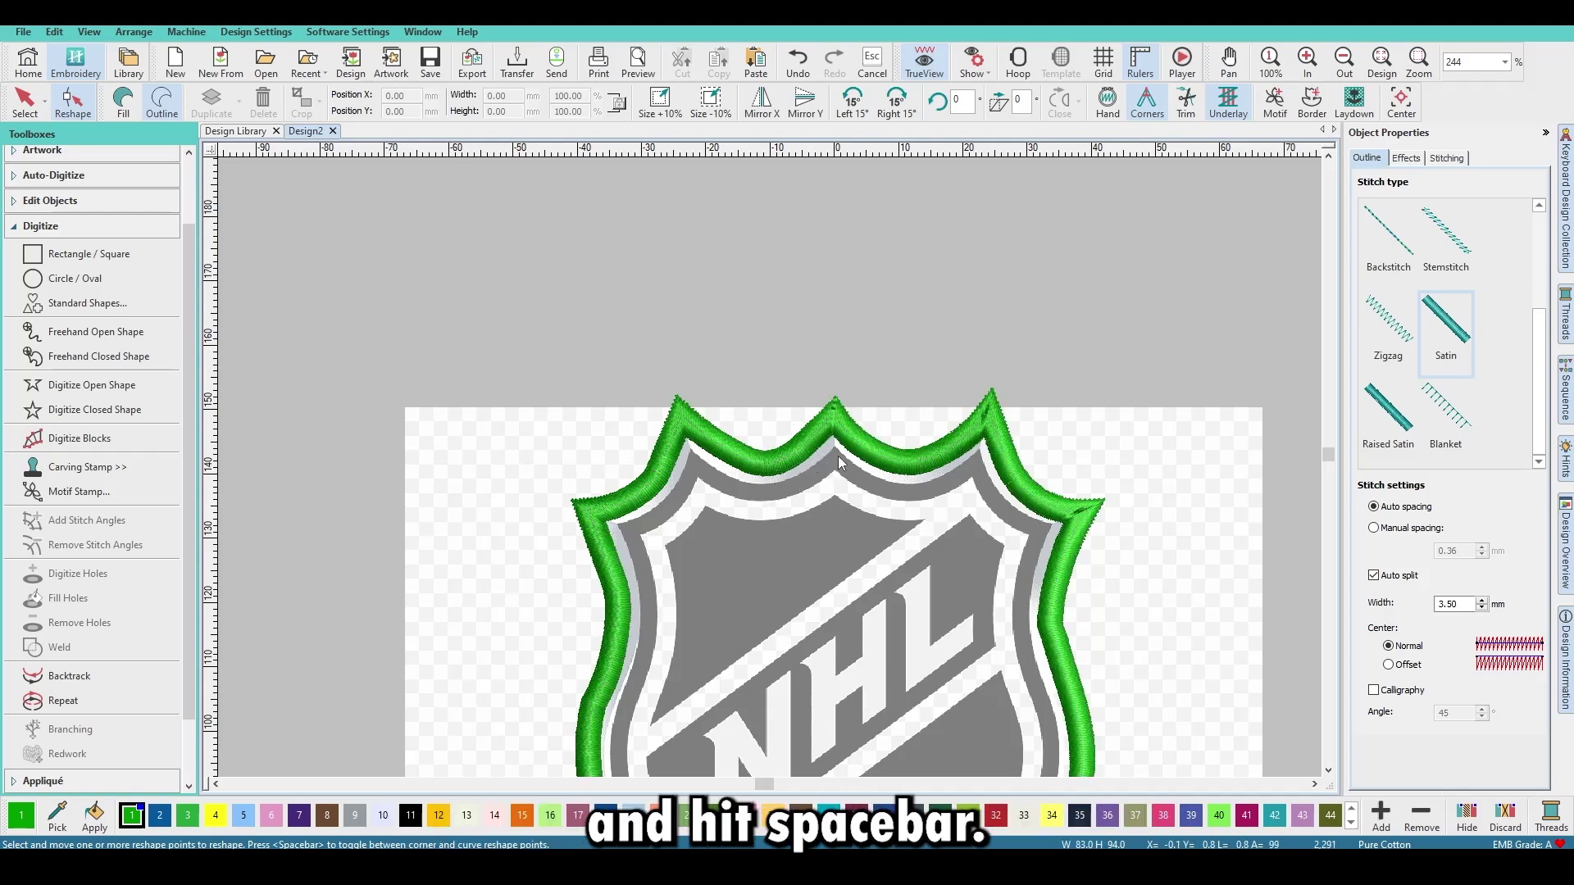
key("Escape")
Digitize the diagonal stripe above the NHL lettering as a satin block, extending both ends into the surrounding white border.
scroll(838, 463, "down", 2)
scroll(770, 469, "up", 1)
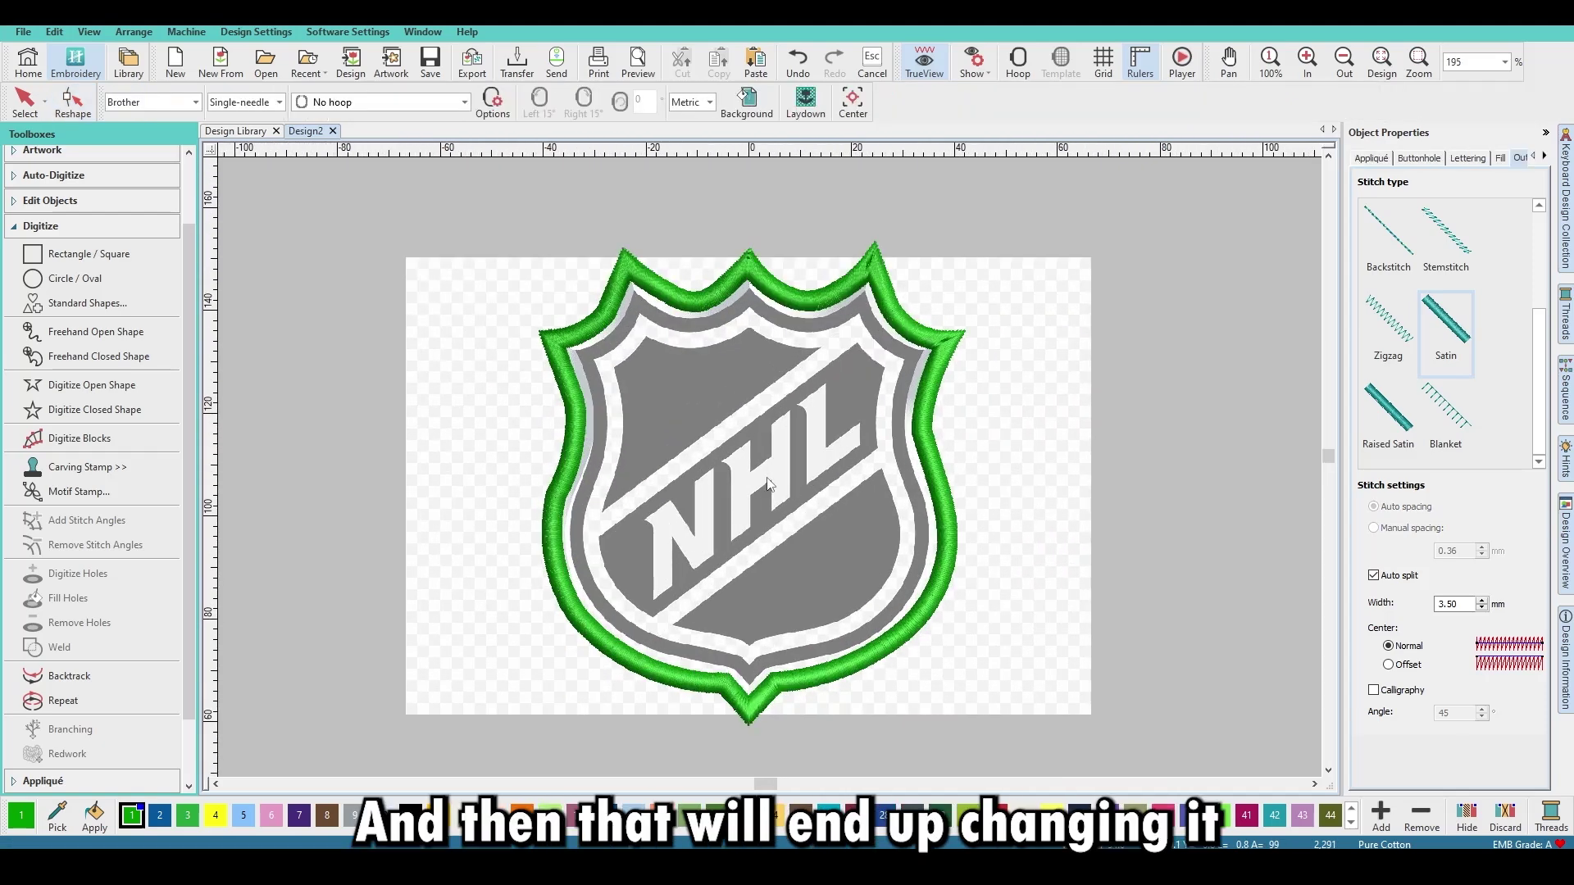
left_click(97, 444)
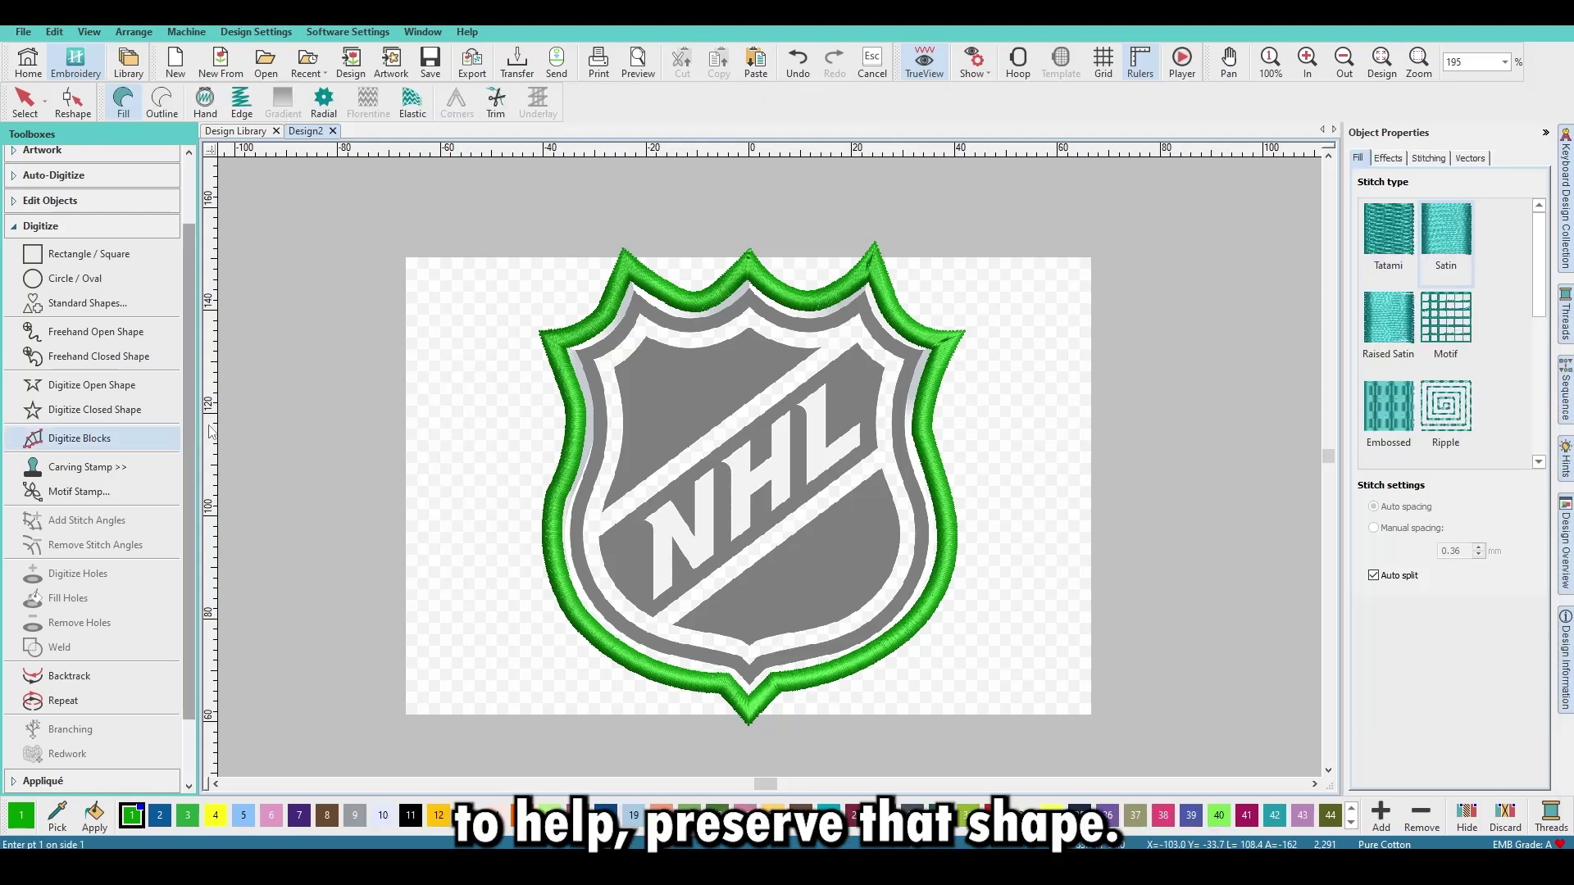
scroll(775, 474, "up", 2)
scroll(774, 476, "up", 2)
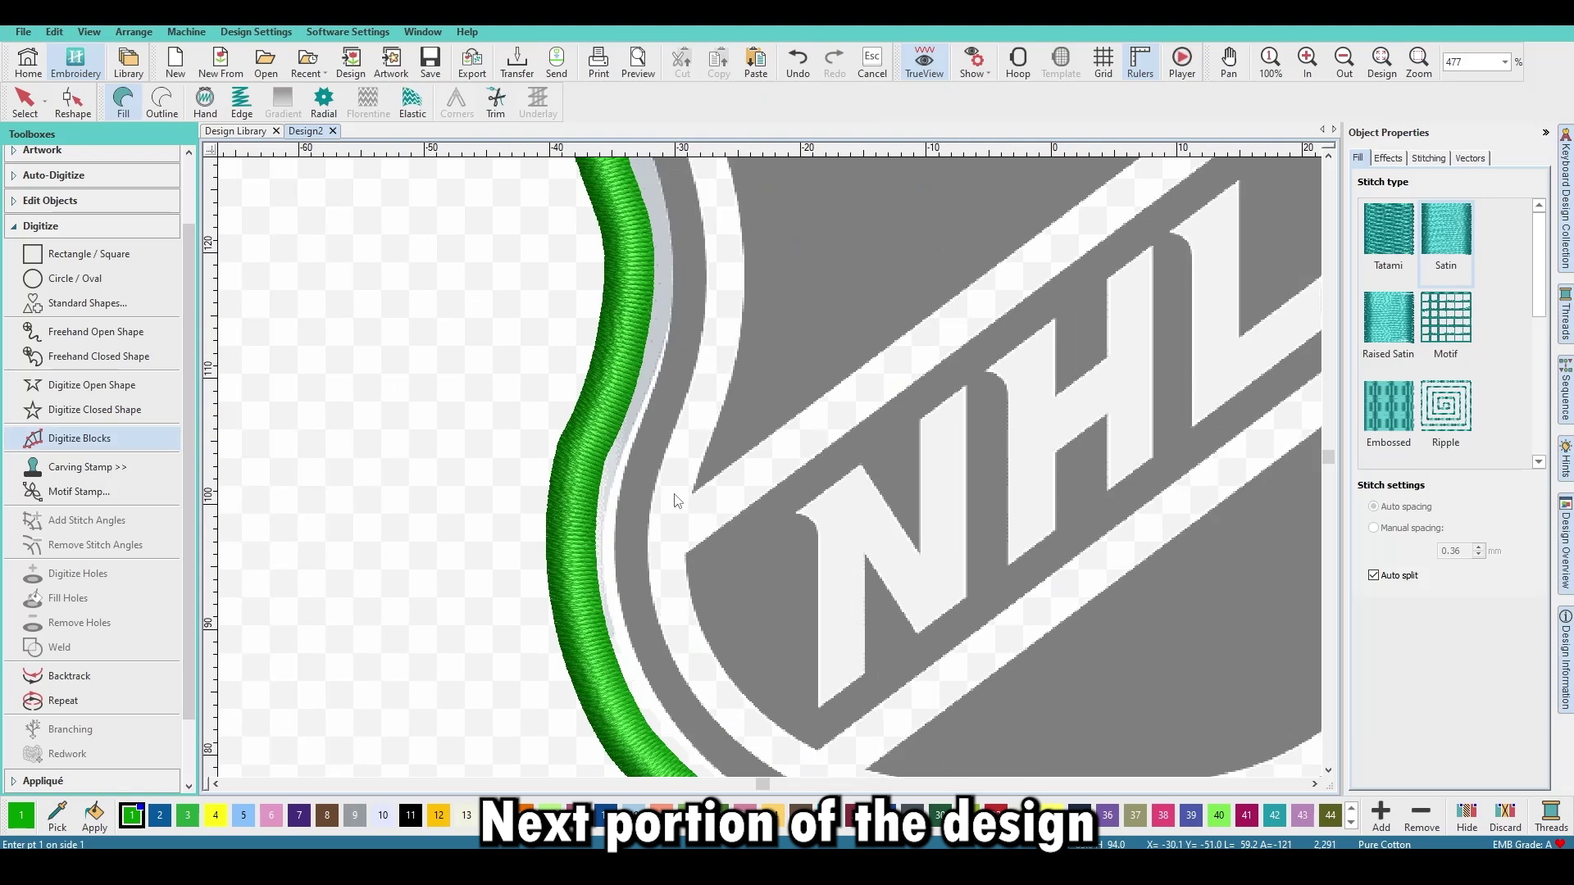
left_click(673, 565)
key("BackSpace")
key("BackSpace")
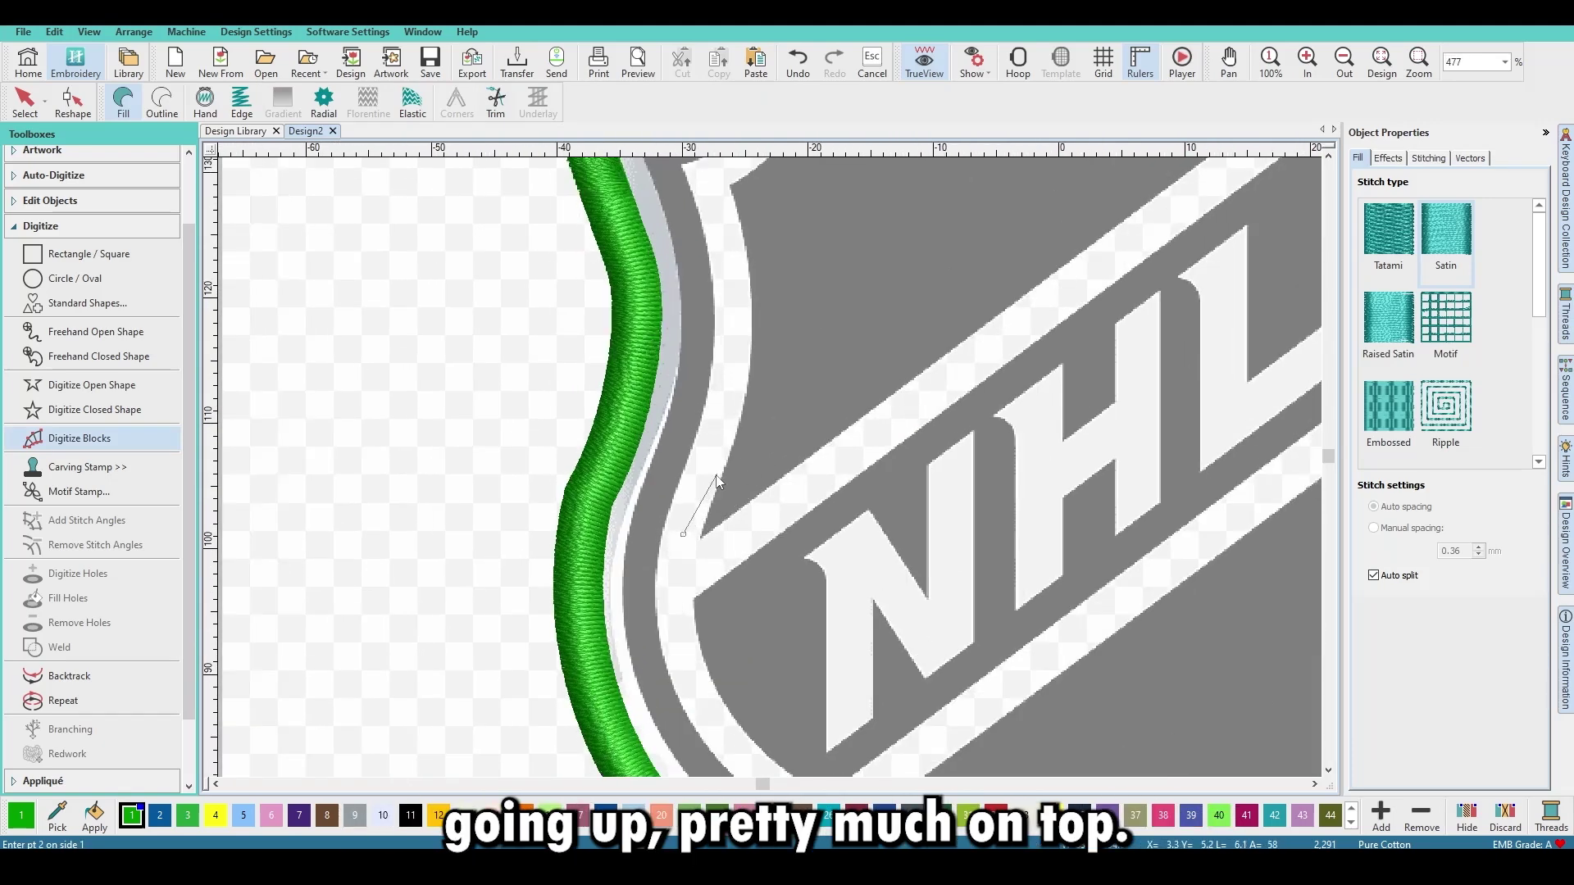
left_click(679, 548)
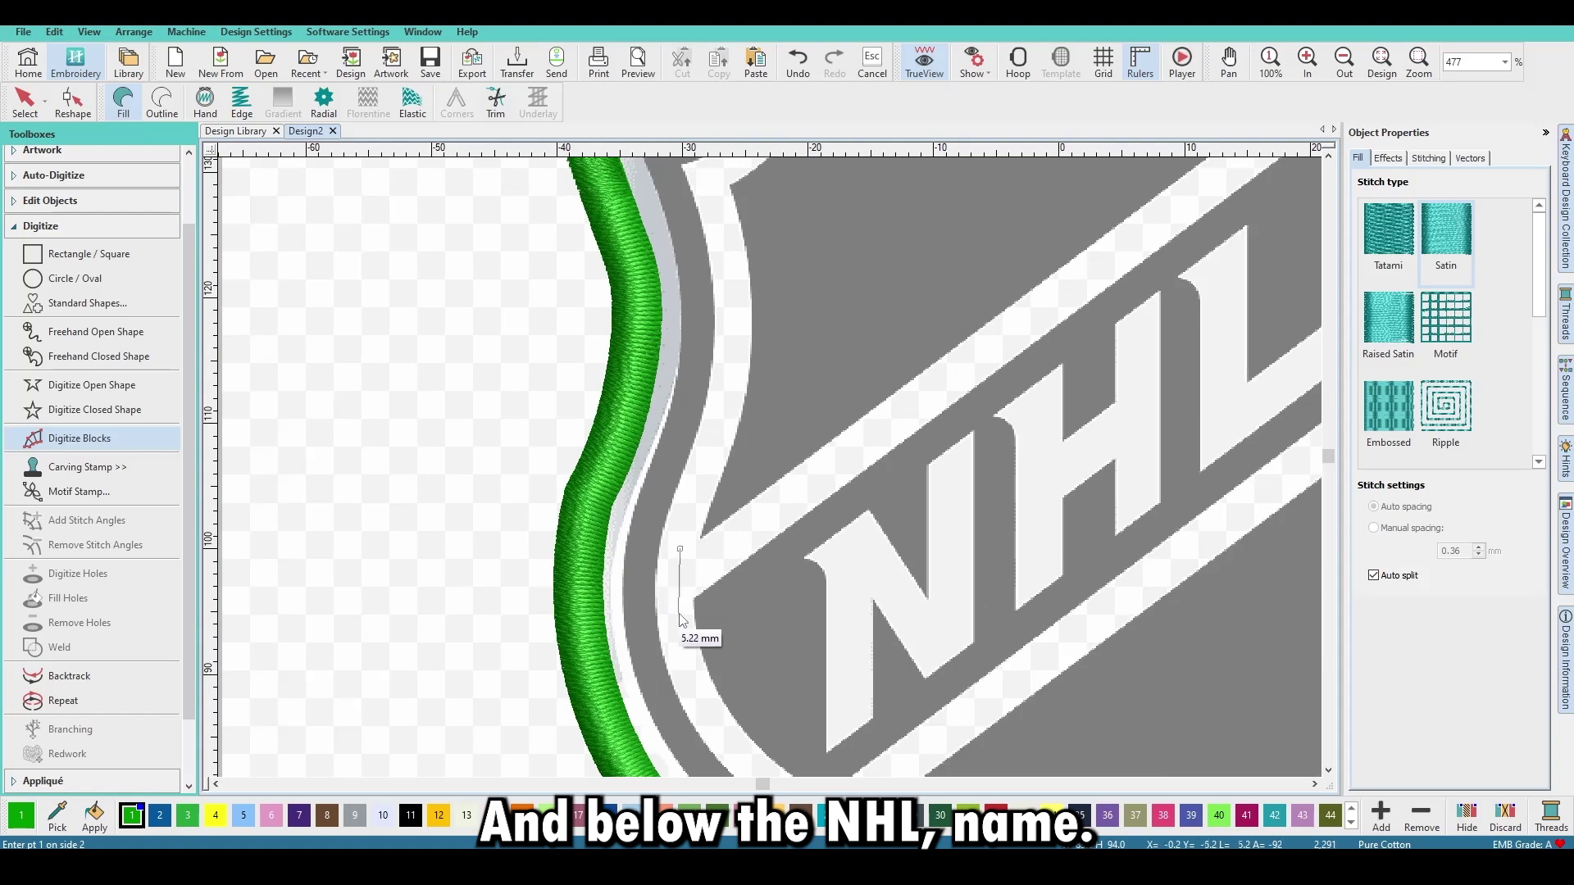
left_click(686, 605)
scroll(847, 464, "down", 3)
scroll(780, 469, "up", 2)
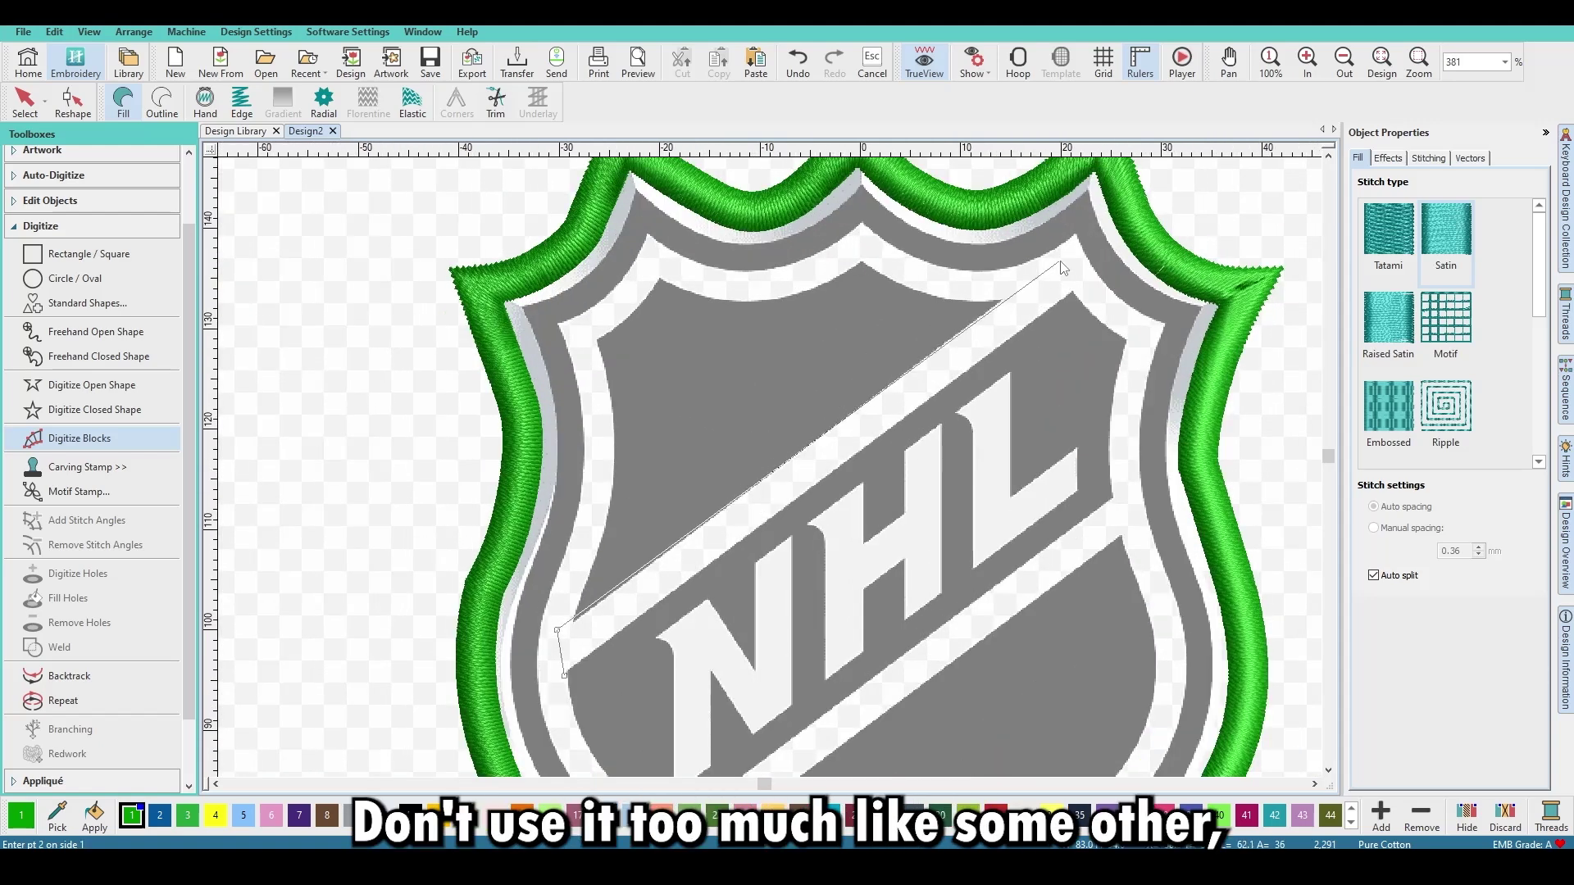
left_click(1019, 286)
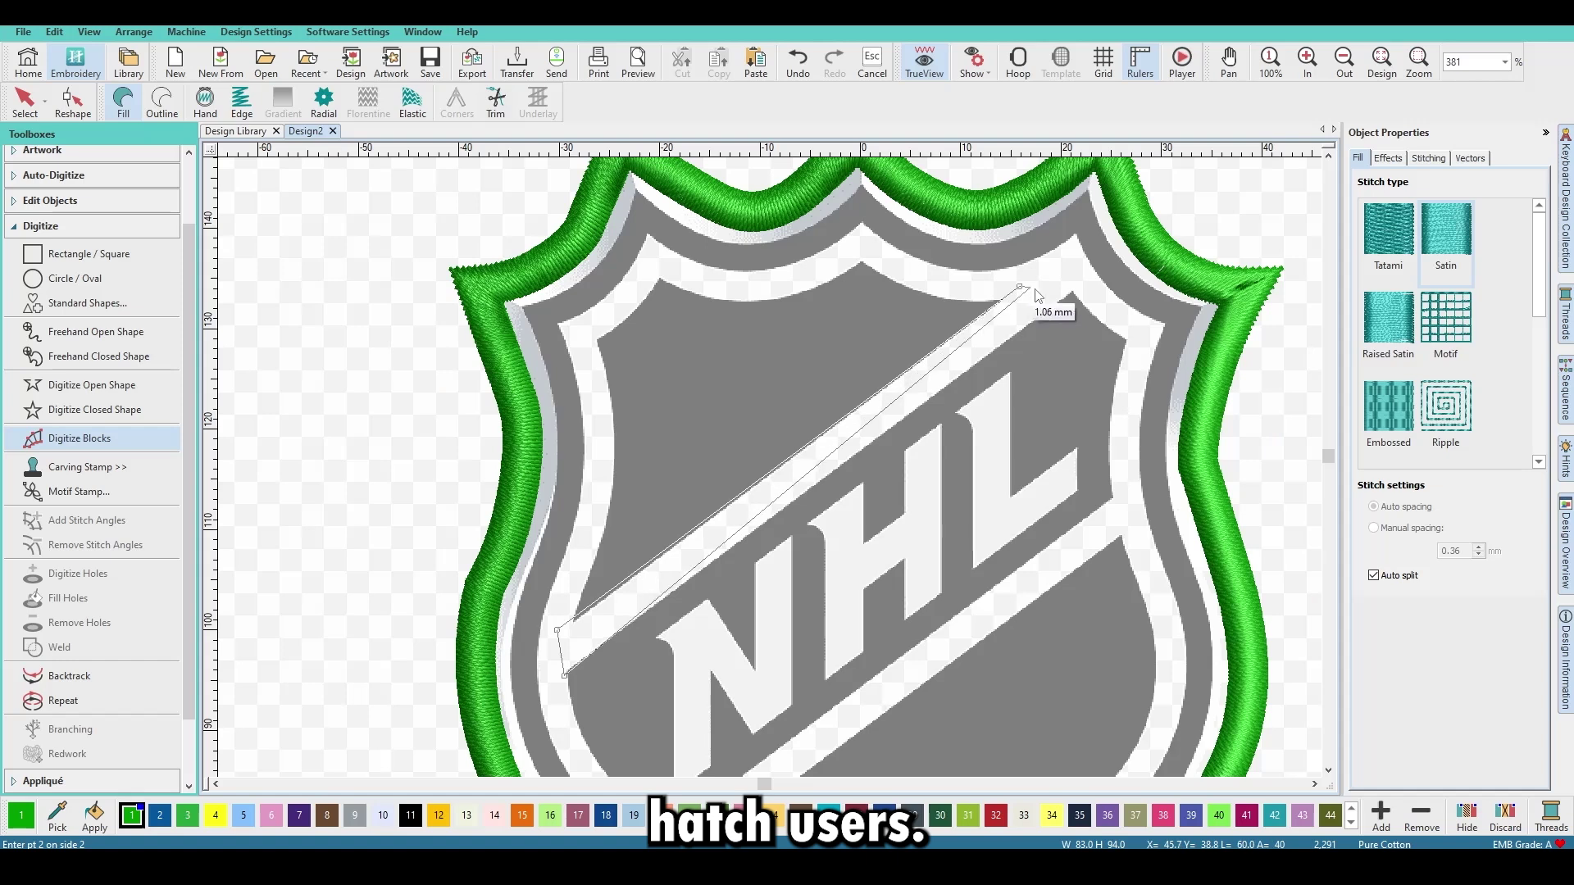
left_click(1090, 281)
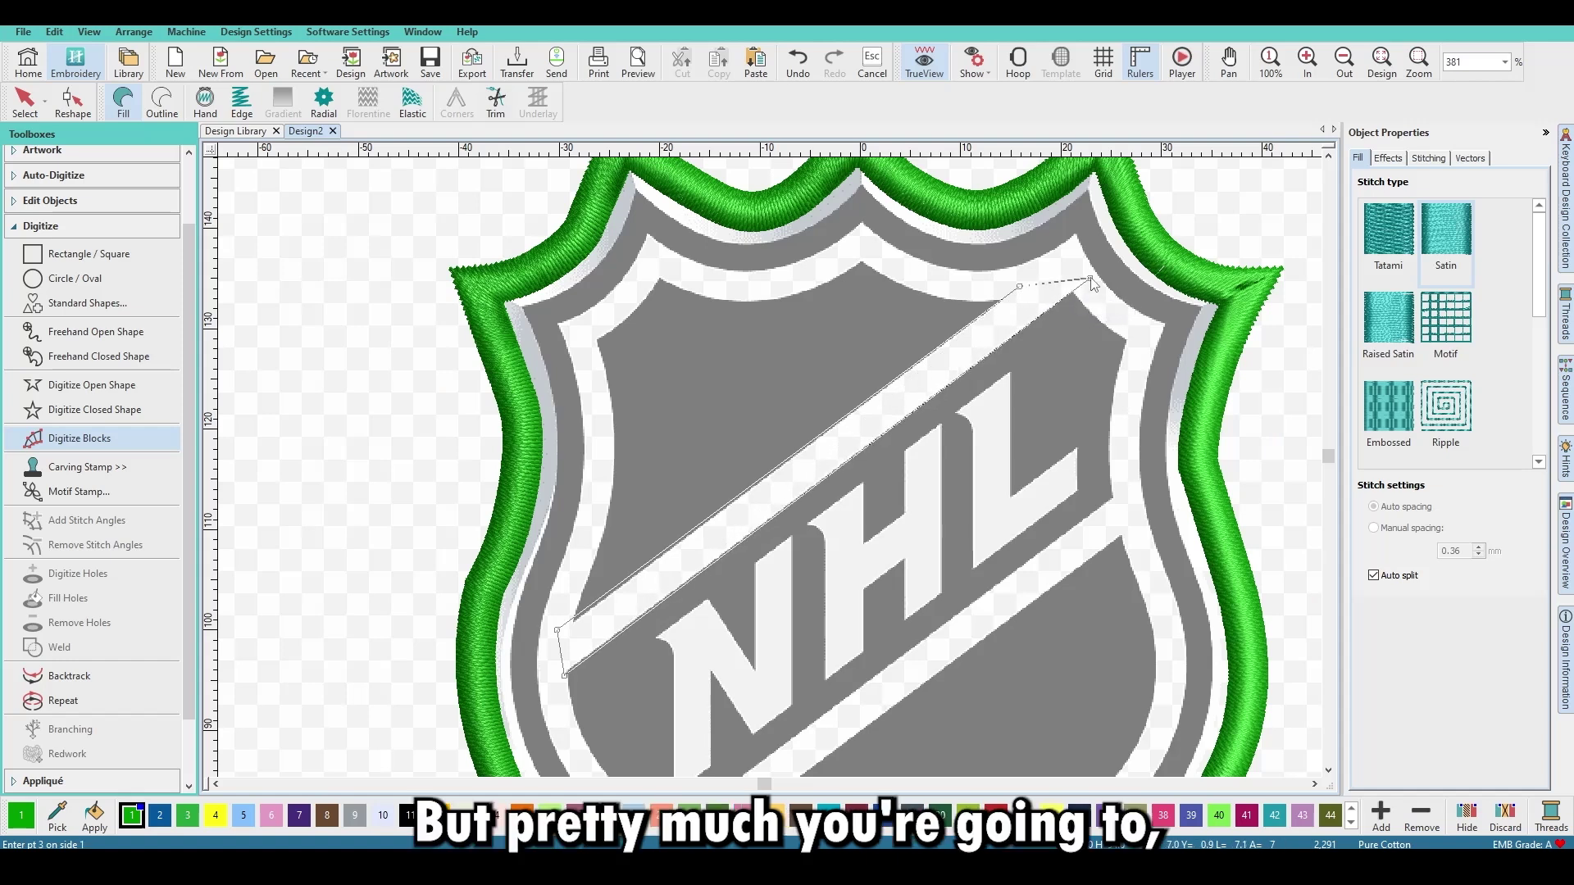
key("Return")
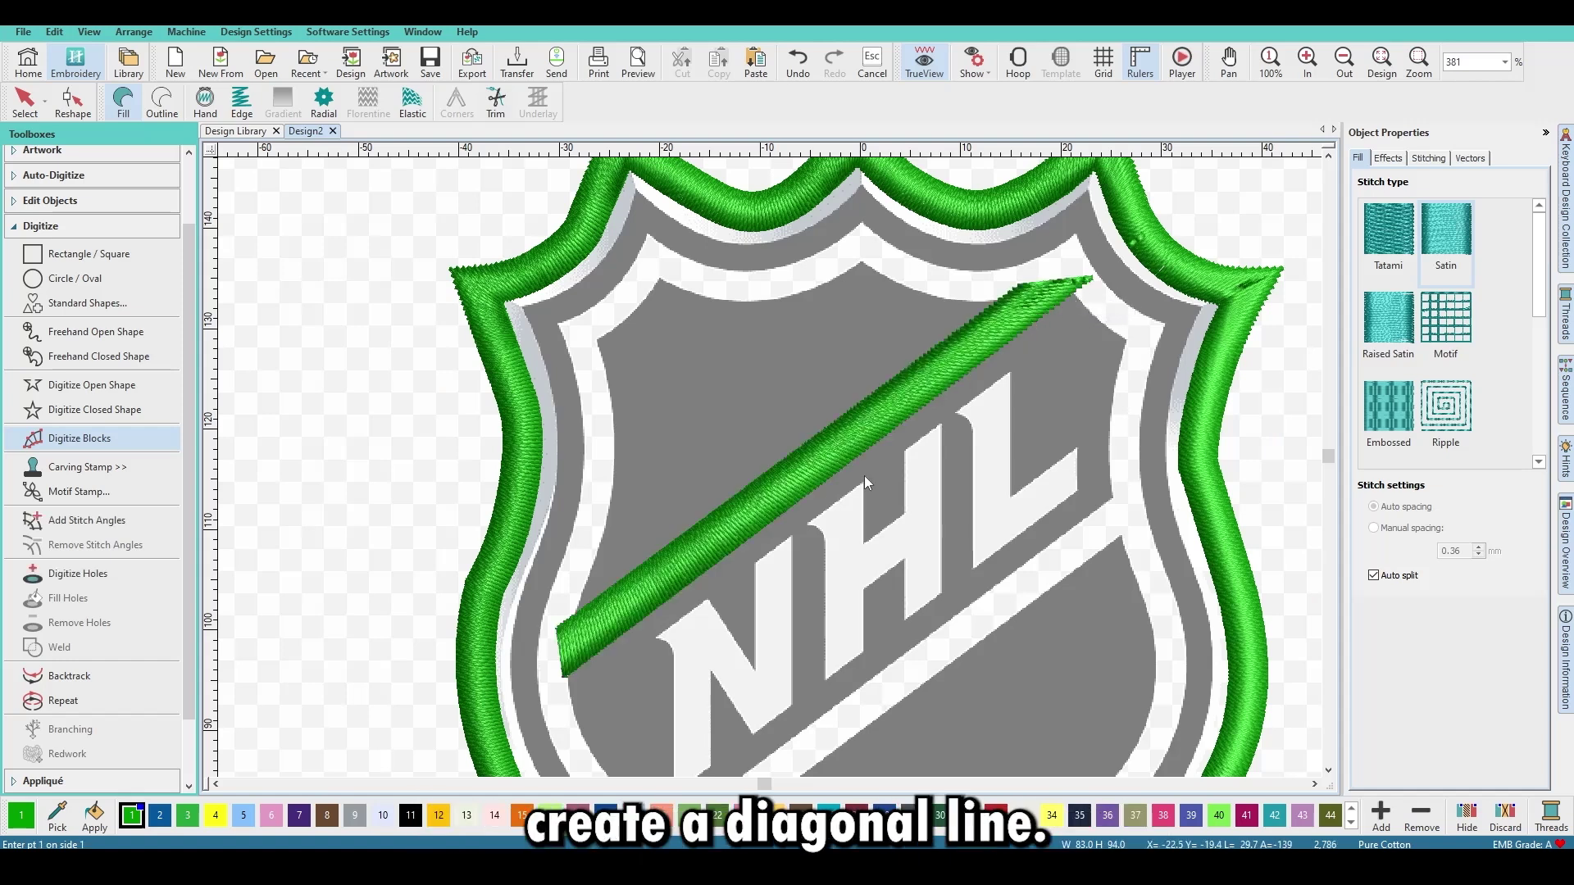
Reshape the diagonal satin block by moving its lower-left corner node outward and its upper end node farther into the white border.
key("Escape")
left_click(691, 564)
key("h")
left_click(566, 675)
left_click_drag(565, 674, 554, 679)
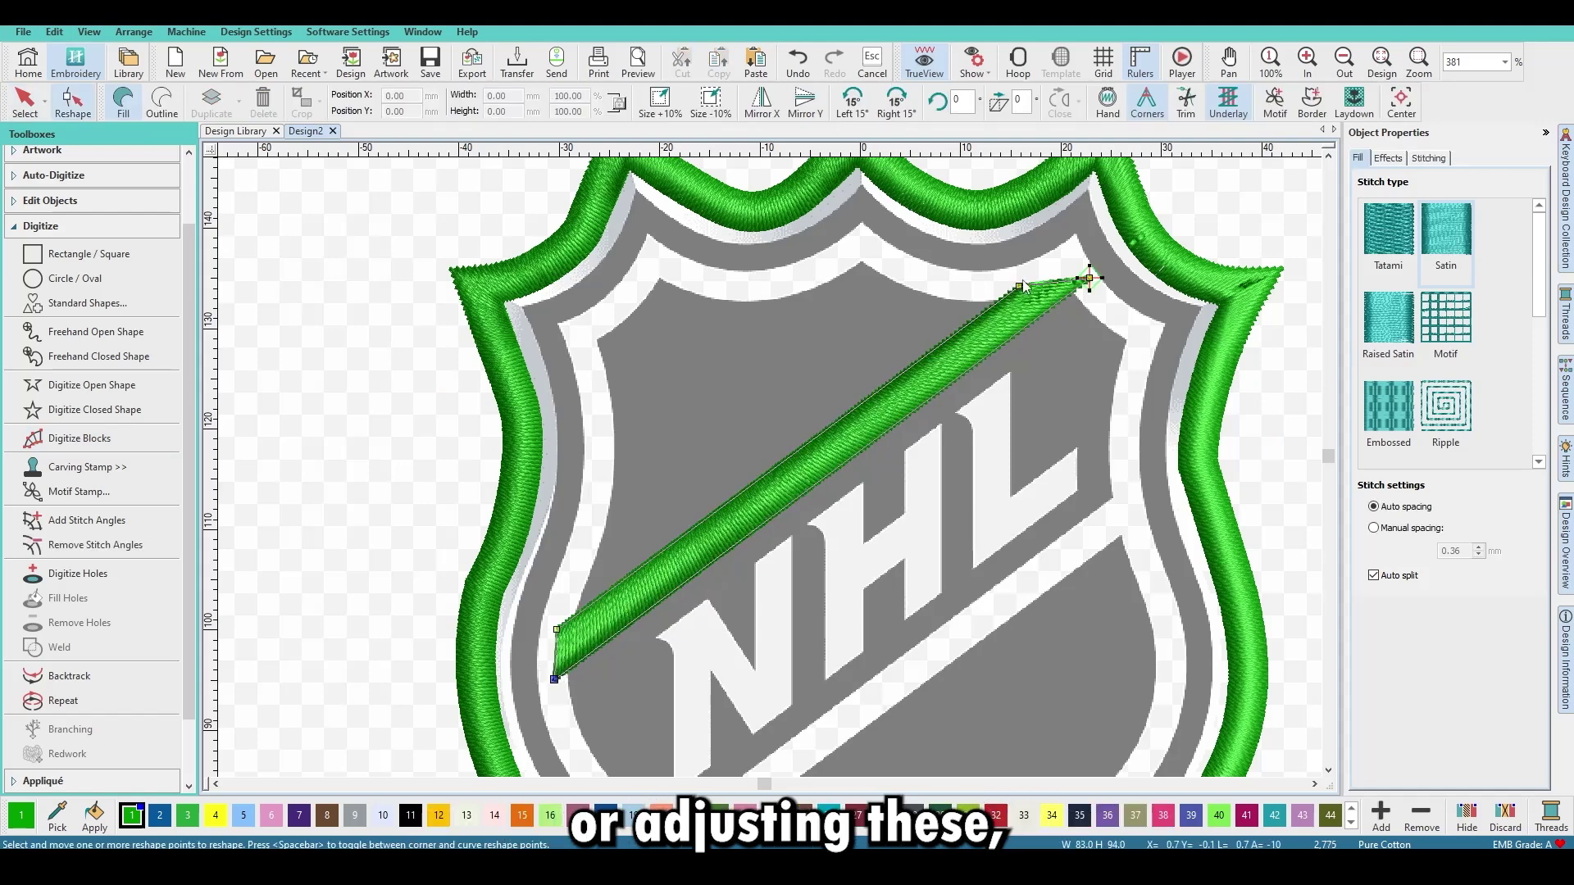
left_click_drag(1019, 285, 1037, 278)
key("Escape")
Reshape the diagonal satin block again, pulling its upper-right tip slightly inward within the white border.
scroll(745, 495, "down", 2)
scroll(716, 480, "up", 2)
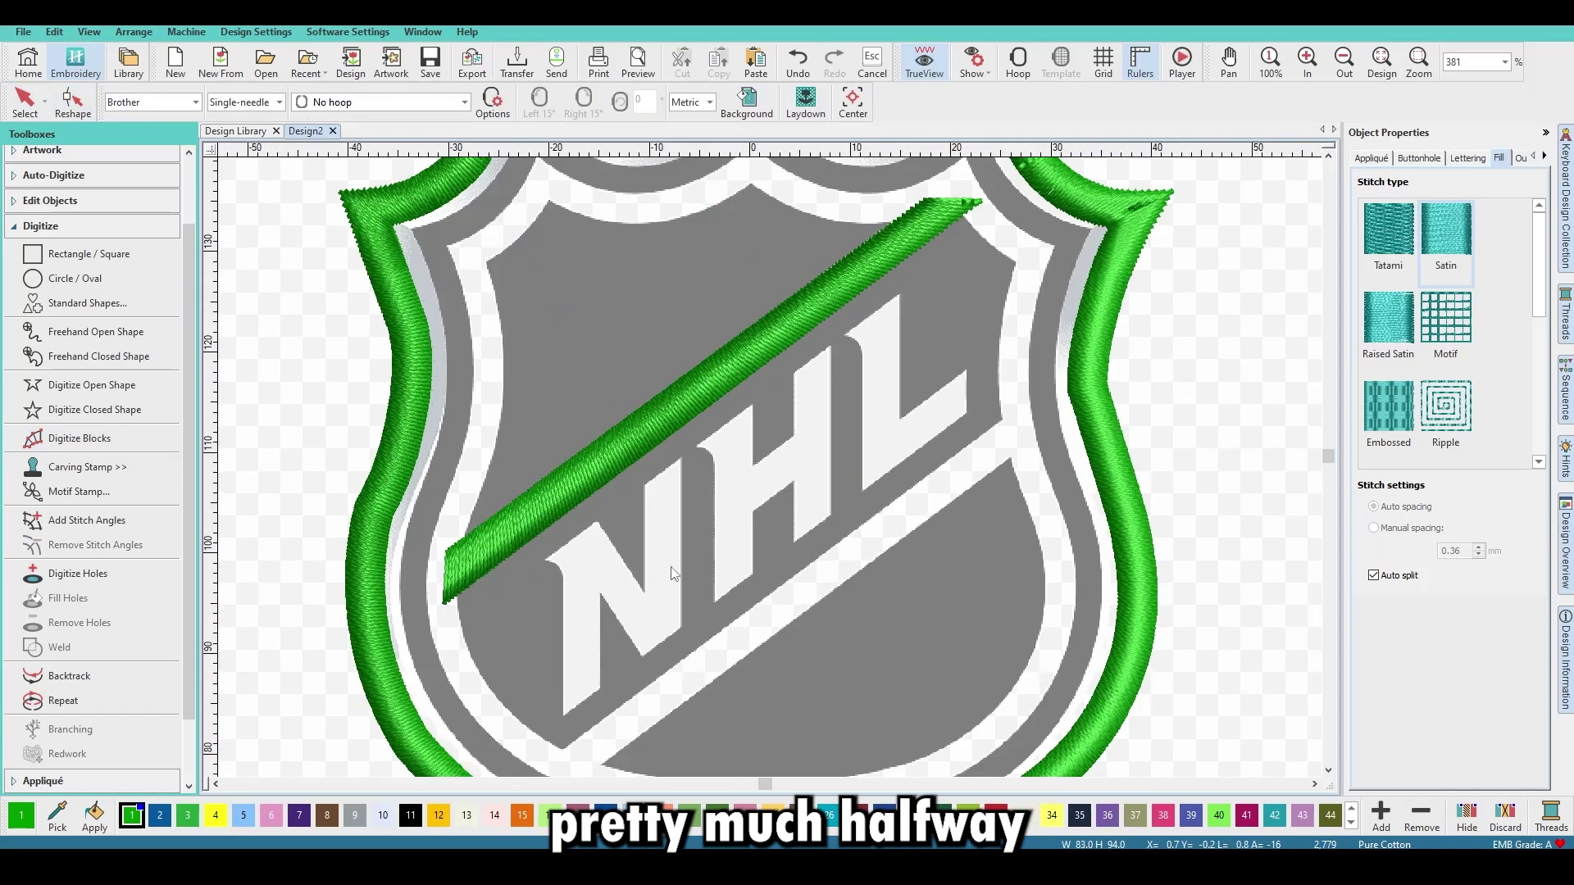
scroll(583, 685, "down", 2)
scroll(784, 449, "up", 2)
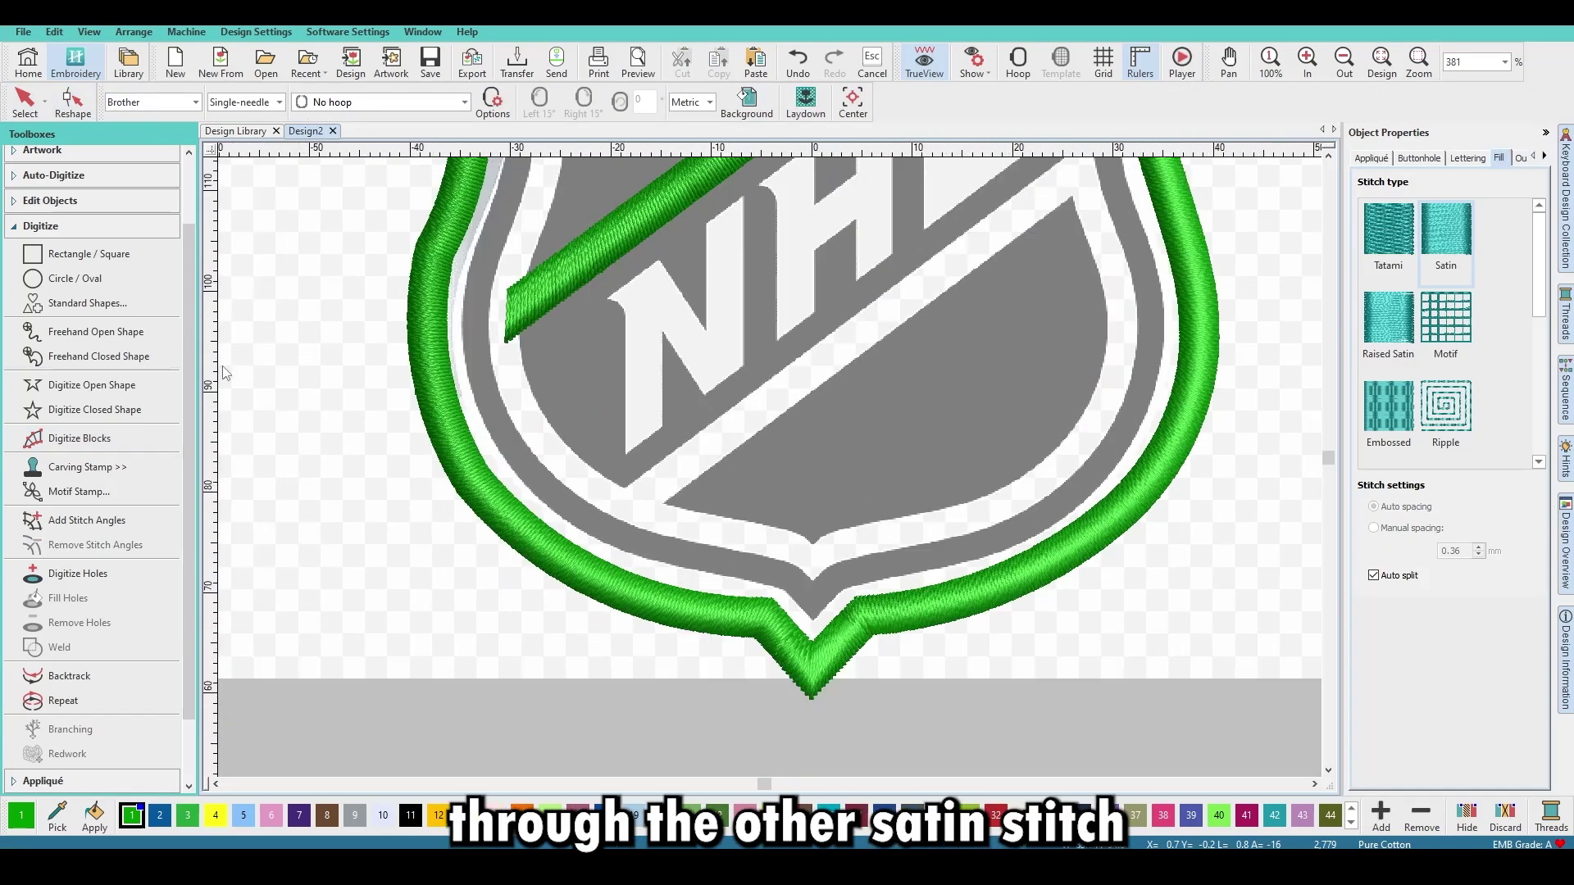
scroll(653, 348, "down", 1)
scroll(841, 391, "up", 1)
scroll(789, 462, "down", 1)
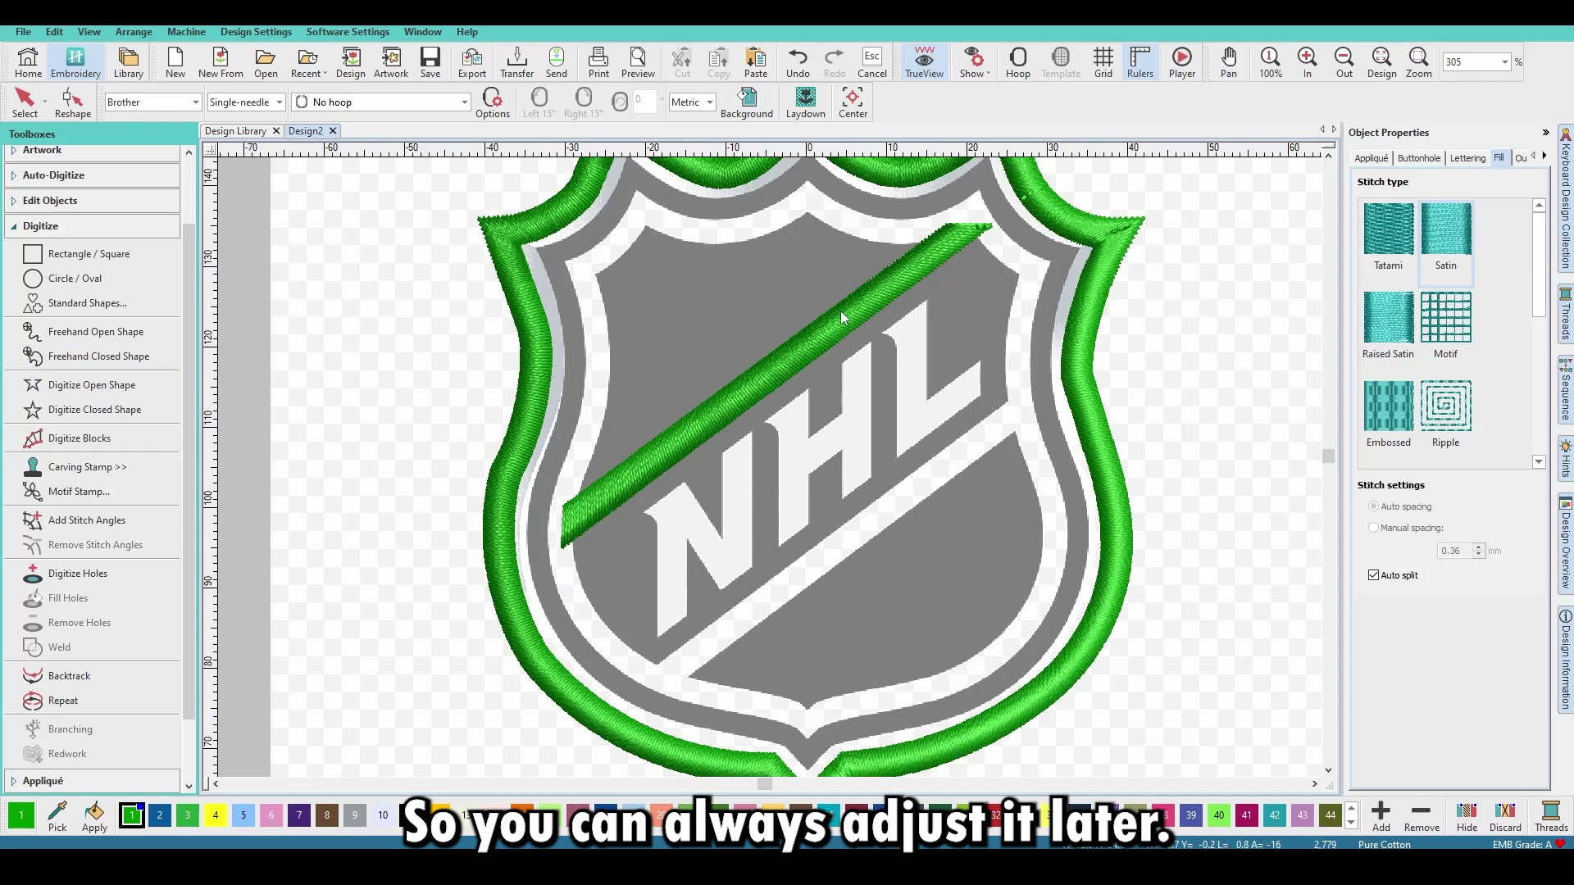
left_click(956, 242)
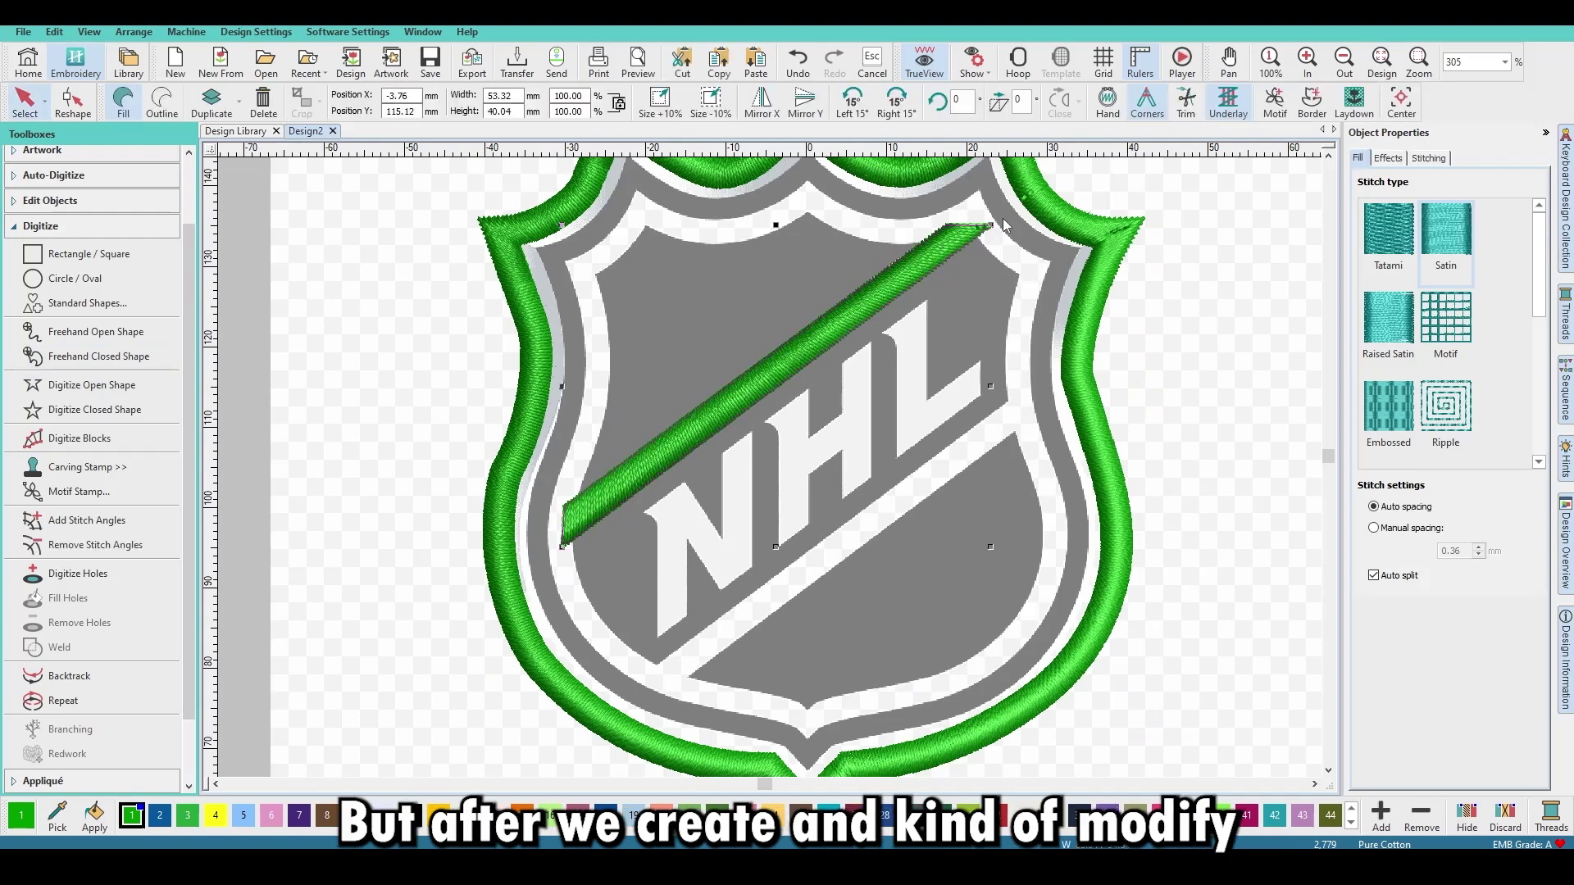
scroll(979, 240, "up", 3)
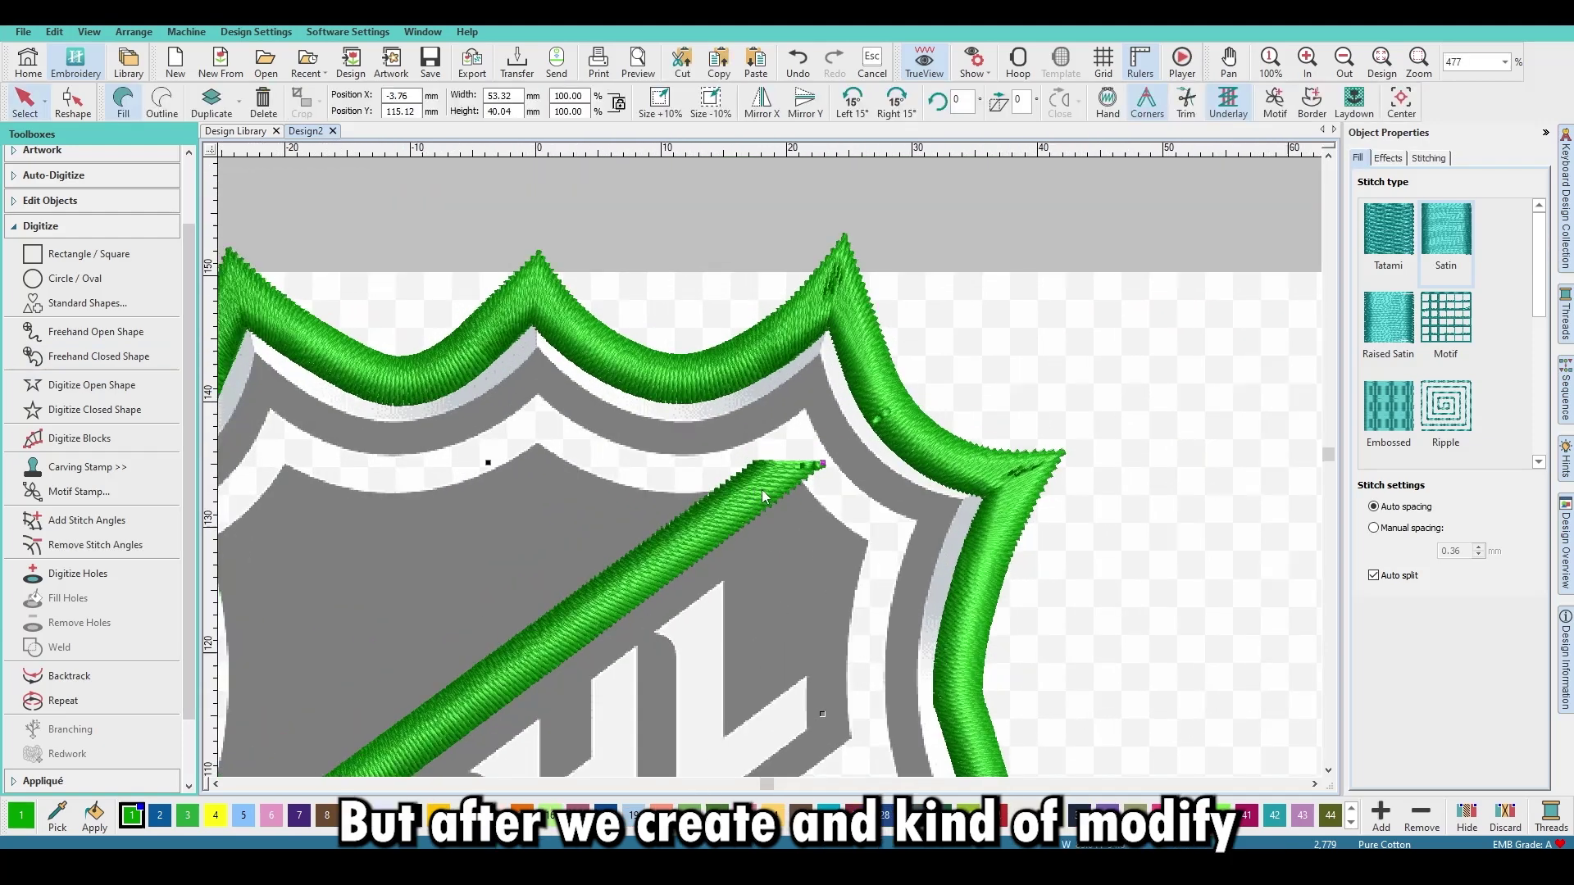
key("h")
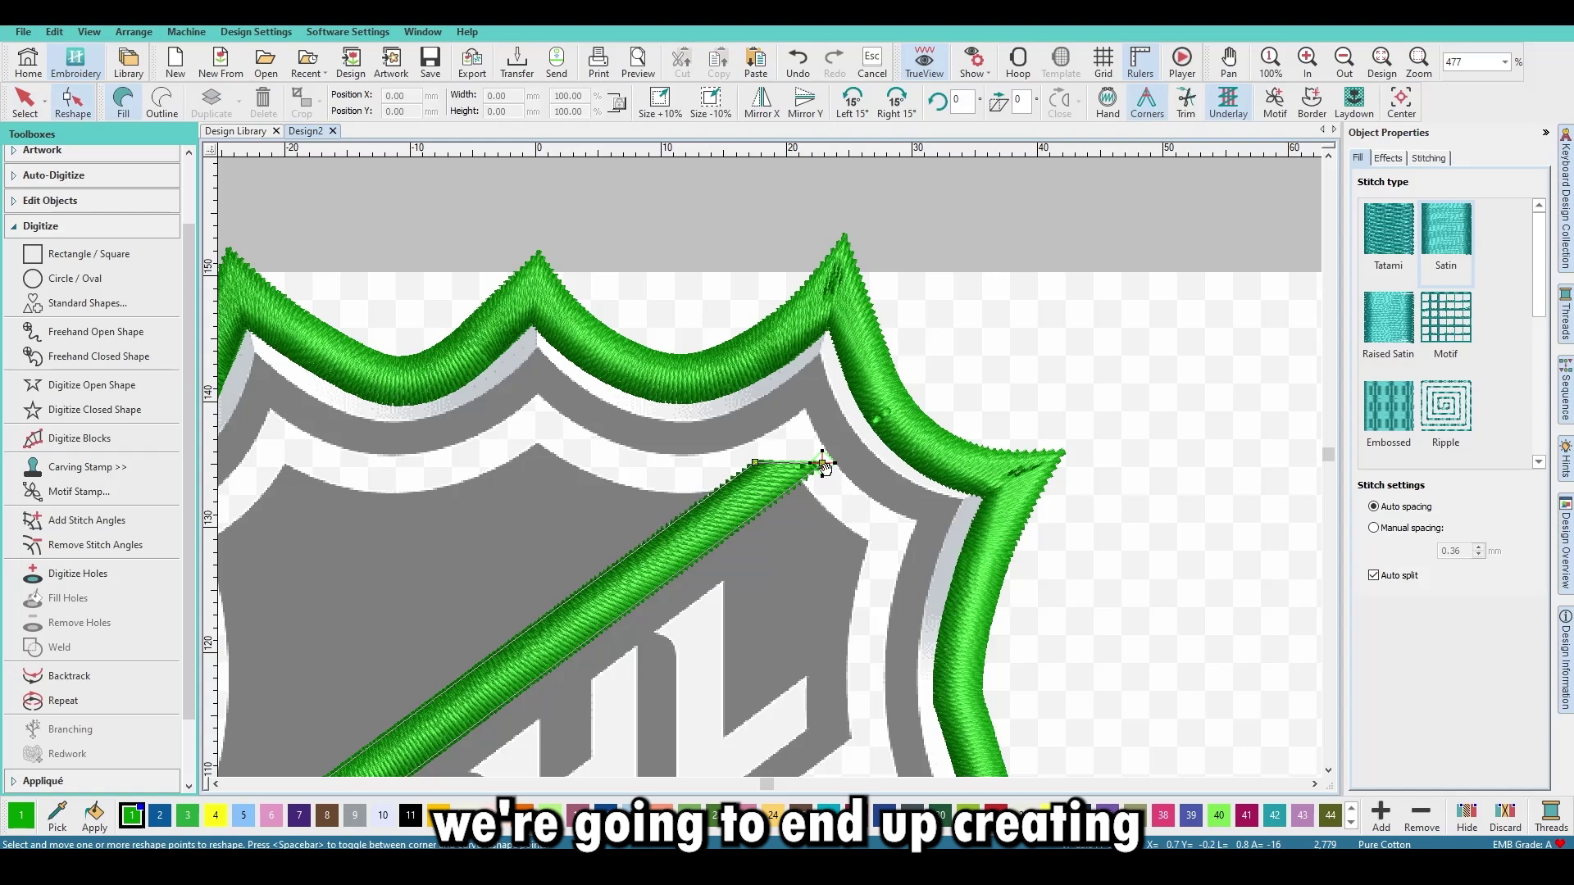
left_click_drag(823, 464, 809, 471)
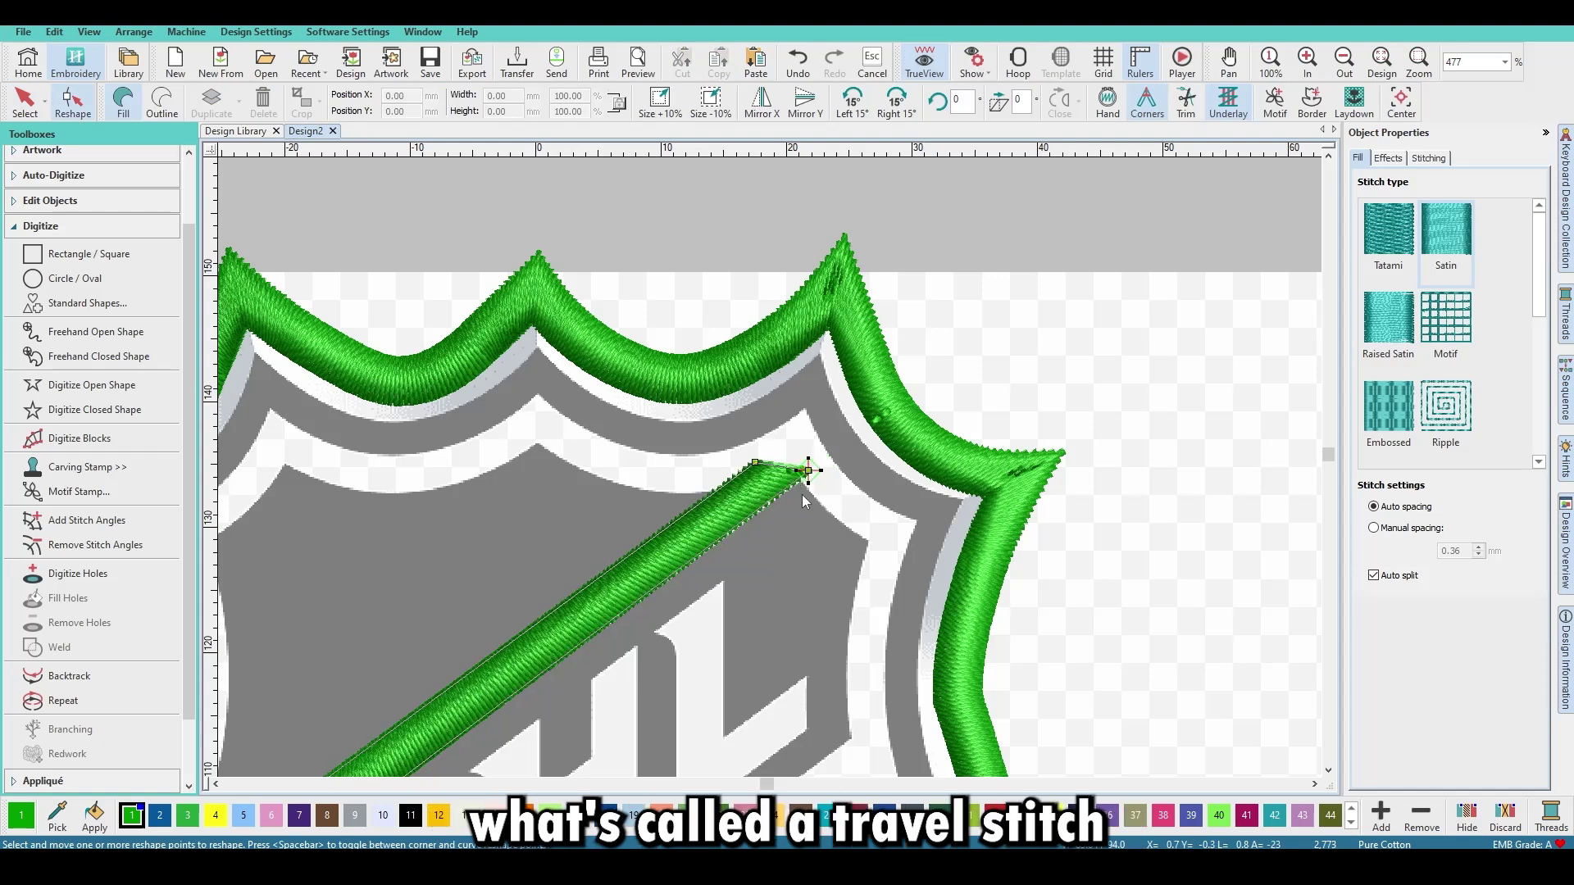
key("Escape")
left_click(620, 603)
scroll(941, 320, "down", 3)
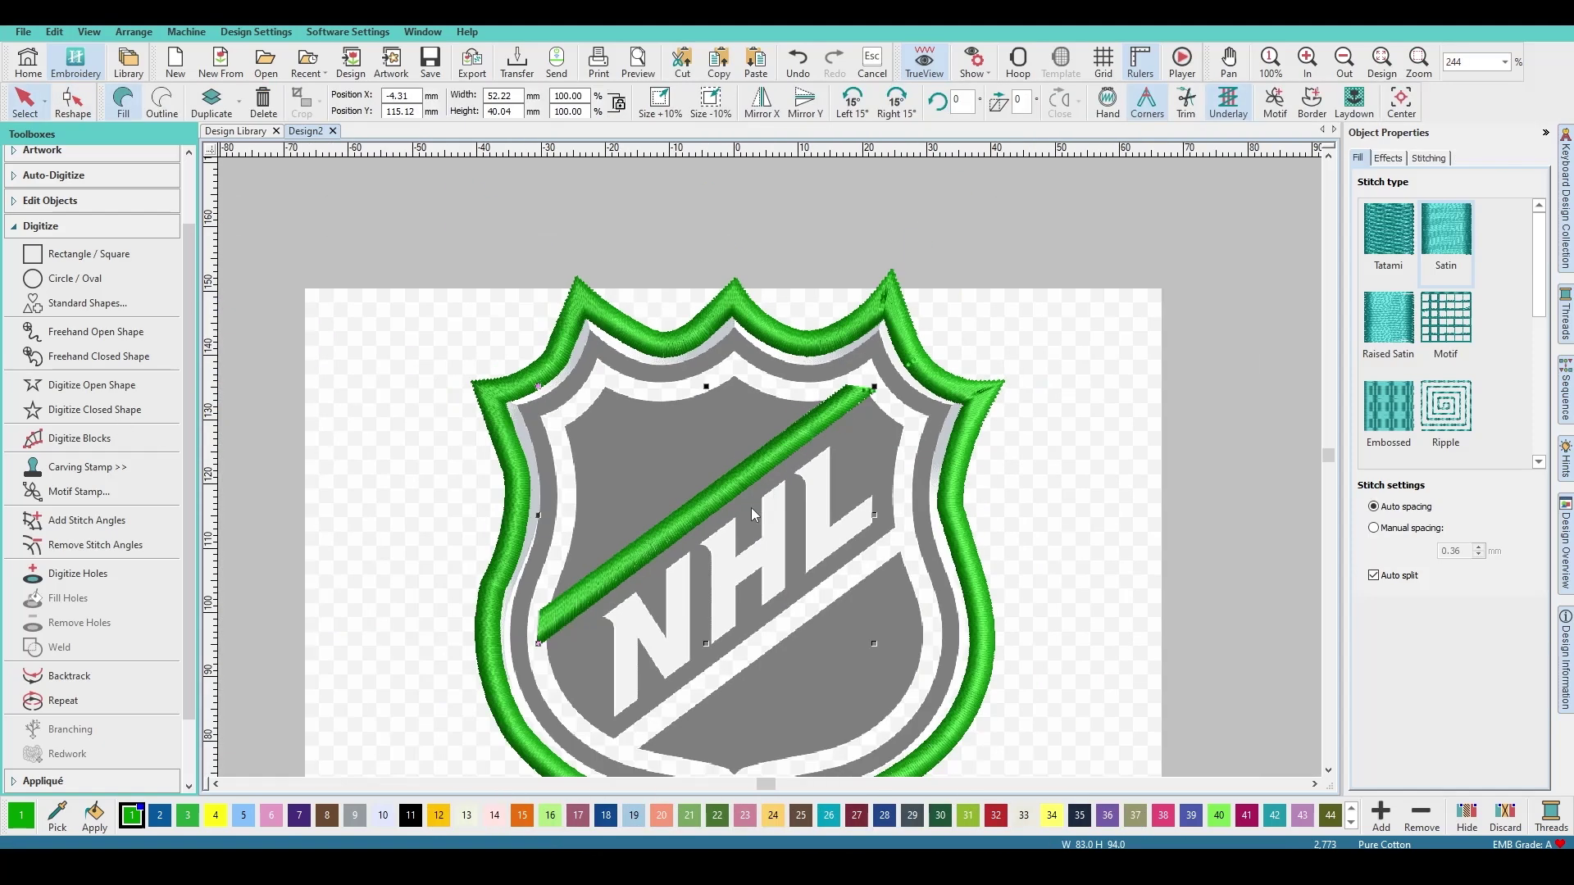
scroll(941, 357, "up", 5)
key("h")
scroll(760, 535, "down", 3)
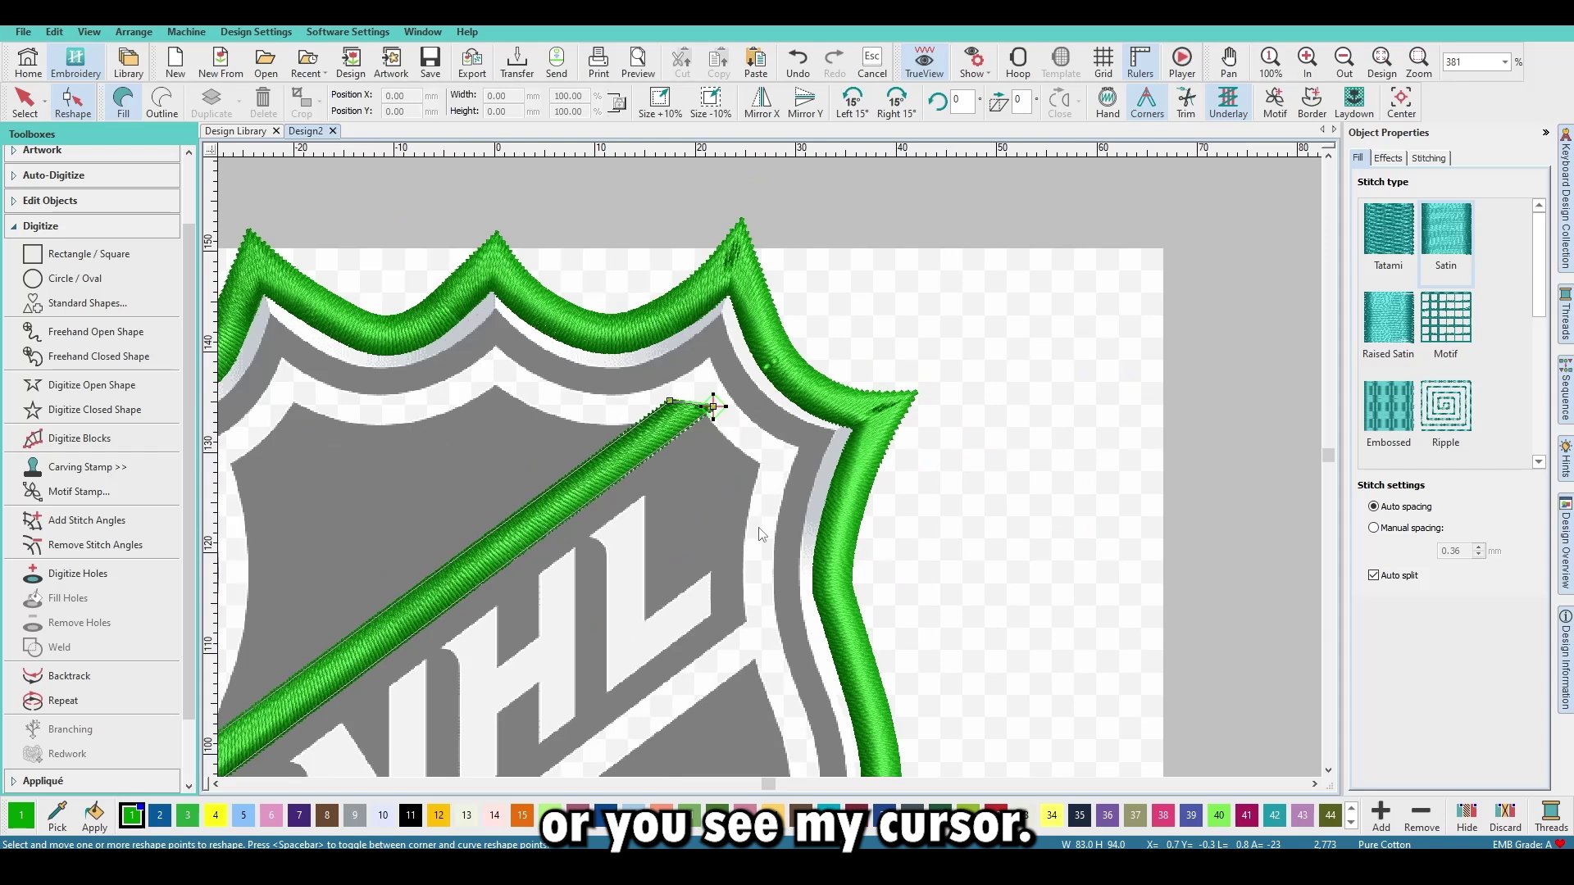
key("Escape")
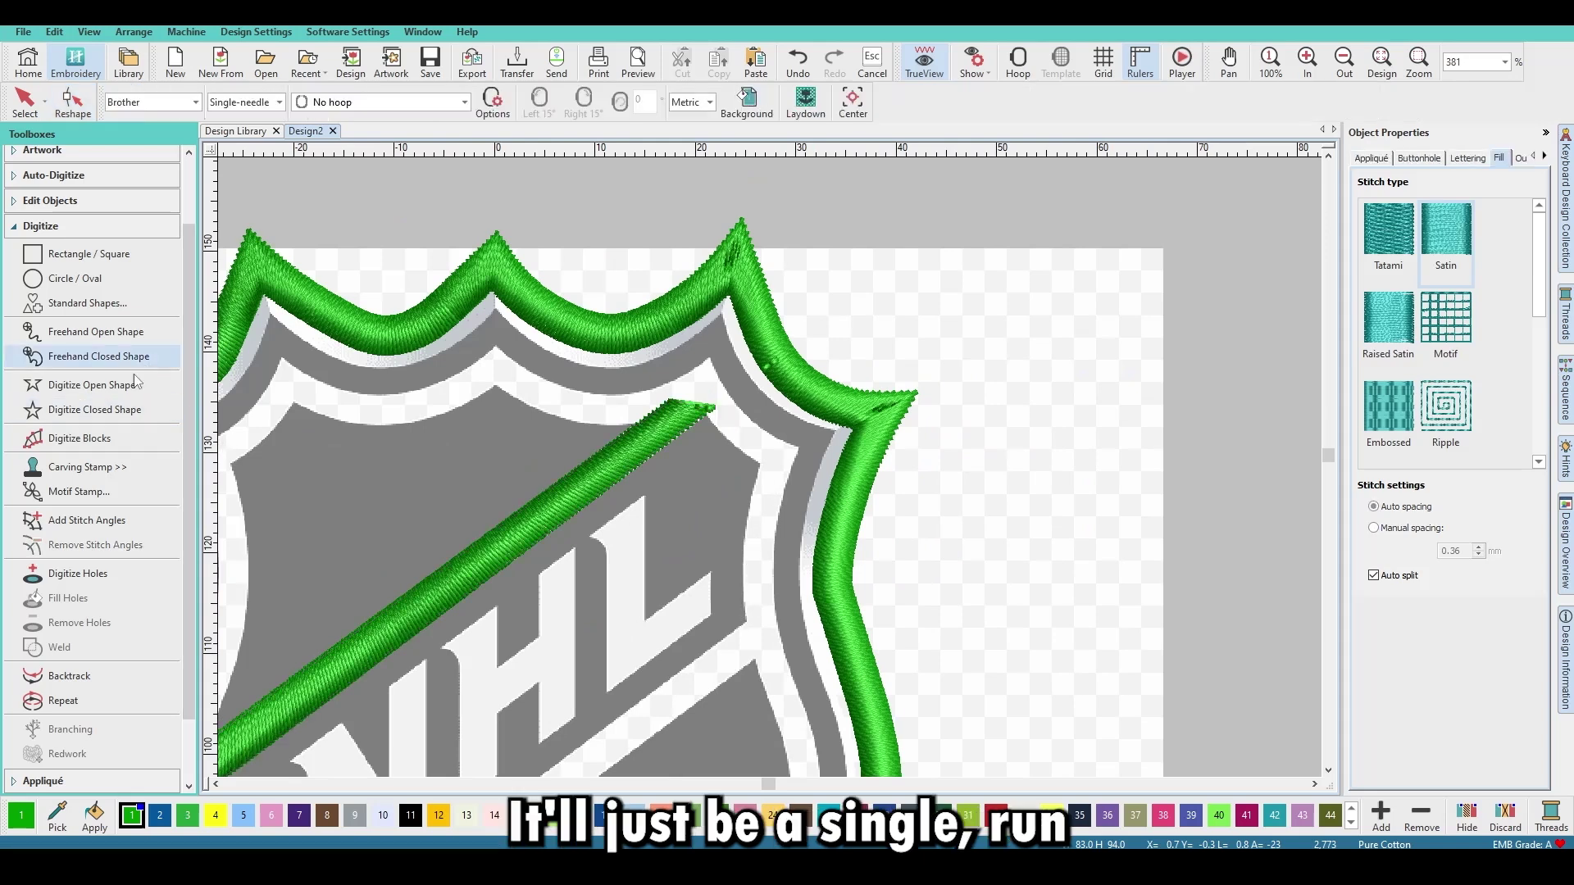
Digitize an open single-run connector from the upper stripe's right end down the right white border to the lower stripe's start.
left_click(119, 391)
left_click(706, 406)
left_click(743, 434)
left_click(776, 470)
left_click(760, 577)
left_click(759, 633)
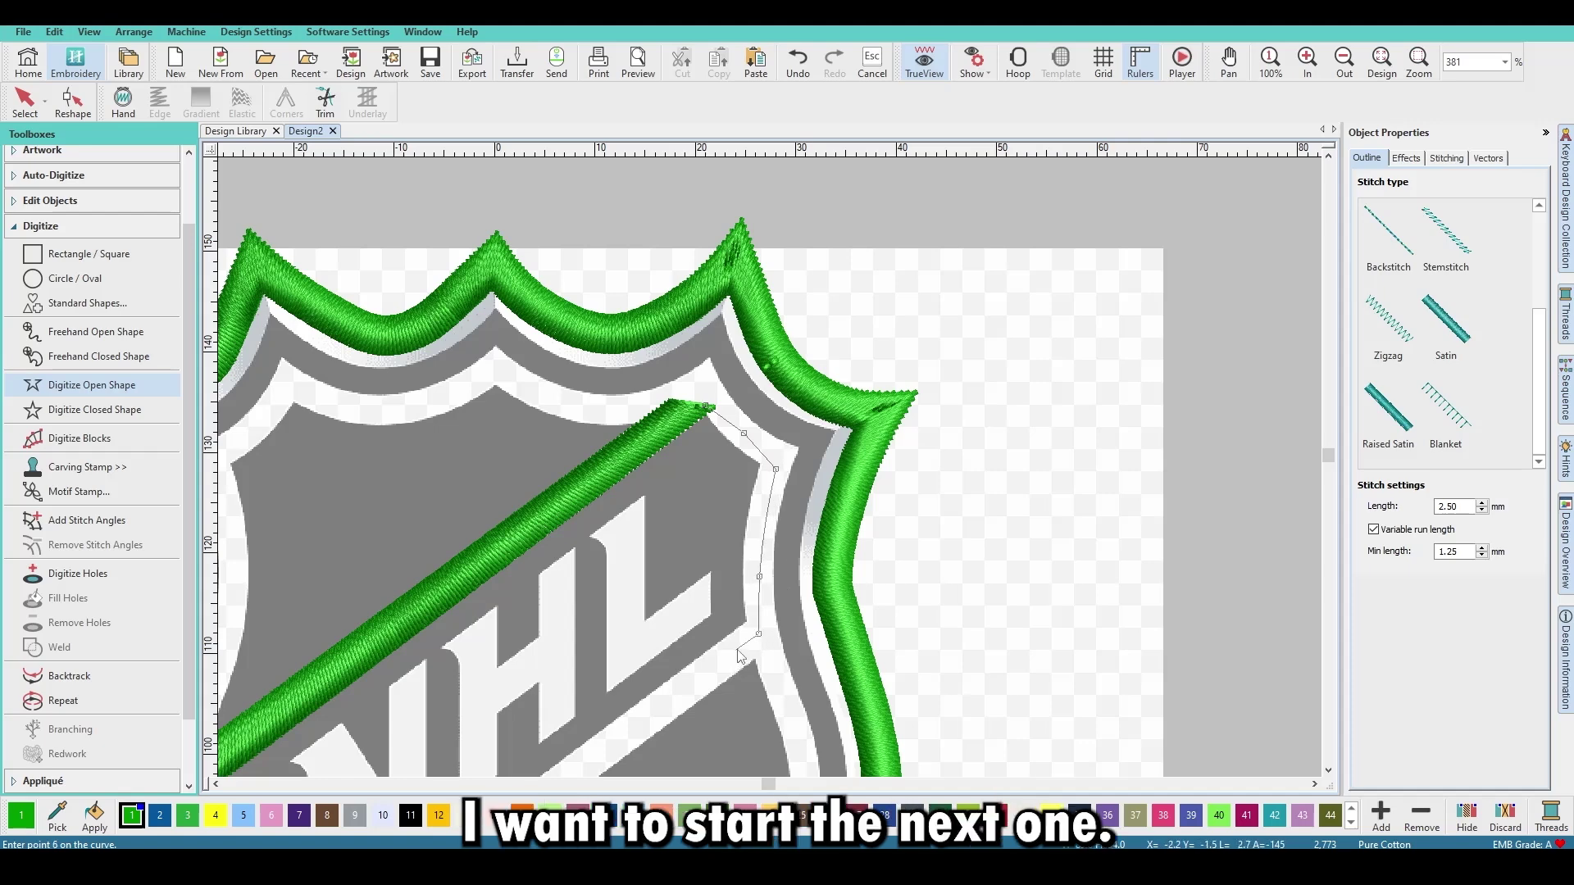
left_click(742, 644)
key("Return")
key("Escape")
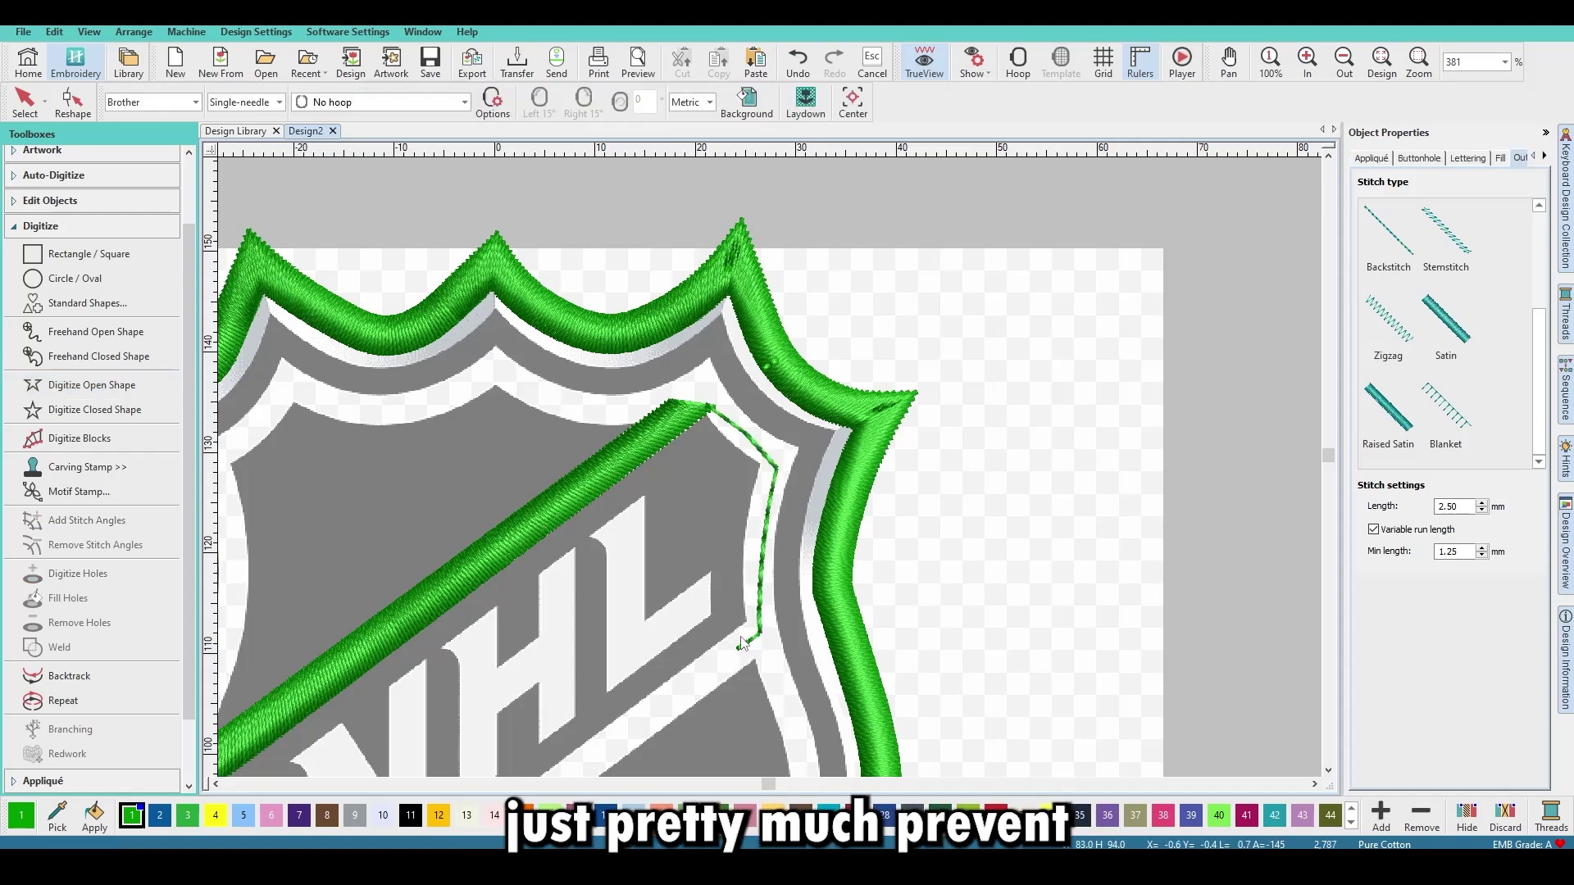
Check the reshape nodes of the connecting run along the right white border.
scroll(742, 643, "down", 1)
scroll(764, 467, "up", 1)
key("o")
left_click(811, 449)
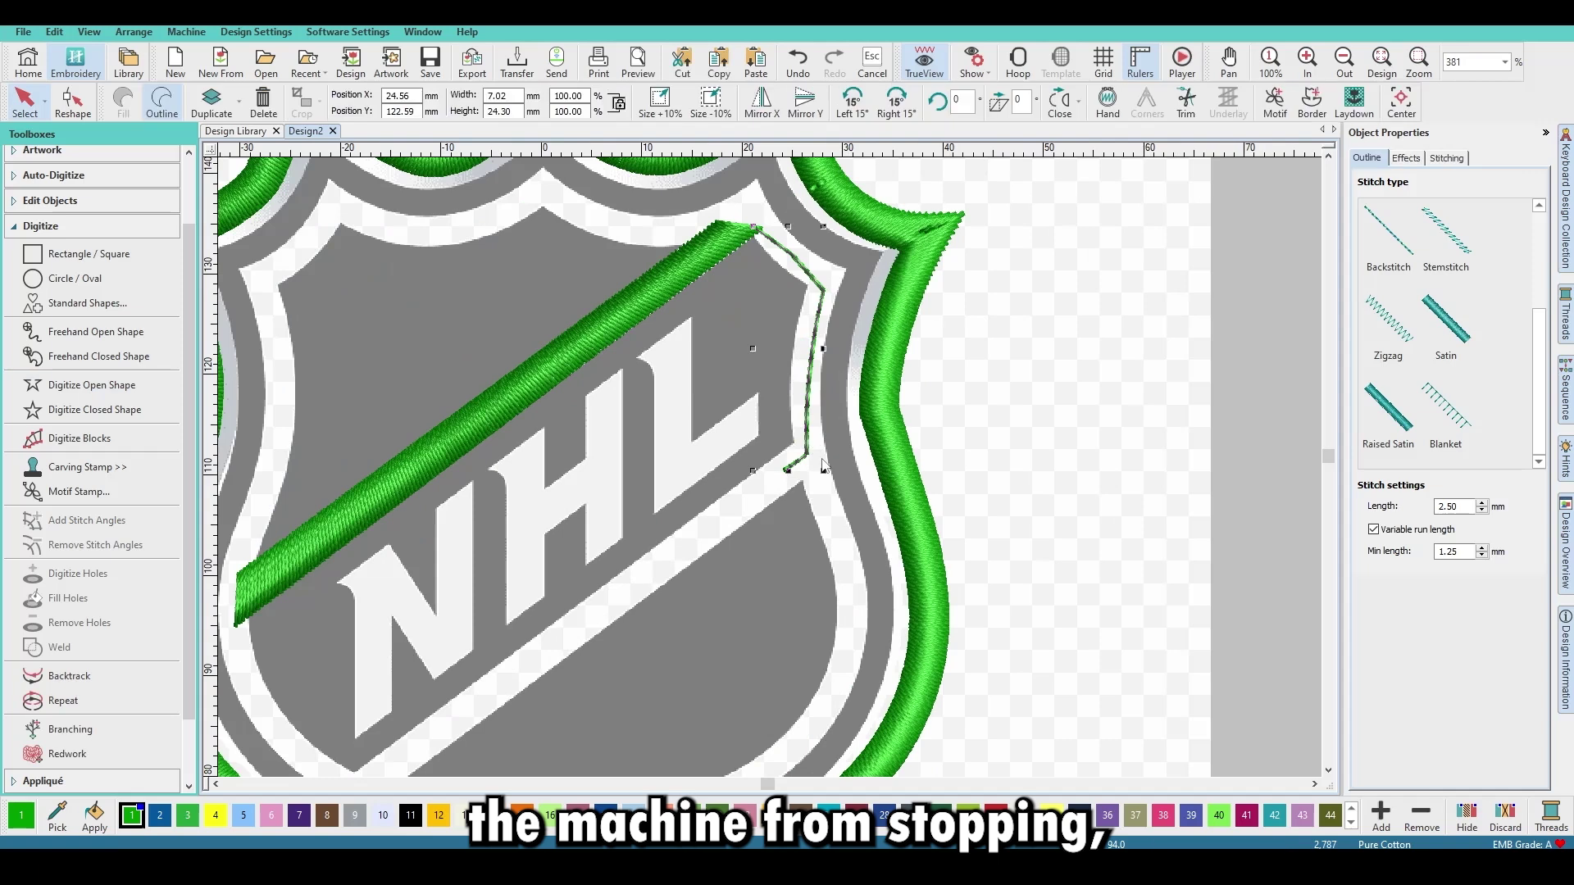
key("h")
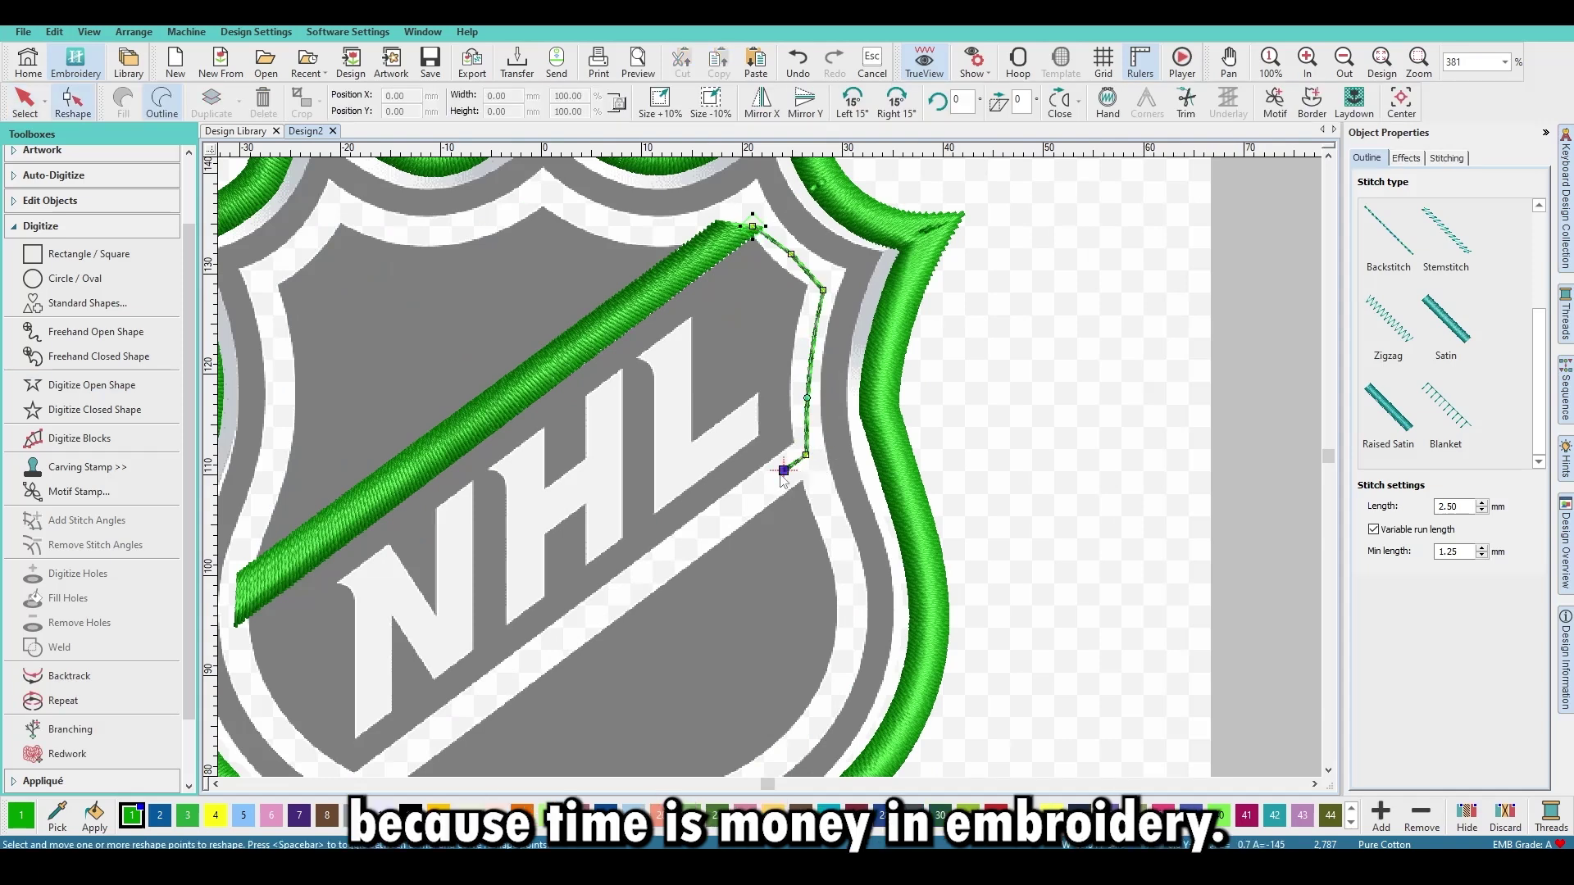
key("Escape")
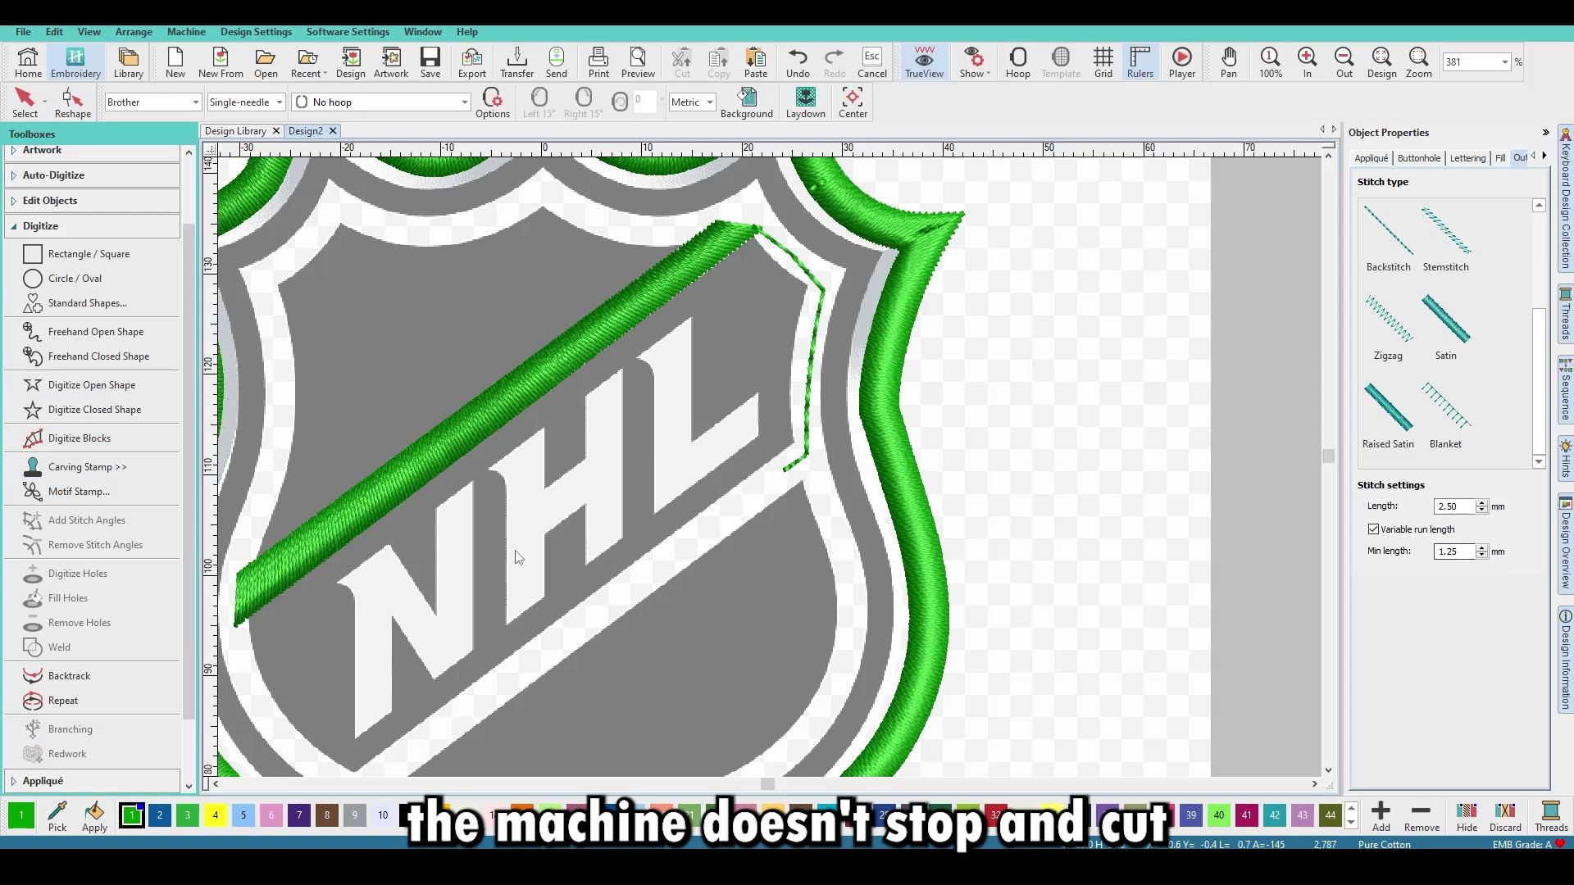
Digitize the diagonal stripe below the NHL lettering as a satin block, extending both ends about halfway into the white border.
middle_click(540, 587)
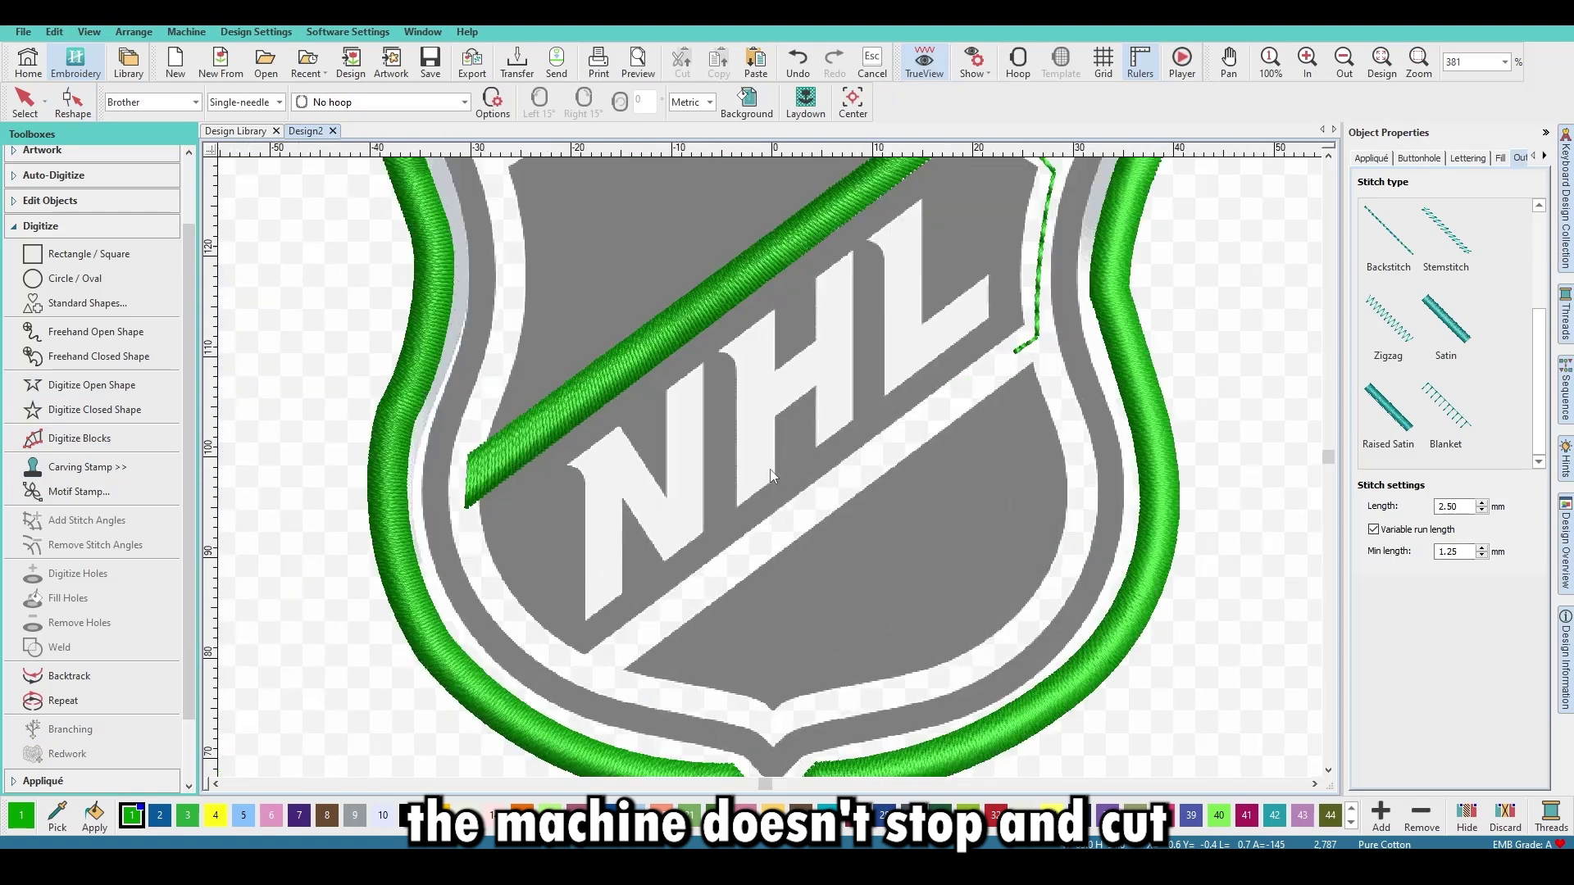
left_click(115, 439)
left_click(123, 440)
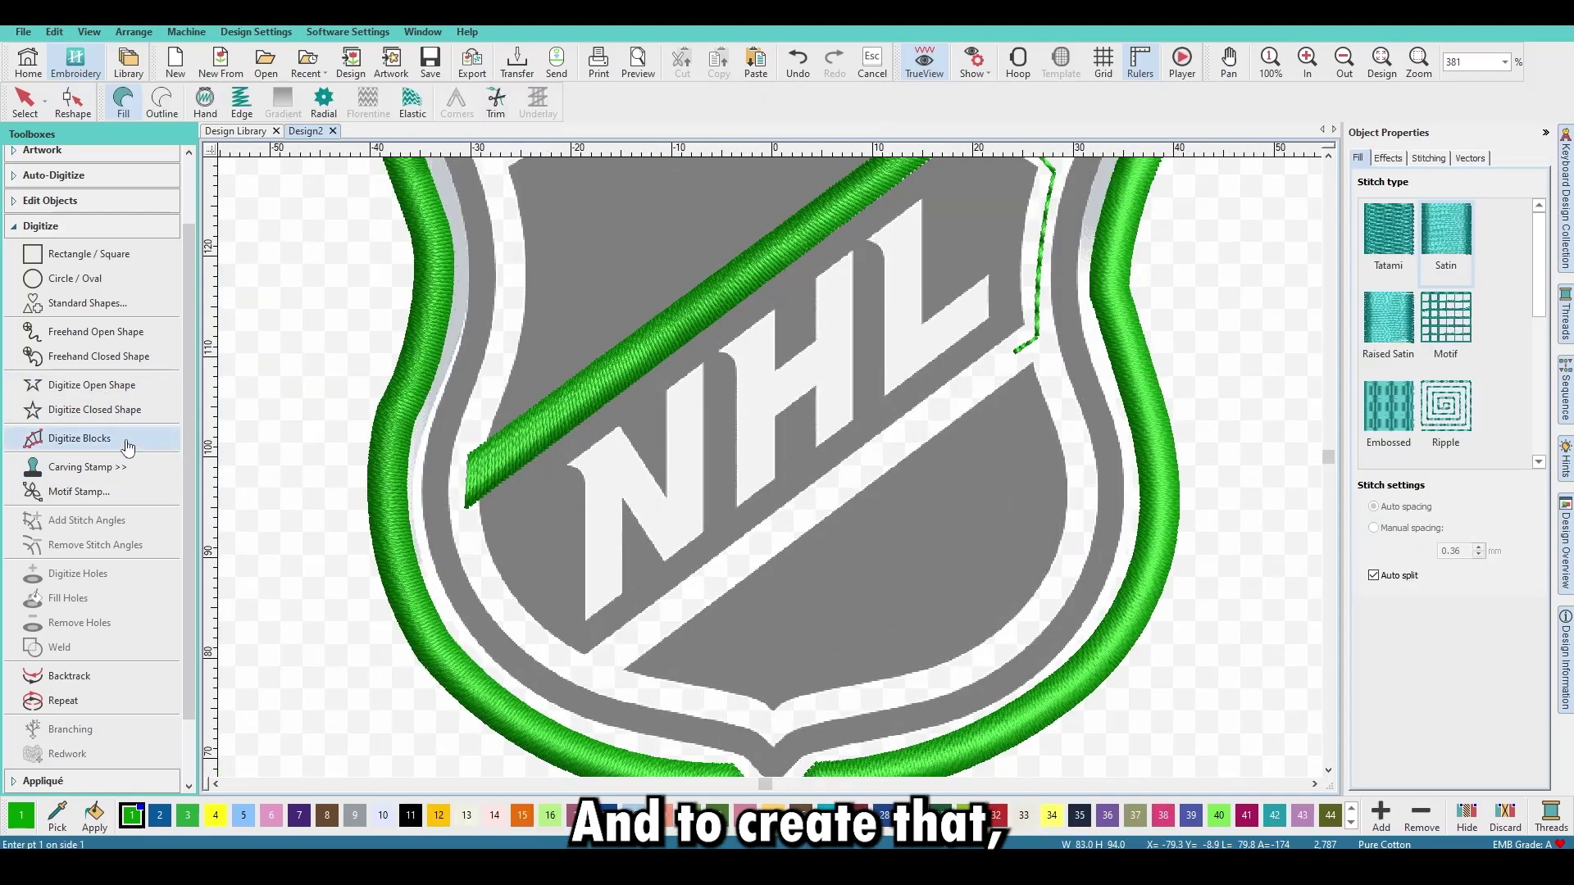
left_click(1033, 320)
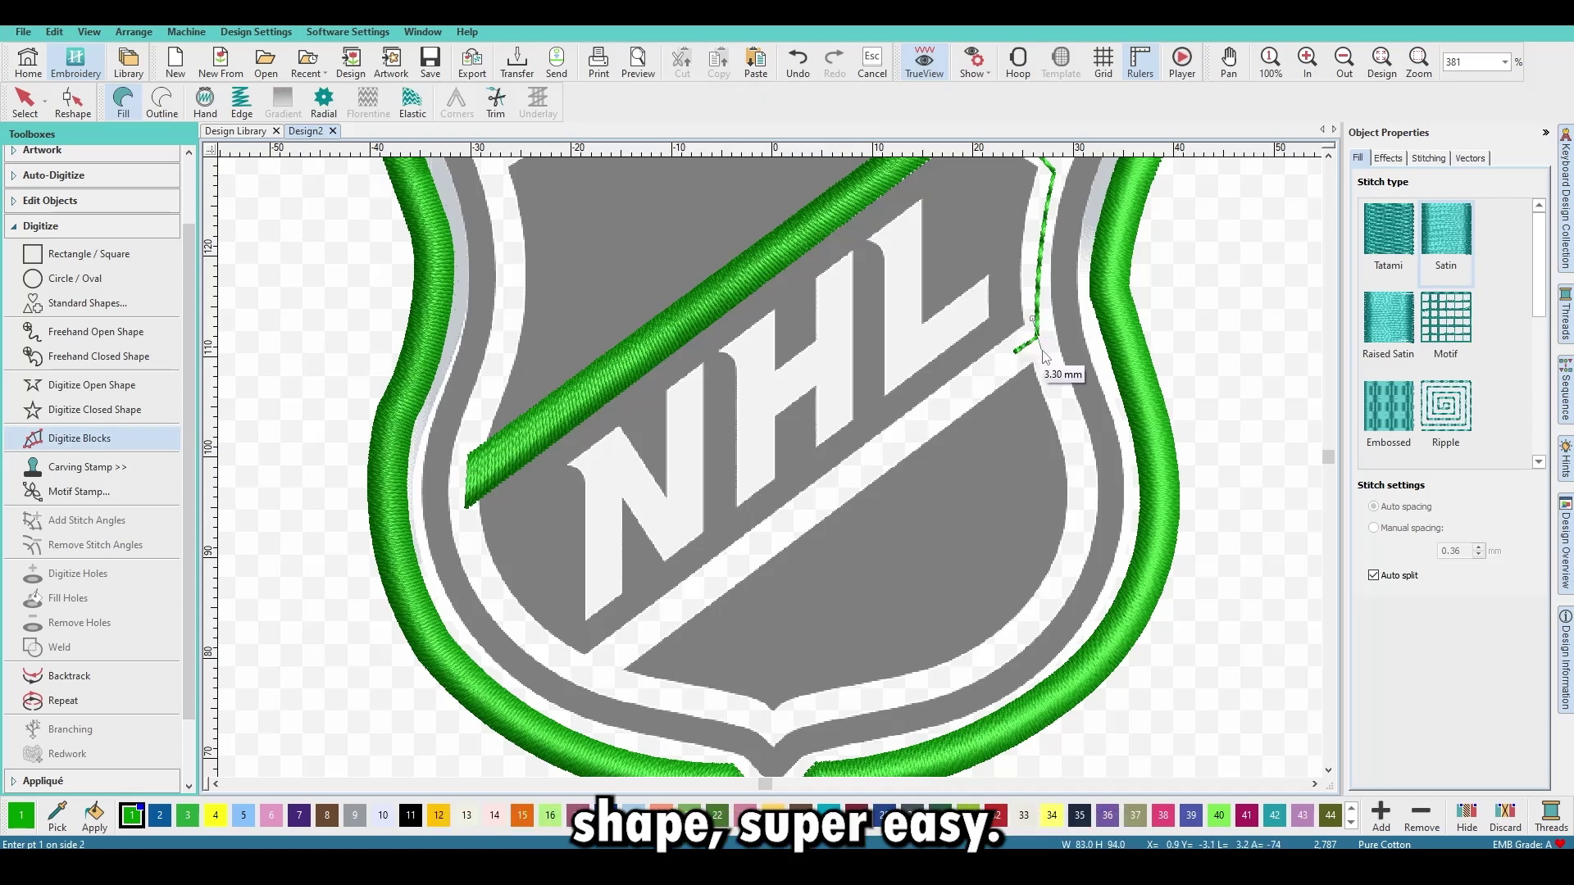
left_click(1045, 355)
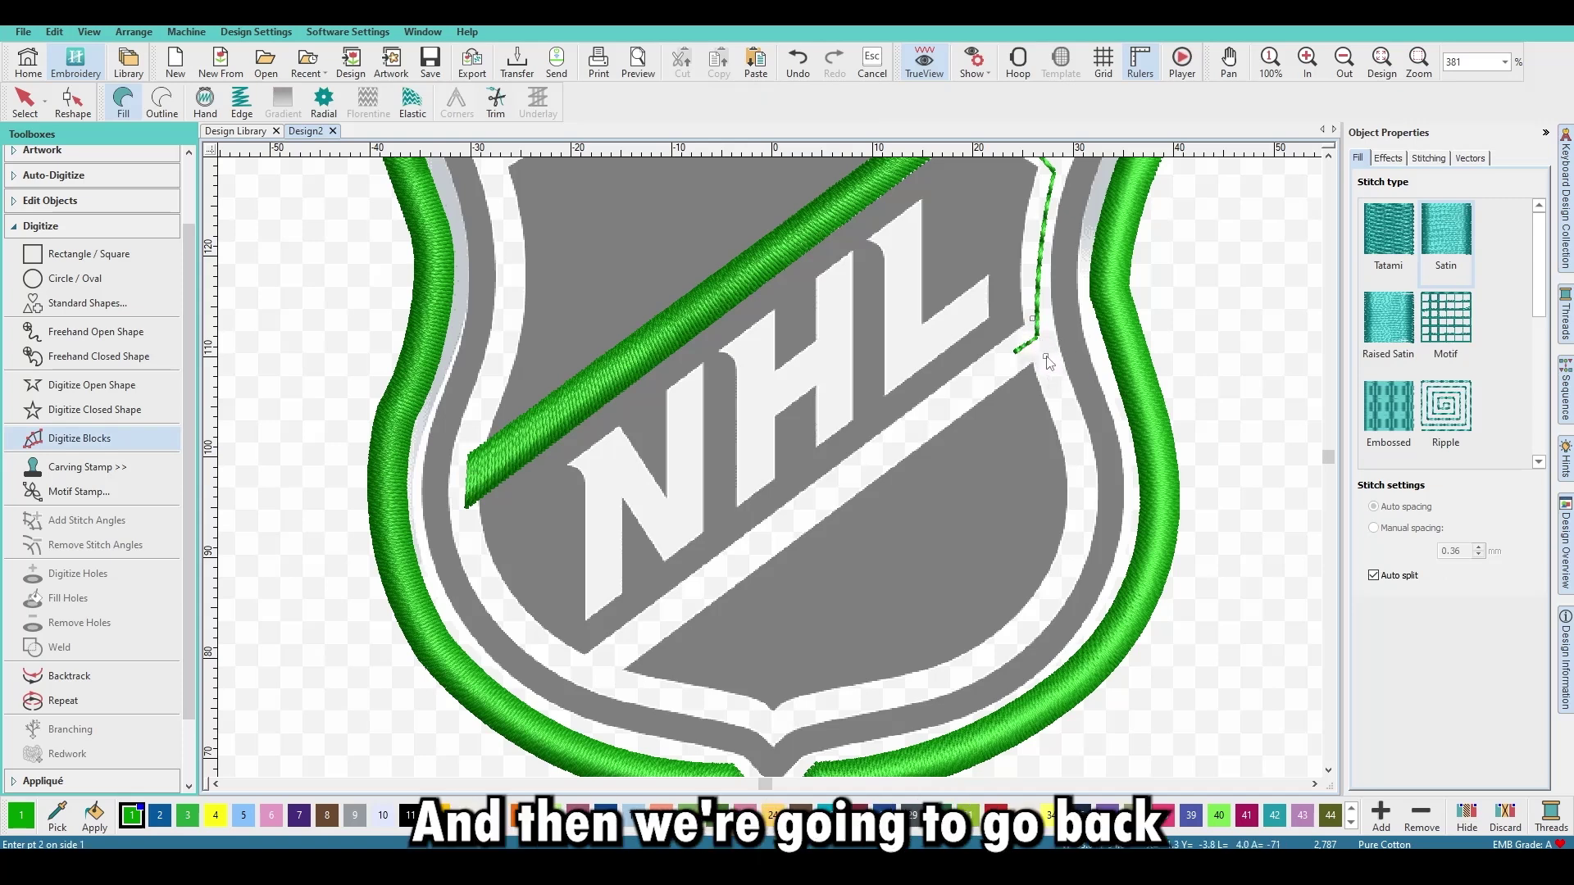
left_click(577, 661)
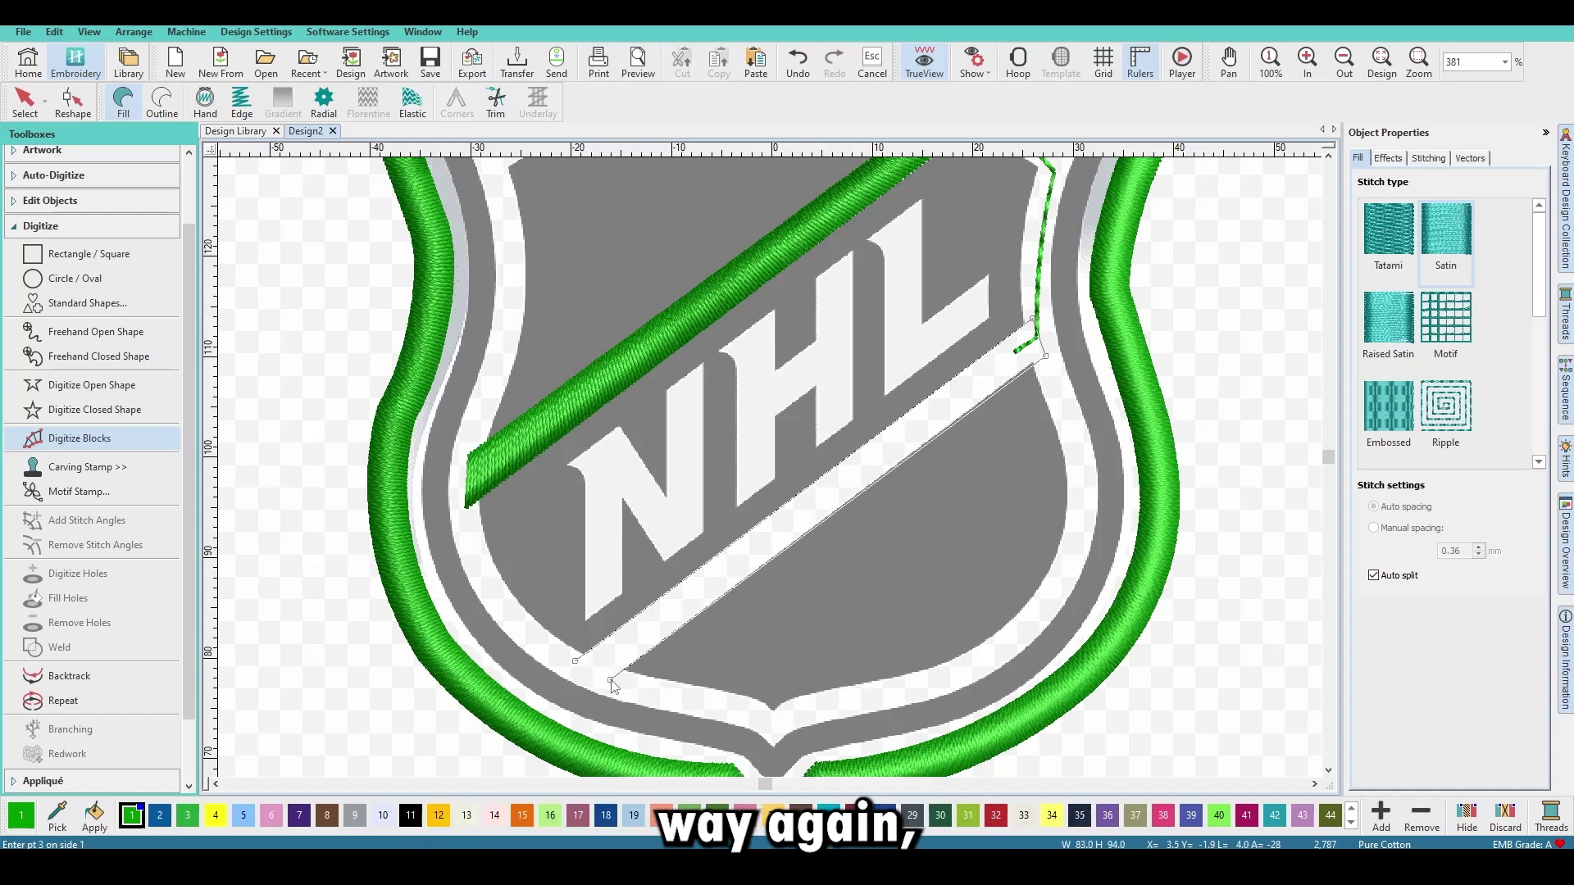
left_click(611, 682)
key("Return")
key("Escape")
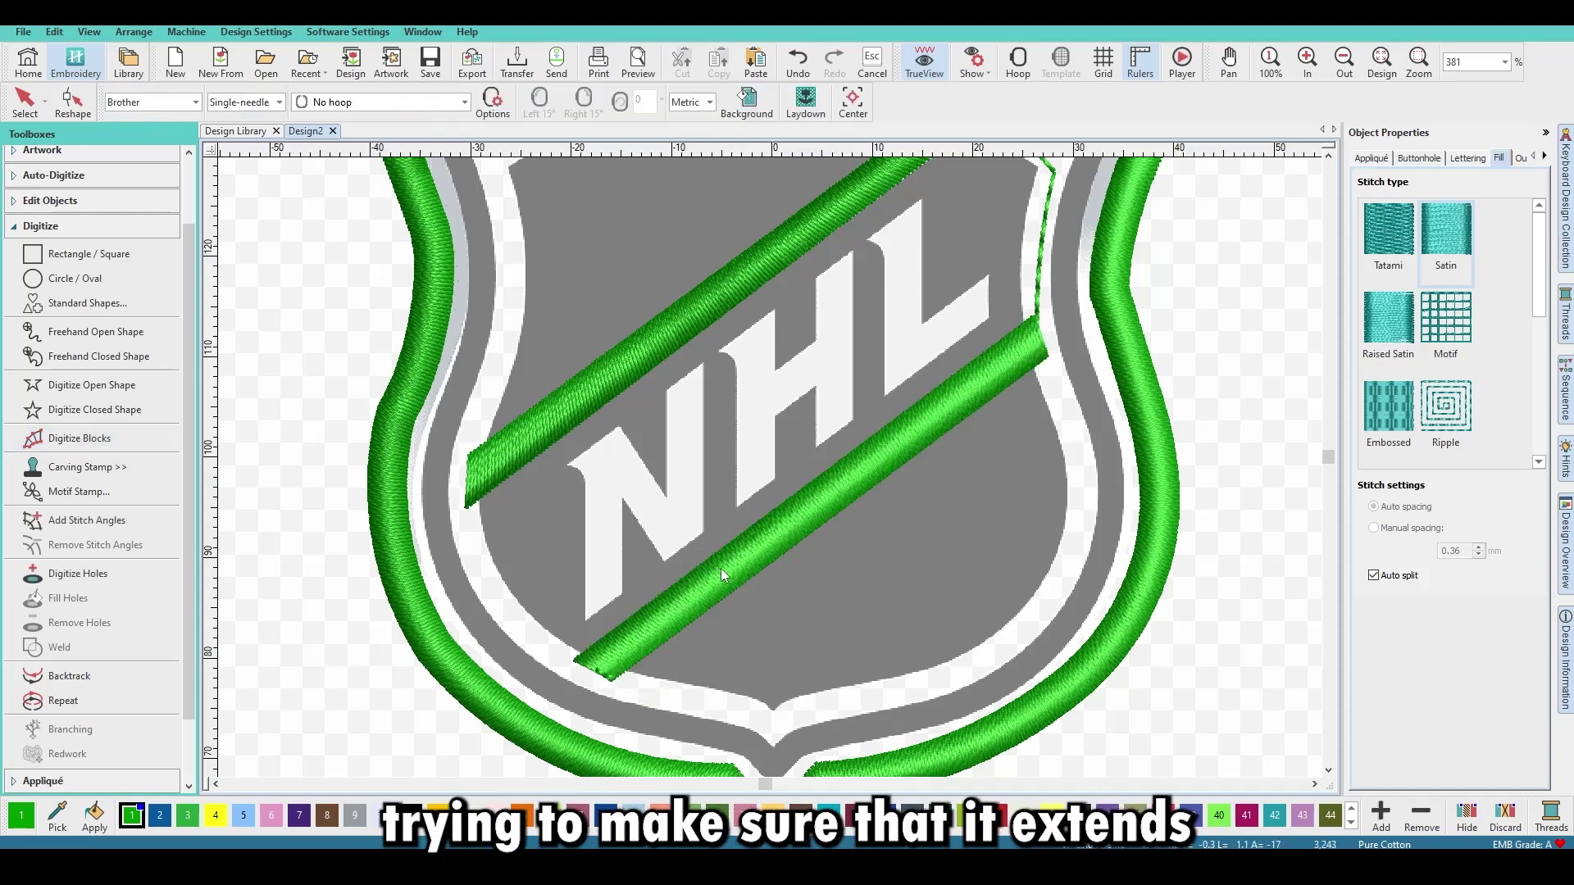
left_click(730, 578)
key("h")
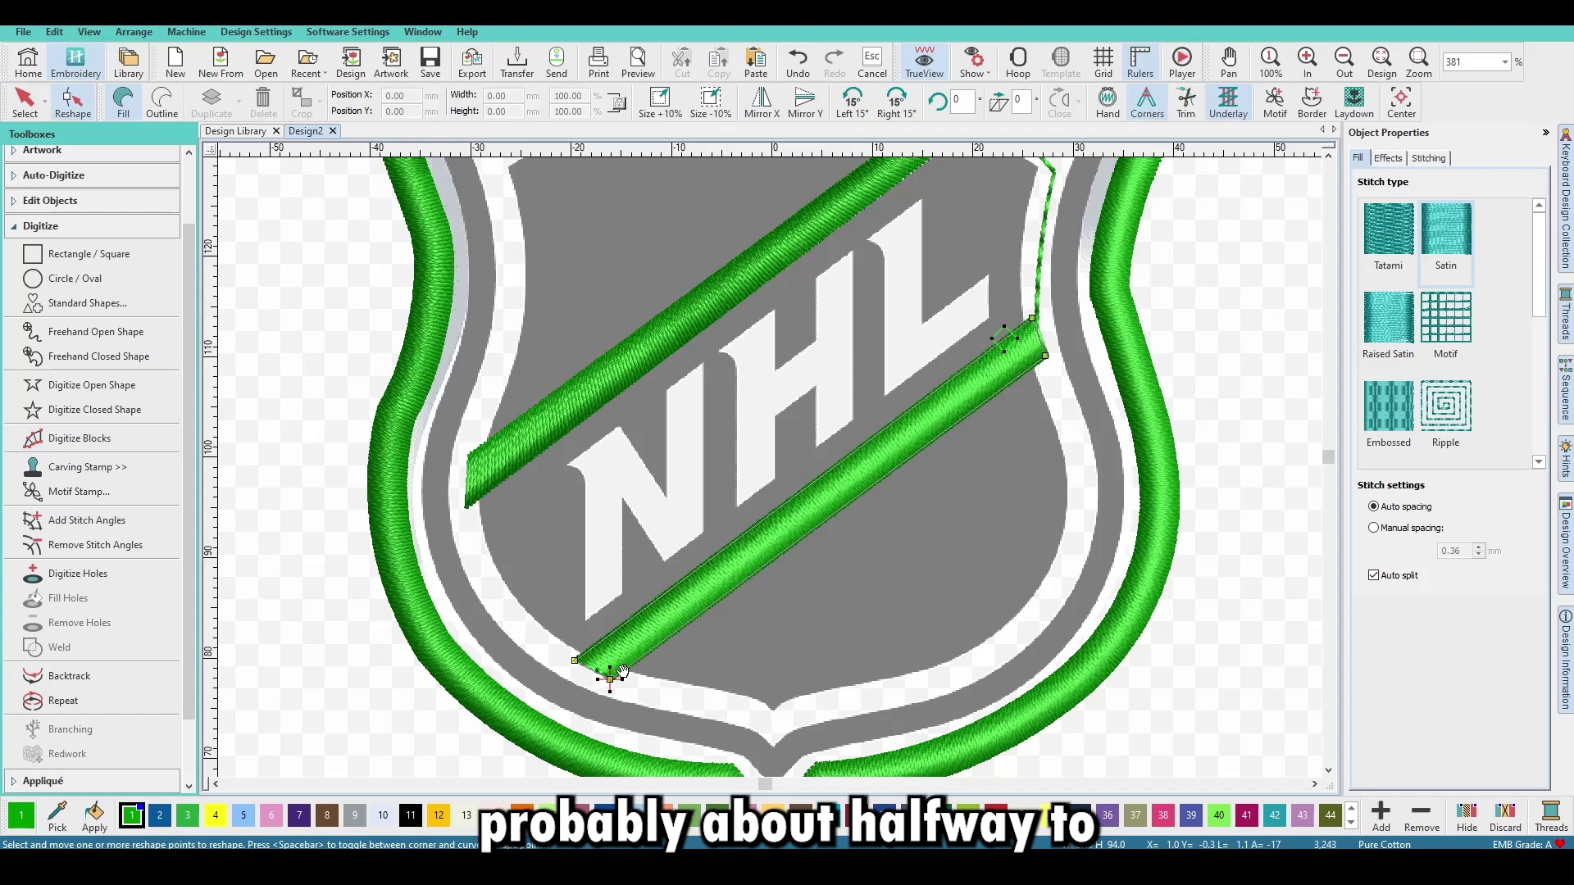
key("Escape")
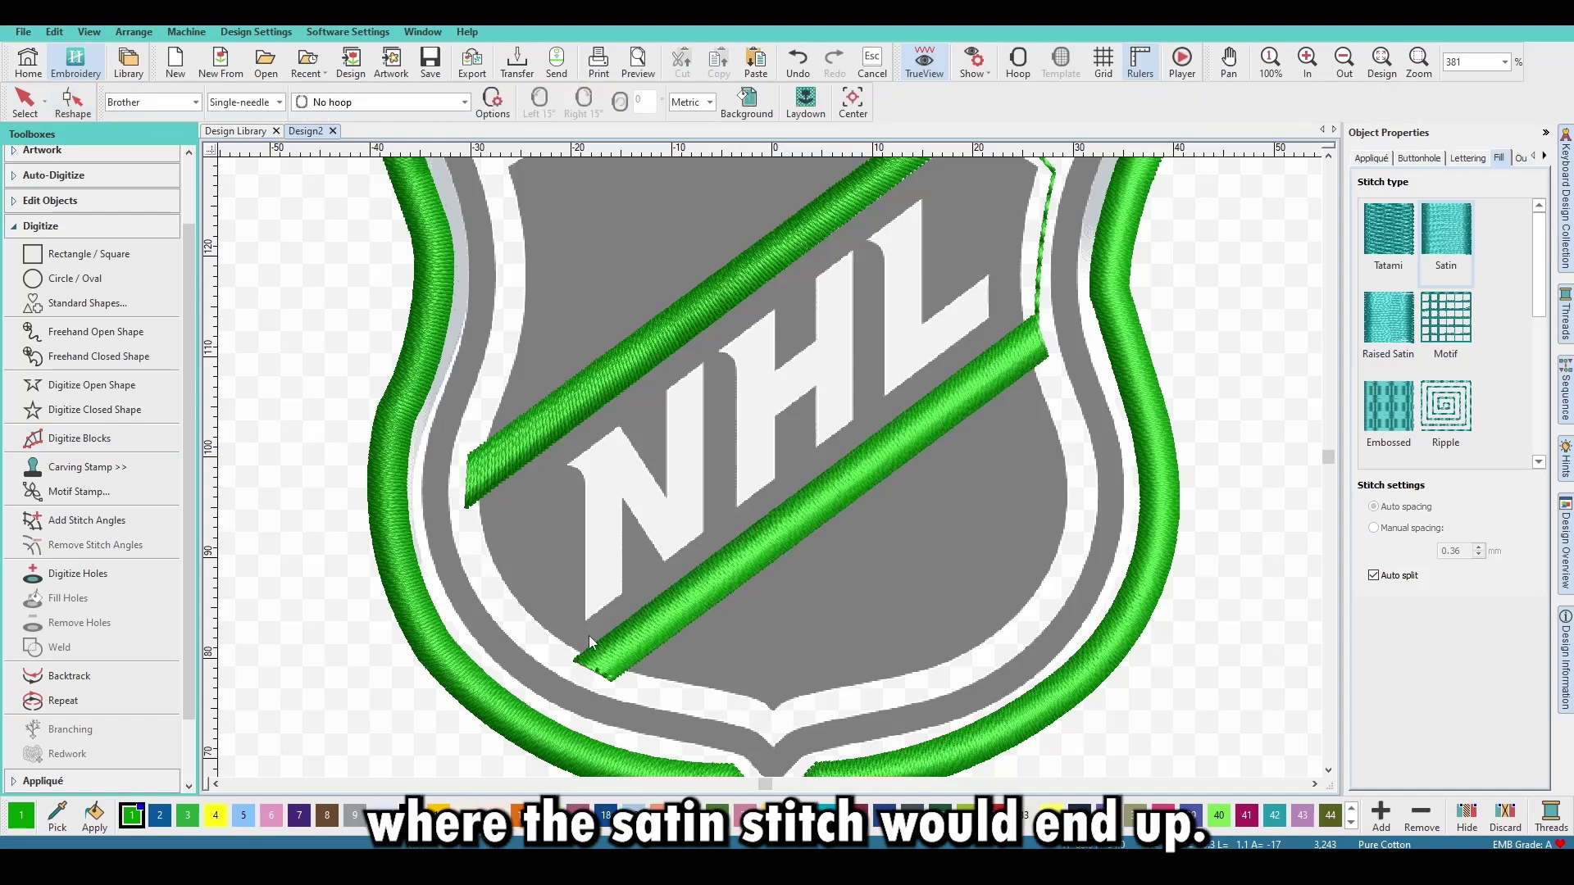
Start a closed satin outline for the inner shield border with a width of 2.50 mm.
left_click(94, 409)
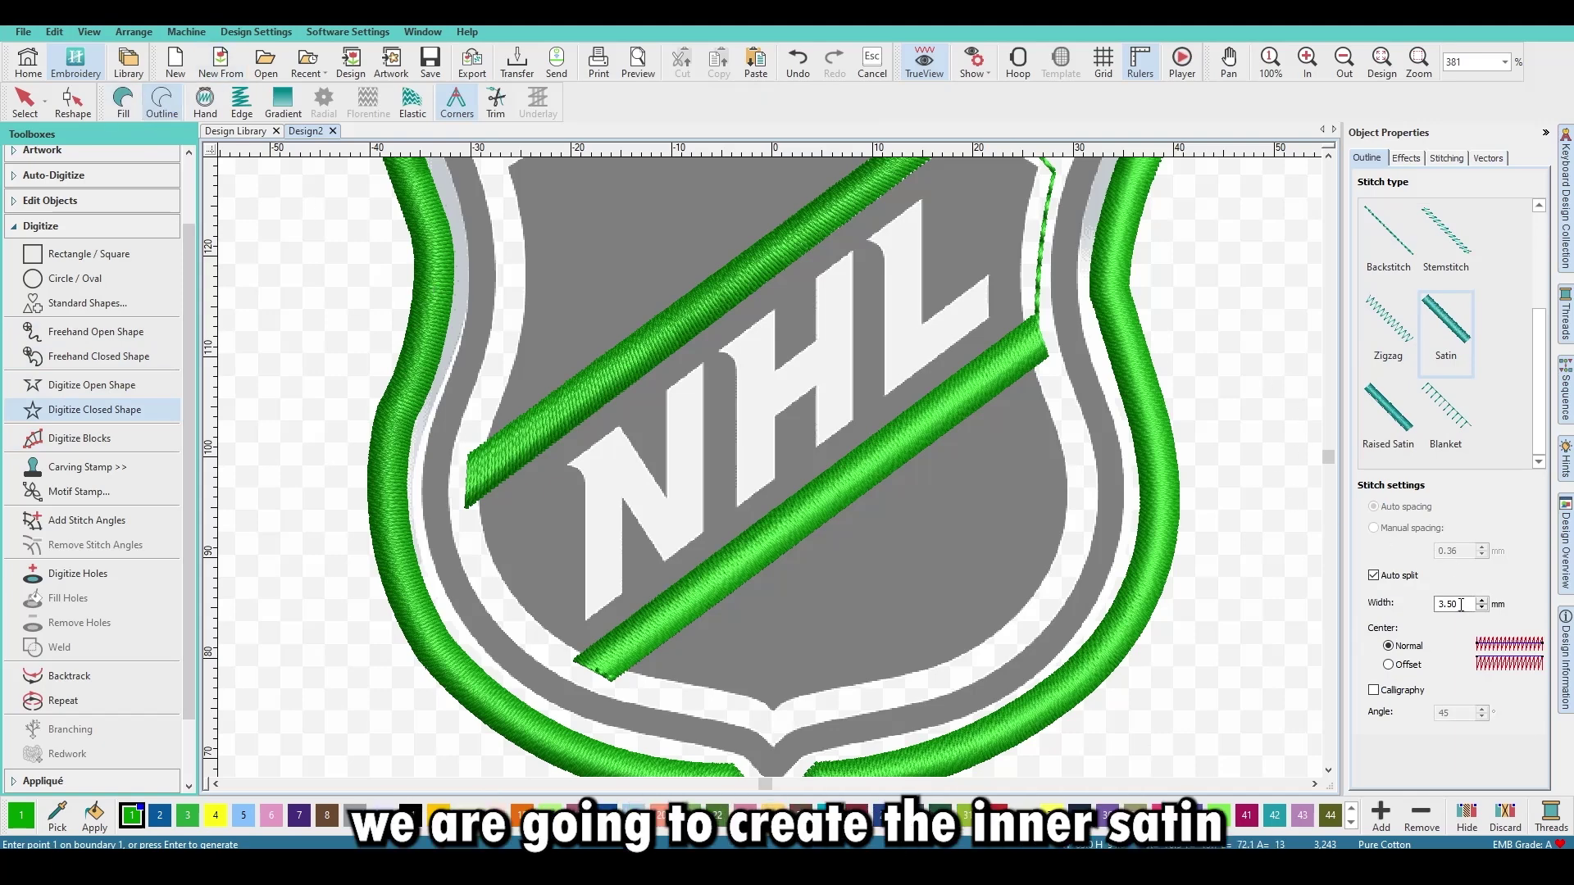
left_click_drag(1461, 605, 1424, 603)
type("2.50")
key("Return")
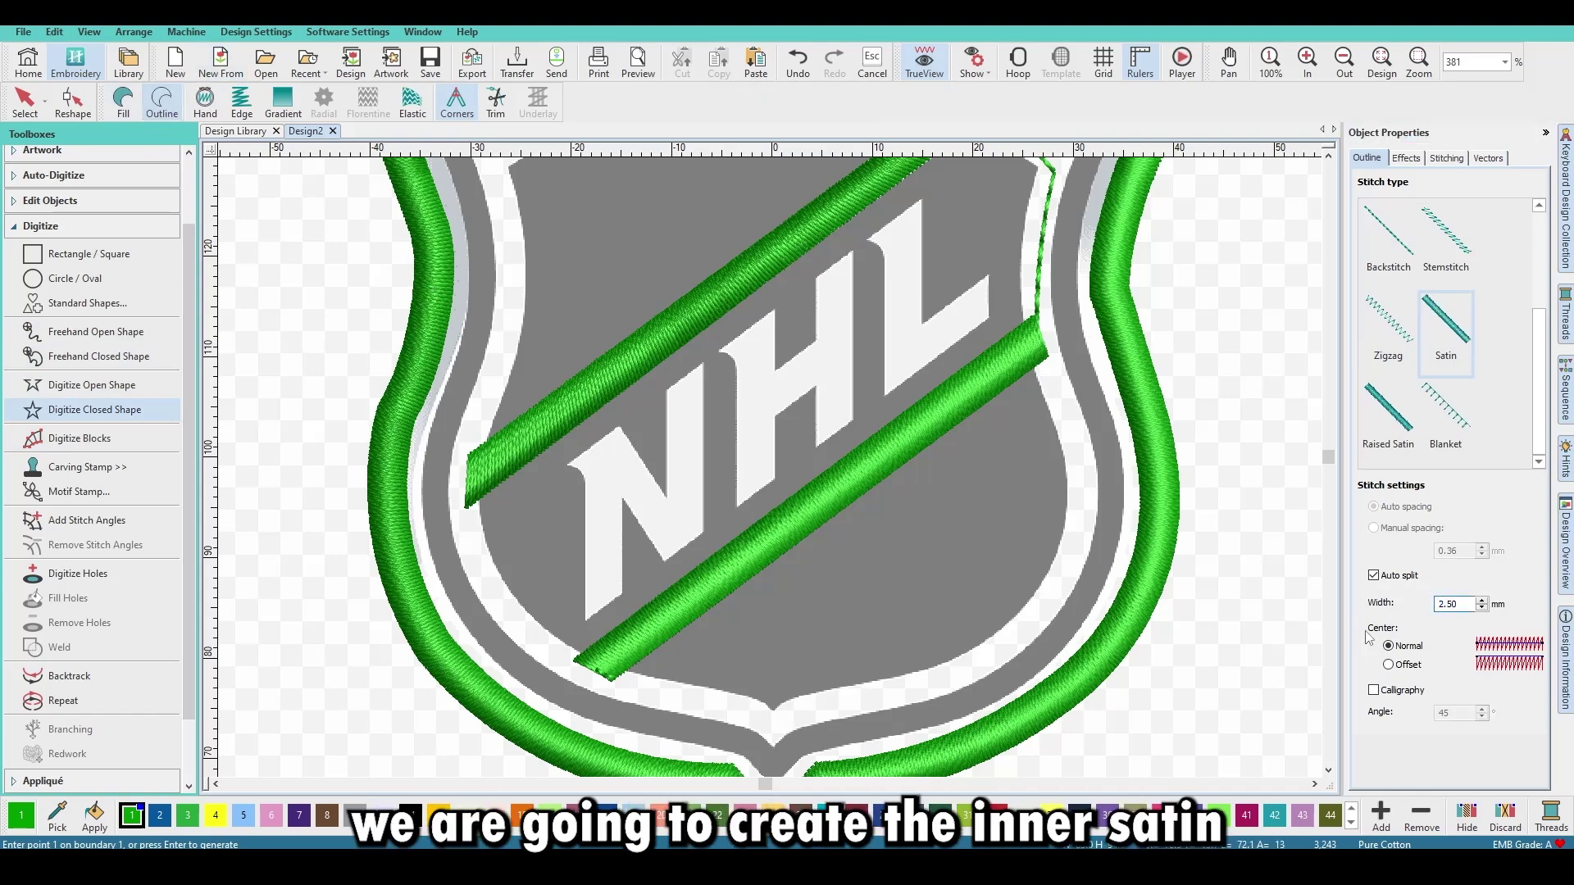
Trace the inner white border all around the shield, from the lower stripe's left end clockwise through the bottom V, and generate the outline.
scroll(828, 420, "down", 1)
scroll(761, 482, "down", 1)
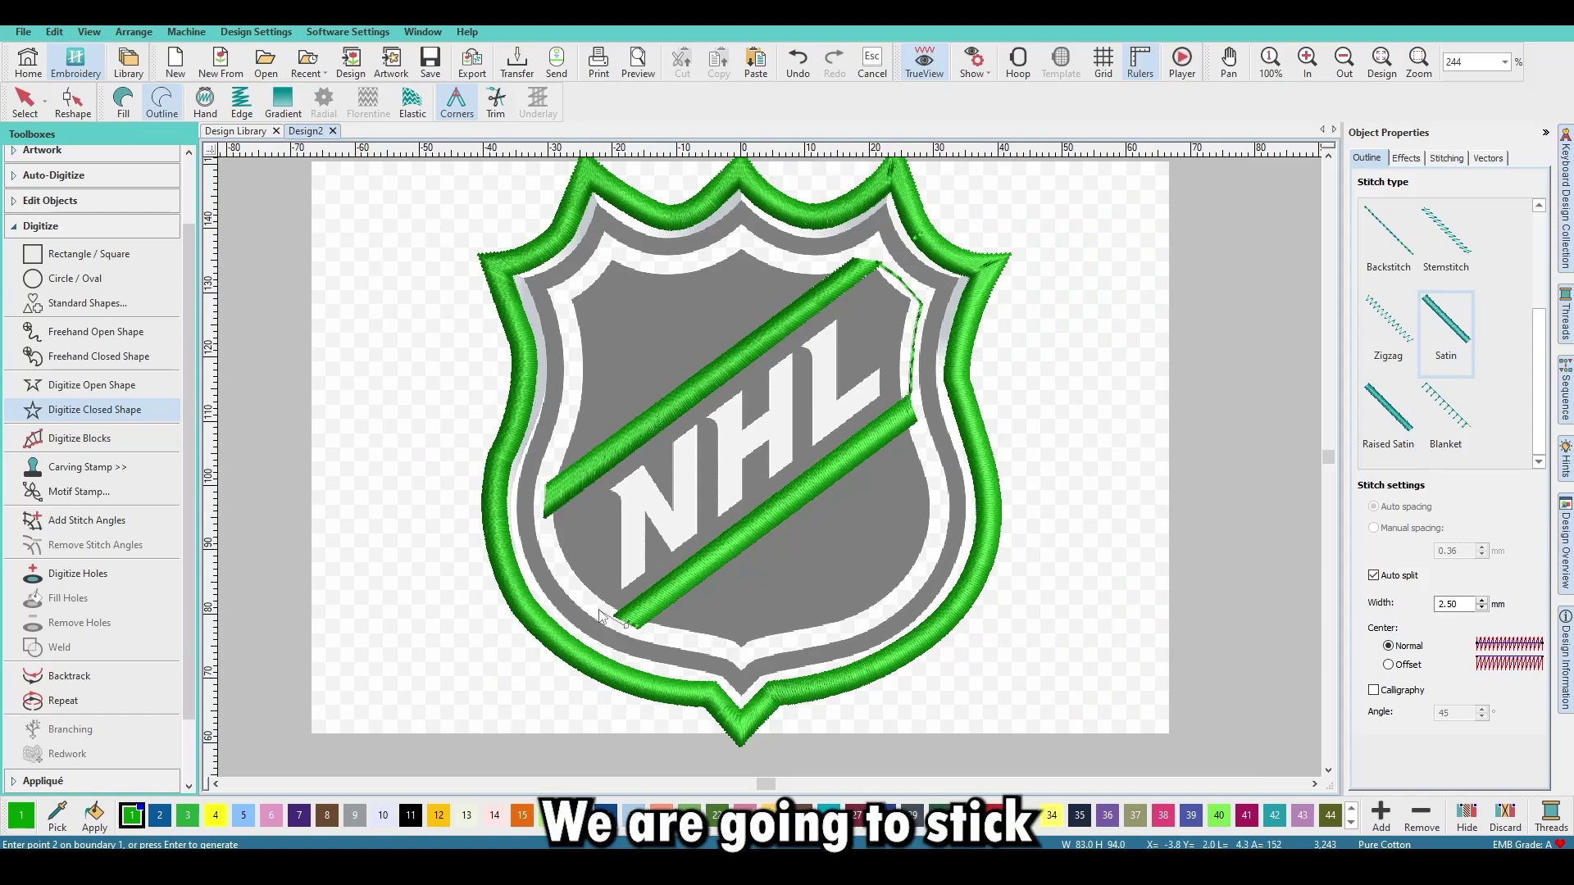
left_click(565, 578)
right_click(546, 482)
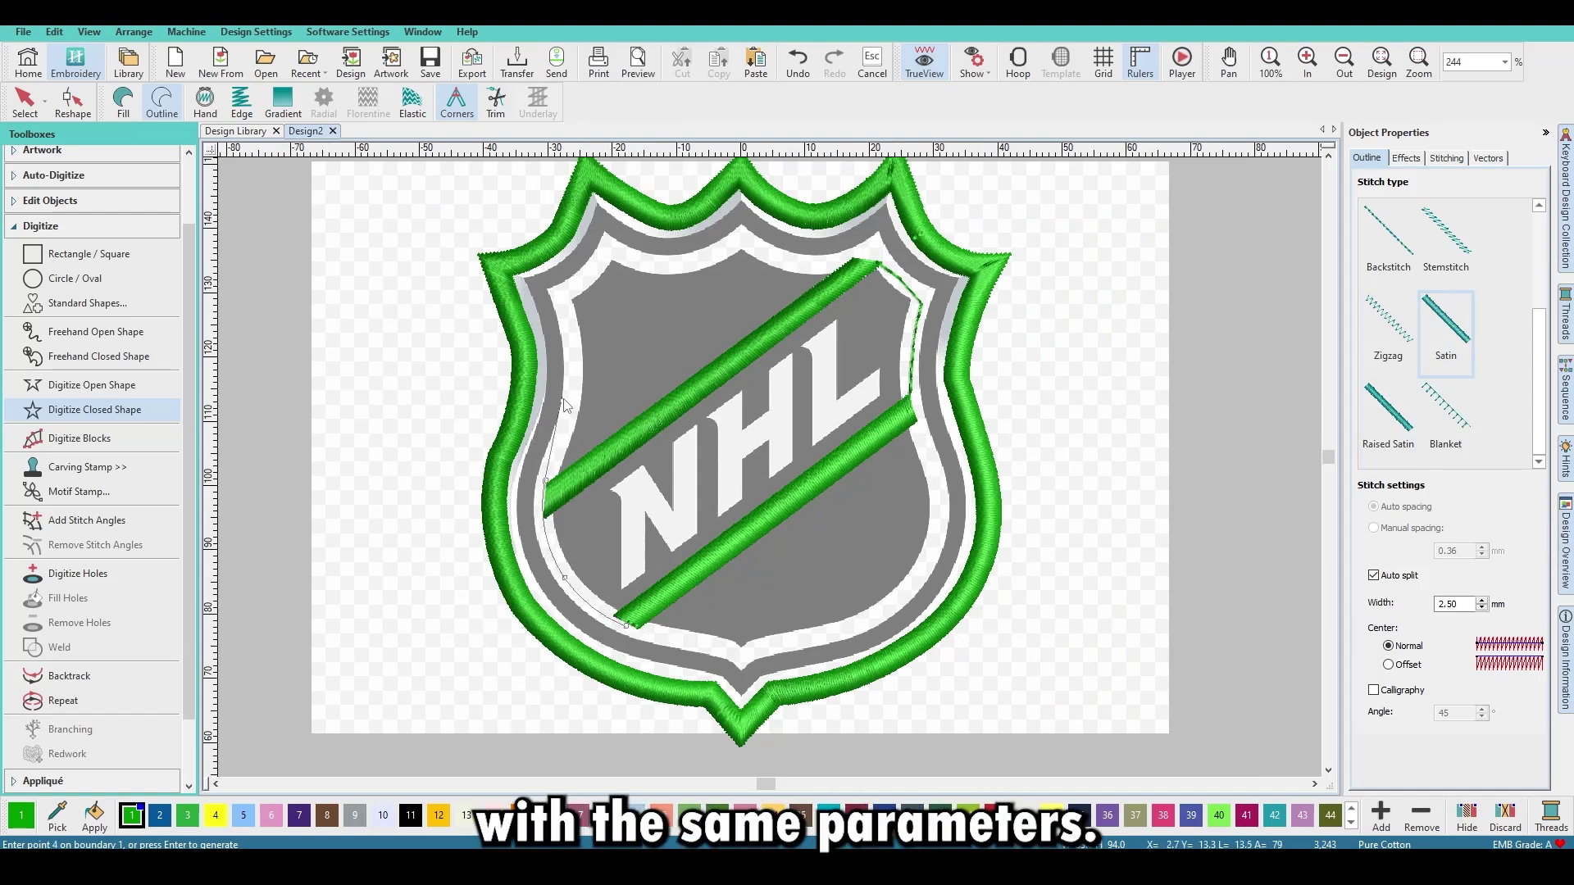
right_click(570, 418)
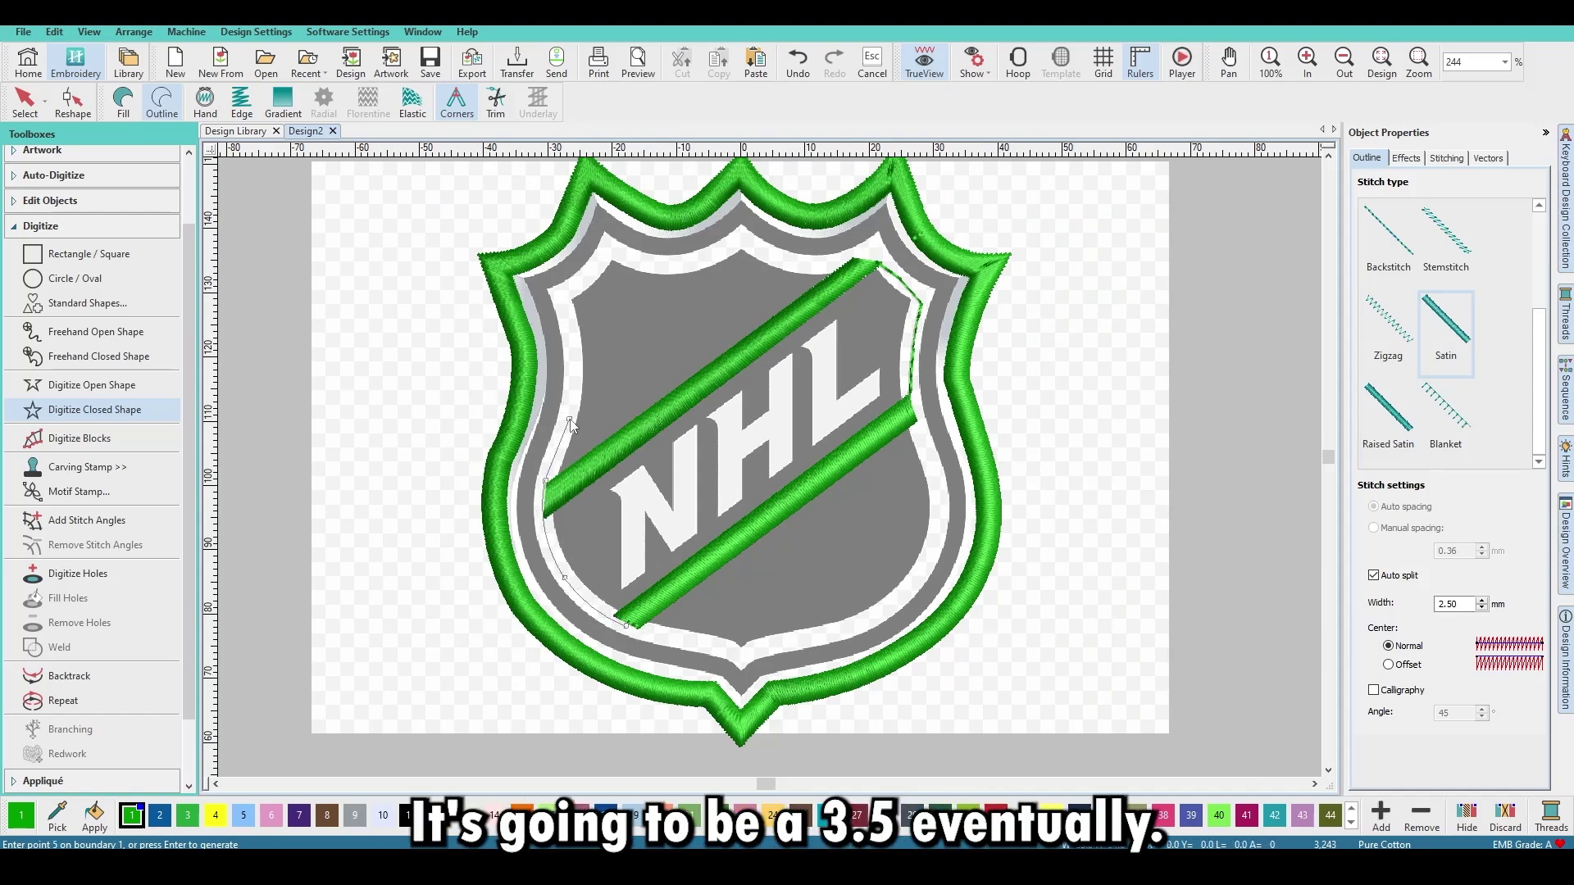
right_click(586, 277)
right_click(661, 265)
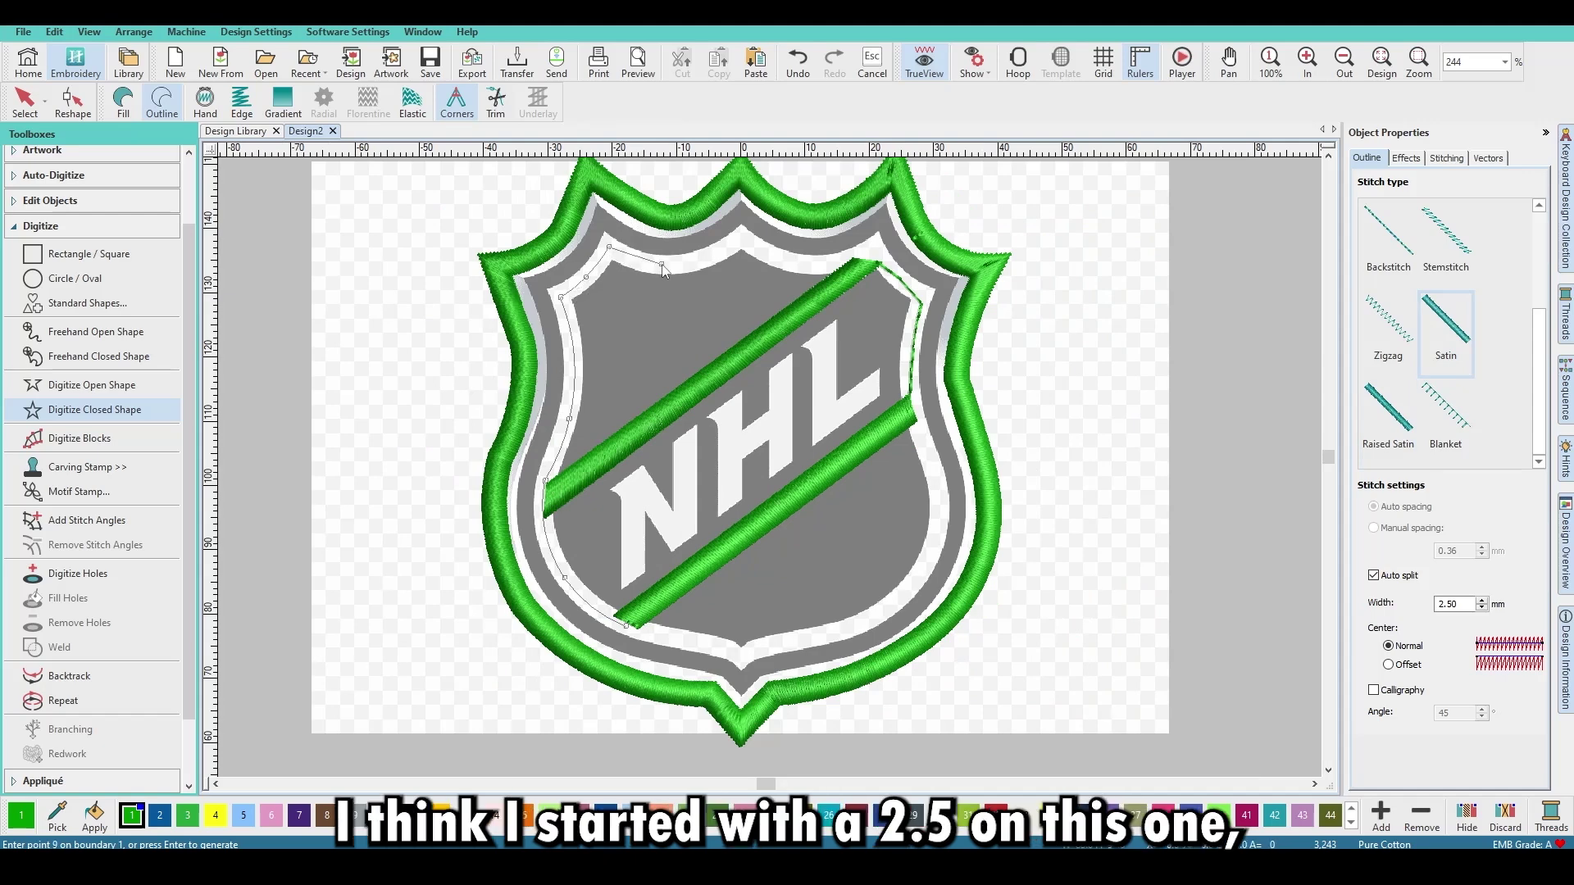
right_click(741, 238)
right_click(796, 261)
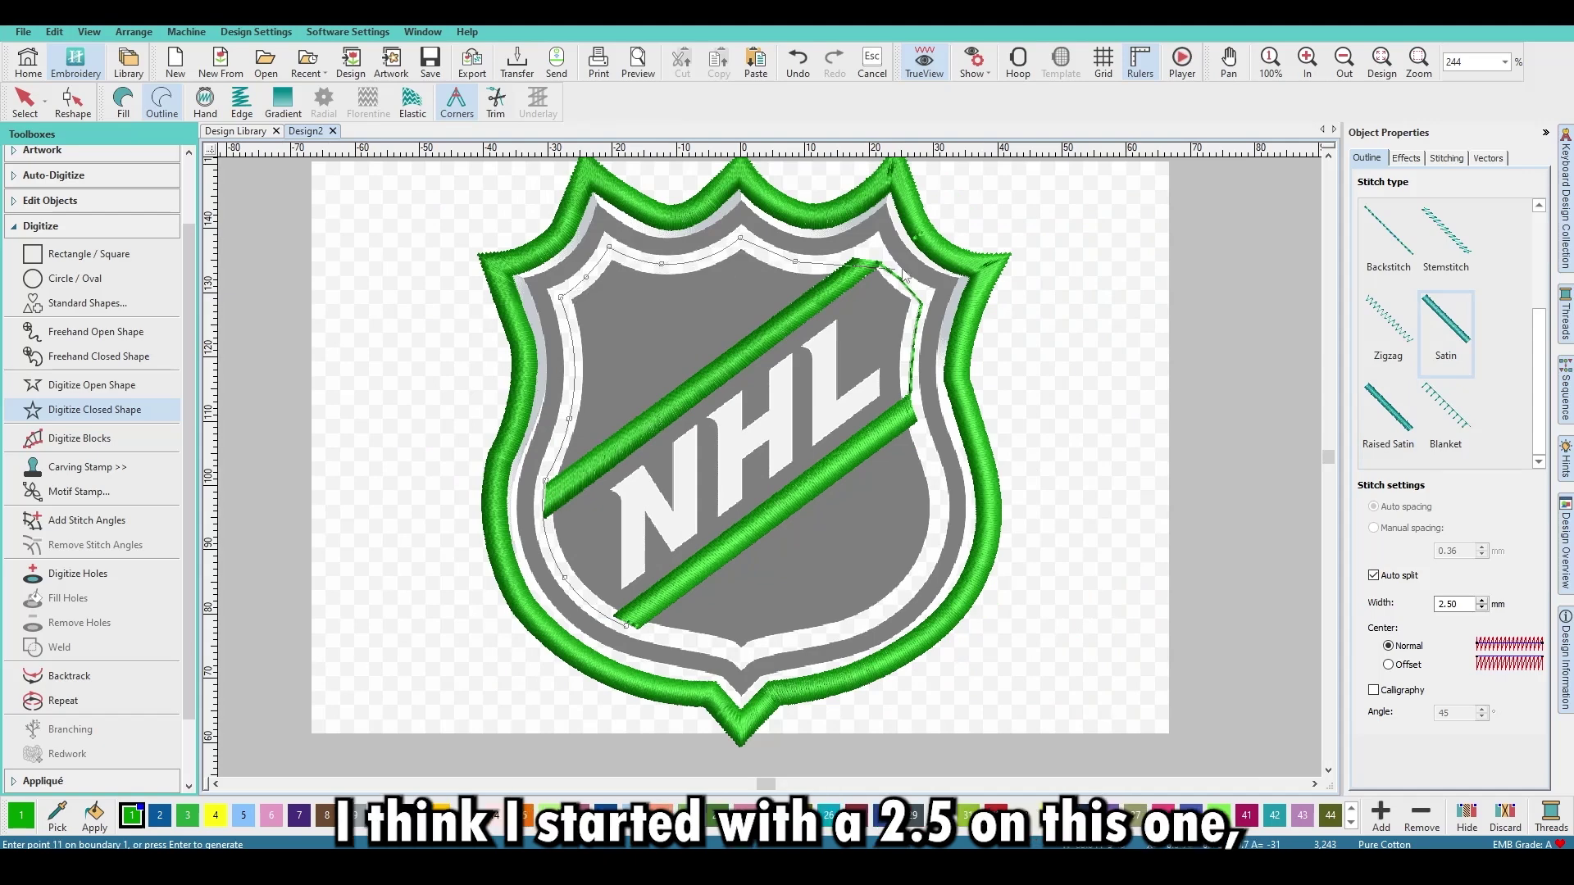
left_click(873, 256)
left_click(904, 284)
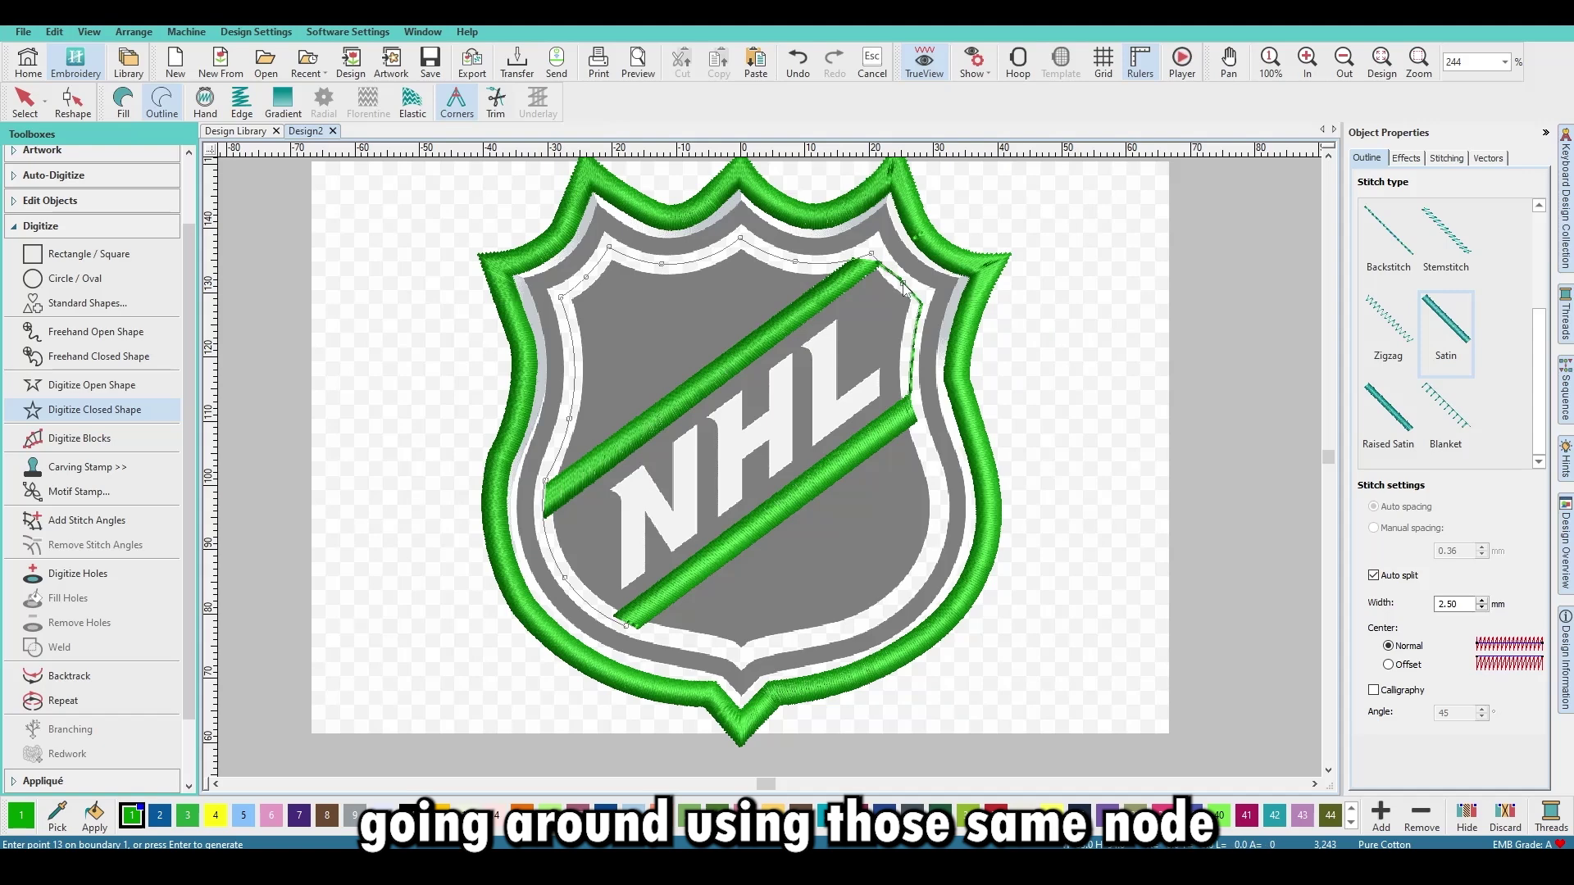
left_click(923, 298)
left_click(912, 350)
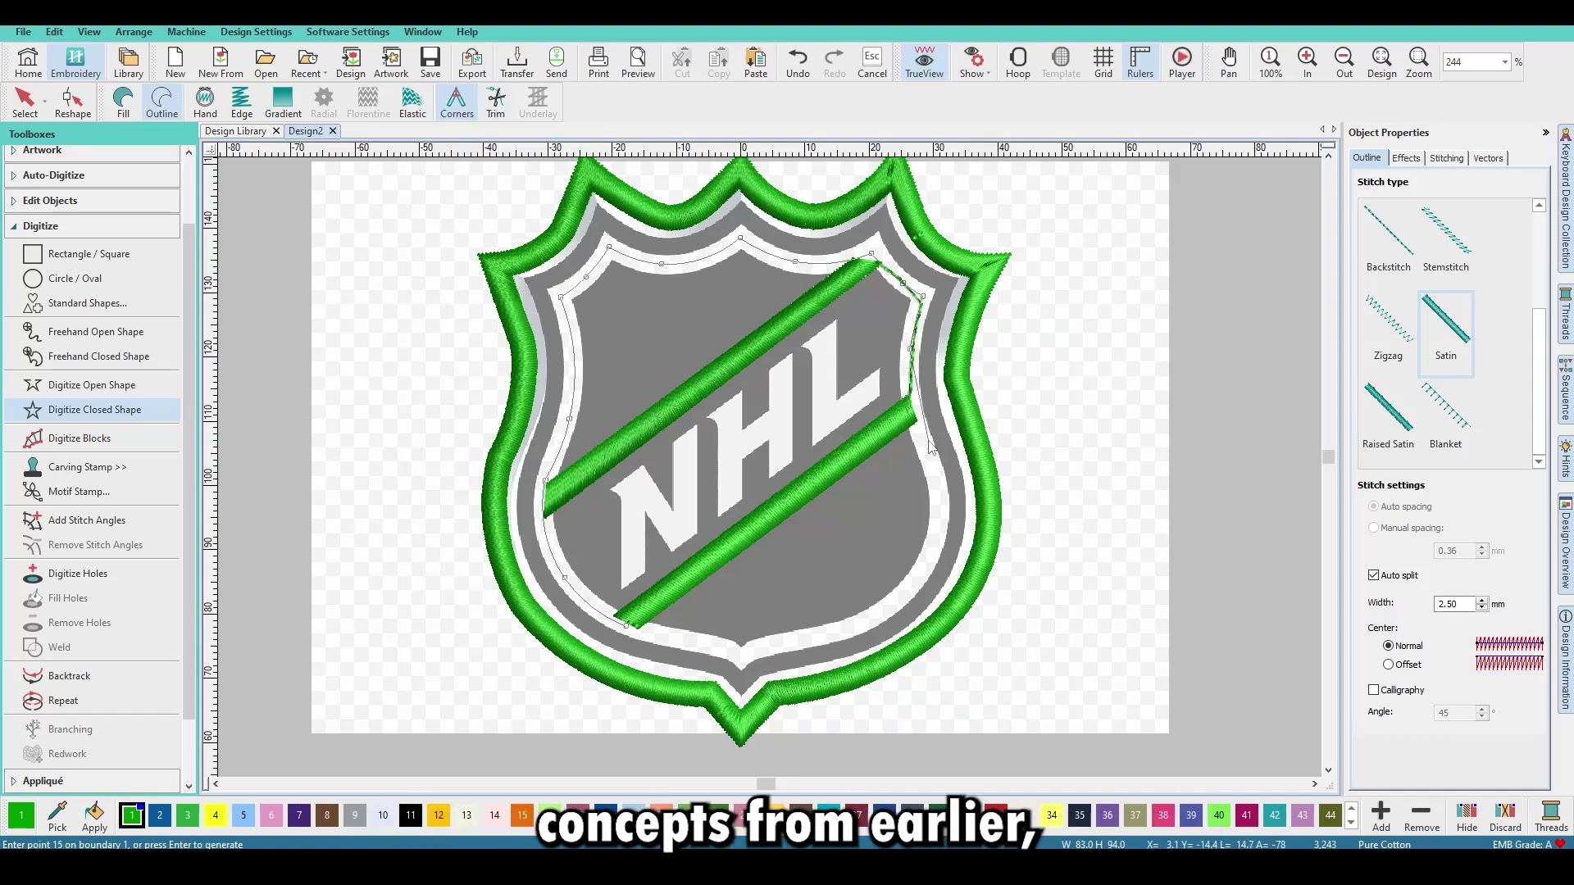
left_click(920, 428)
left_click(921, 573)
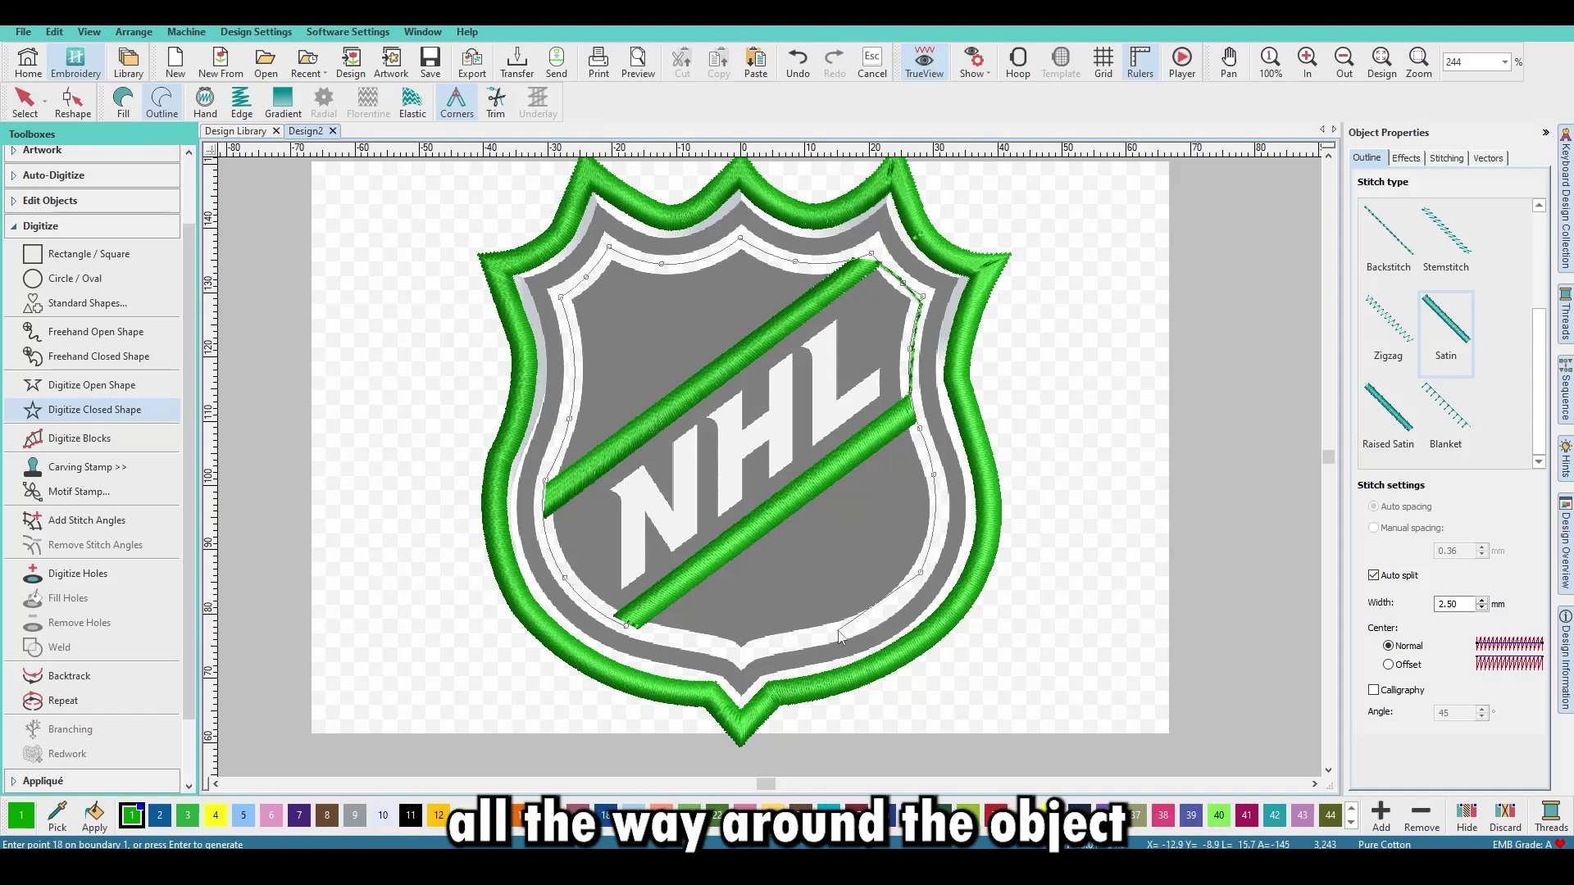
left_click(881, 611)
left_click(807, 638)
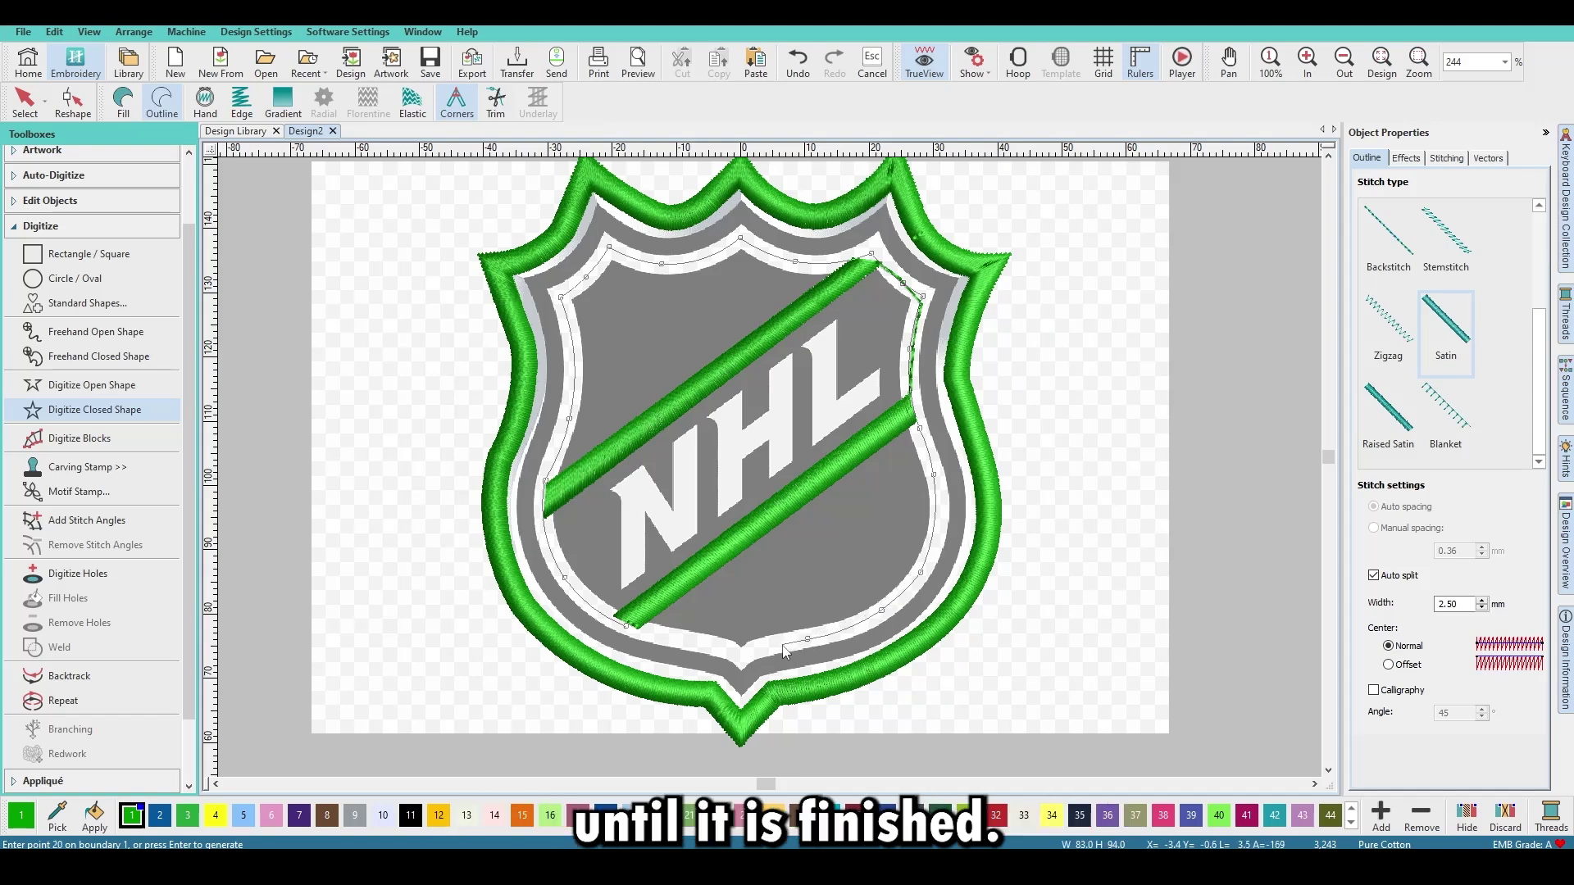
left_click(741, 662)
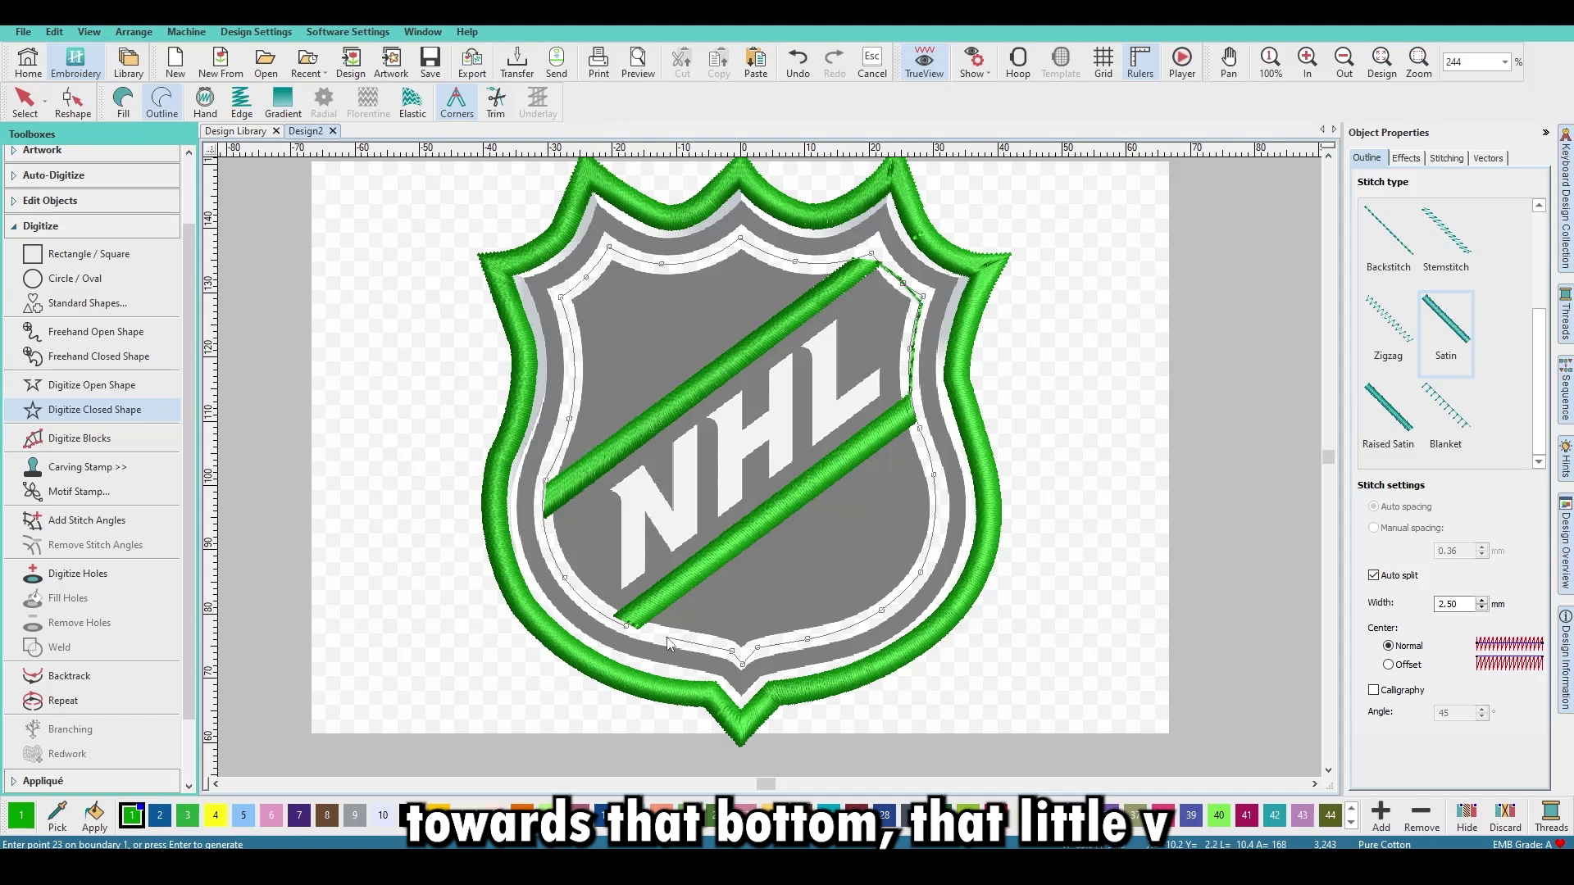
key("Return")
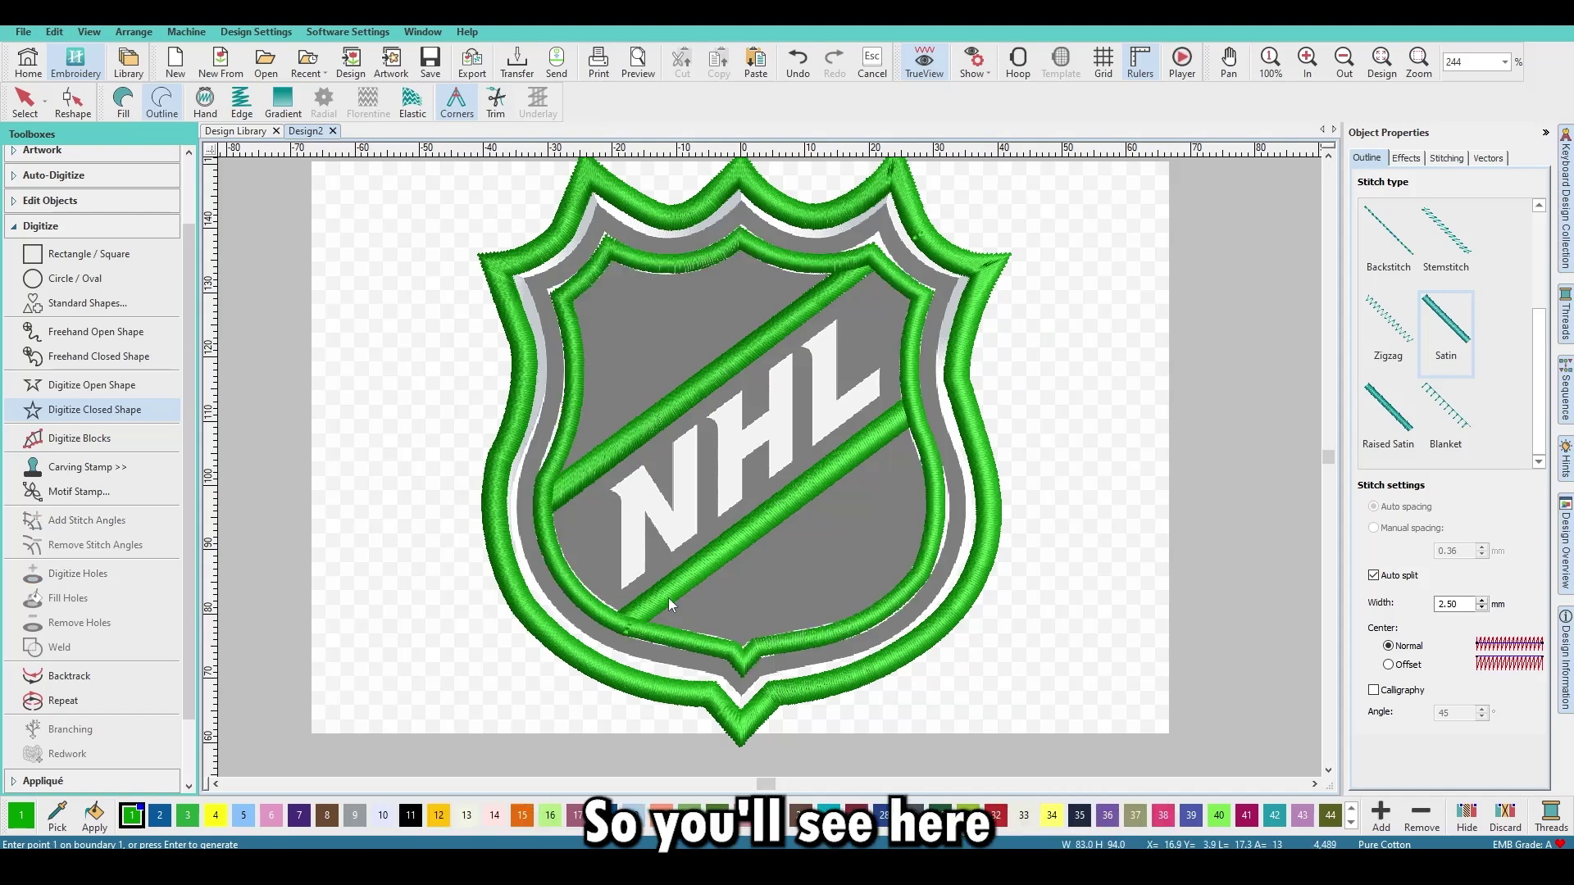
Set the inner shield outline's satin width to 3.00 mm and move its upper-right tip node outward to cover the white corner.
key("Escape")
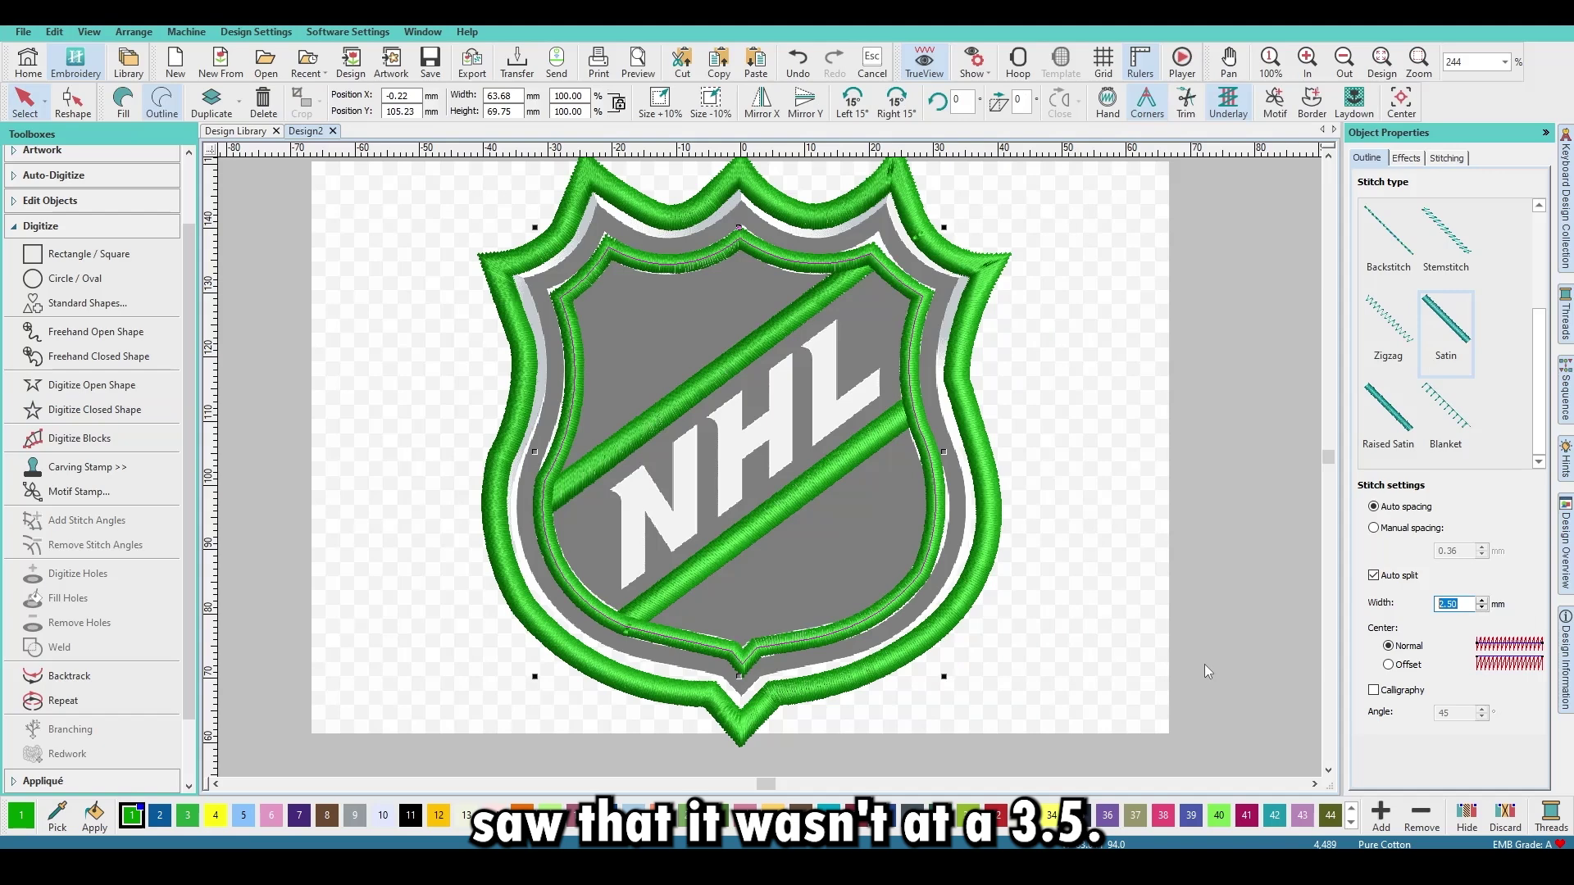
left_click(1183, 686)
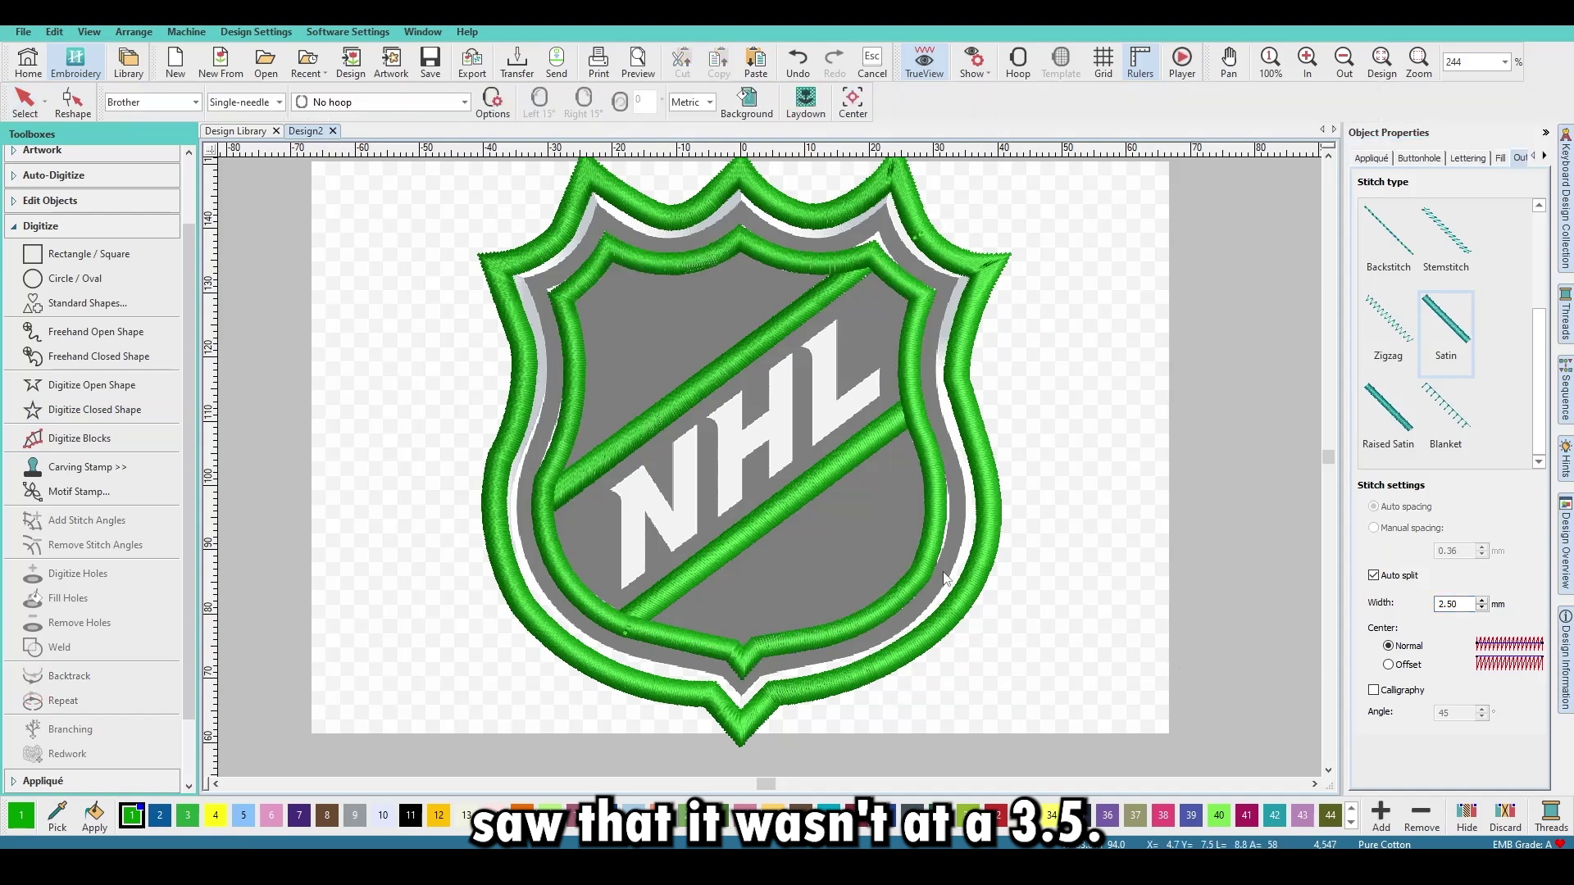
scroll(865, 246, "up", 2)
left_click(770, 512)
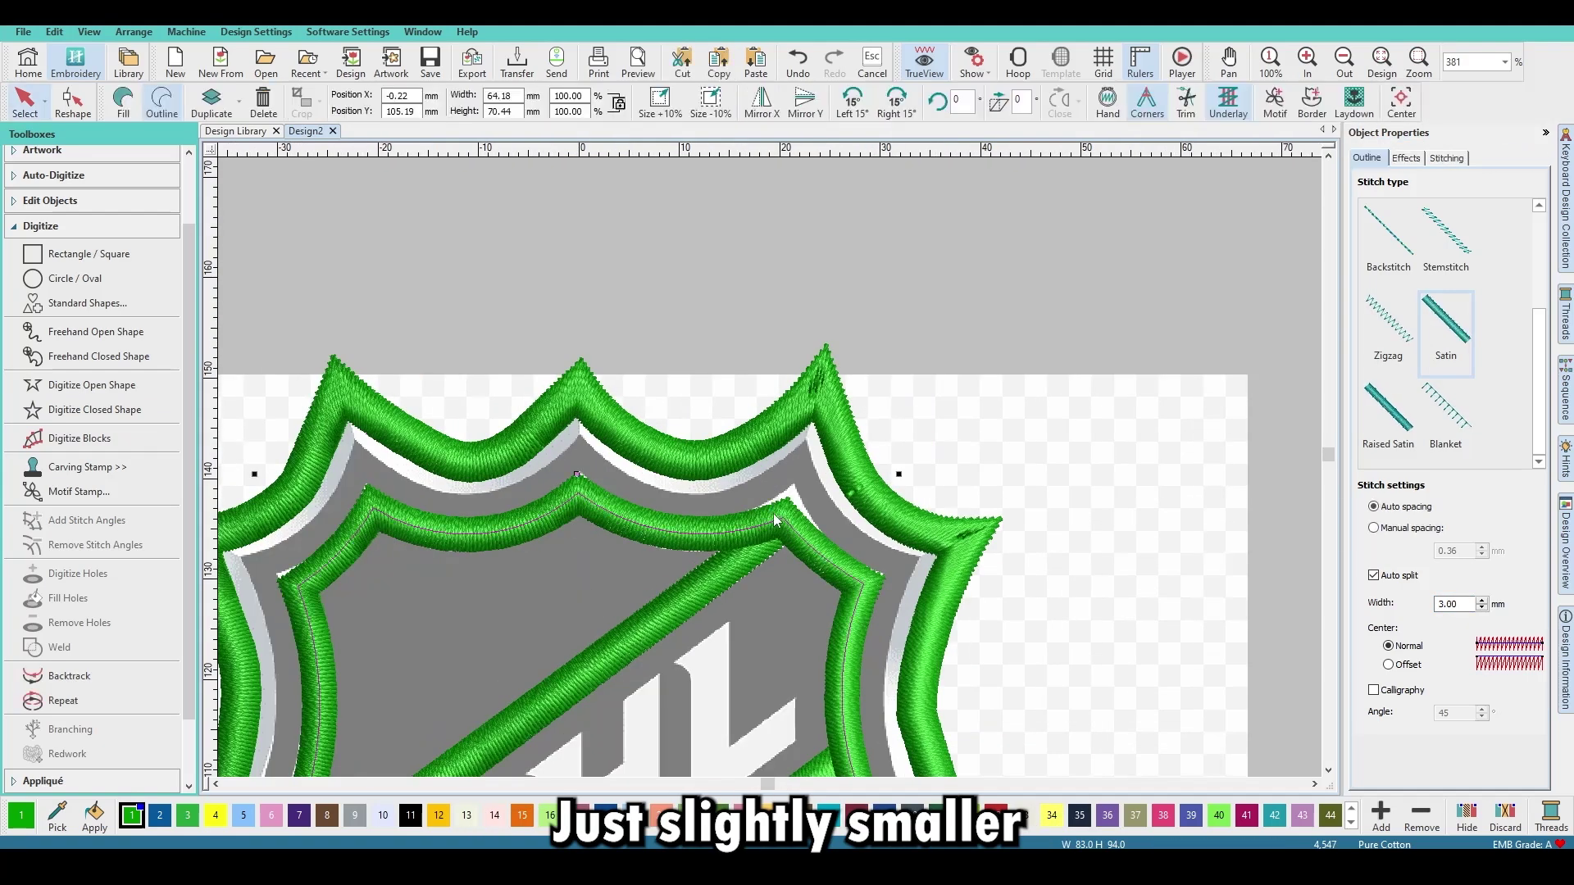
left_click_drag(788, 508, 790, 502)
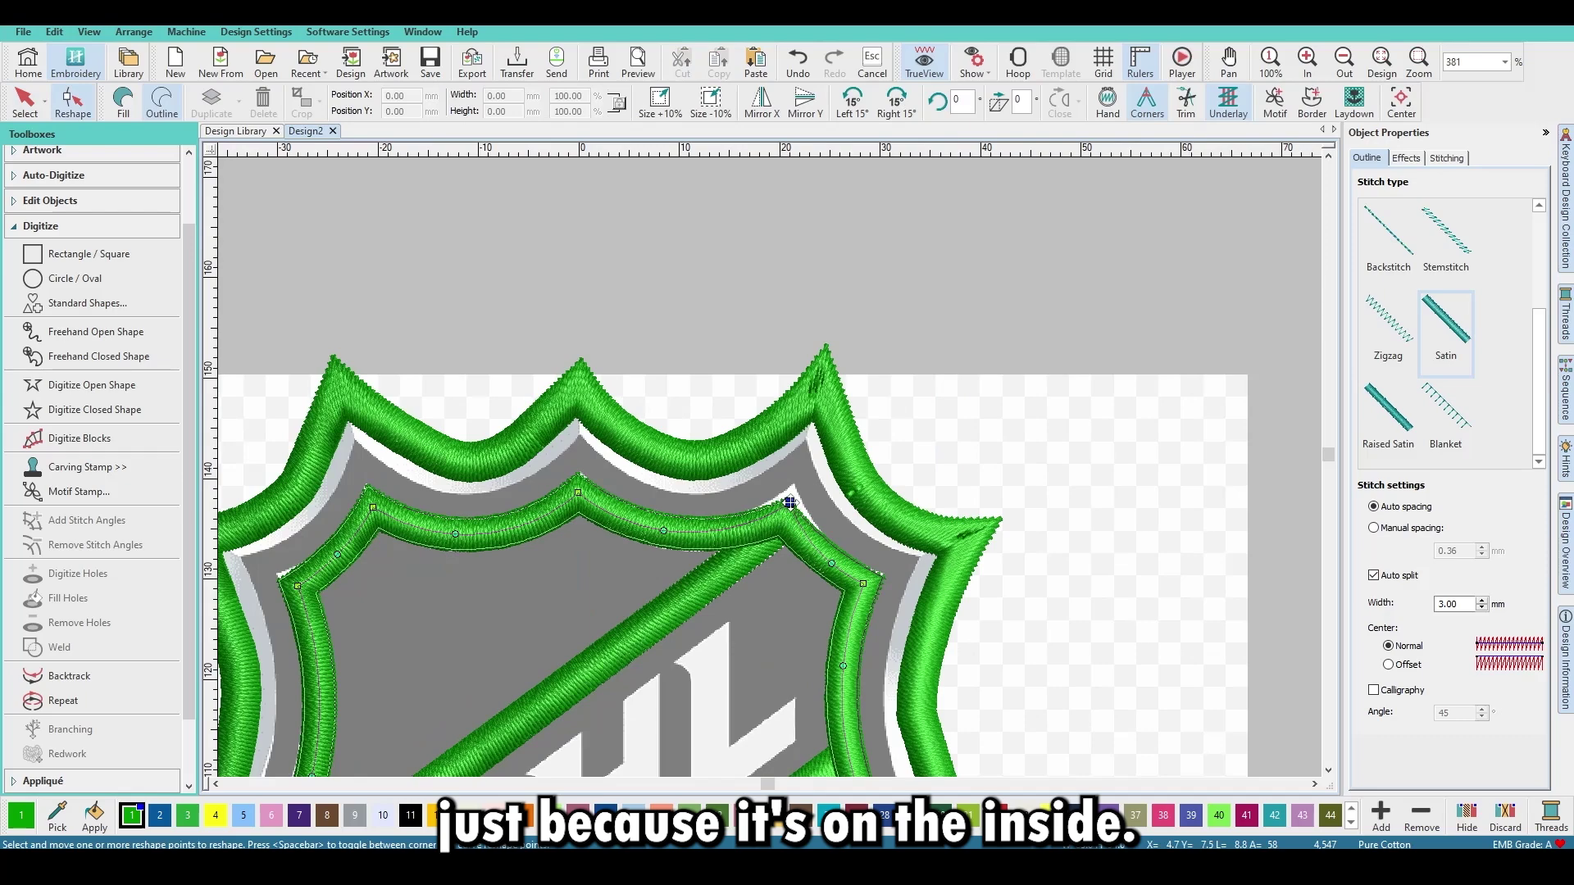
key("Escape")
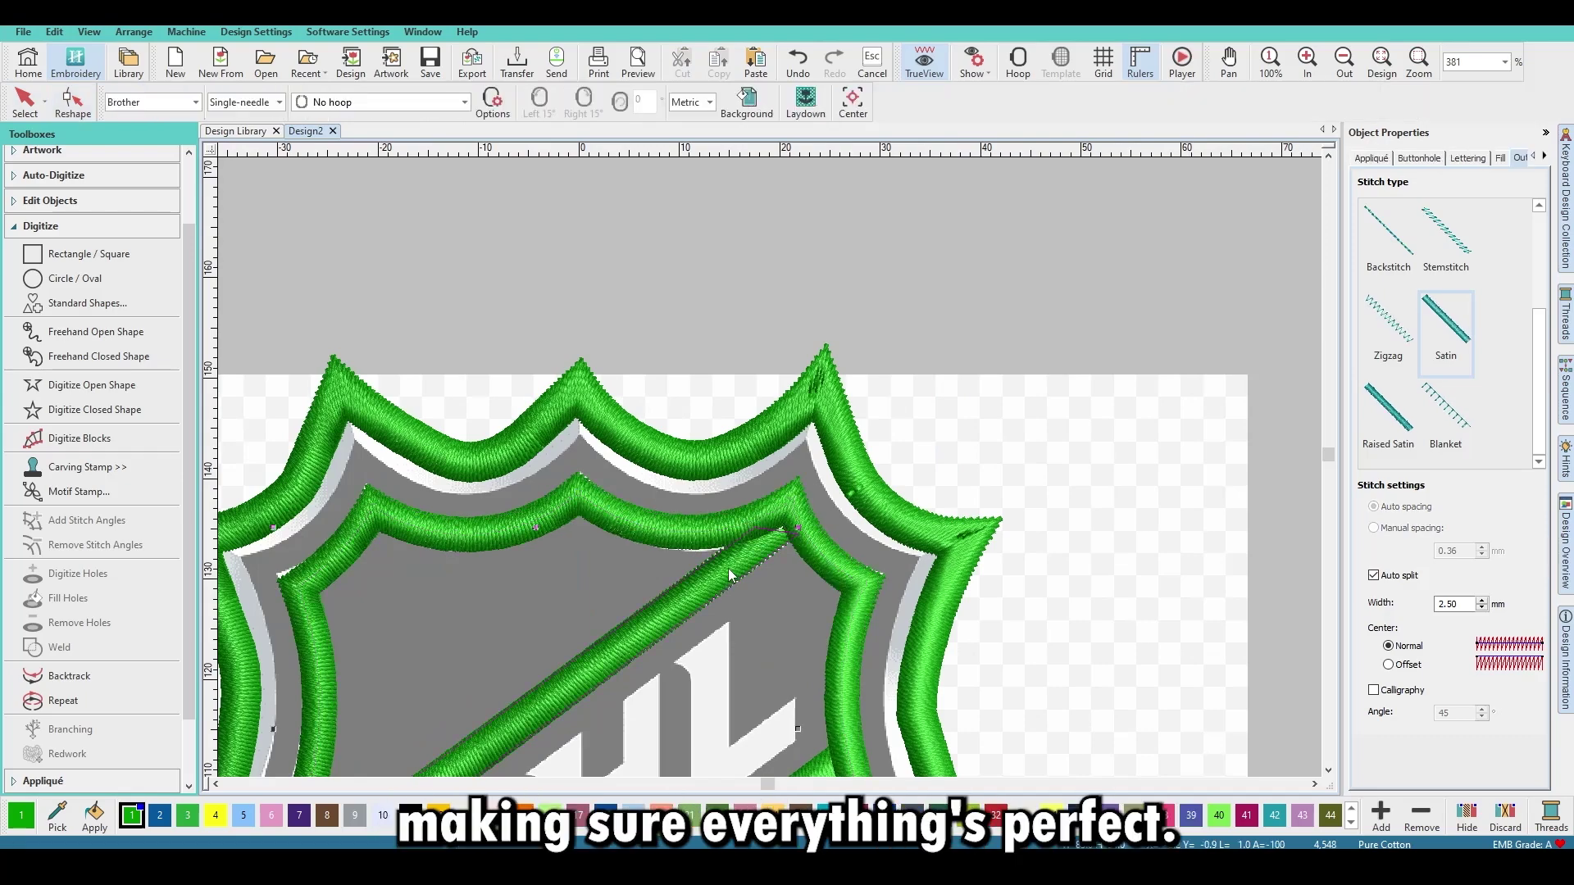
With the stitch lines shown instead of TrueView, move the upper diagonal block's two right-end corners farther into the inner outline.
left_click(734, 563)
key("t")
scroll(780, 538, "up", 4)
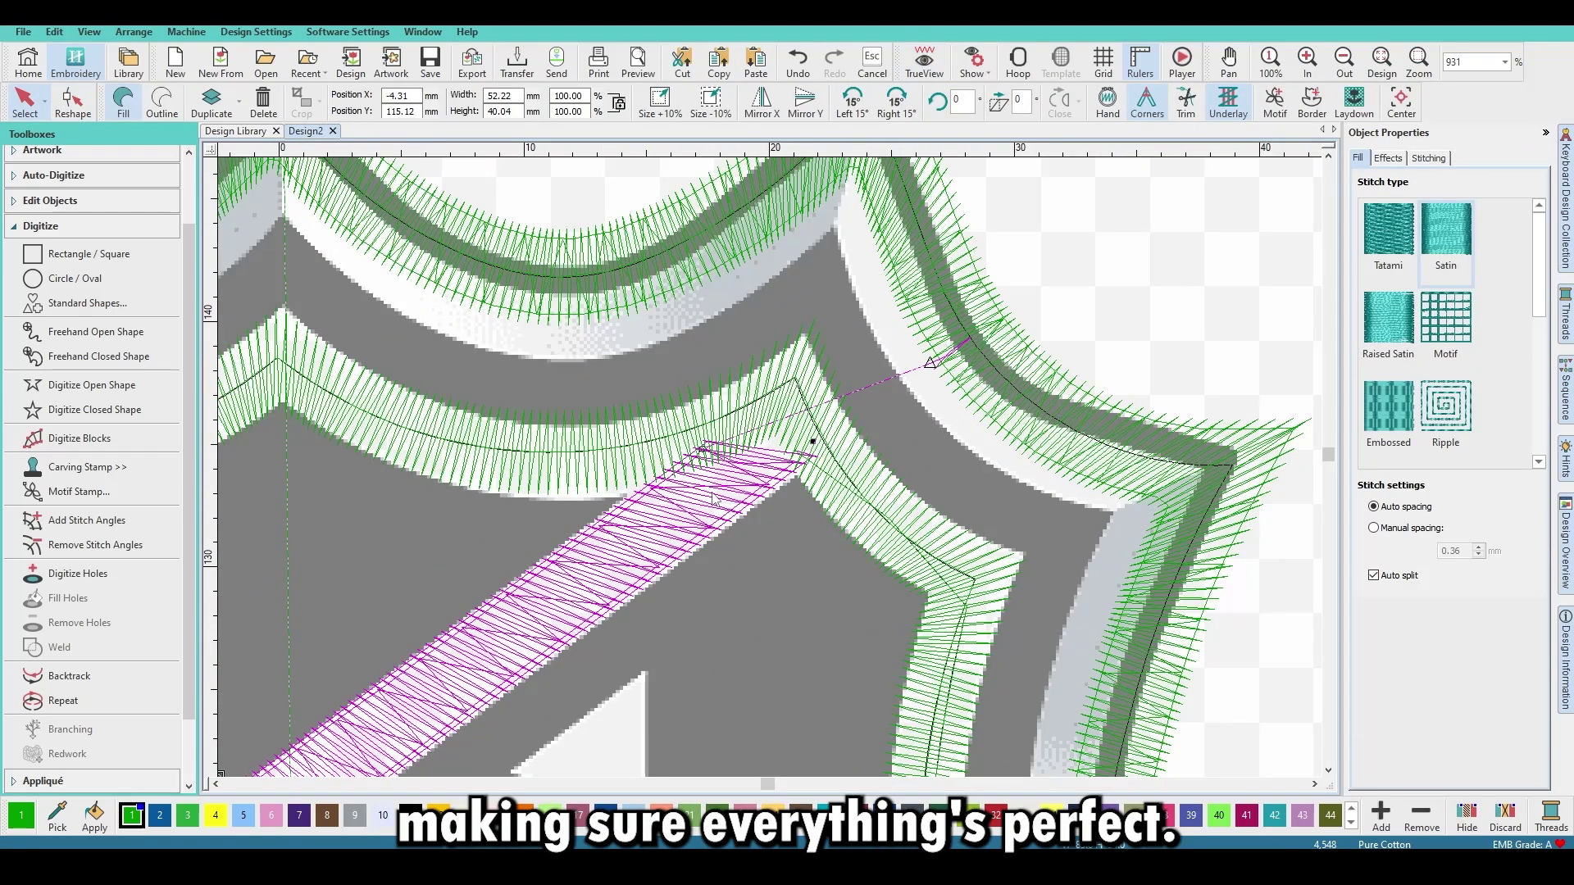
key("h")
left_click_drag(705, 441, 723, 418)
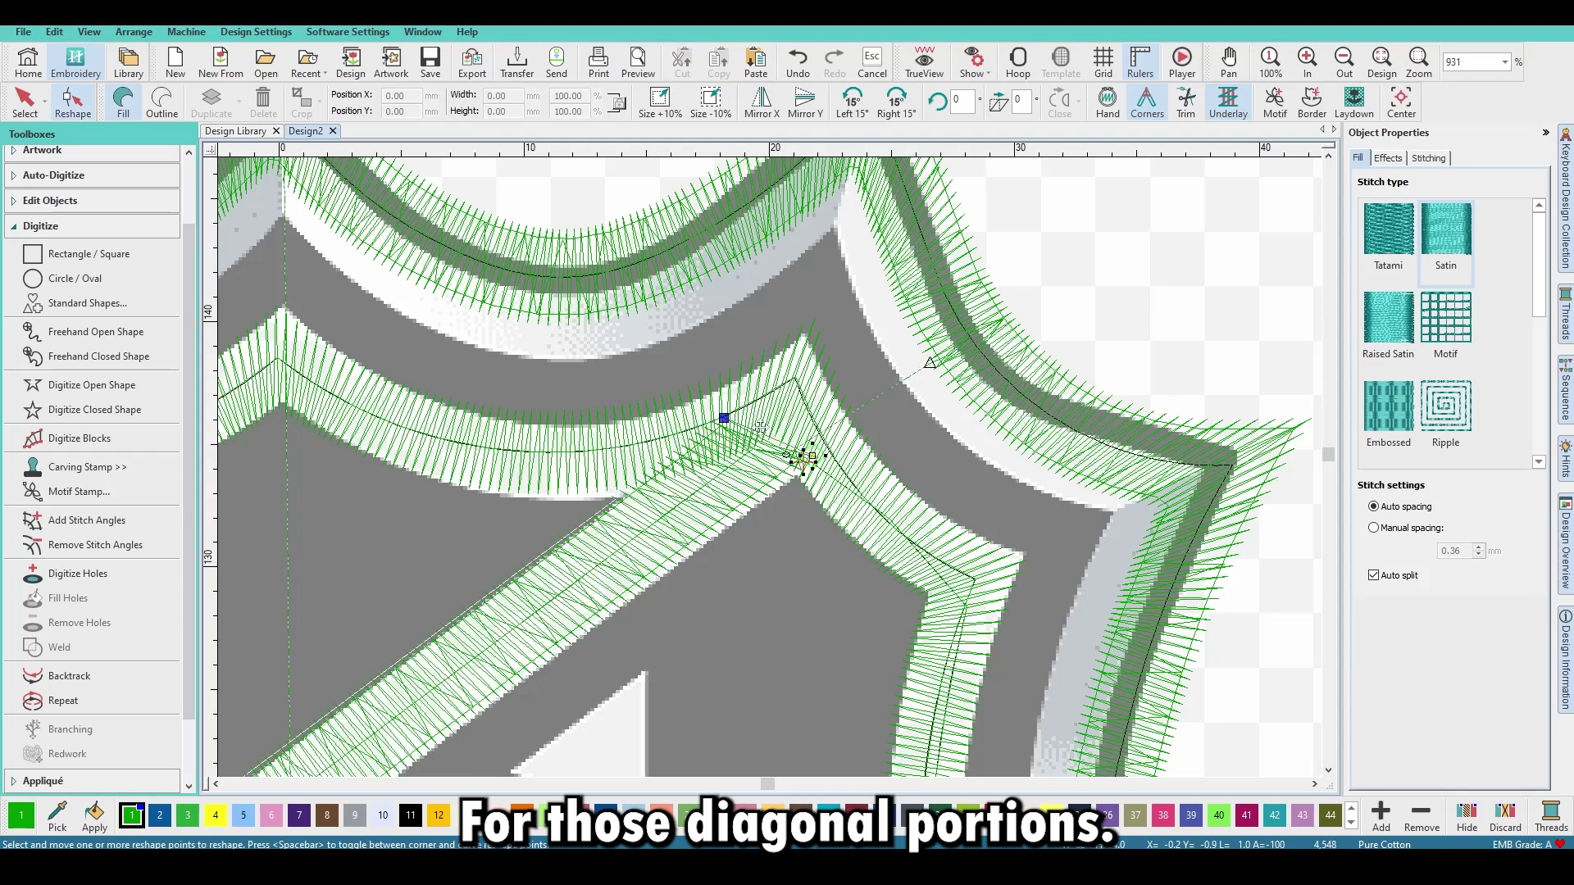
left_click(812, 456)
left_click_drag(812, 456, 832, 444)
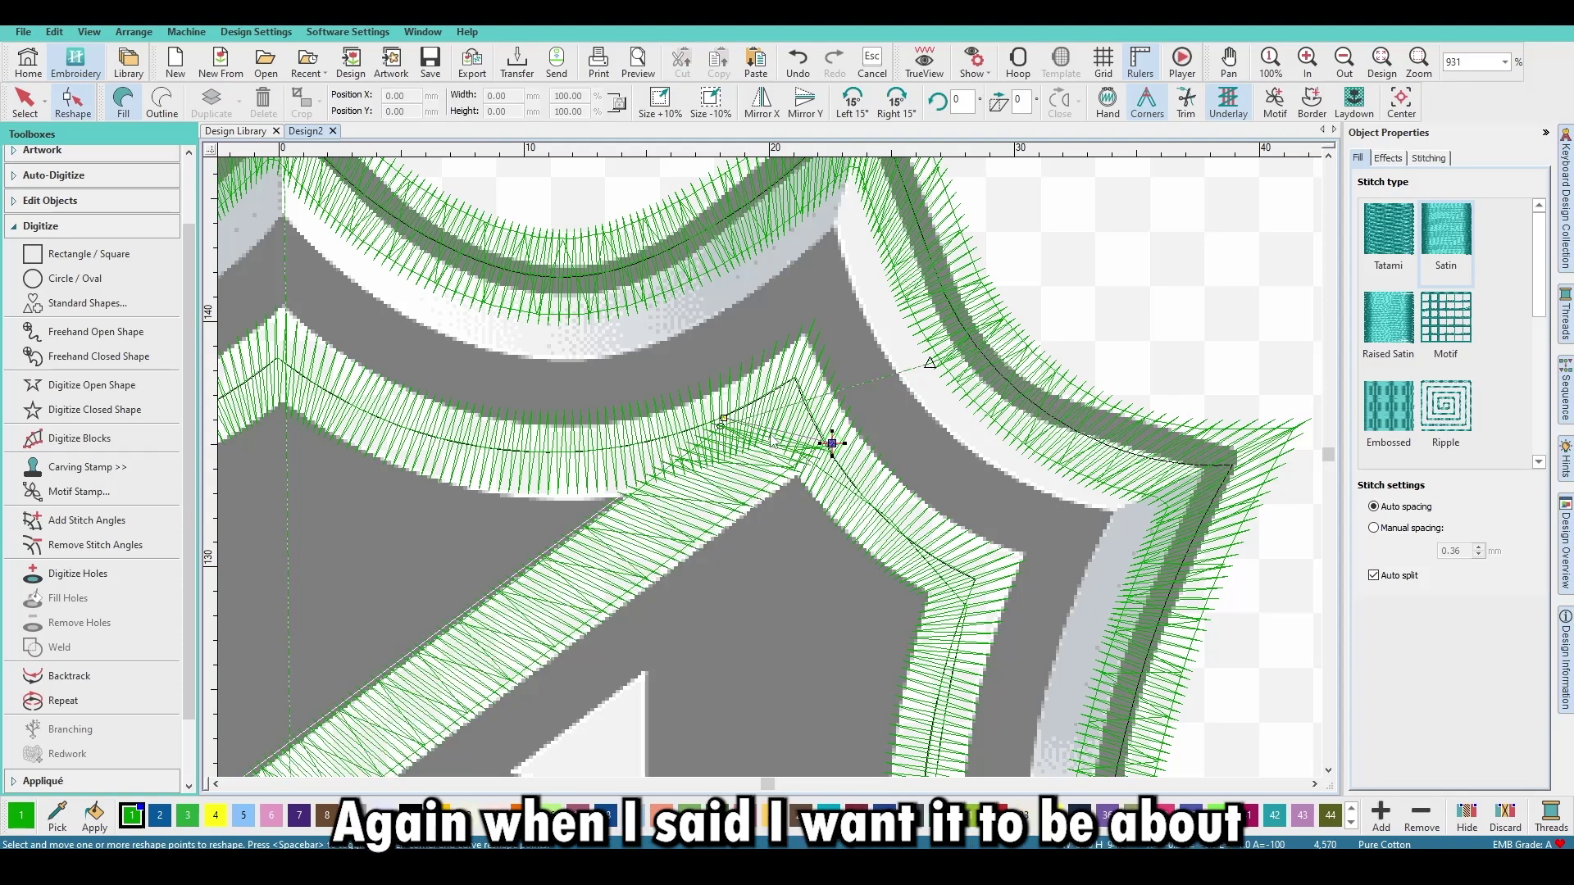
left_click(780, 434)
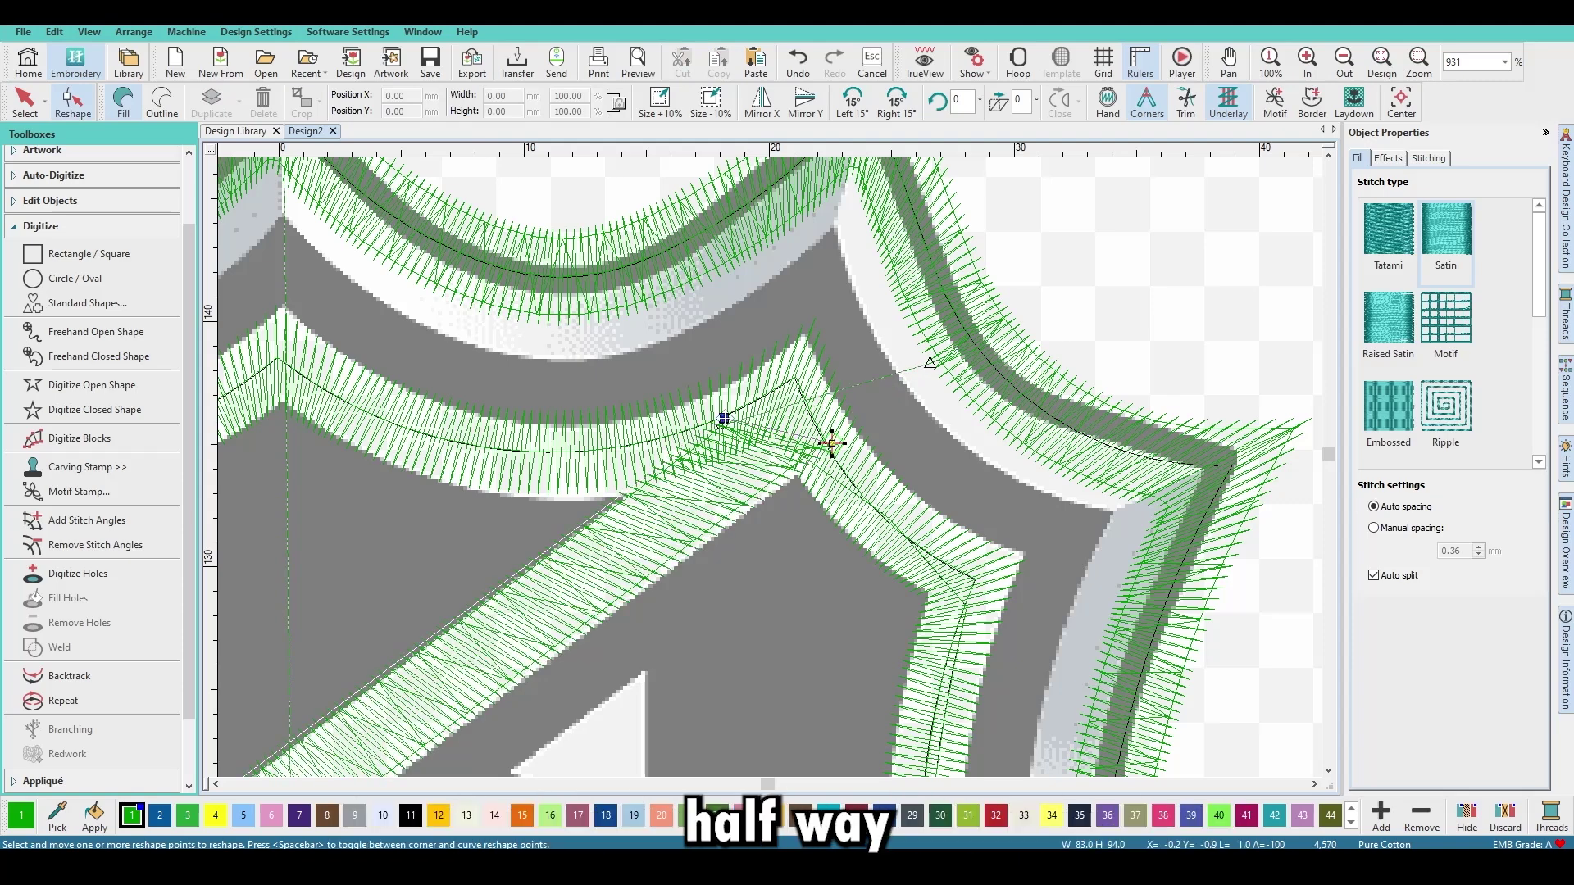
Nudge the upper diagonal block's upper right-end corner up to the middle of the inner shield outline.
left_click_drag(724, 418, 737, 405)
scroll(750, 525, "down", 3)
scroll(750, 592, "up", 2)
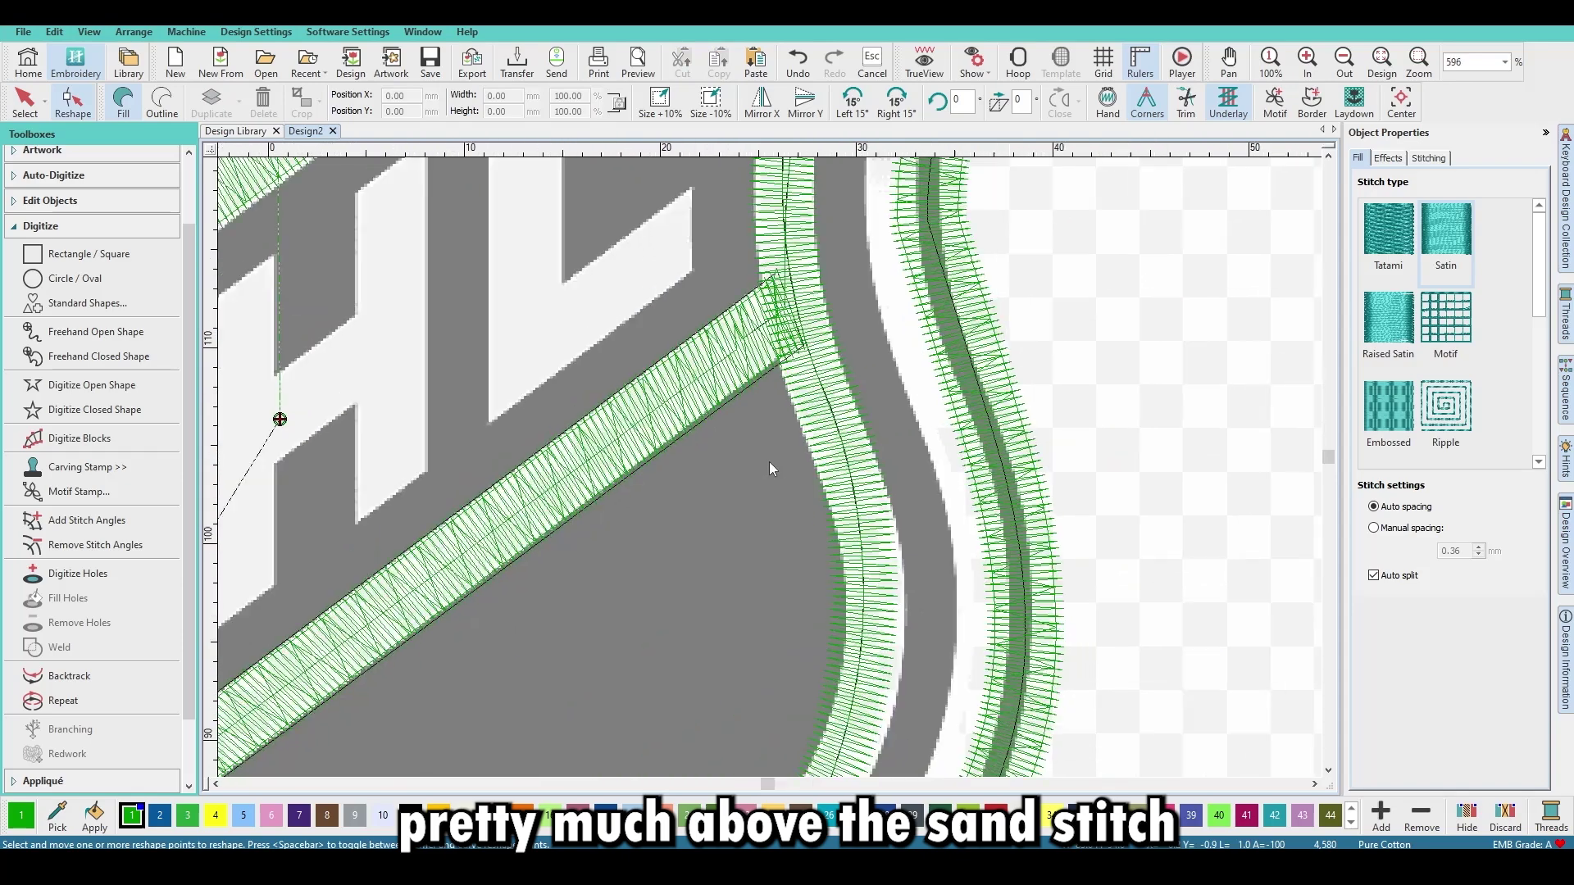
Reshape the lower diagonal block so its two right-end corners reach the halfway point of the inner outline's satin.
scroll(769, 460, "up", 3)
key("Escape")
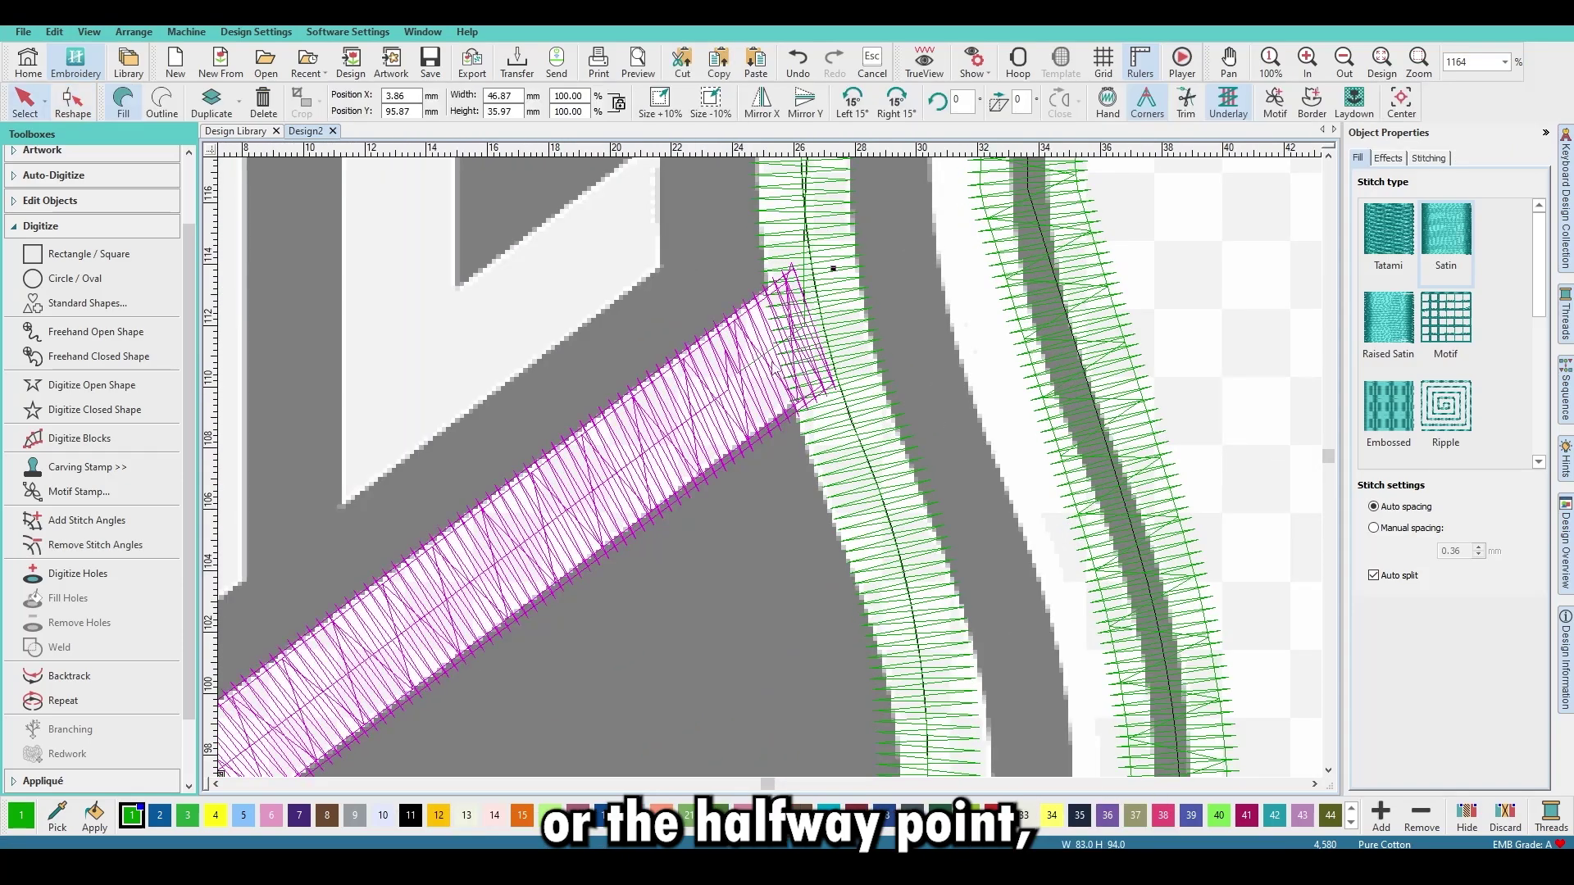
key("h")
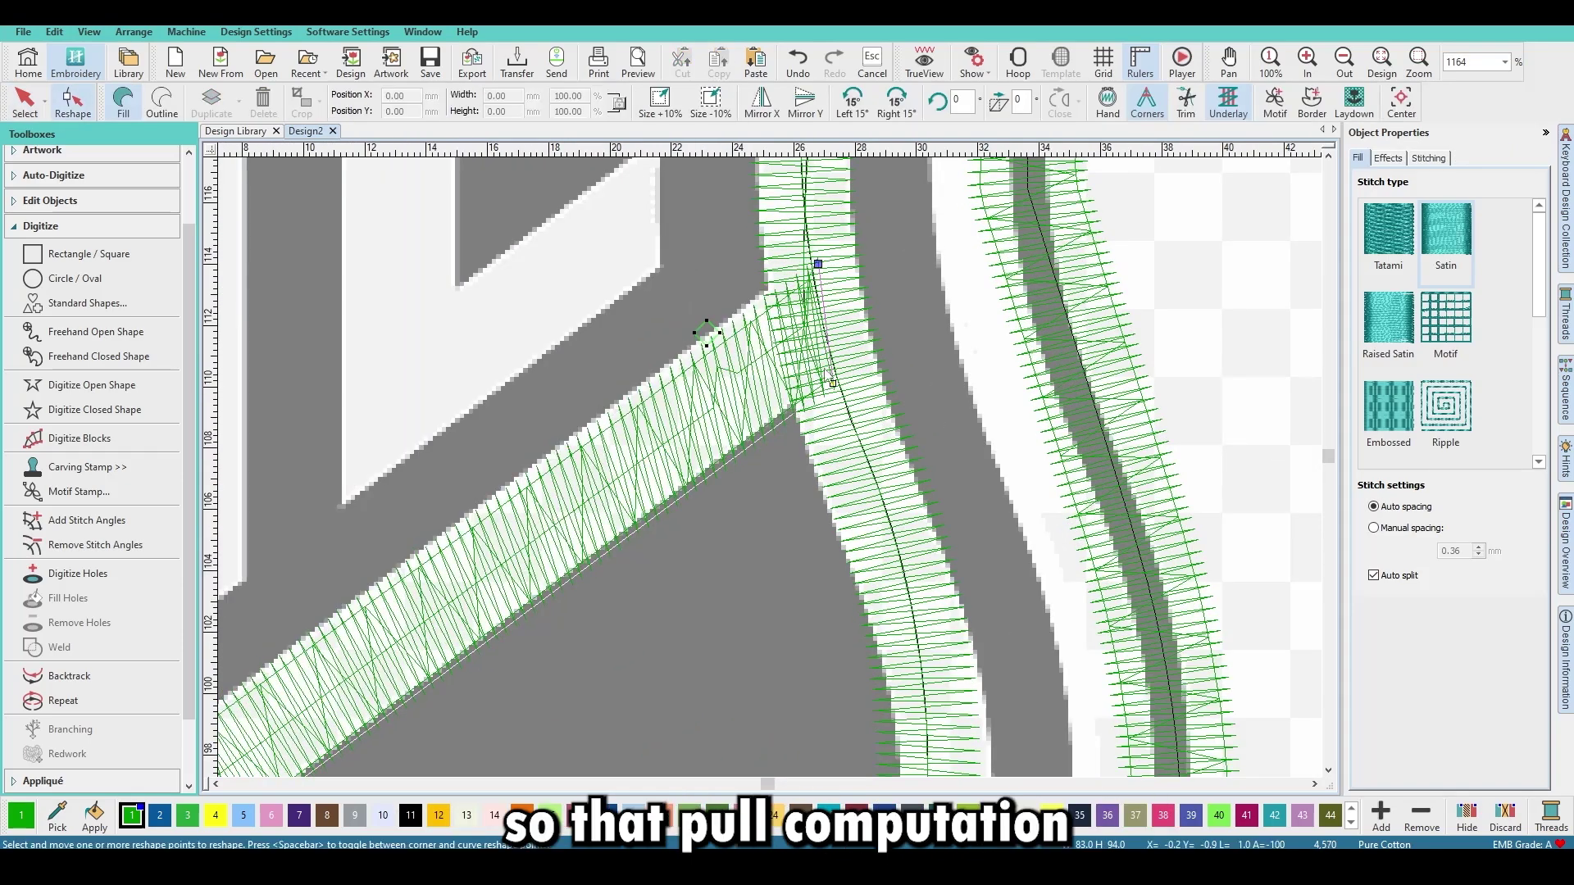
left_click(837, 384)
scroll(707, 336, "down", 4)
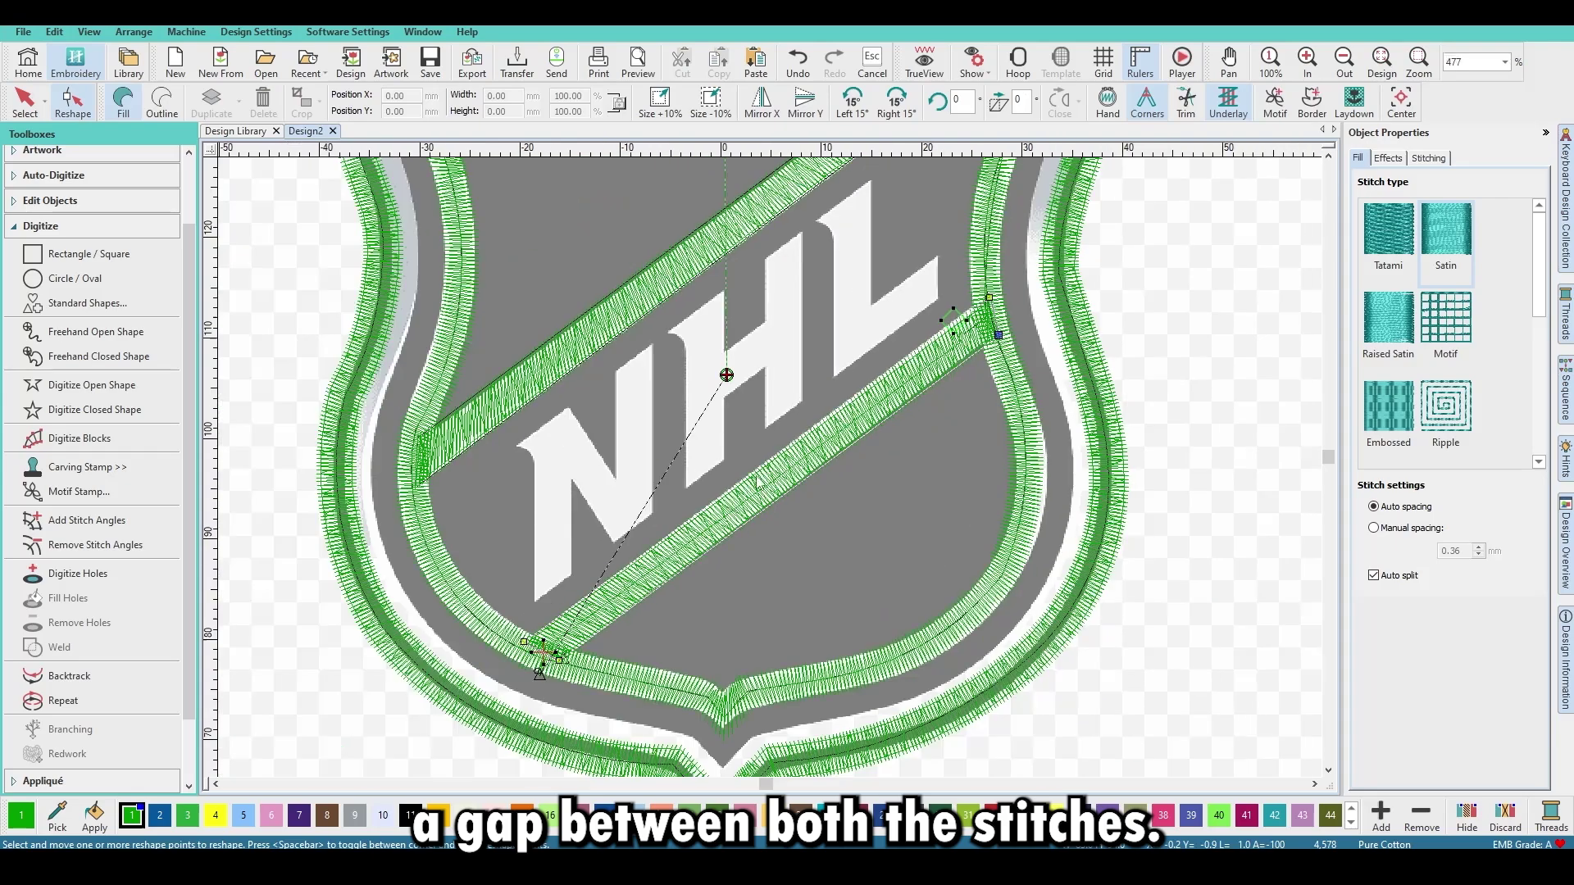
Move the lower diagonal block's two left-end corners farther into the inner outline so the stitches overlap.
scroll(531, 517, "up", 3)
key("Escape")
scroll(532, 516, "down", 1)
scroll(796, 462, "up", 3)
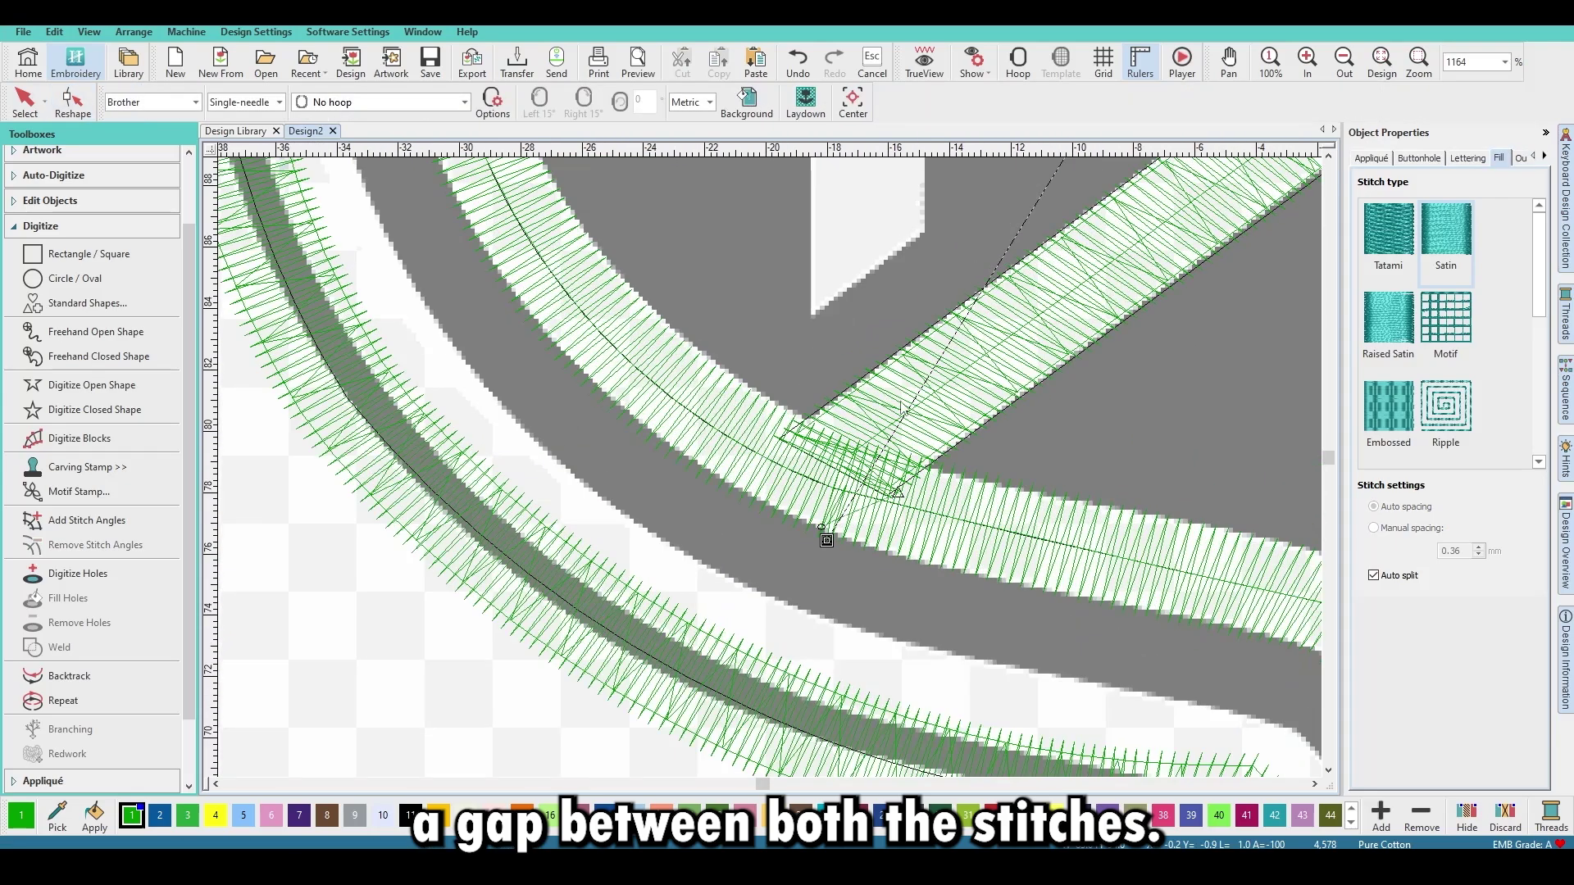
left_click(901, 403)
key("h")
key("h")
left_click_drag(779, 439, 761, 449)
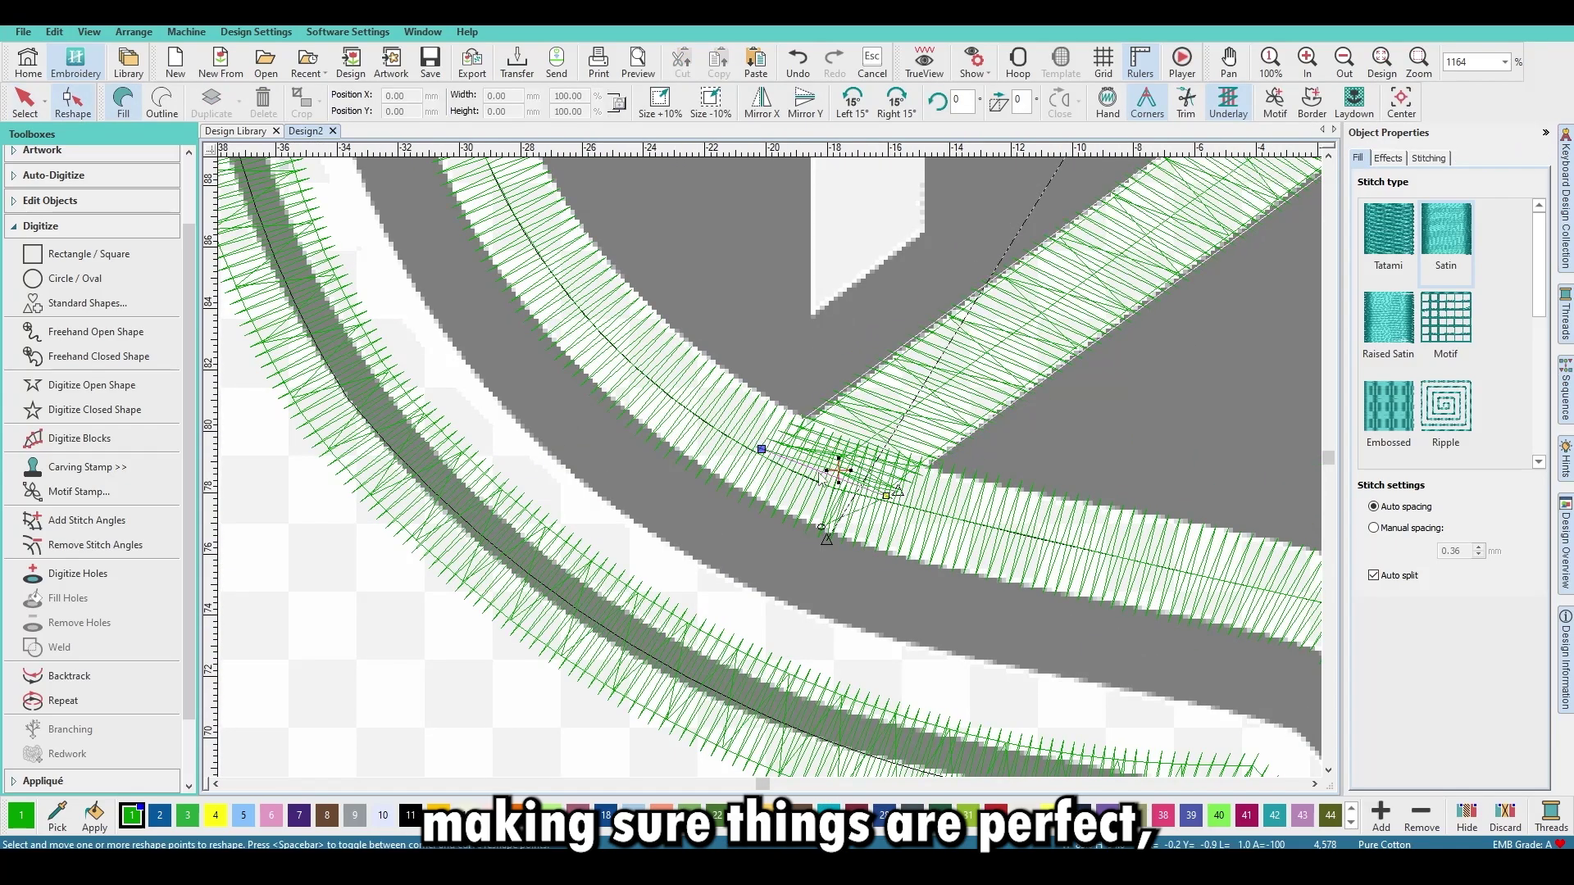
scroll(761, 337, "down", 3)
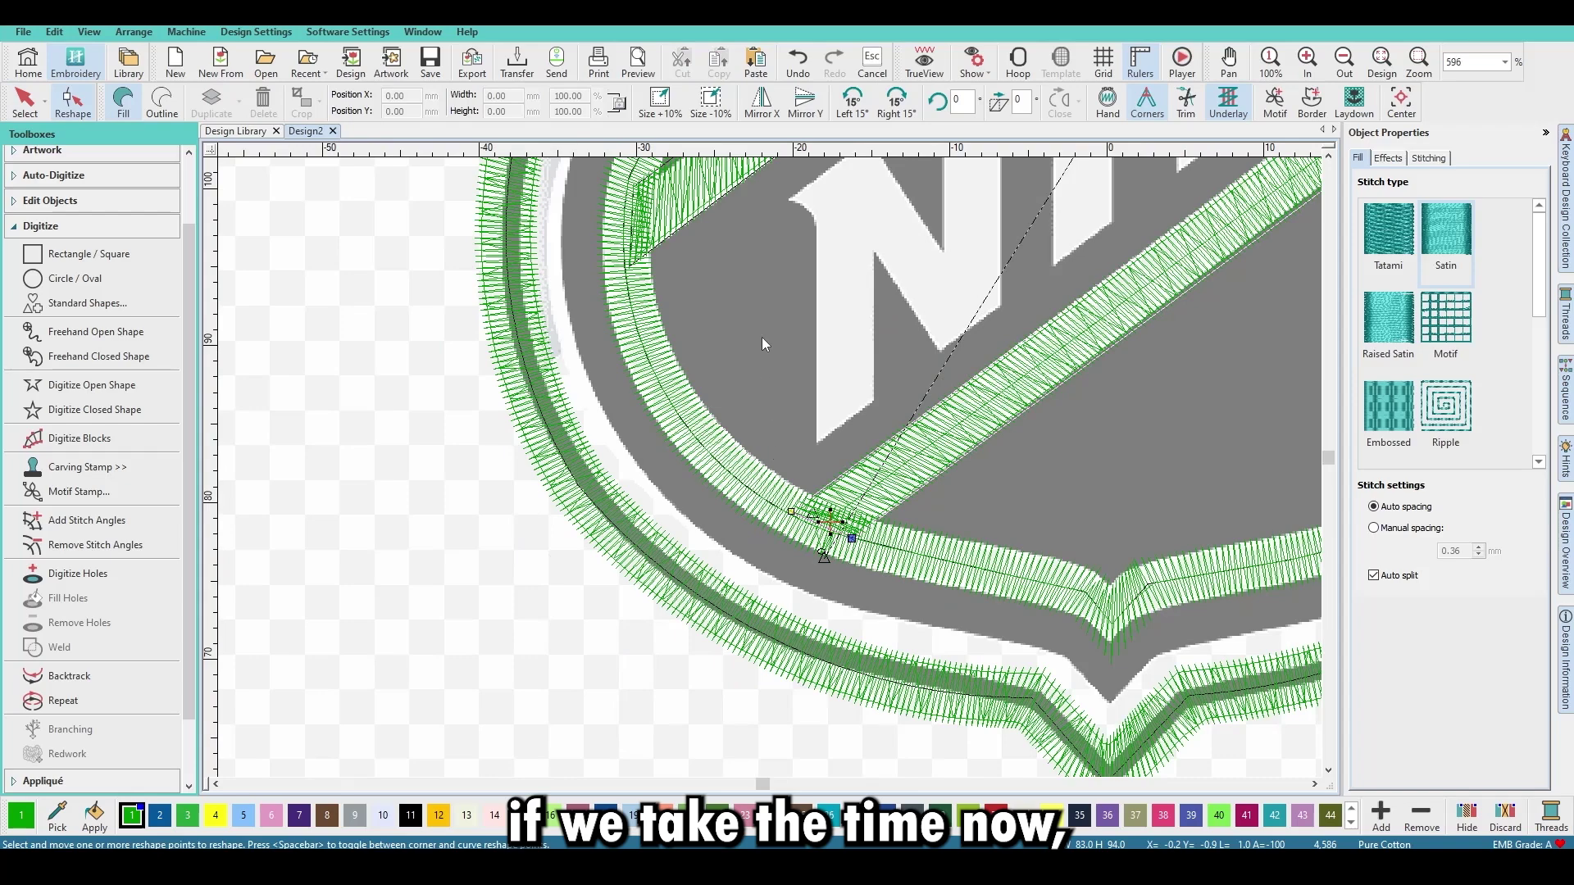
Extend the upper diagonal block's two left-end corners outward into the inner outline.
scroll(772, 473, "up", 2)
scroll(770, 469, "up", 2)
key("Escape")
key("h")
left_click_drag(621, 478, 605, 483)
left_click_drag(614, 630, 604, 634)
key("Escape")
key("Escape")
scroll(815, 519, "down", 7)
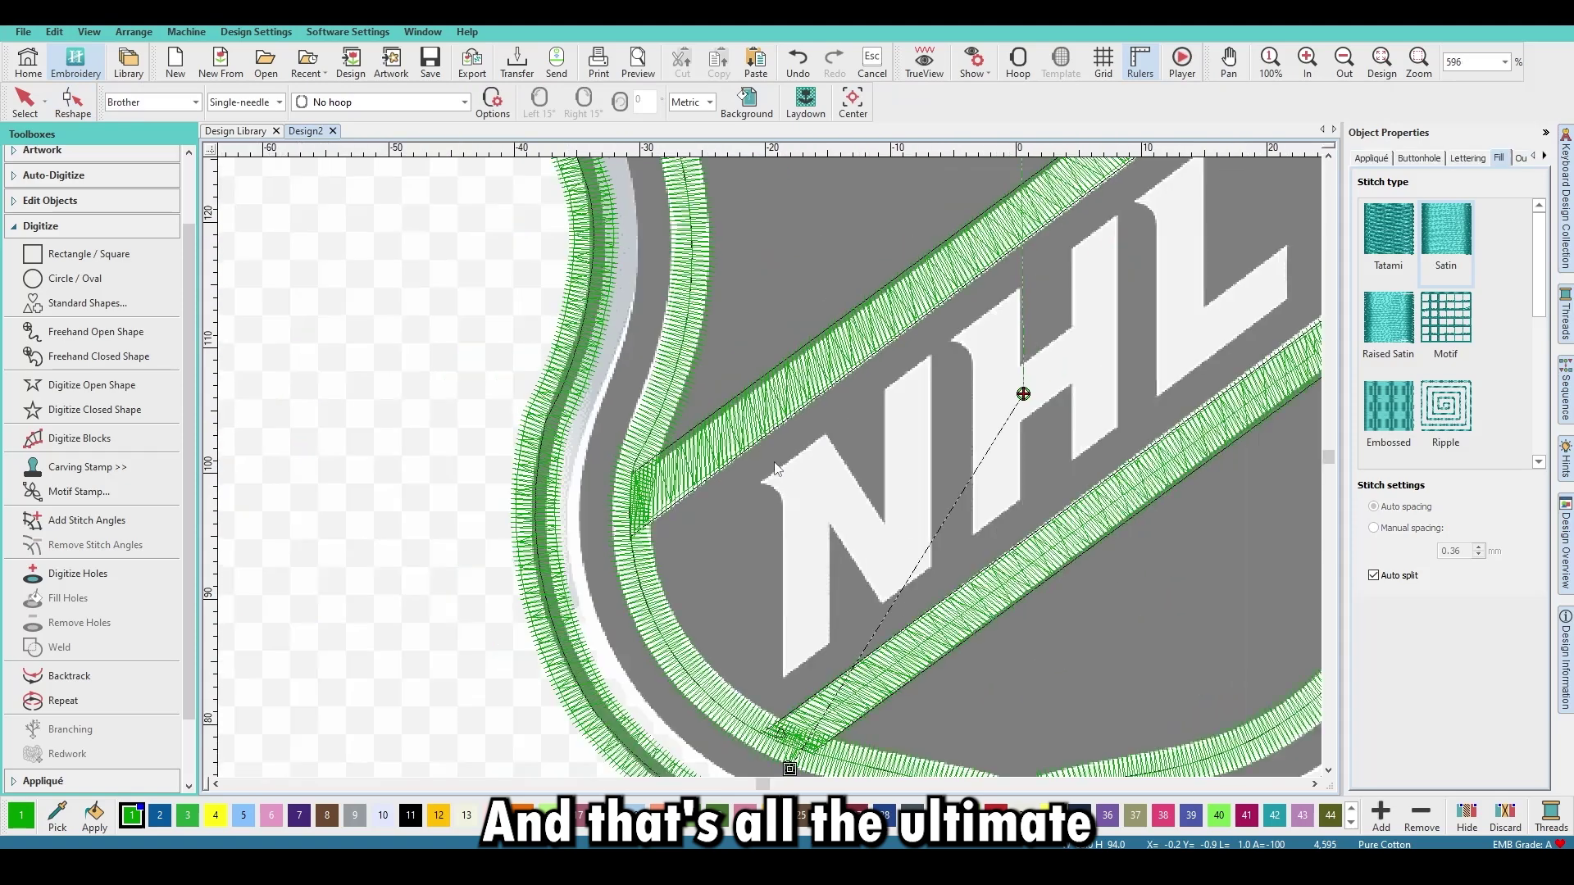
With TrueView on, digitize the letter N's left stem as a satin block from its slanted foot up to the serif.
key("t")
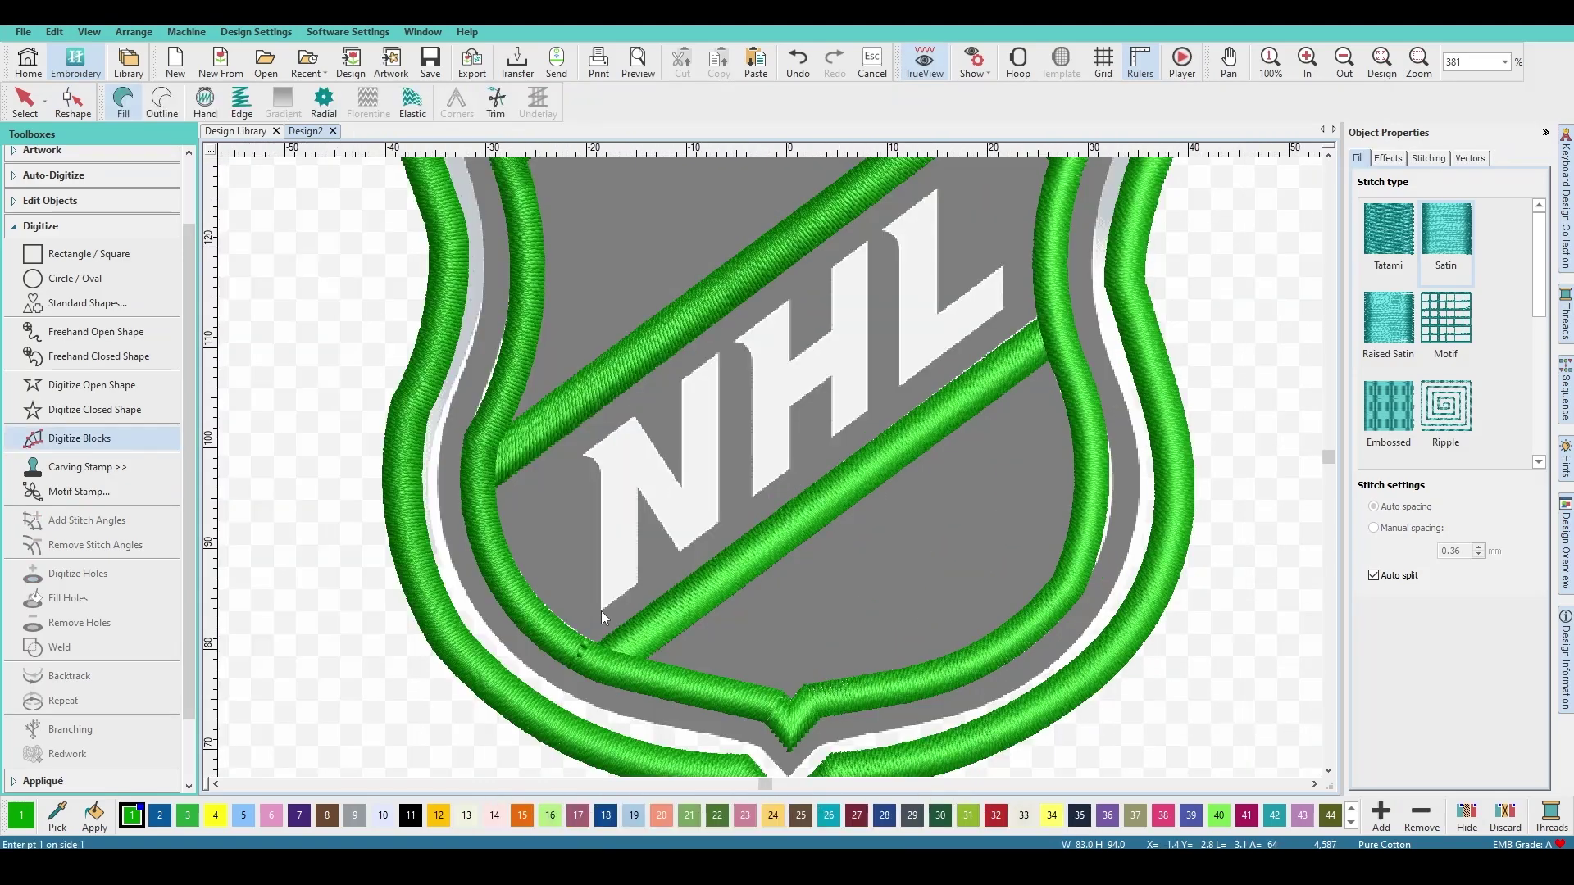
left_click(601, 611)
left_click(638, 583)
left_click(599, 505)
left_click(638, 487)
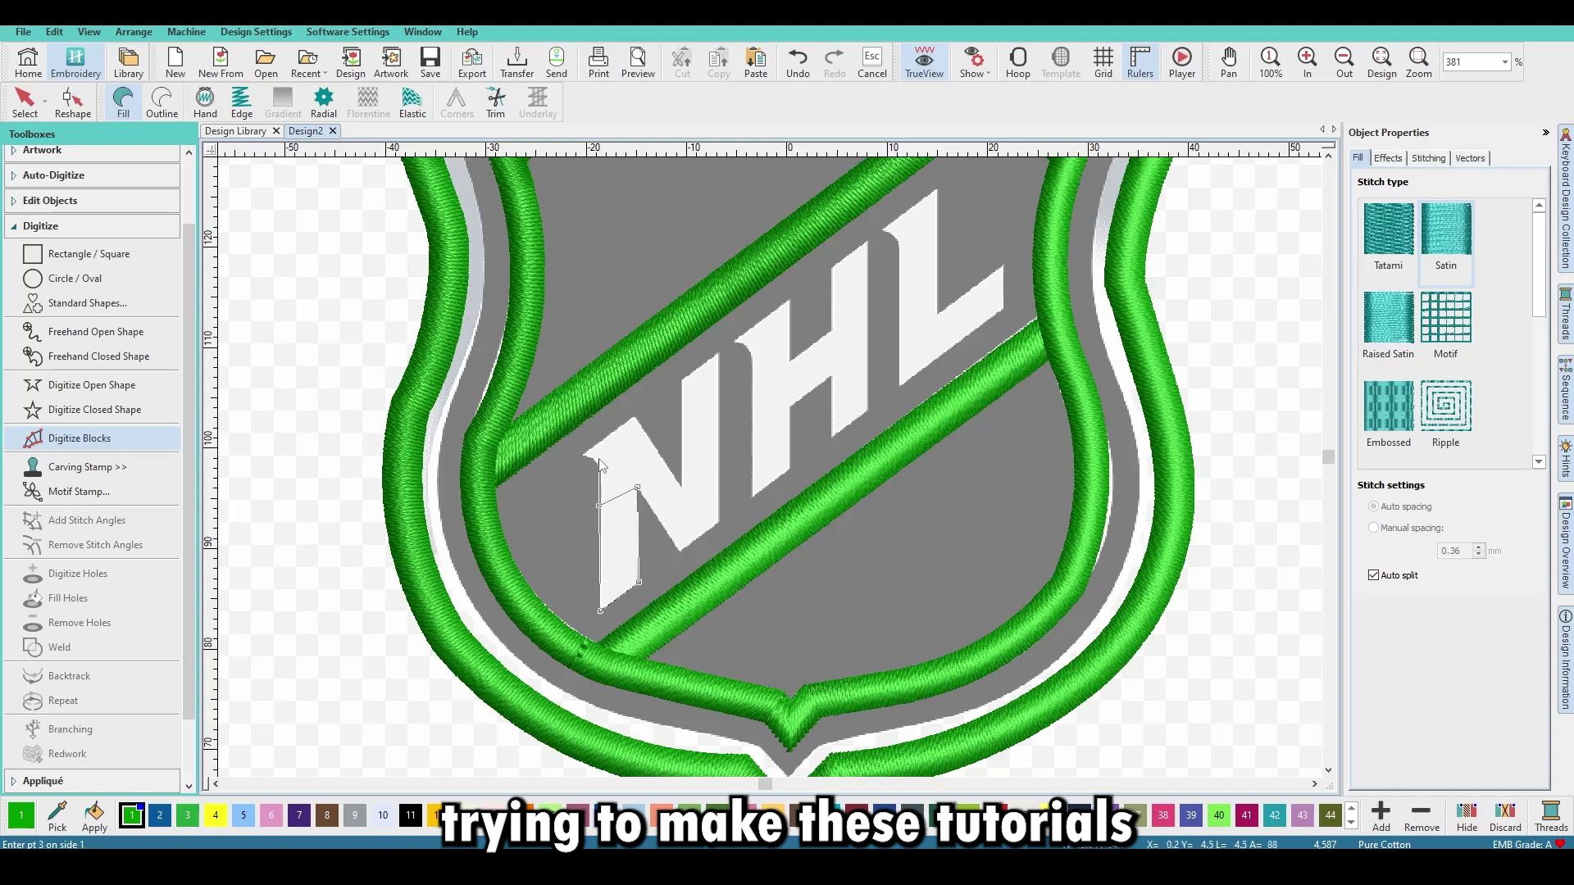
left_click(599, 461)
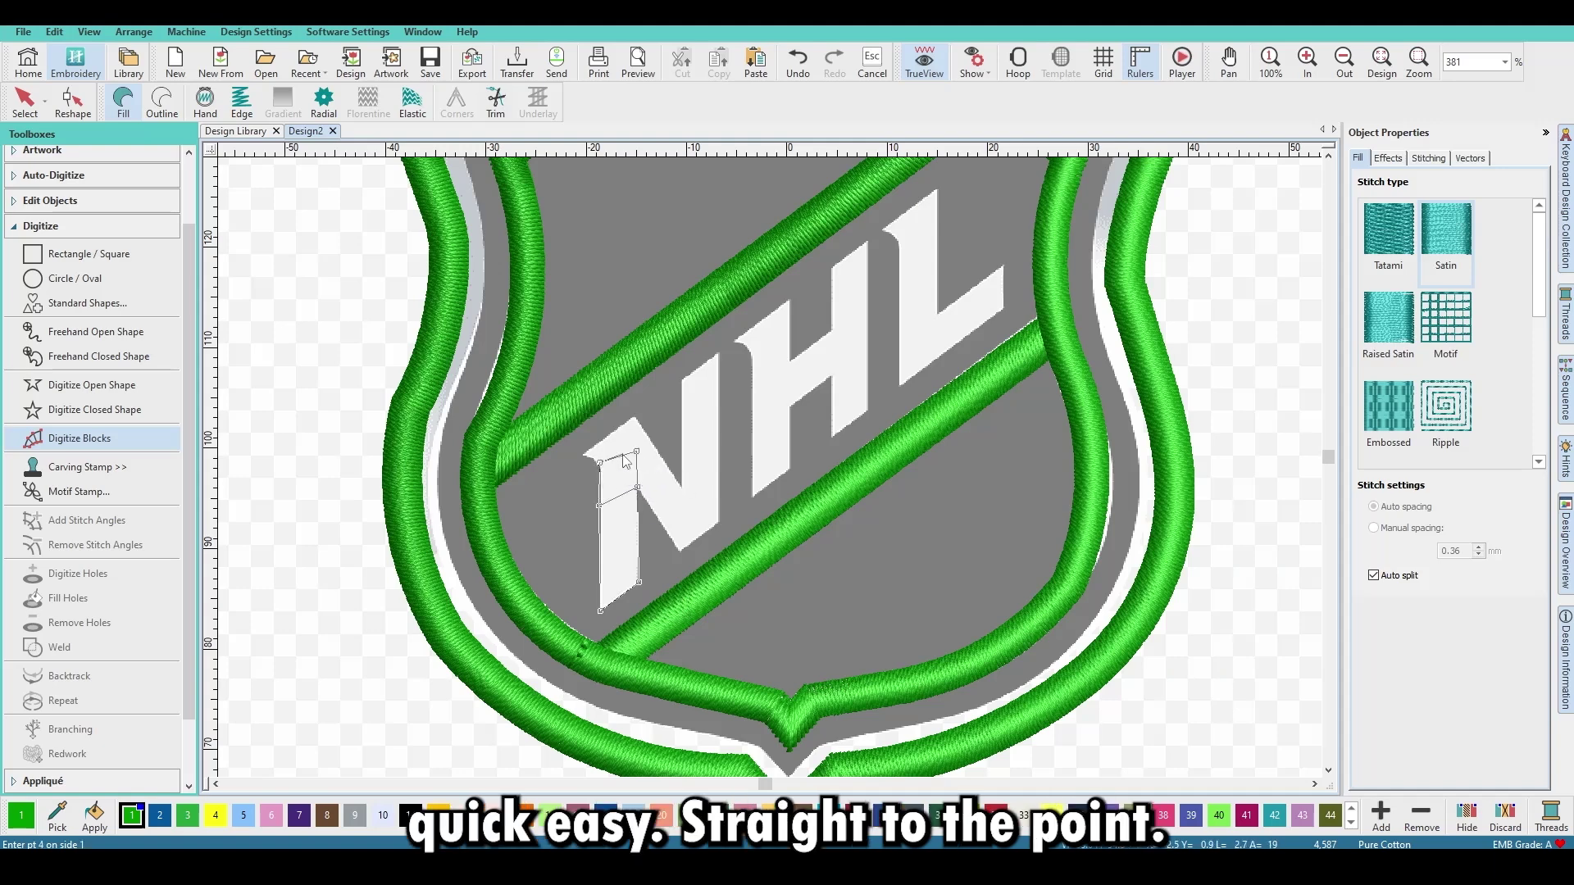
key("Return")
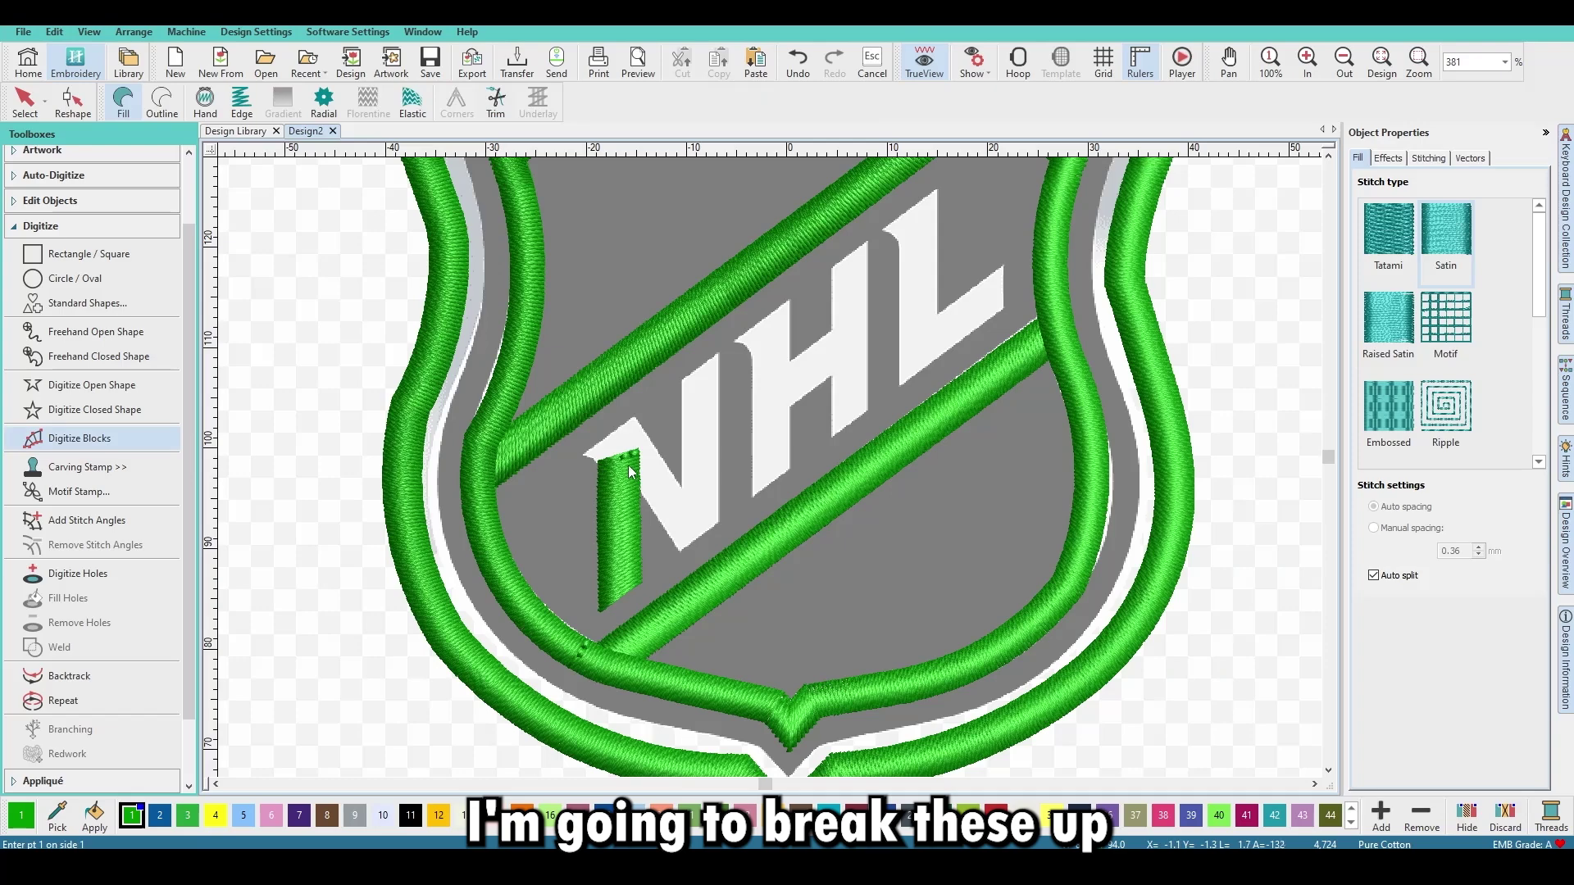
With stitch lines shown, digitize a satin block over the N's upper-left serif and down its diagonal stroke.
key("t")
scroll(630, 456, "up", 5)
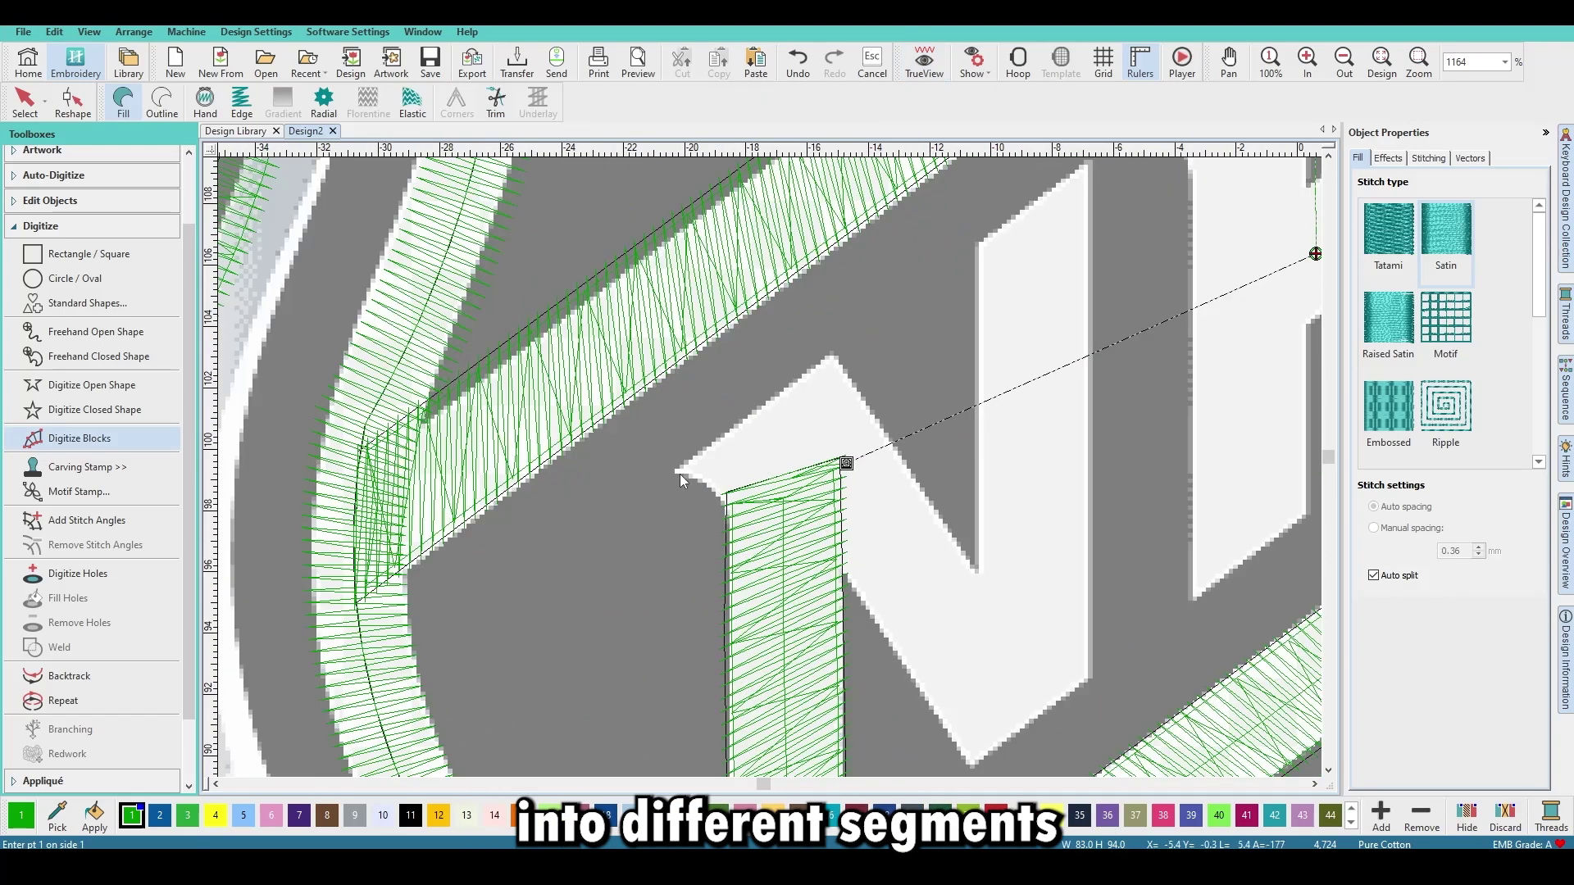
left_click(834, 353)
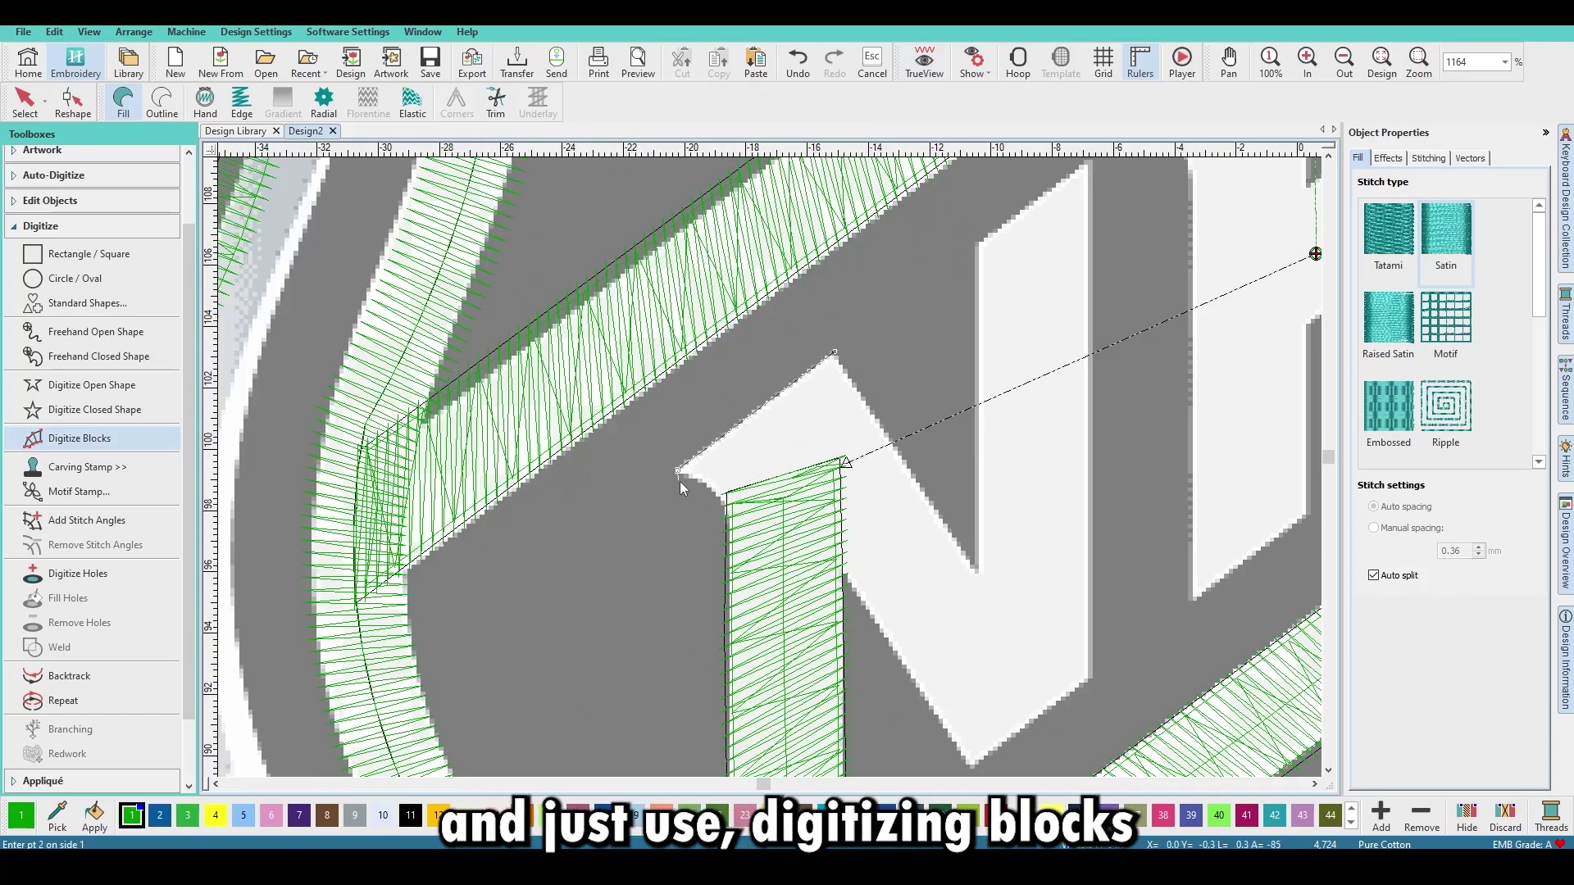
left_click(876, 416)
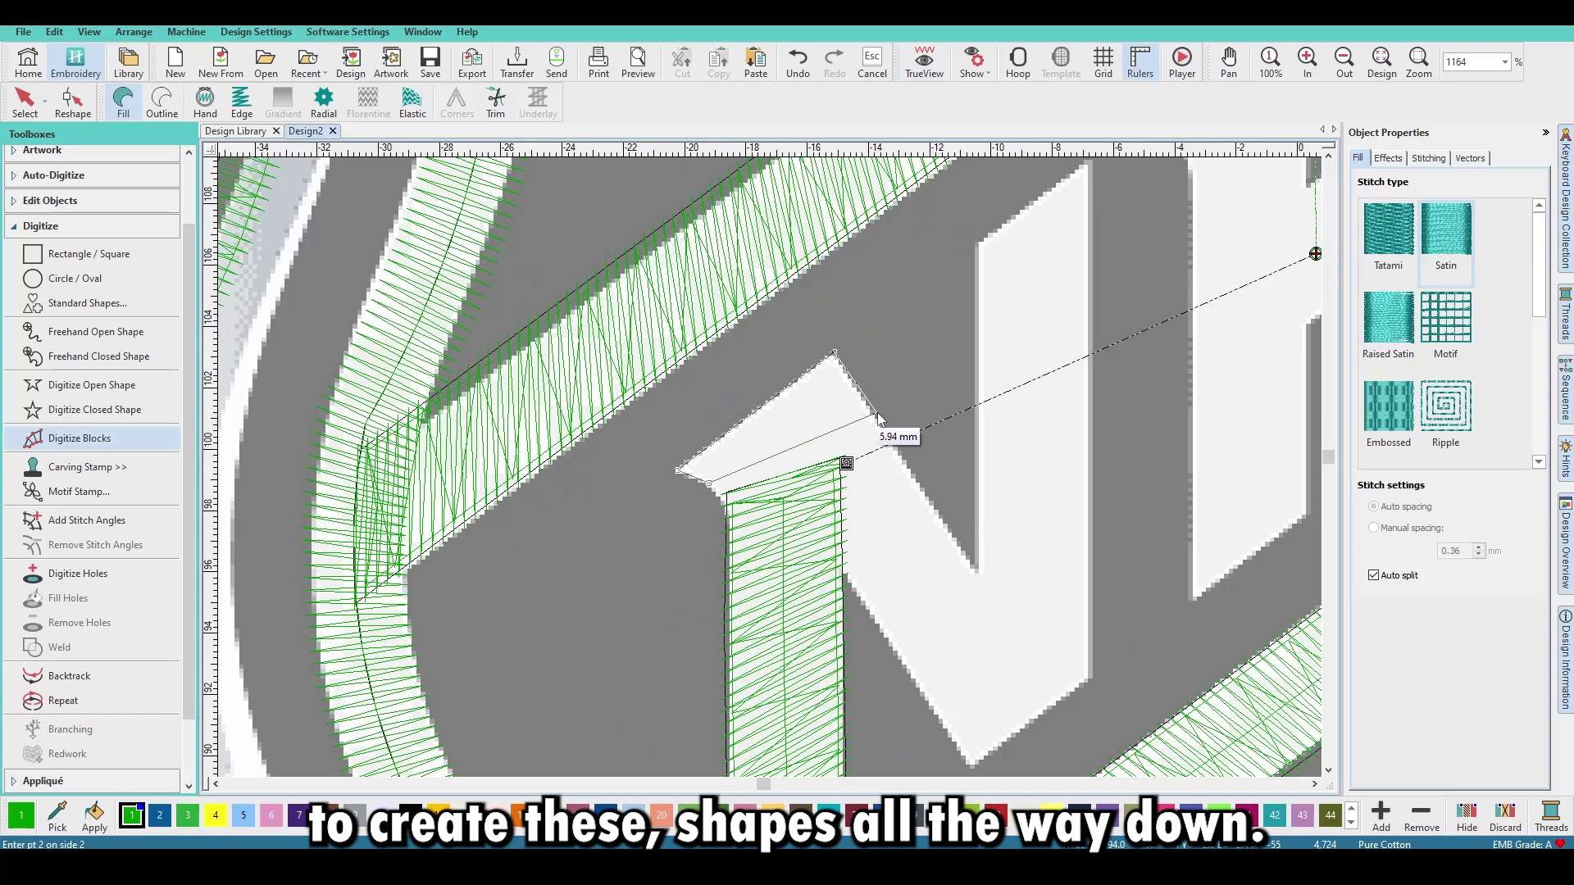
left_click(726, 498)
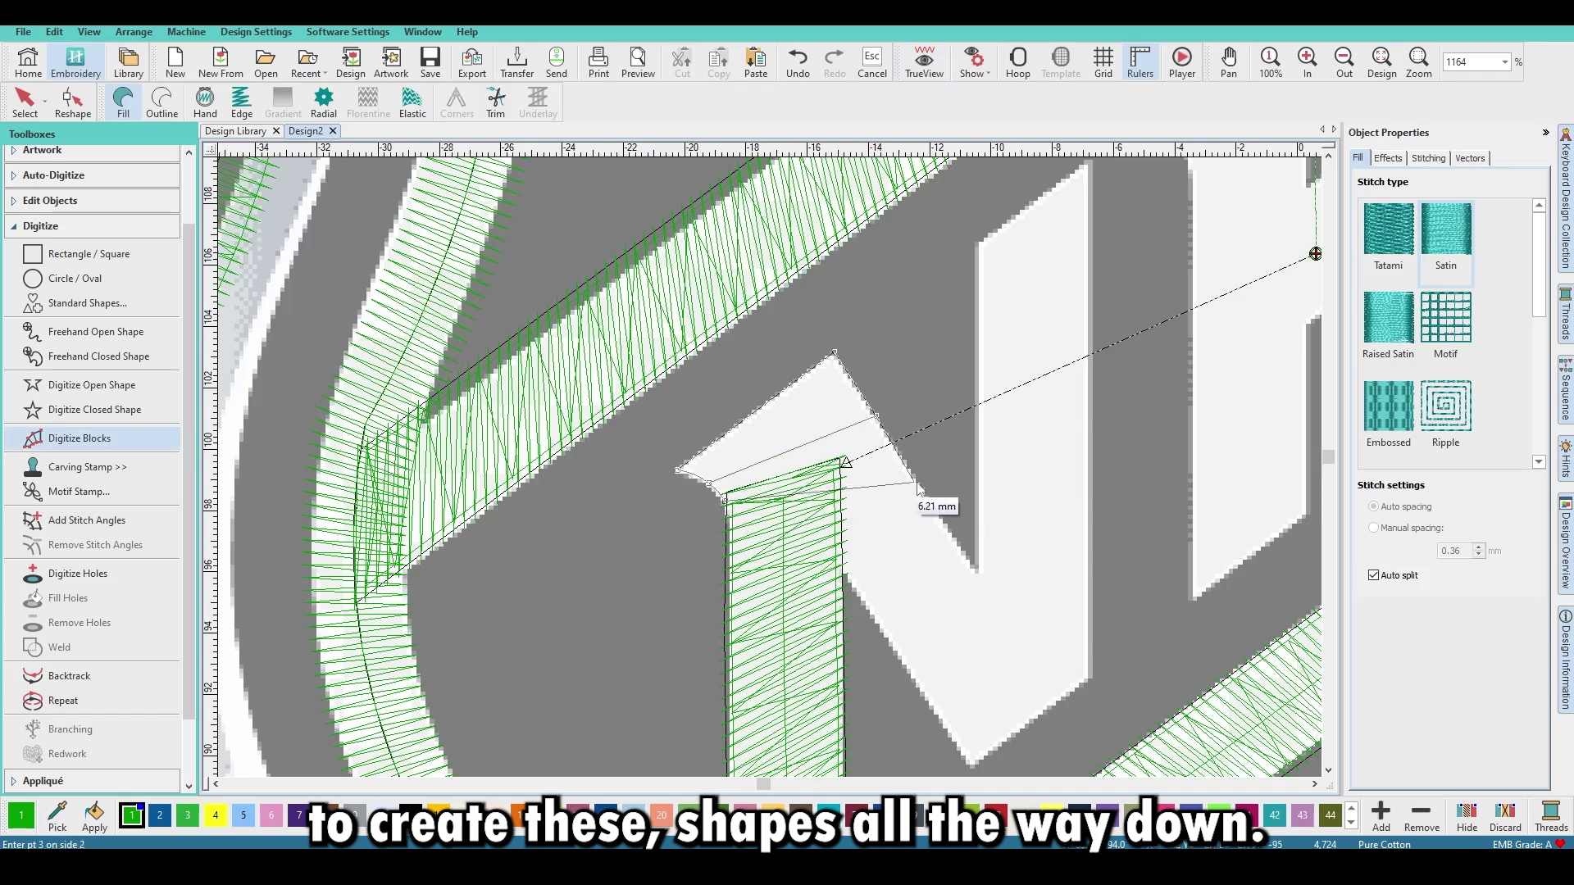
left_click(978, 573)
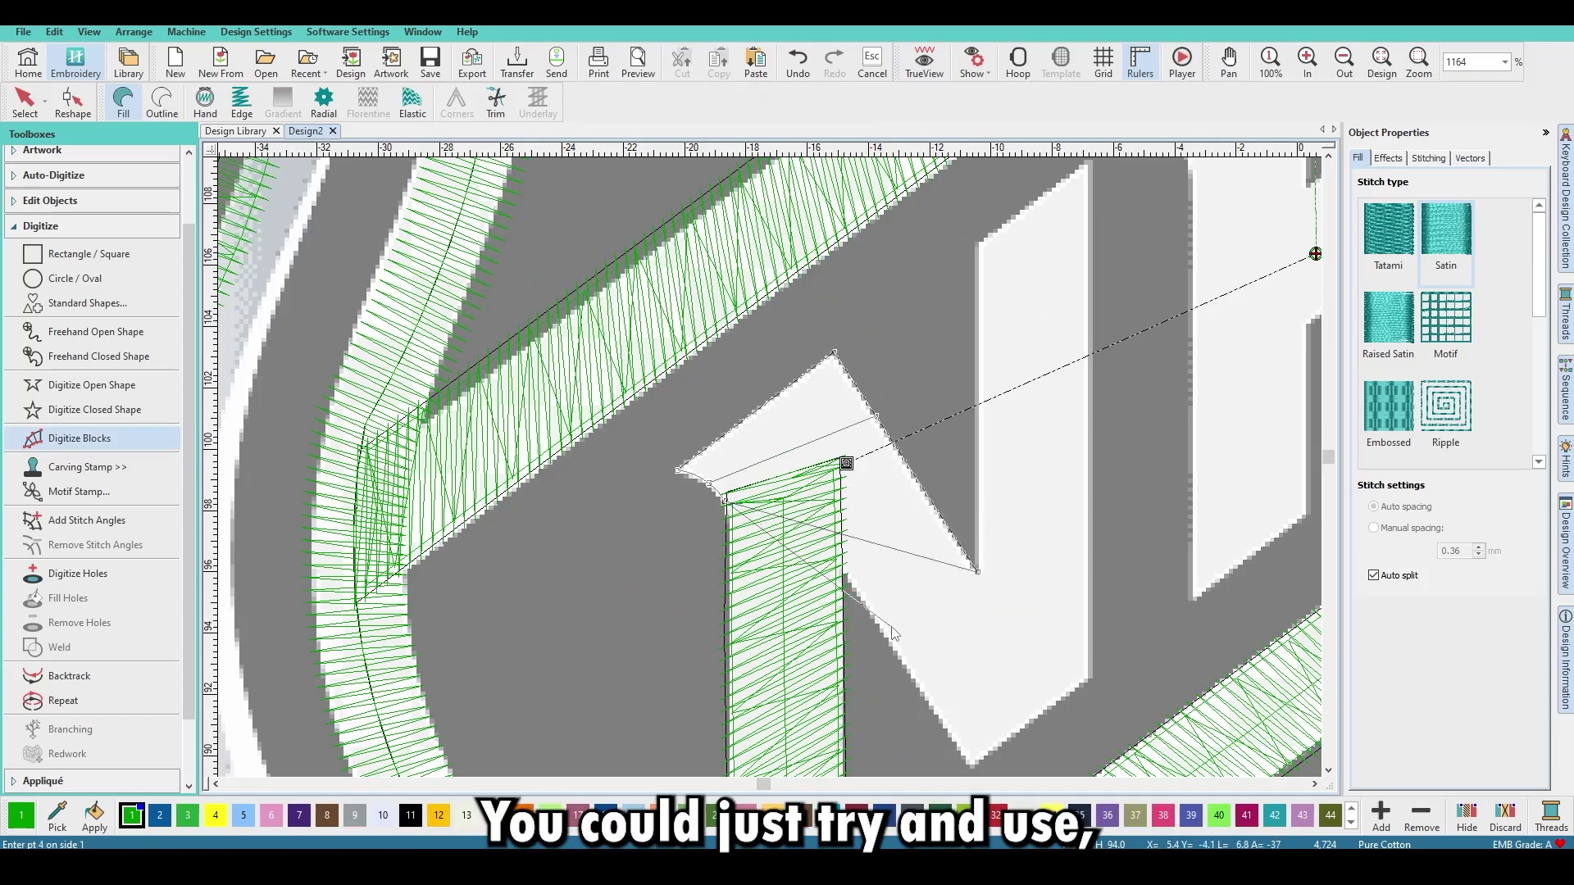
left_click(848, 582)
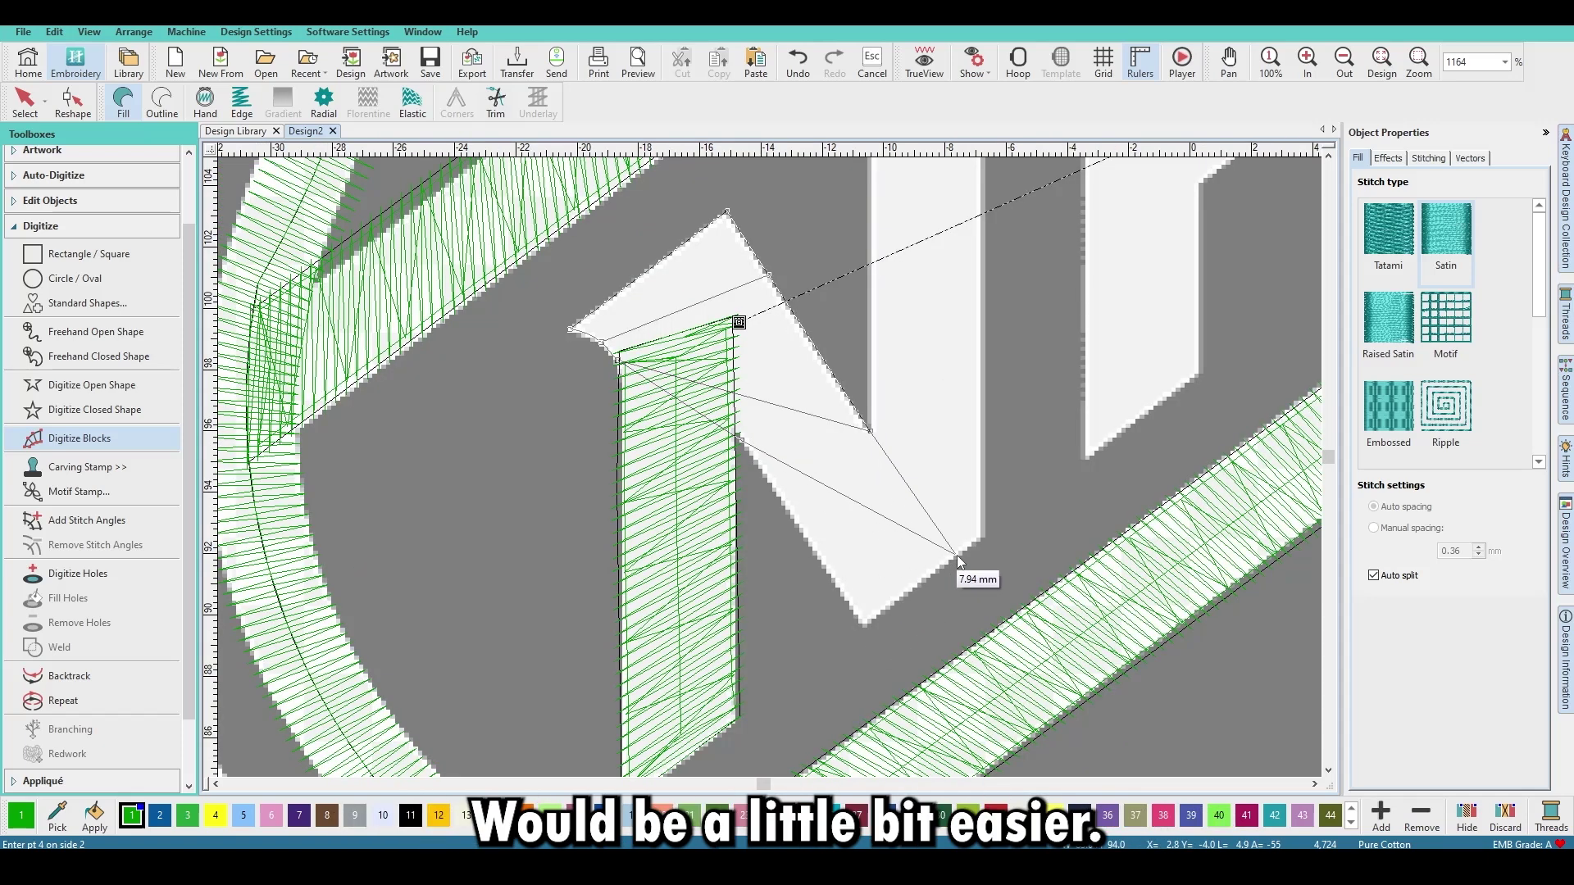
left_click(956, 557)
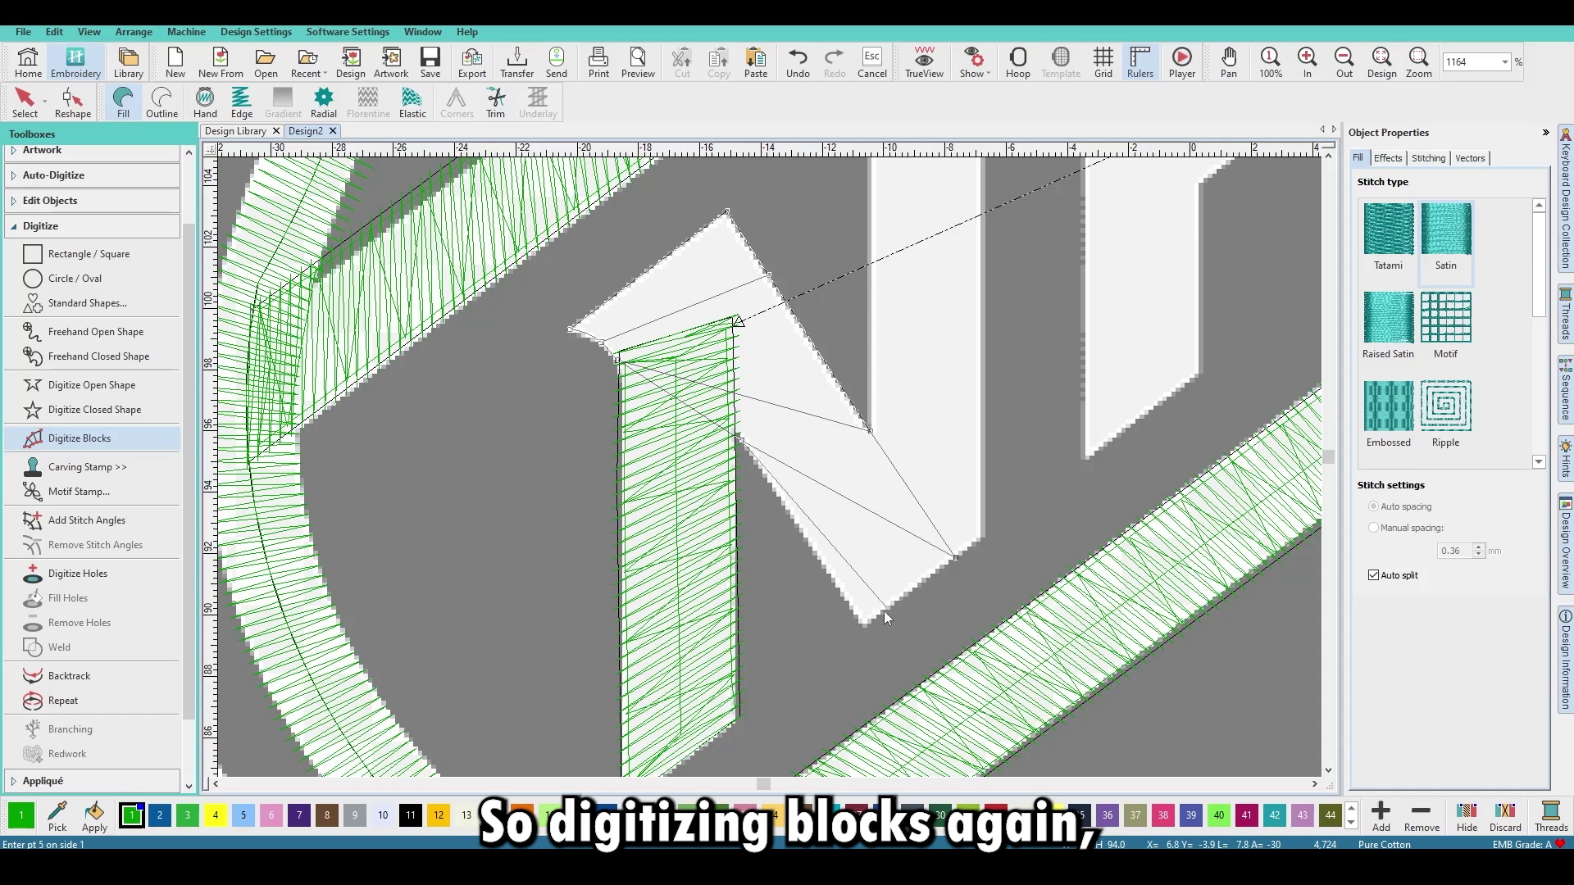
key("Return")
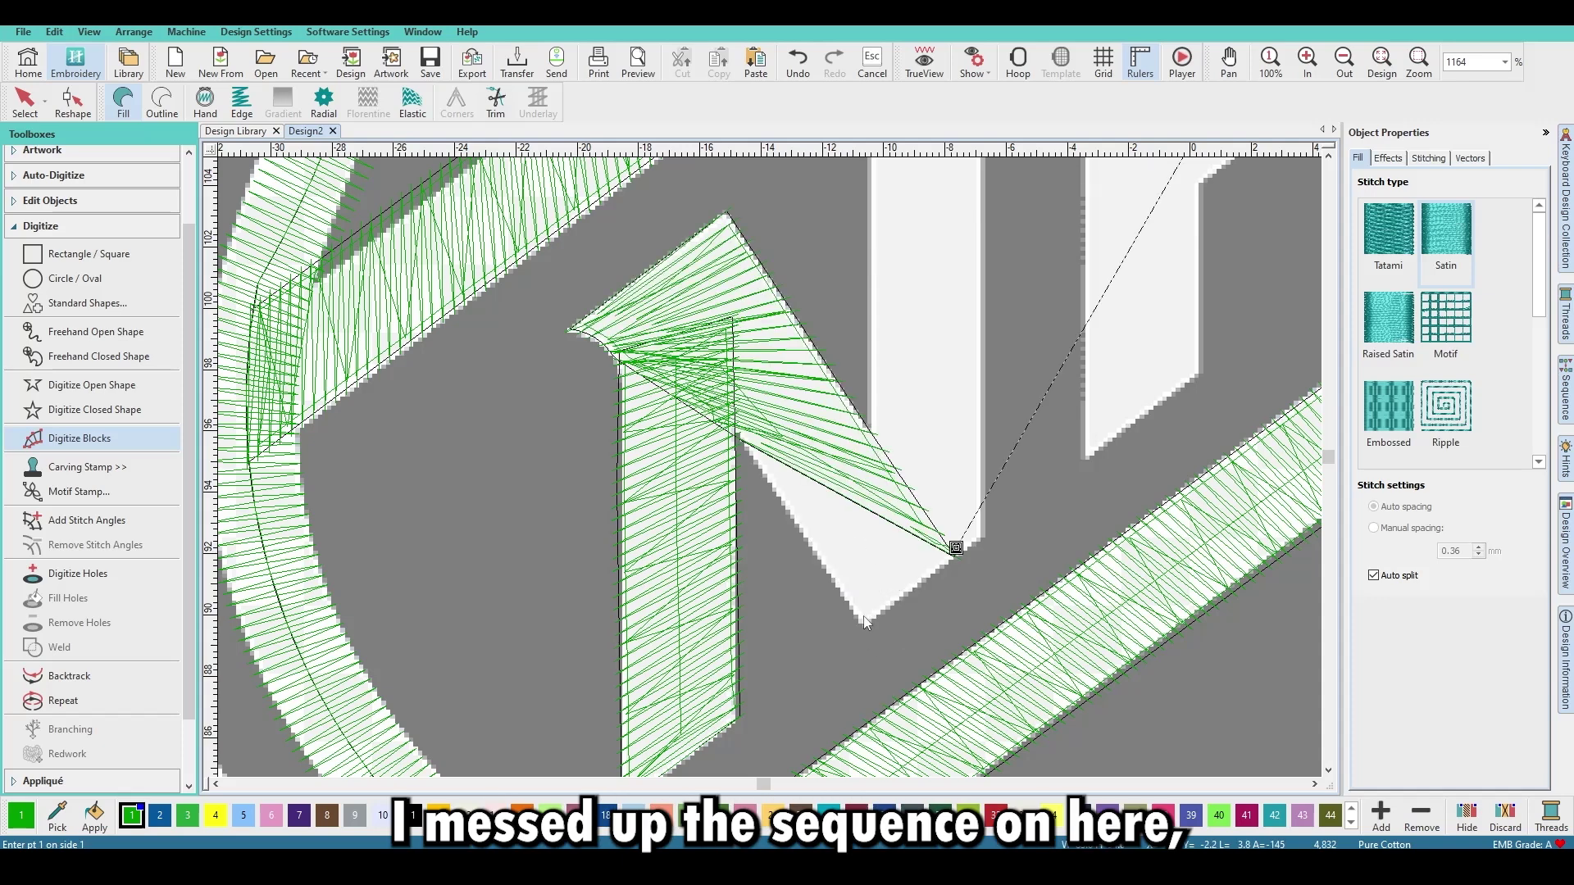
In TrueView, reshape the N's diagonal block by moving its misplaced corner down to the stroke's bottom tip.
key("t")
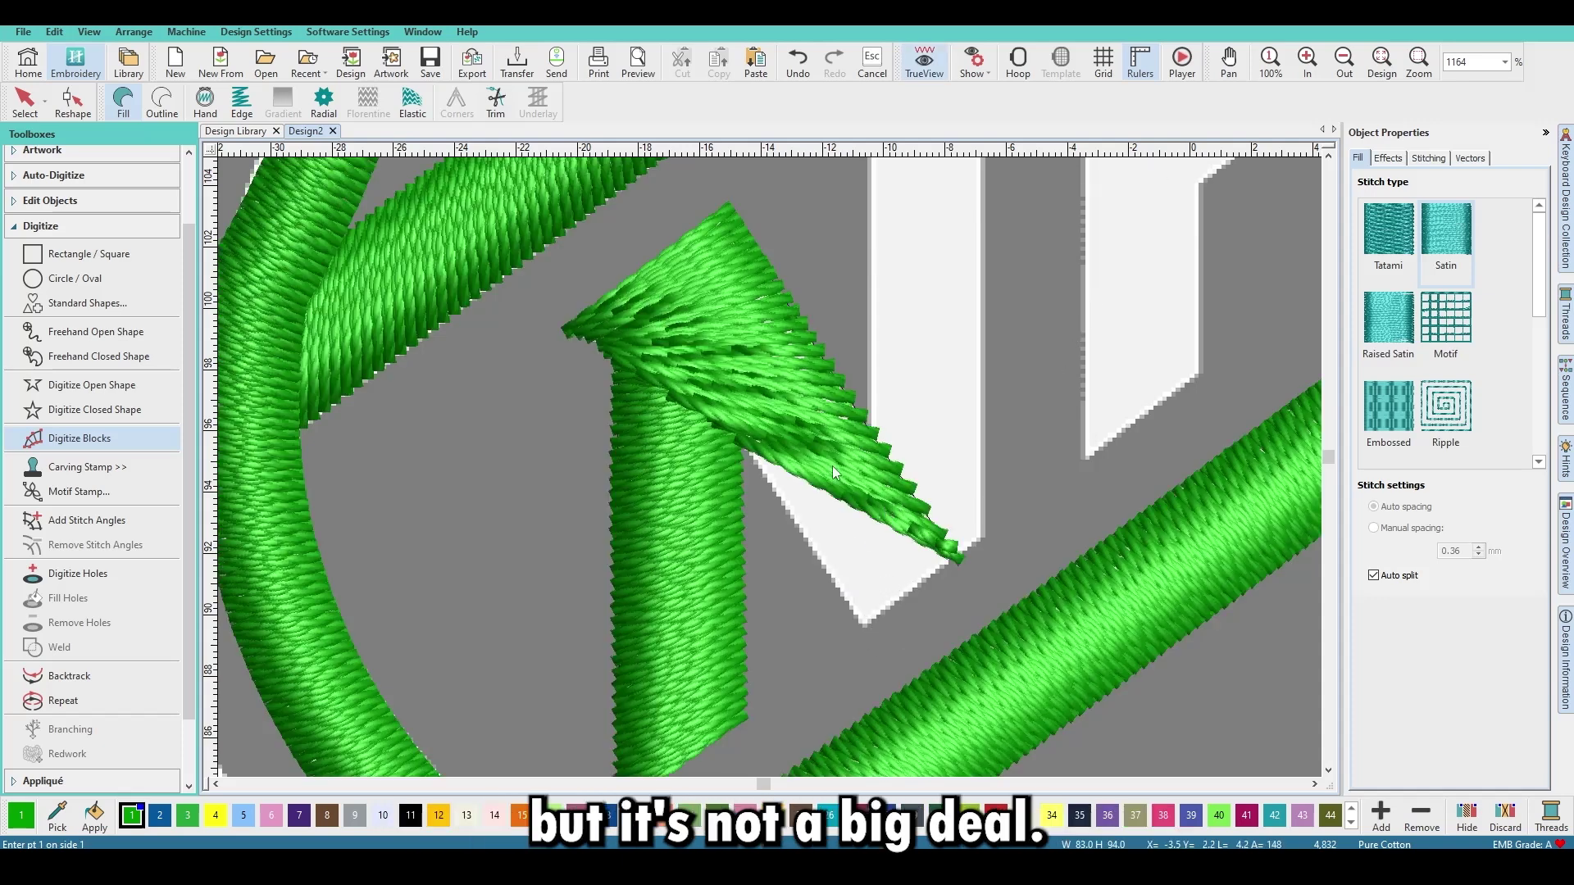
key("Escape")
left_click(811, 428)
key("h")
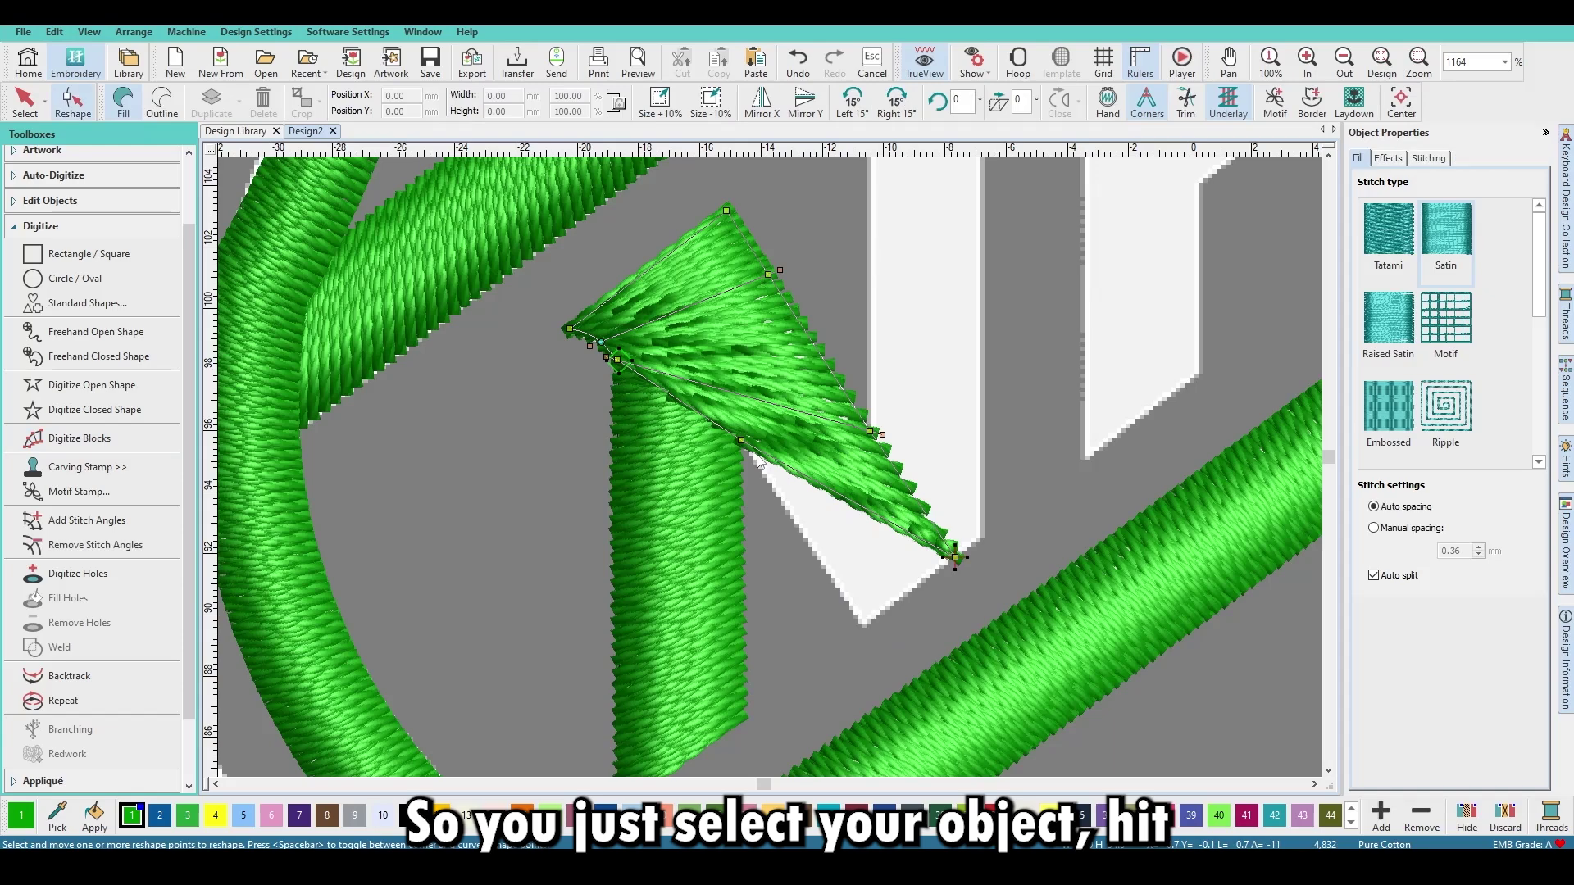
left_click_drag(777, 490, 871, 625)
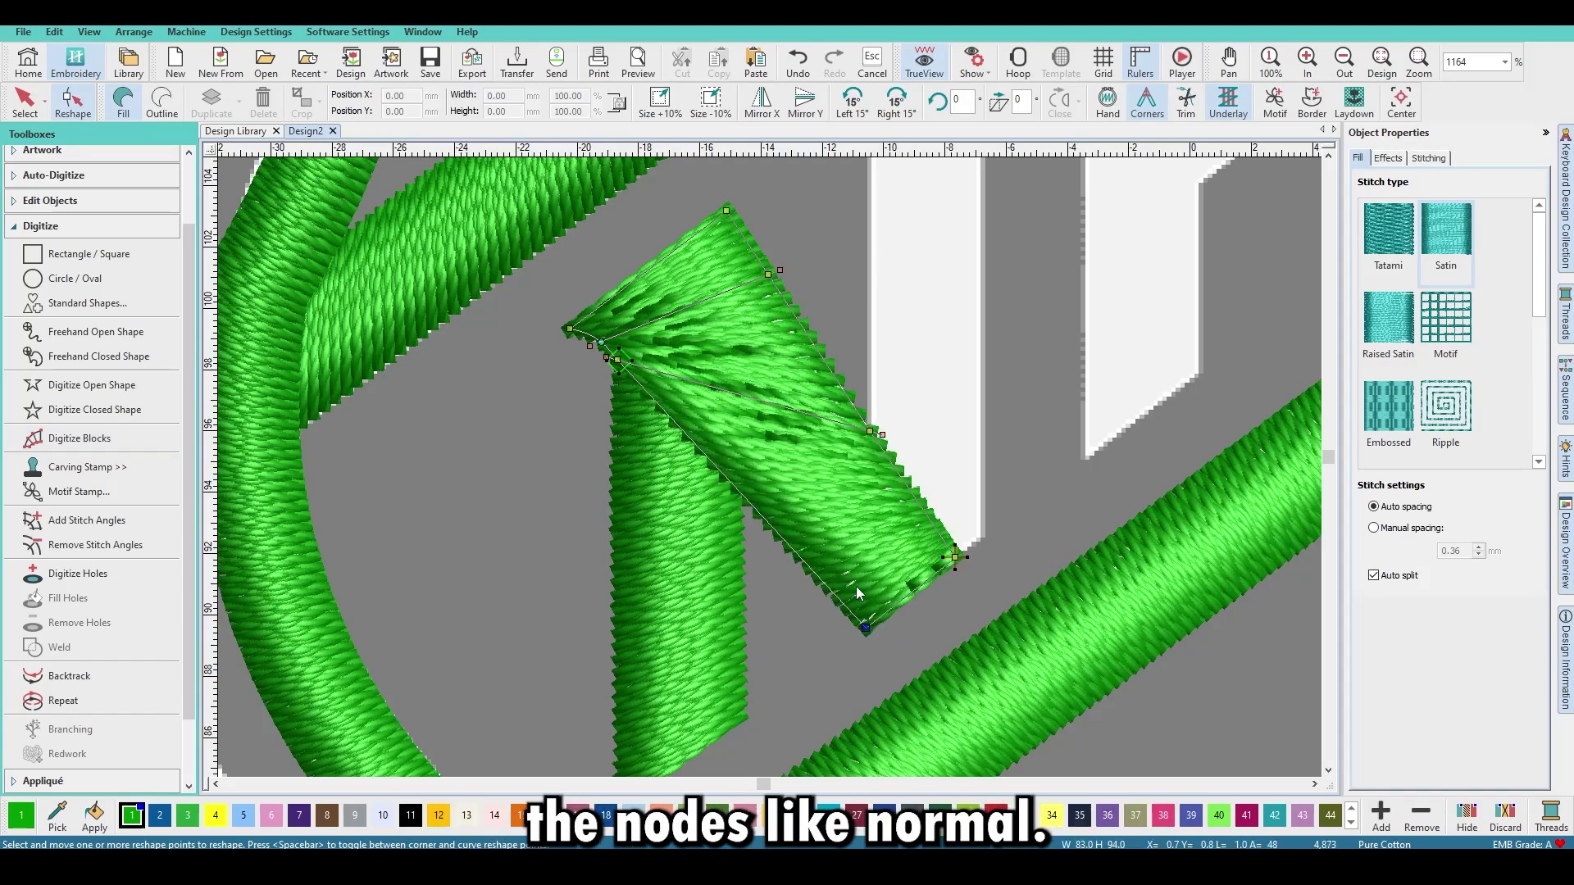
key("Escape")
scroll(779, 443, "down", 4)
scroll(765, 472, "up", 2)
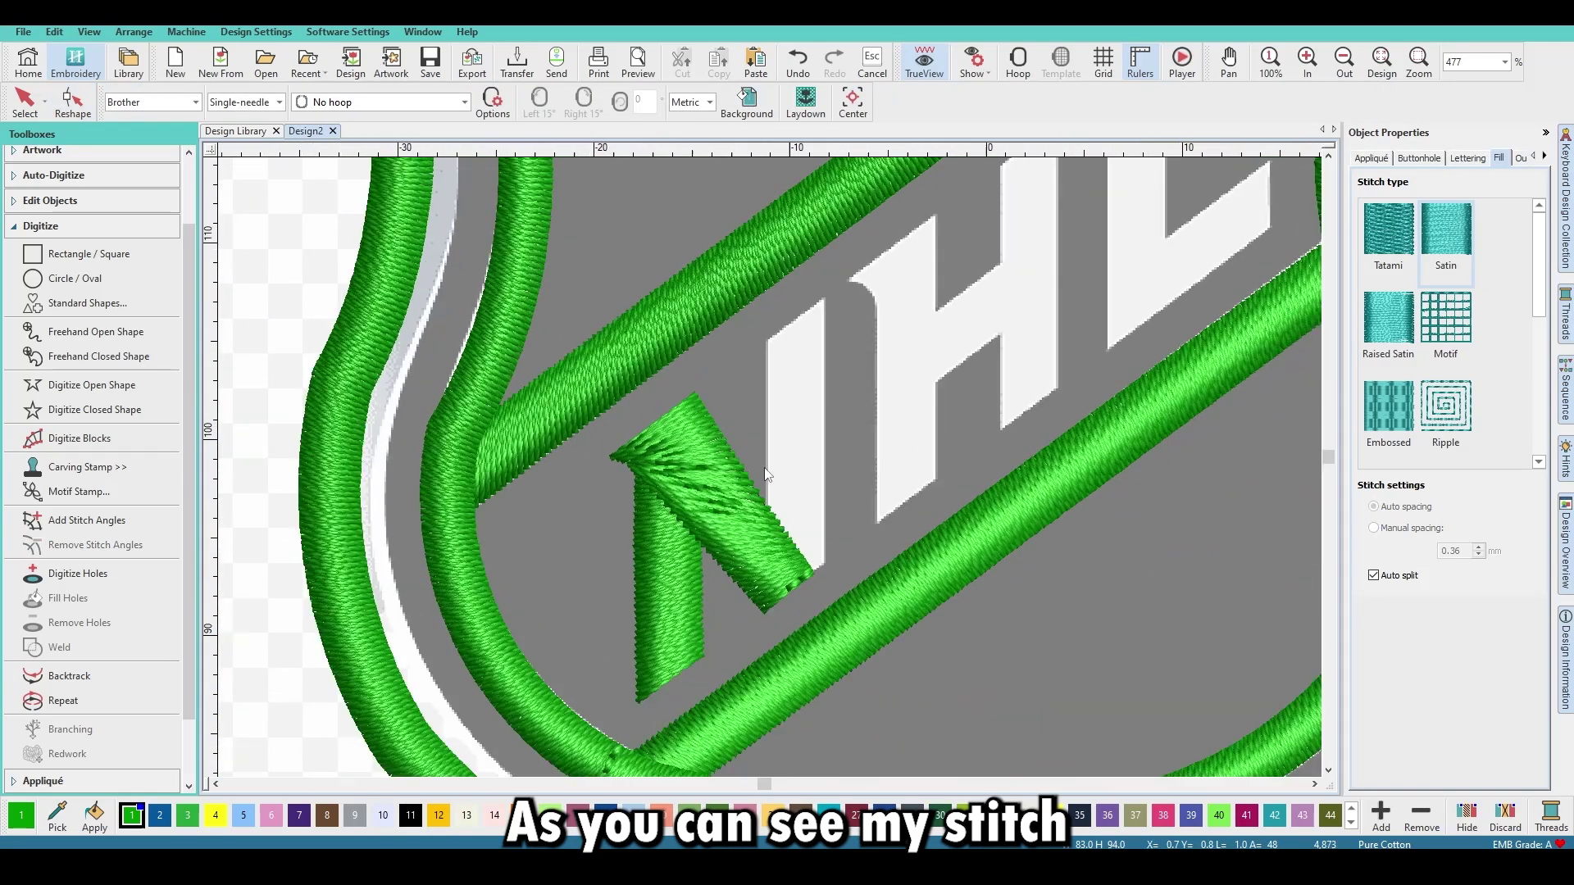
Even out the N diagonal's stitch angles by moving the nodes bunched below the serif farther down the stroke's left edge.
left_click(666, 467)
key("h")
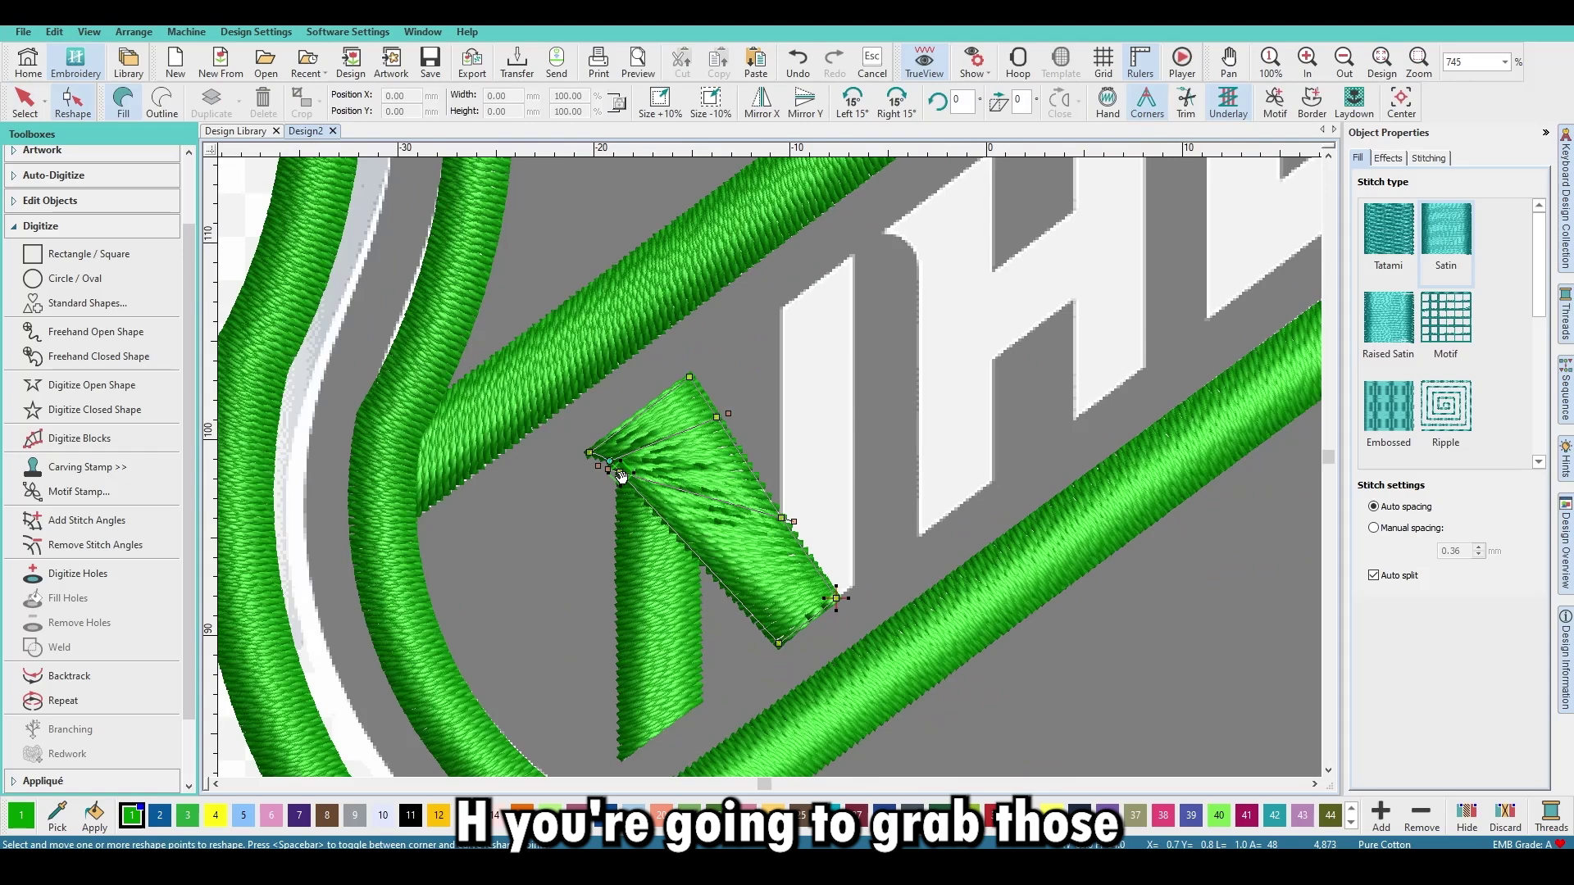
left_click_drag(640, 494, 659, 514)
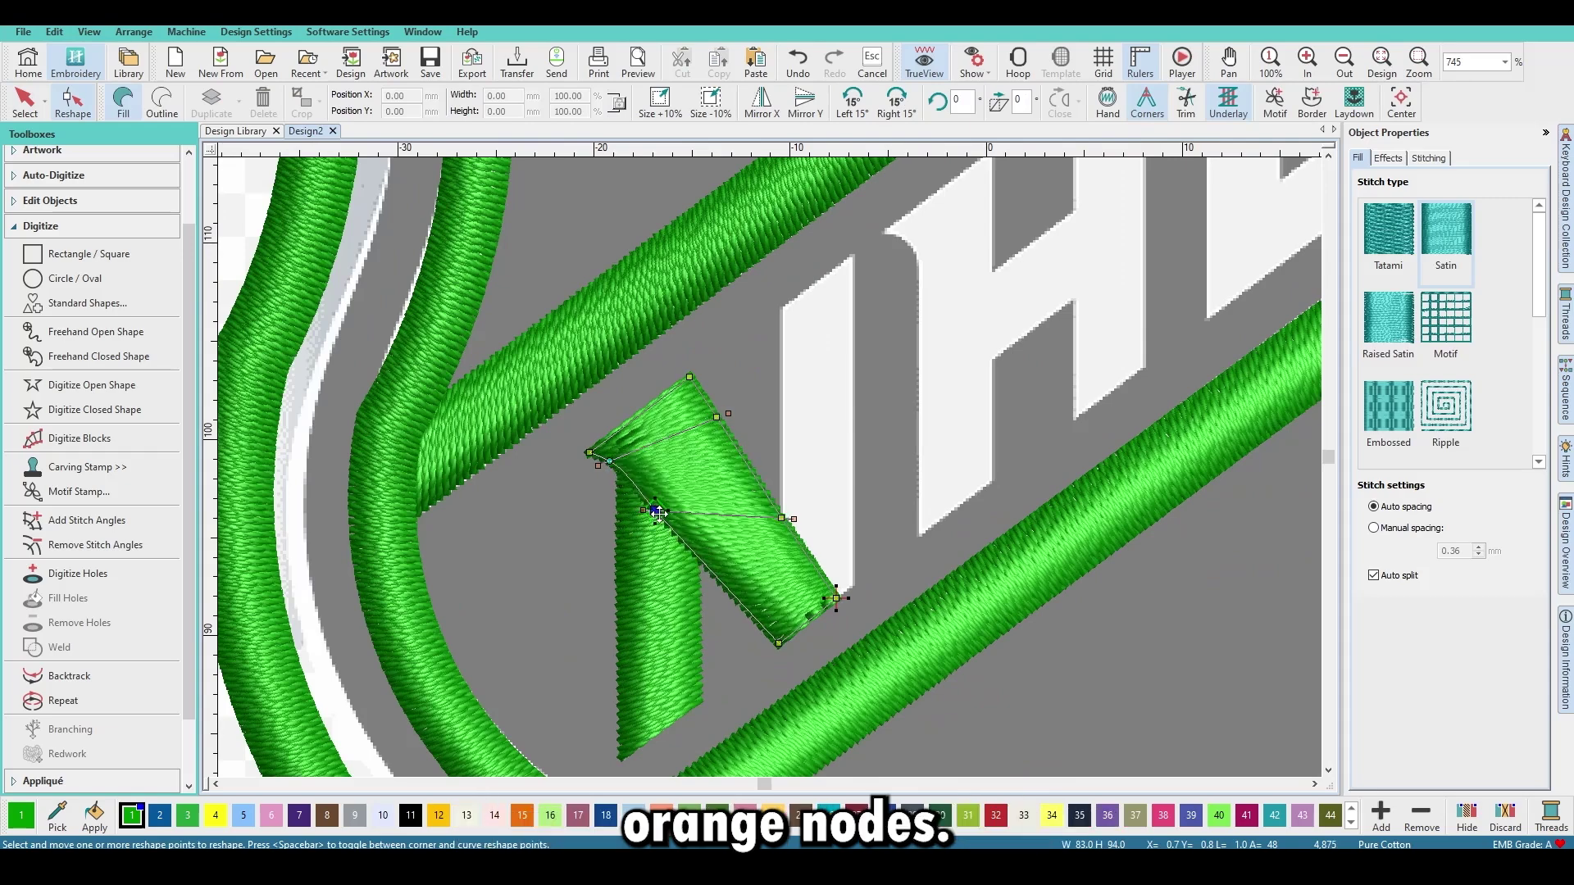
key("Escape")
scroll(878, 466, "up", 1)
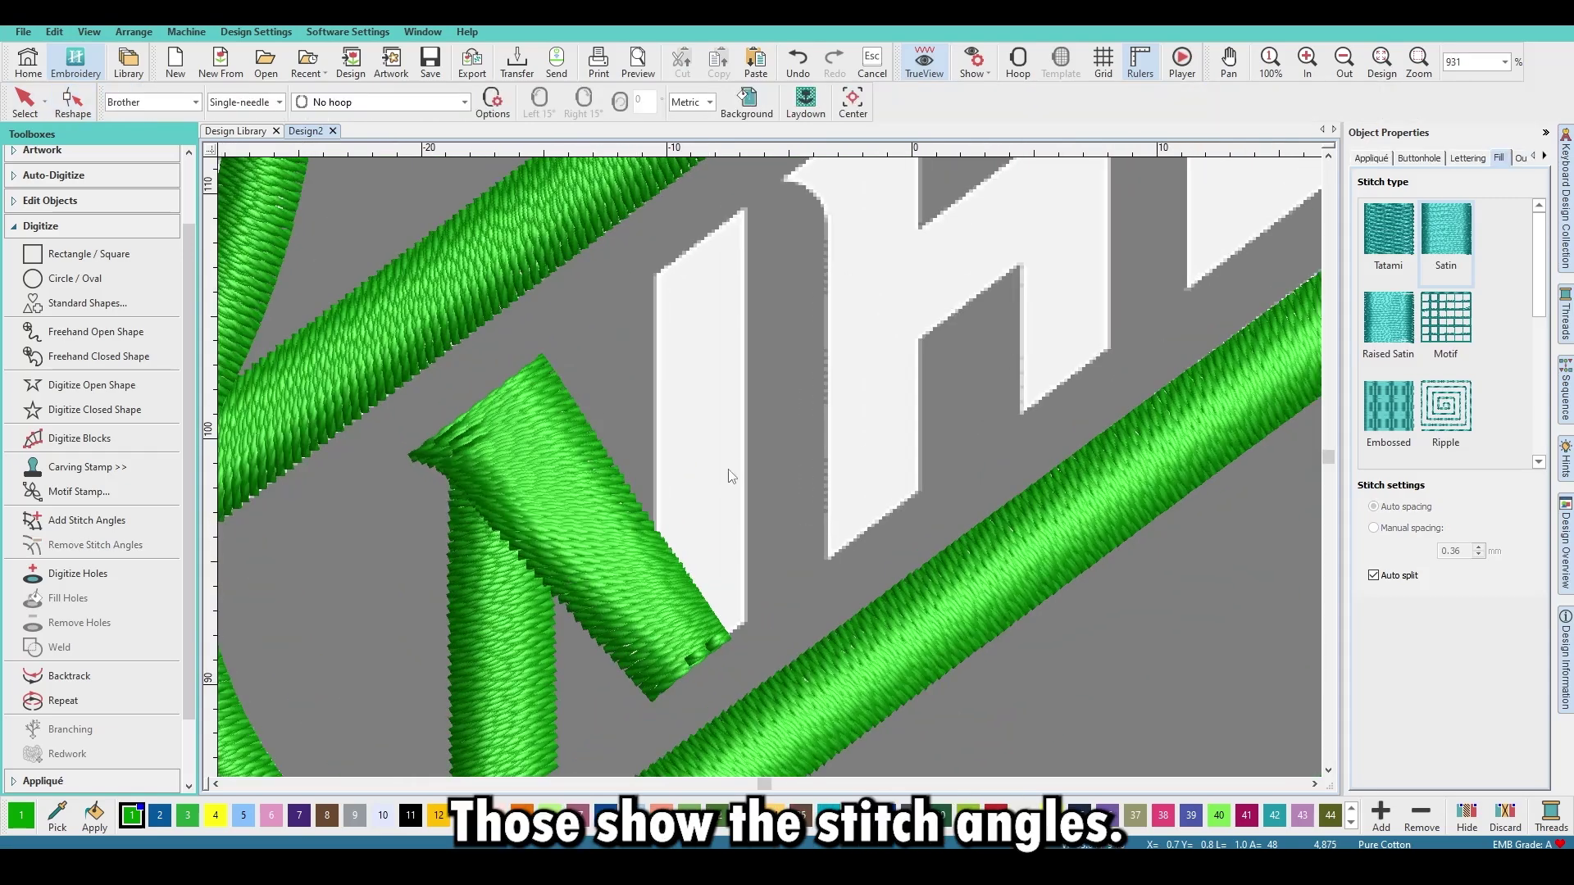
scroll(713, 489, "down", 1)
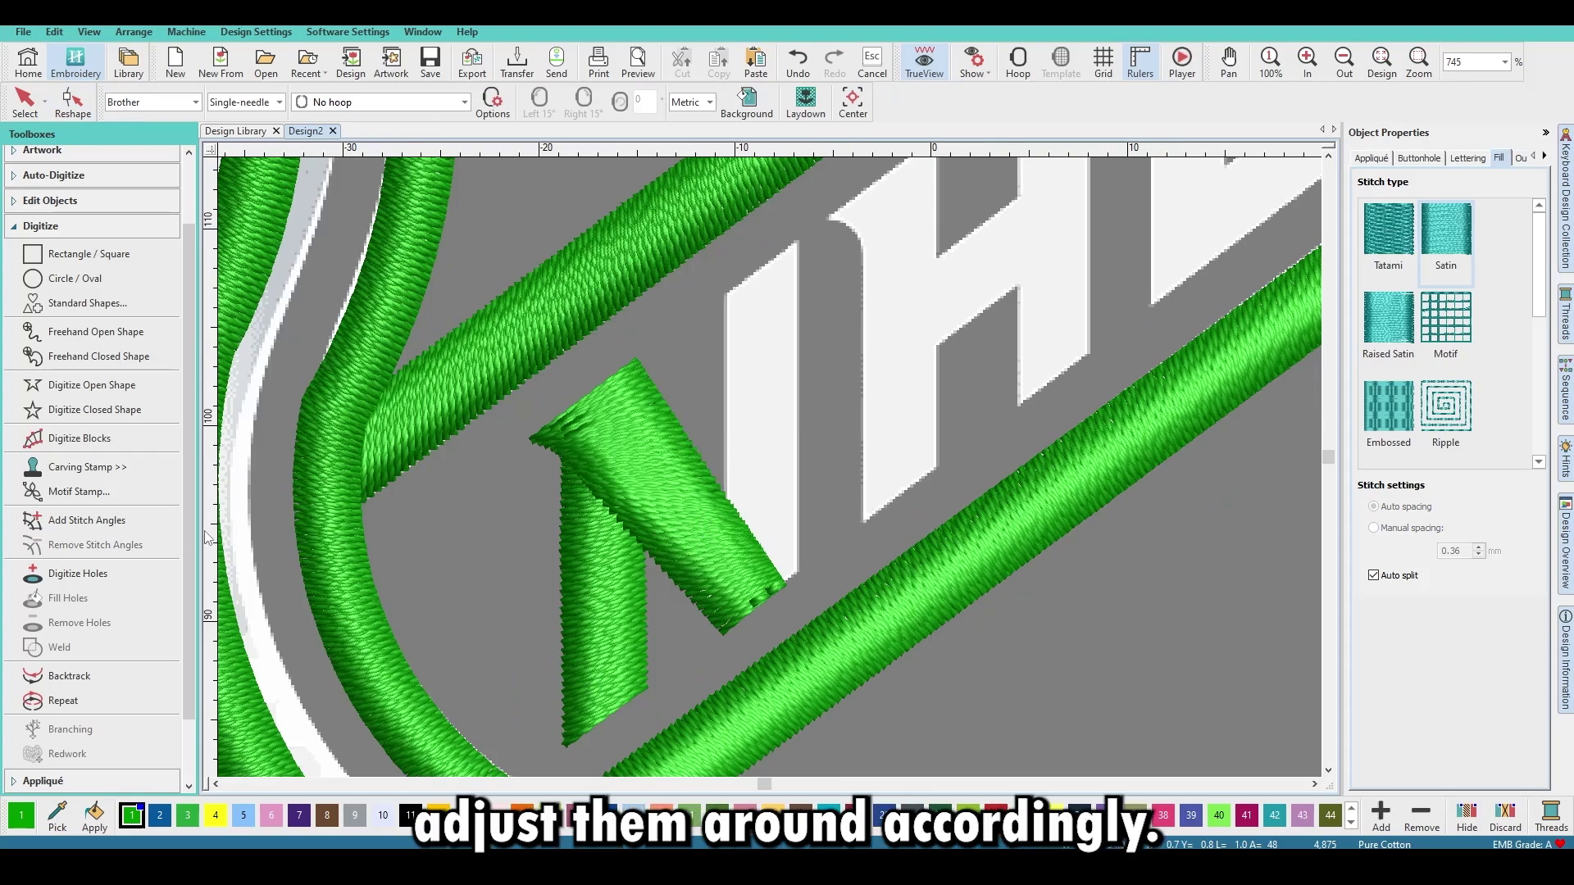
With stitch lines shown, digitize the N's right stem as a satin block from the diagonal's lower end up to the slanted top.
key("t")
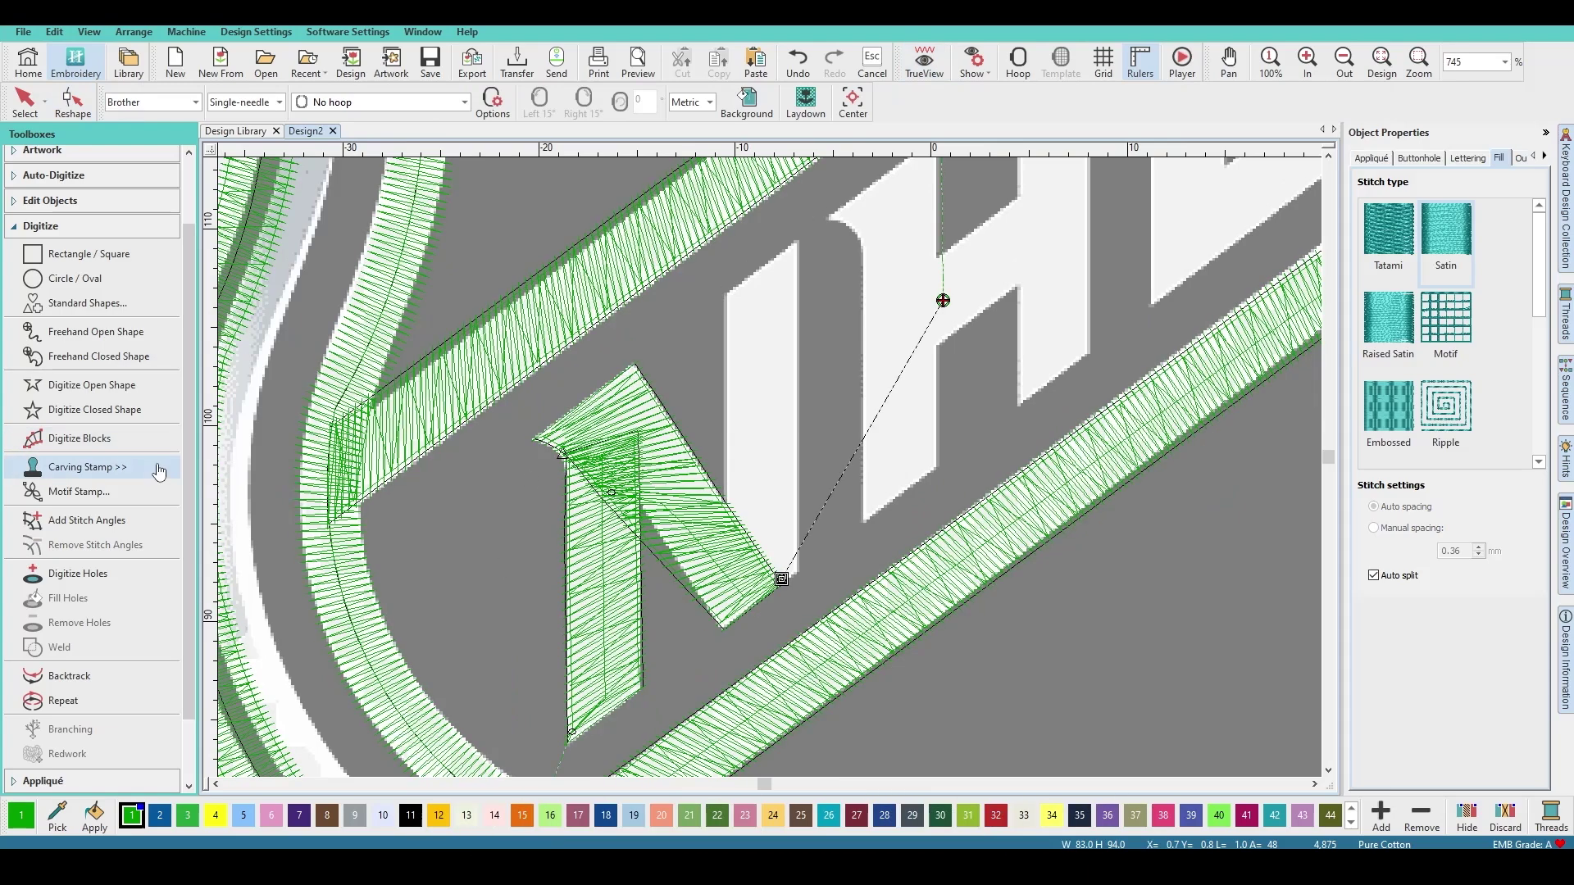
left_click(106, 443)
scroll(755, 459, "up", 2)
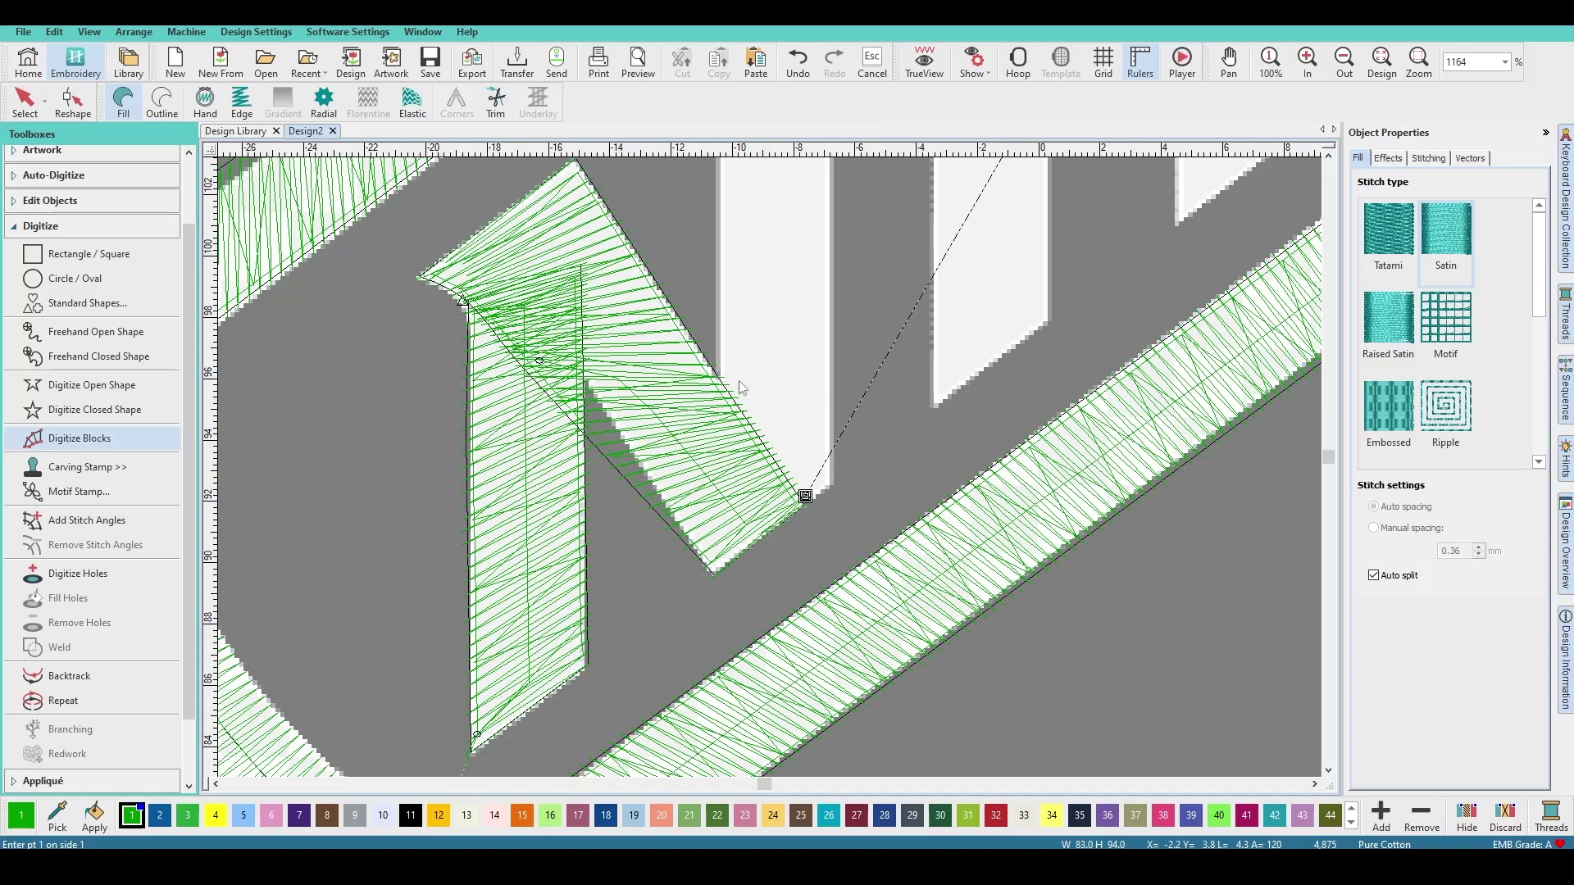
left_click(805, 496)
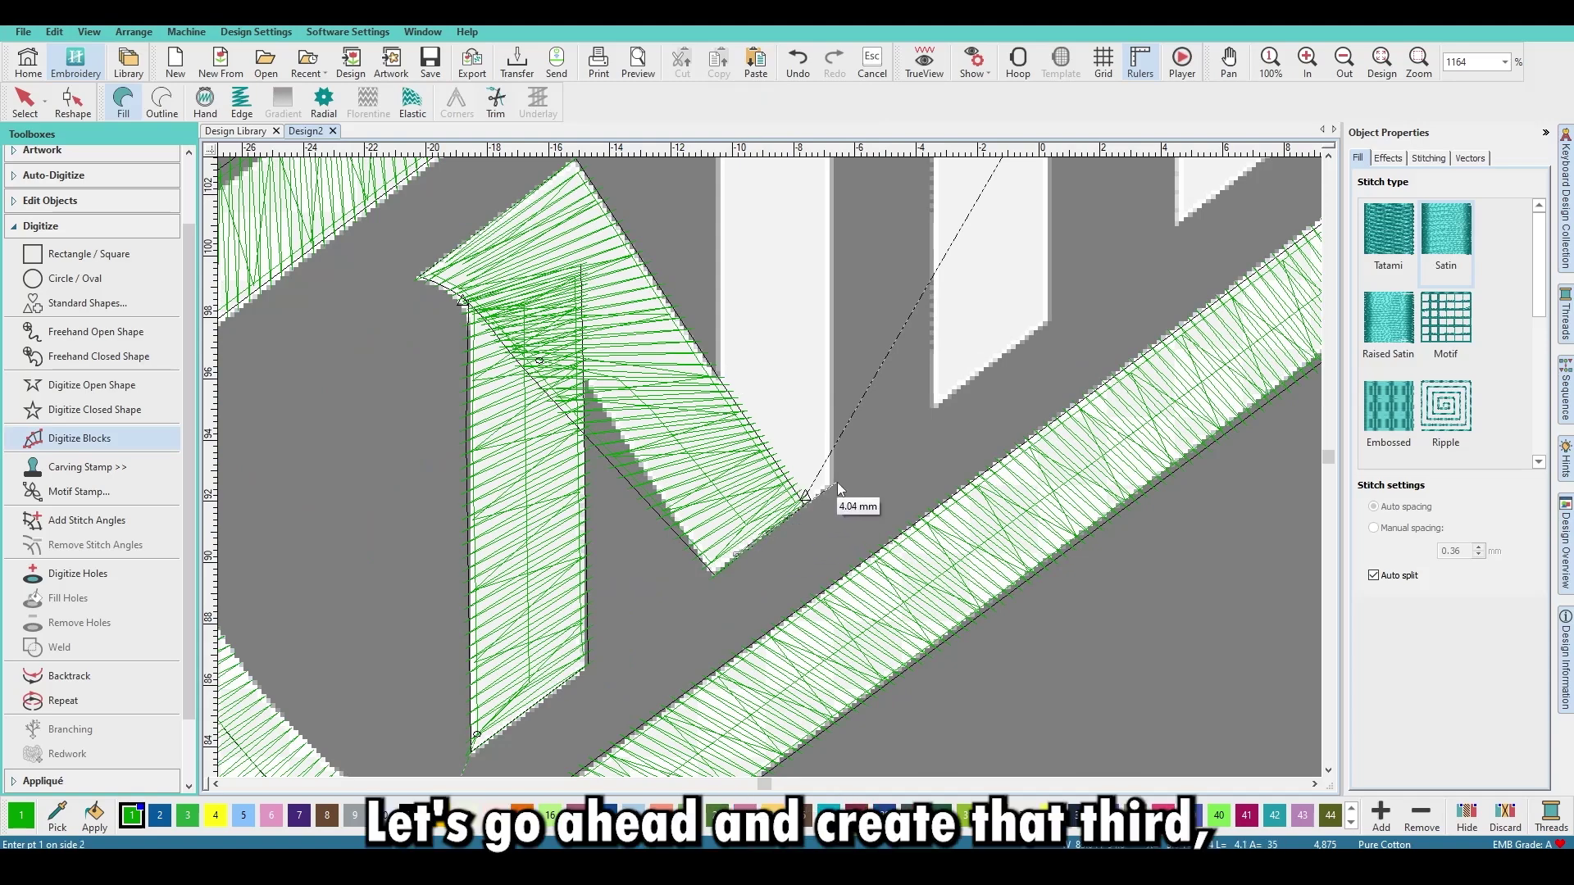
scroll(728, 297, "up", 1)
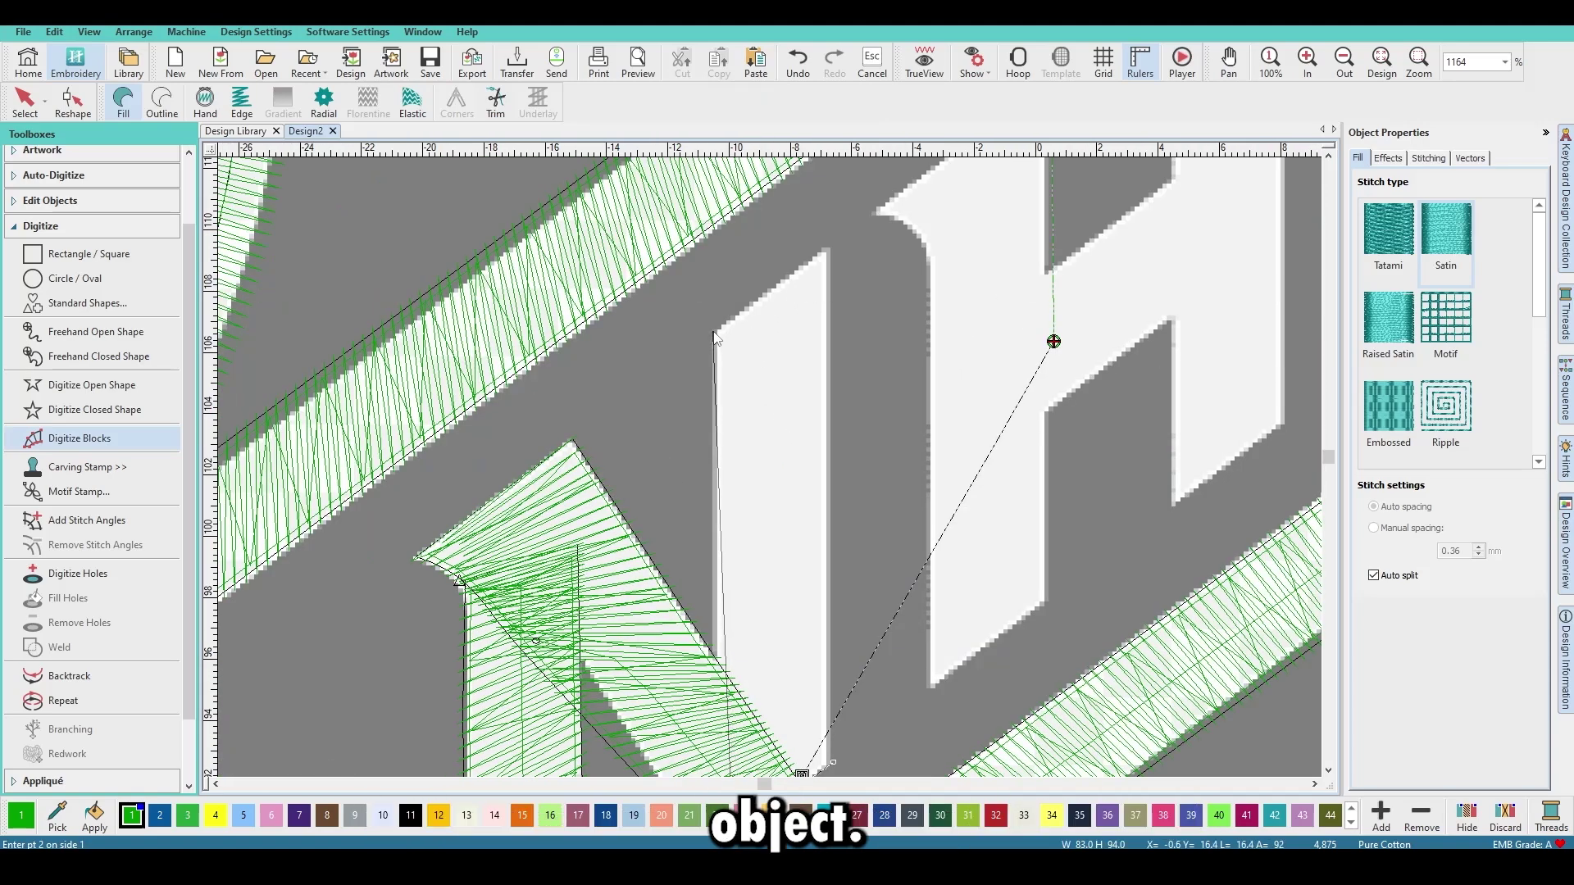
scroll(715, 338, "down", 2)
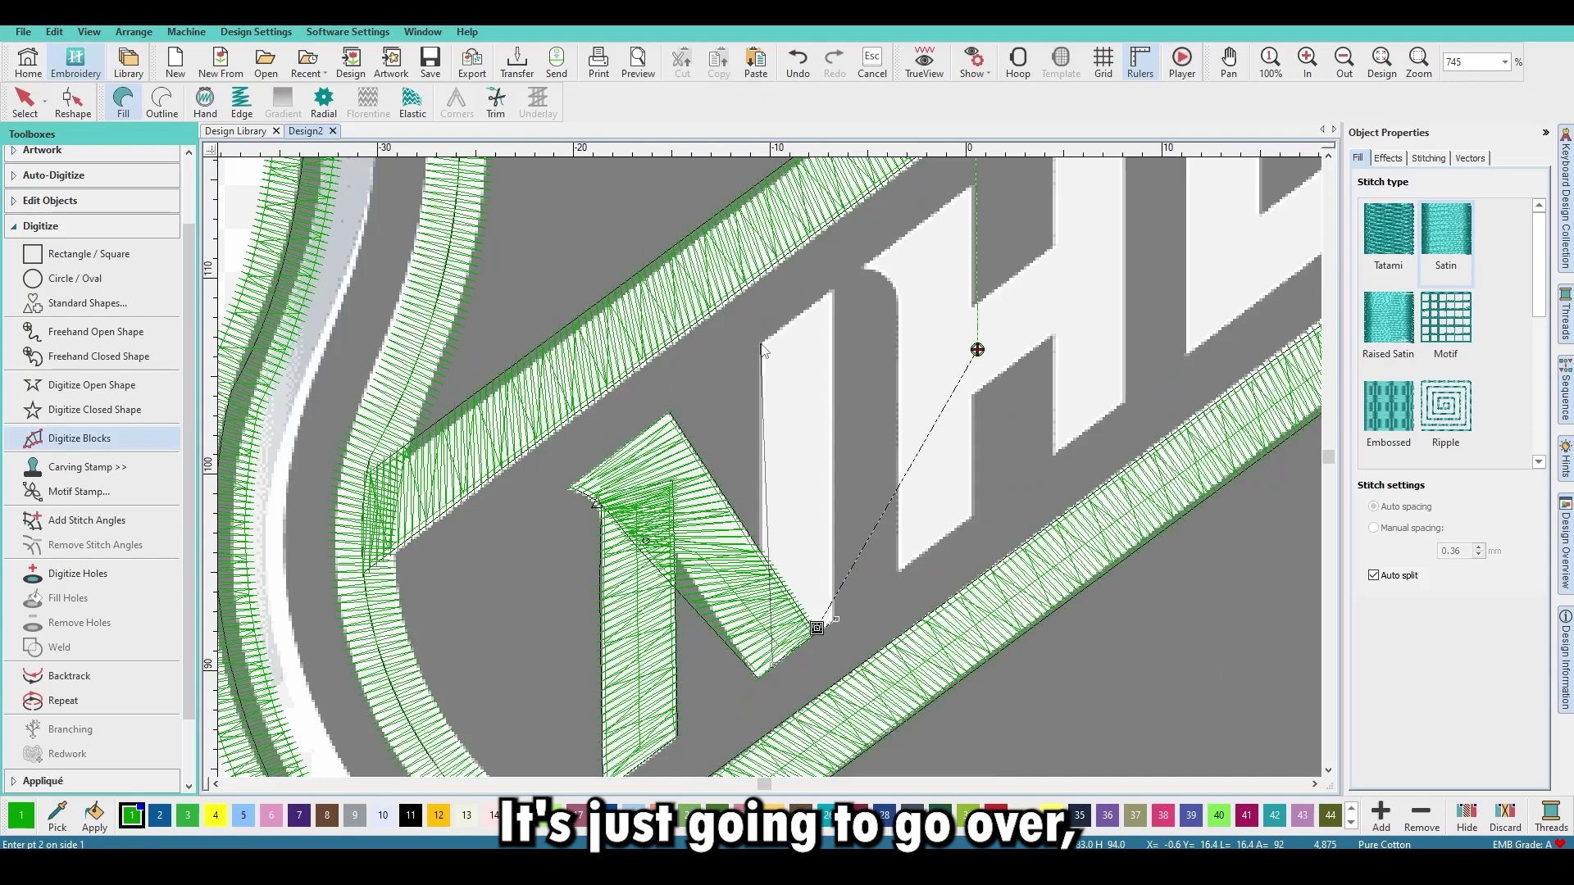
left_click(837, 293)
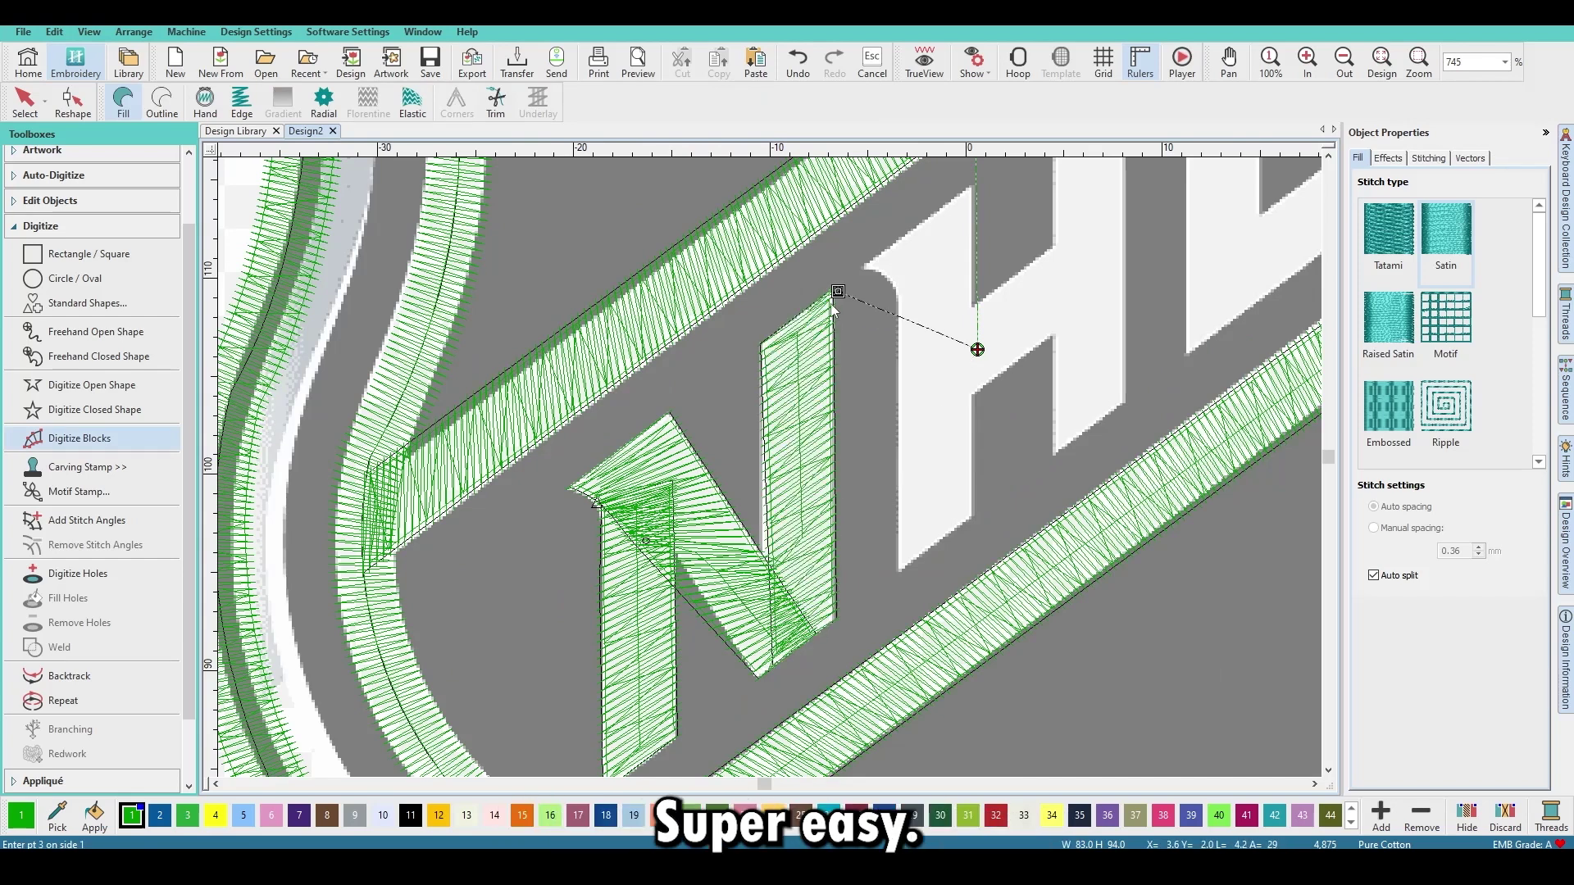
In TrueView, reshape the N's right stem block so its left corners meet the diagonal's bottom tip and cover the stem's upper-left corner.
key("Escape")
key("t")
left_click(790, 523)
key("h")
left_click_drag(773, 664, 766, 677)
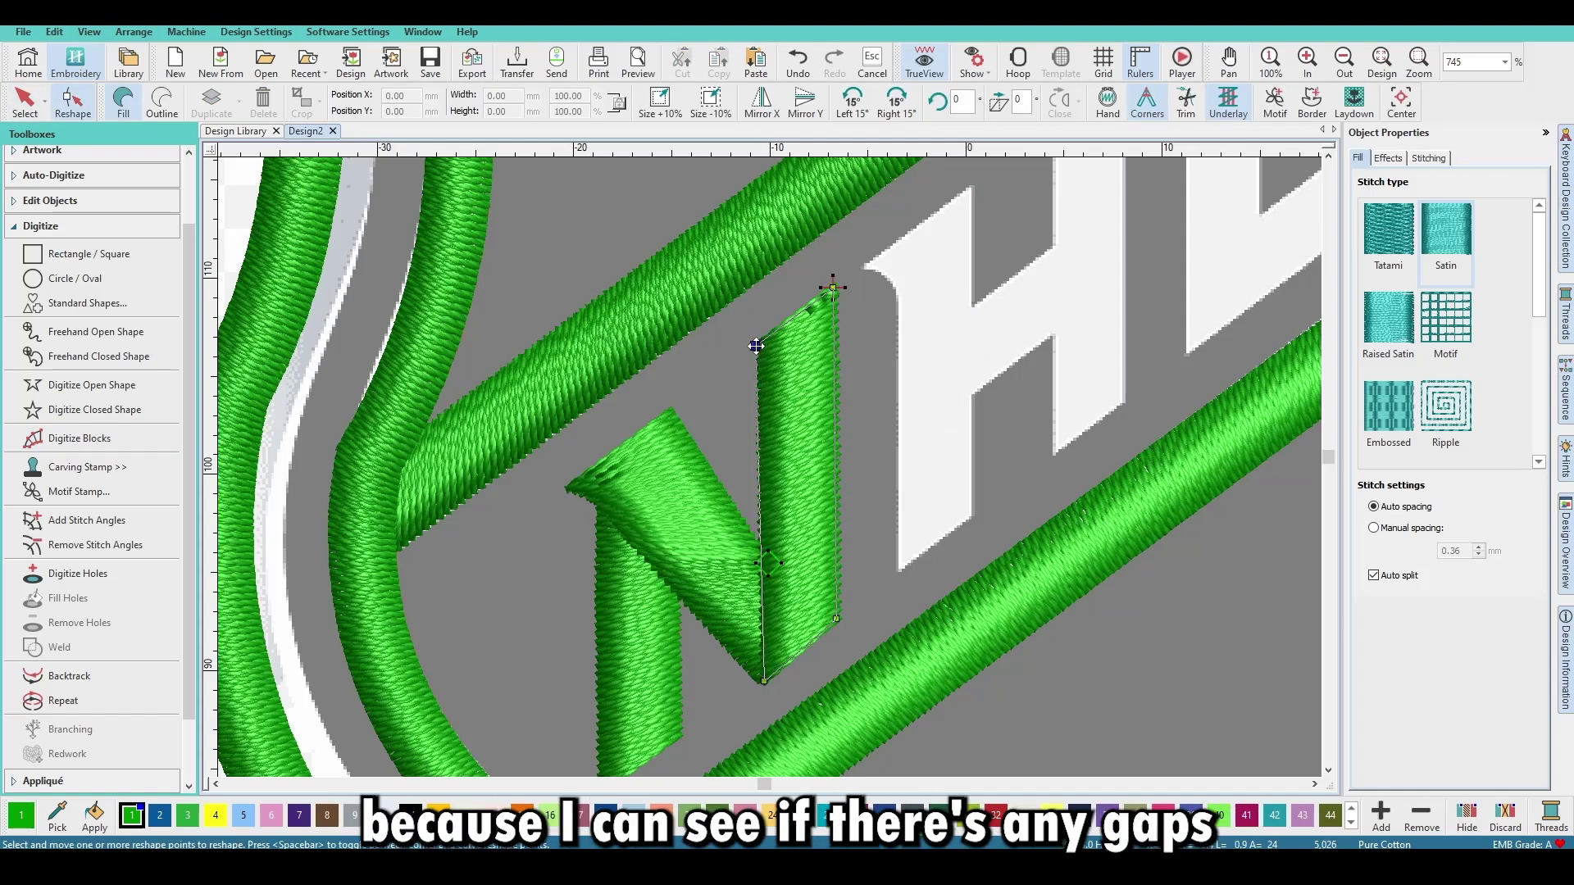
Reorder the stitching sequence so the N's diagonal block sews last, after the right stem.
left_click(740, 538)
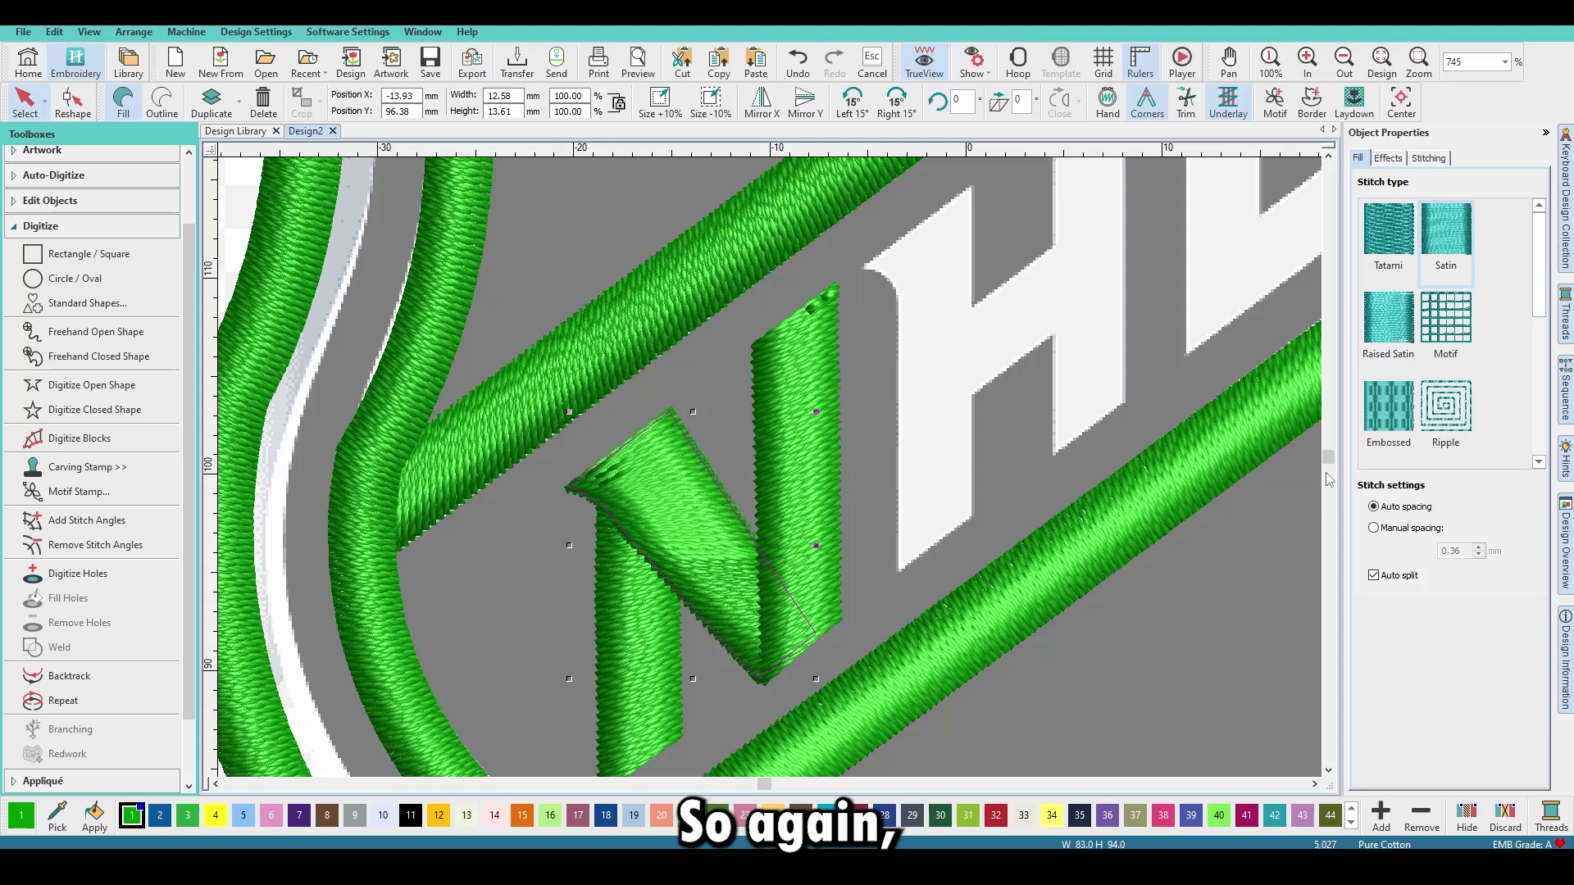
left_click(1566, 402)
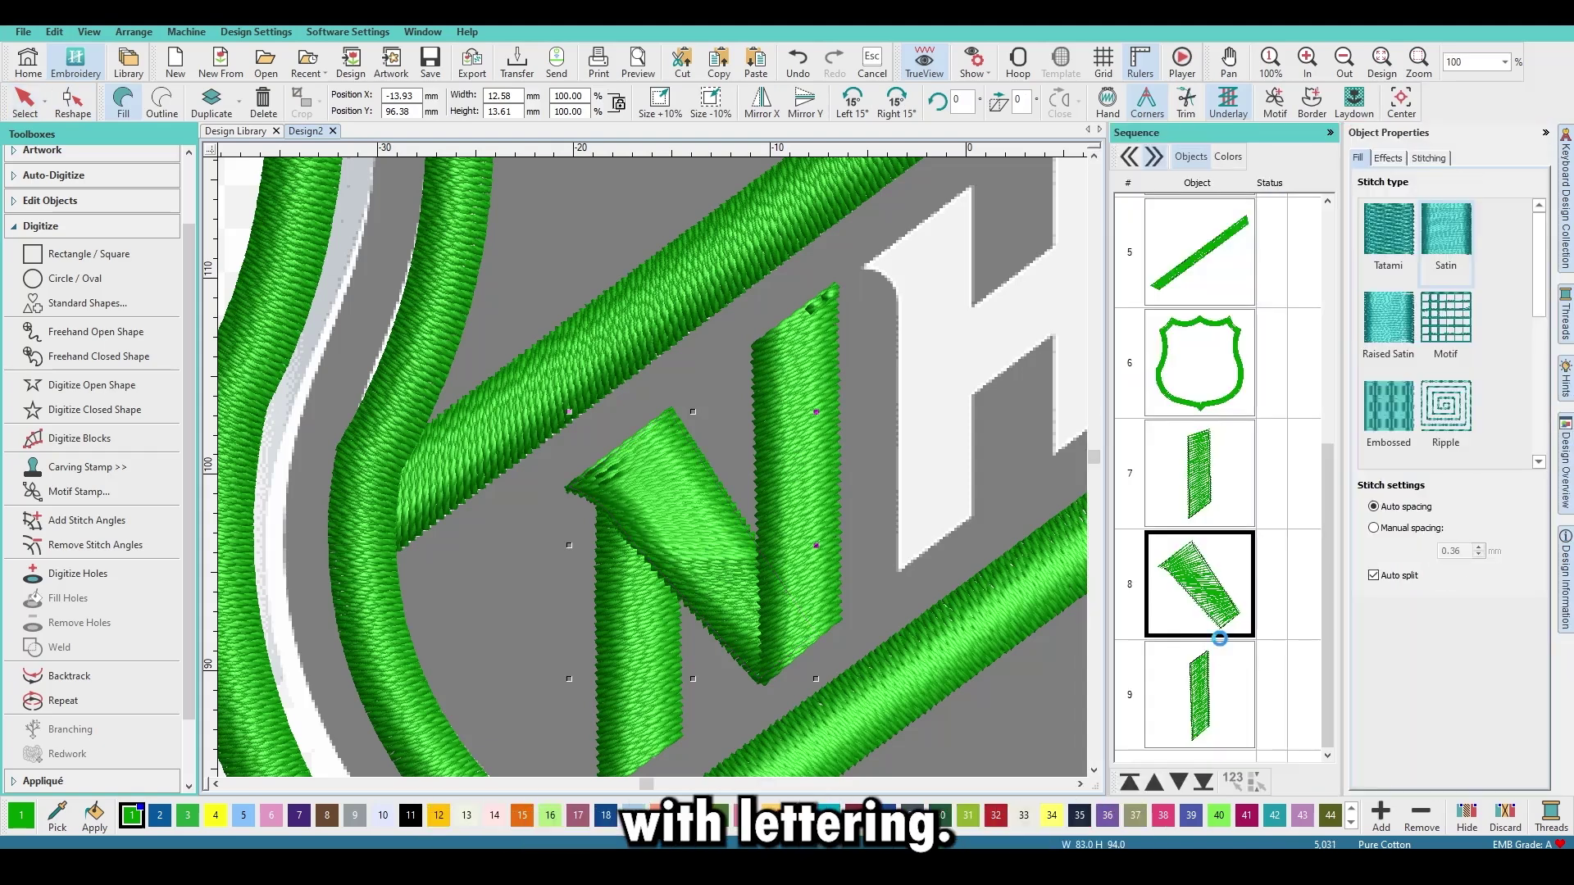
left_click_drag(1211, 629, 1222, 758)
left_click(682, 632)
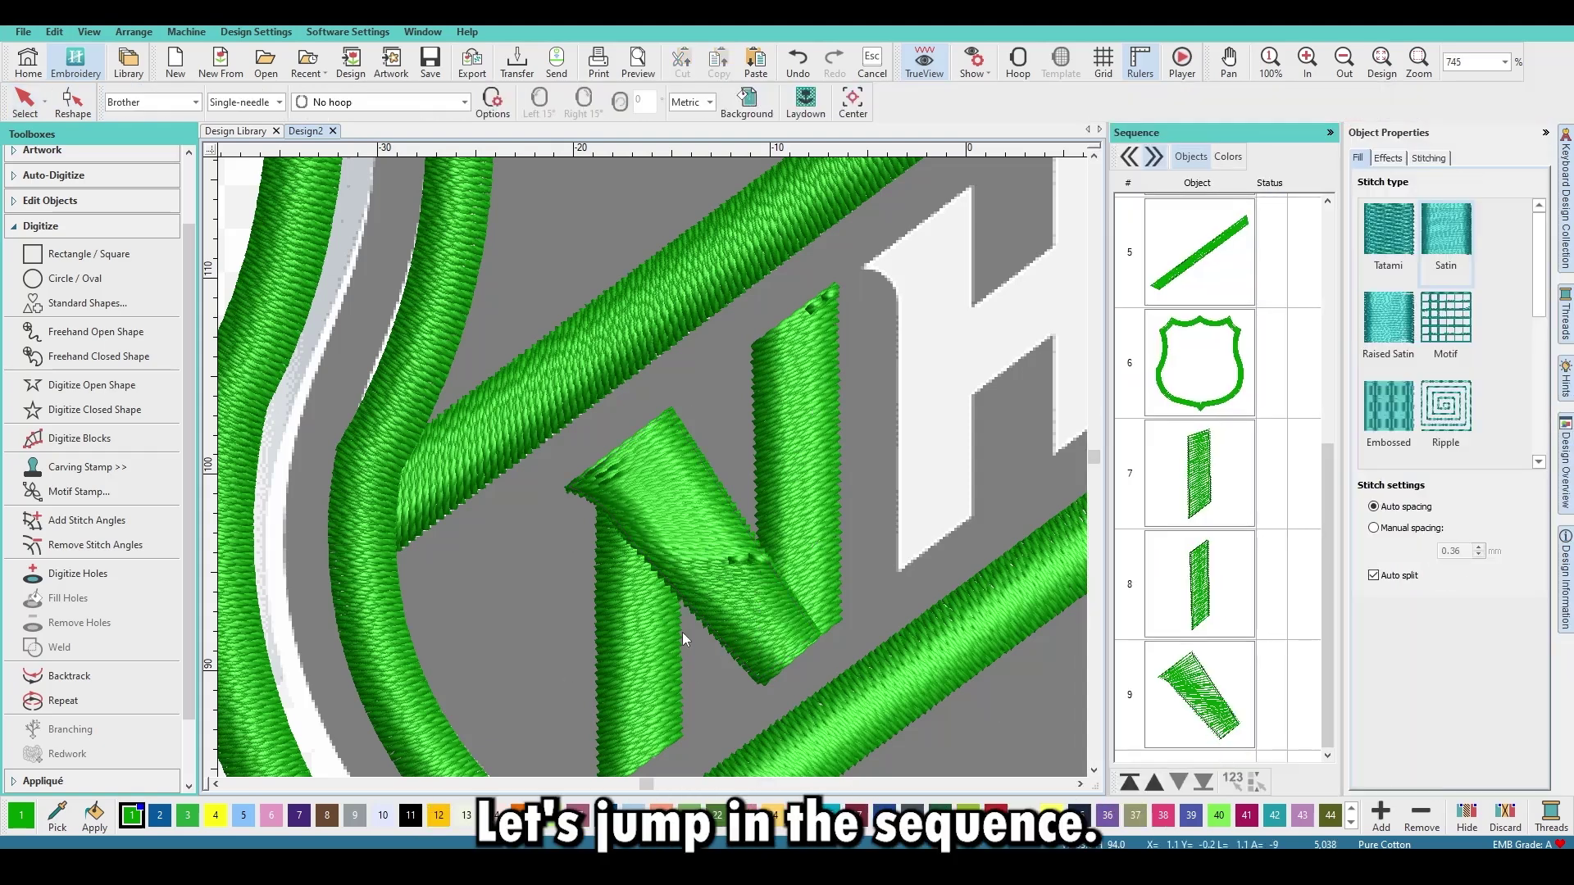
Reshape the N's diagonal block by adjusting its stitch control point near the overlap with the right stem.
left_click(733, 561)
key("h")
left_click_drag(769, 555, 730, 484)
key("Escape")
left_click(779, 620)
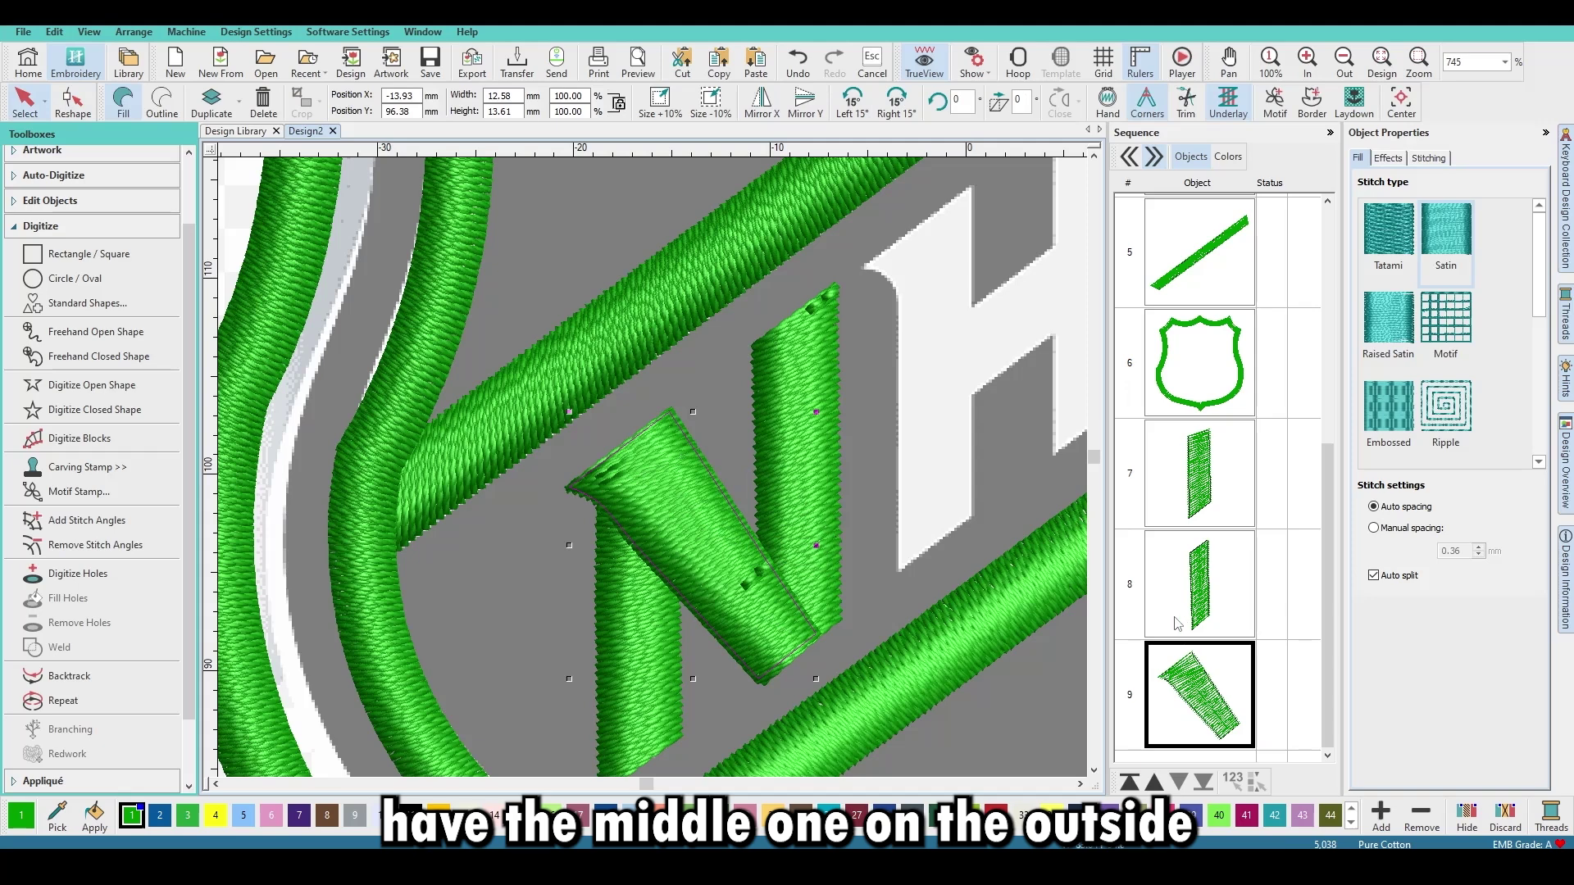
left_click(819, 536)
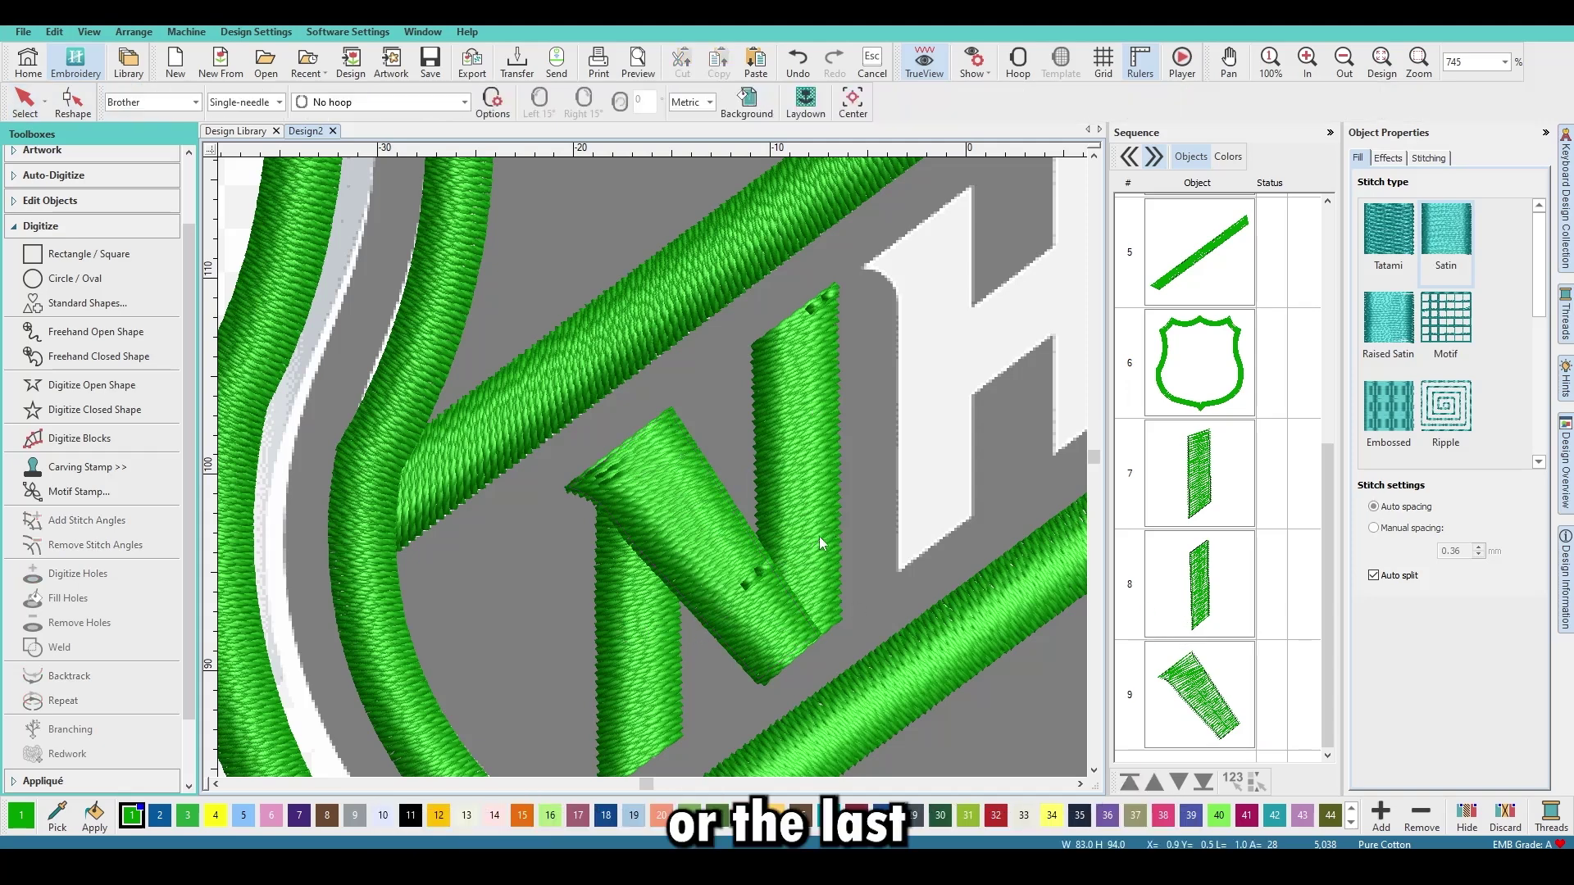
Set the stitch end point of the N's left stem at its upper-right corner beneath the diagonal.
left_click(626, 662)
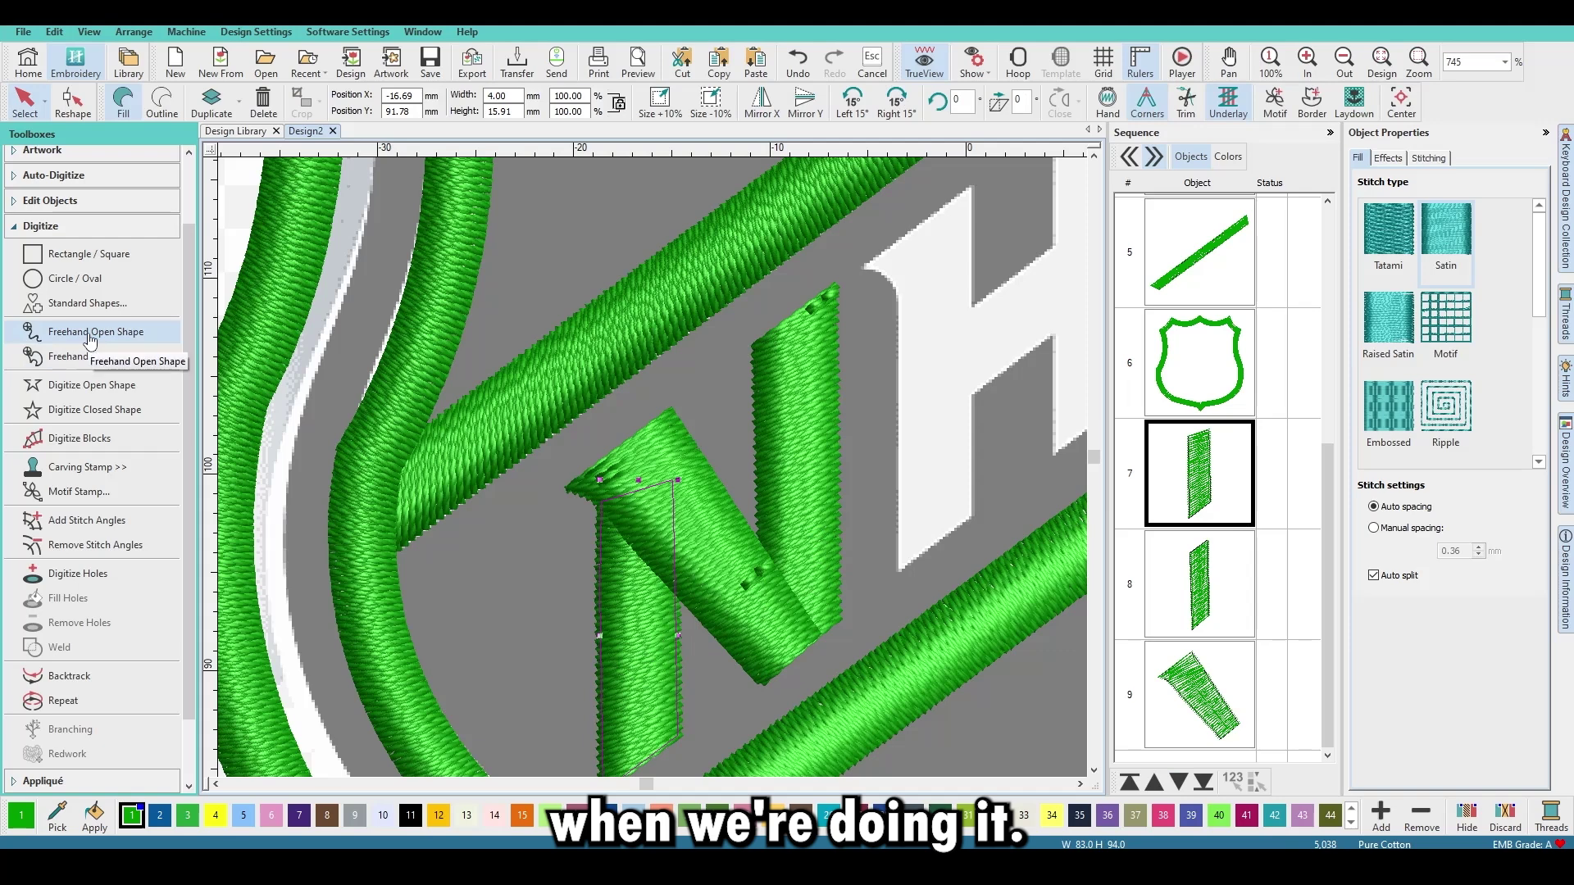
key("h")
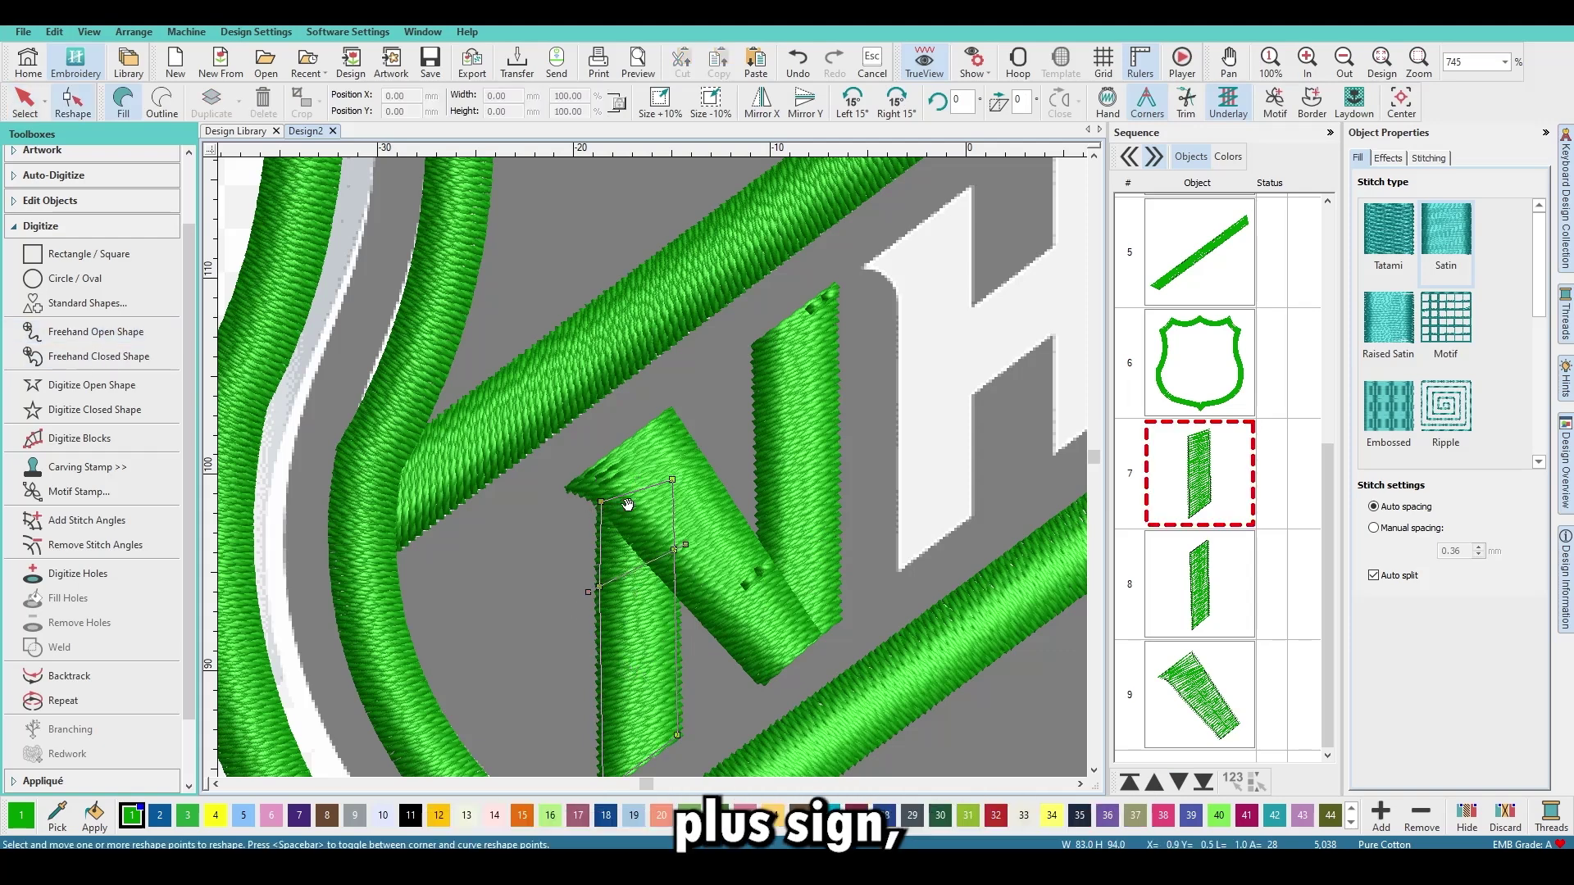
left_click(671, 481)
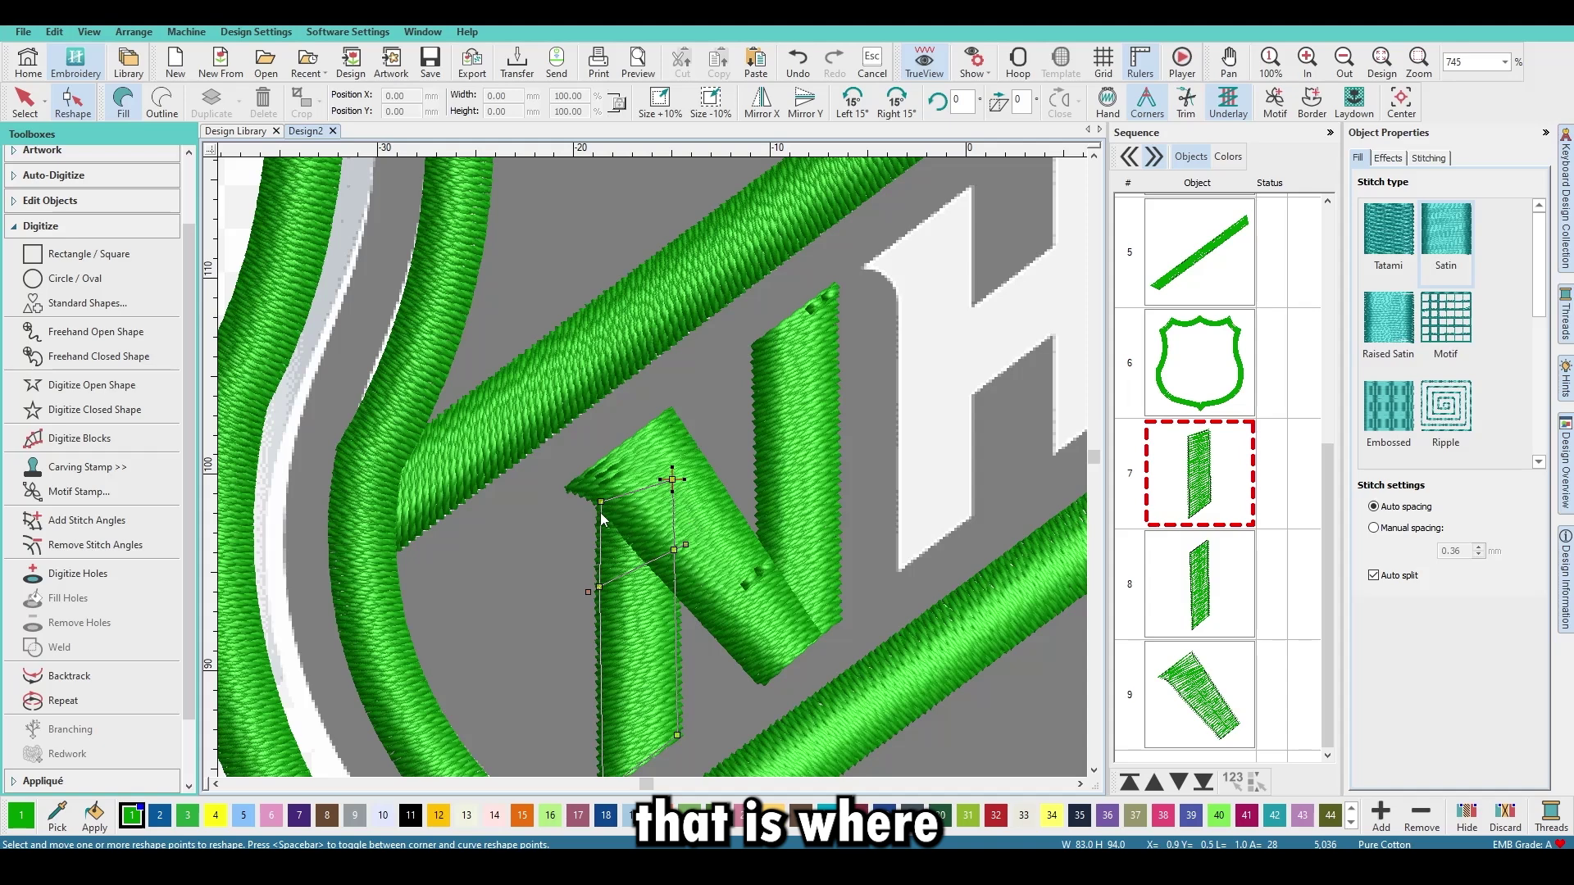
Digitize a Single Run travel line from the left stem's upper-right corner toward the N's bottom tip, sequenced right after the left stem.
left_click(88, 385)
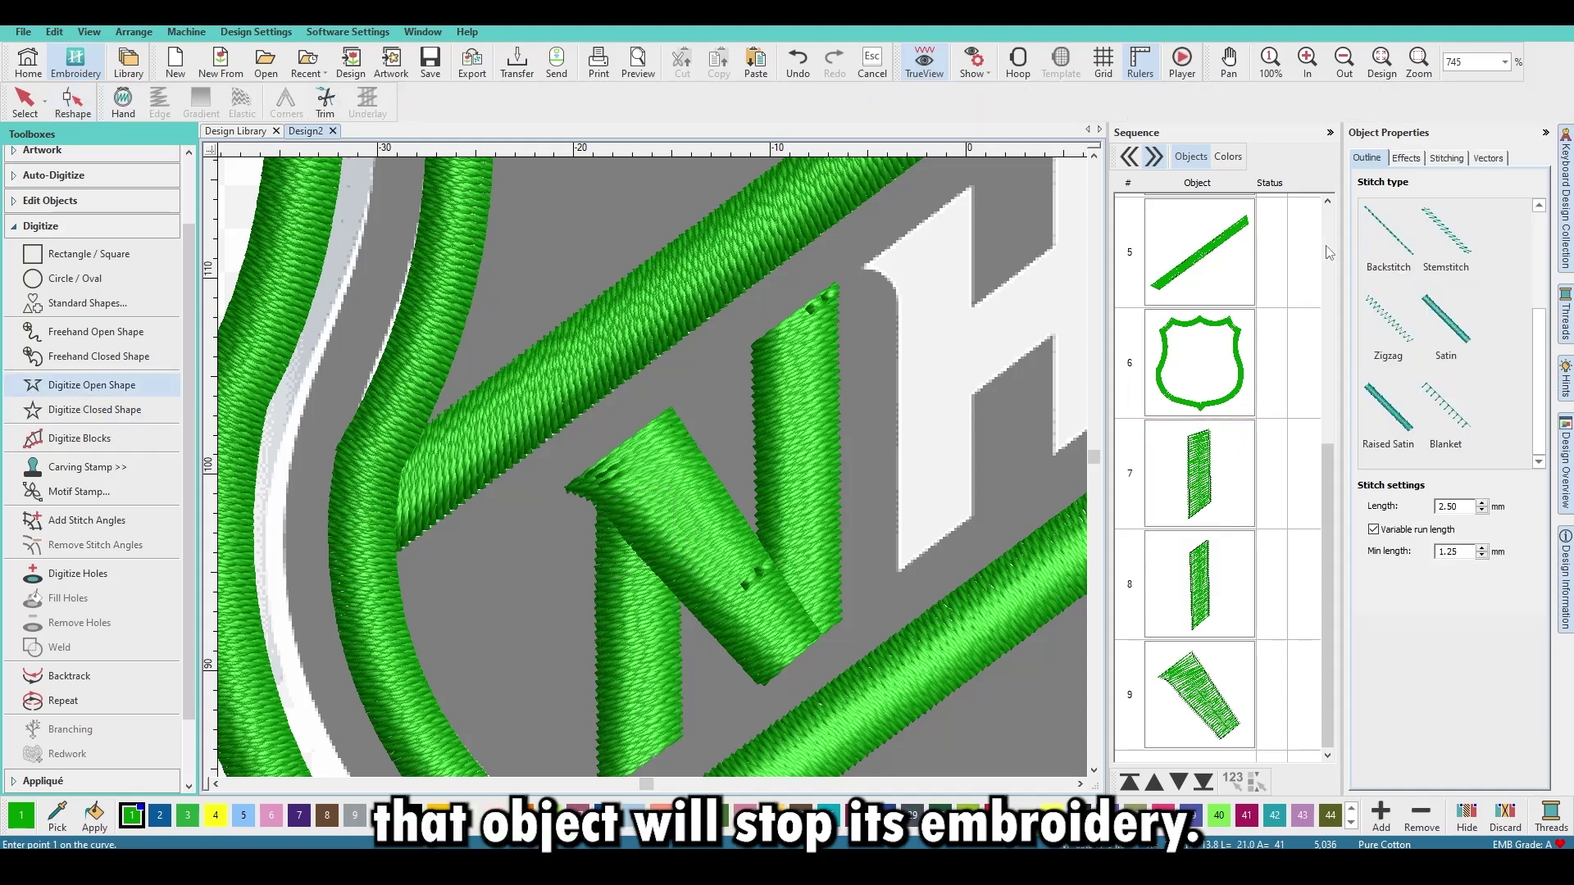
left_click(1393, 236)
left_click(1382, 263)
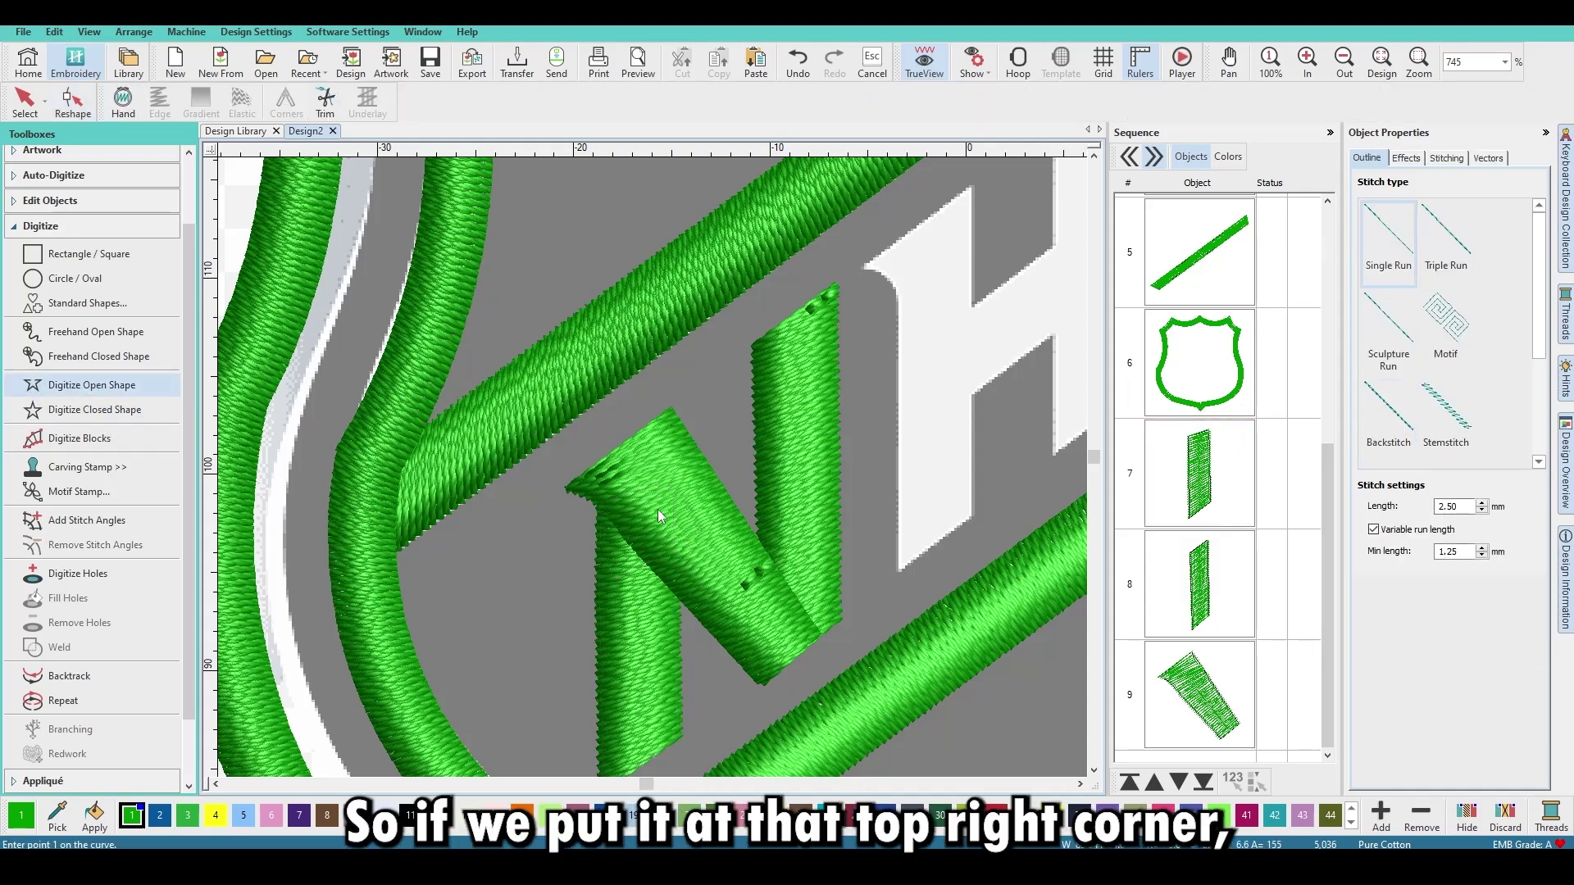
key("t")
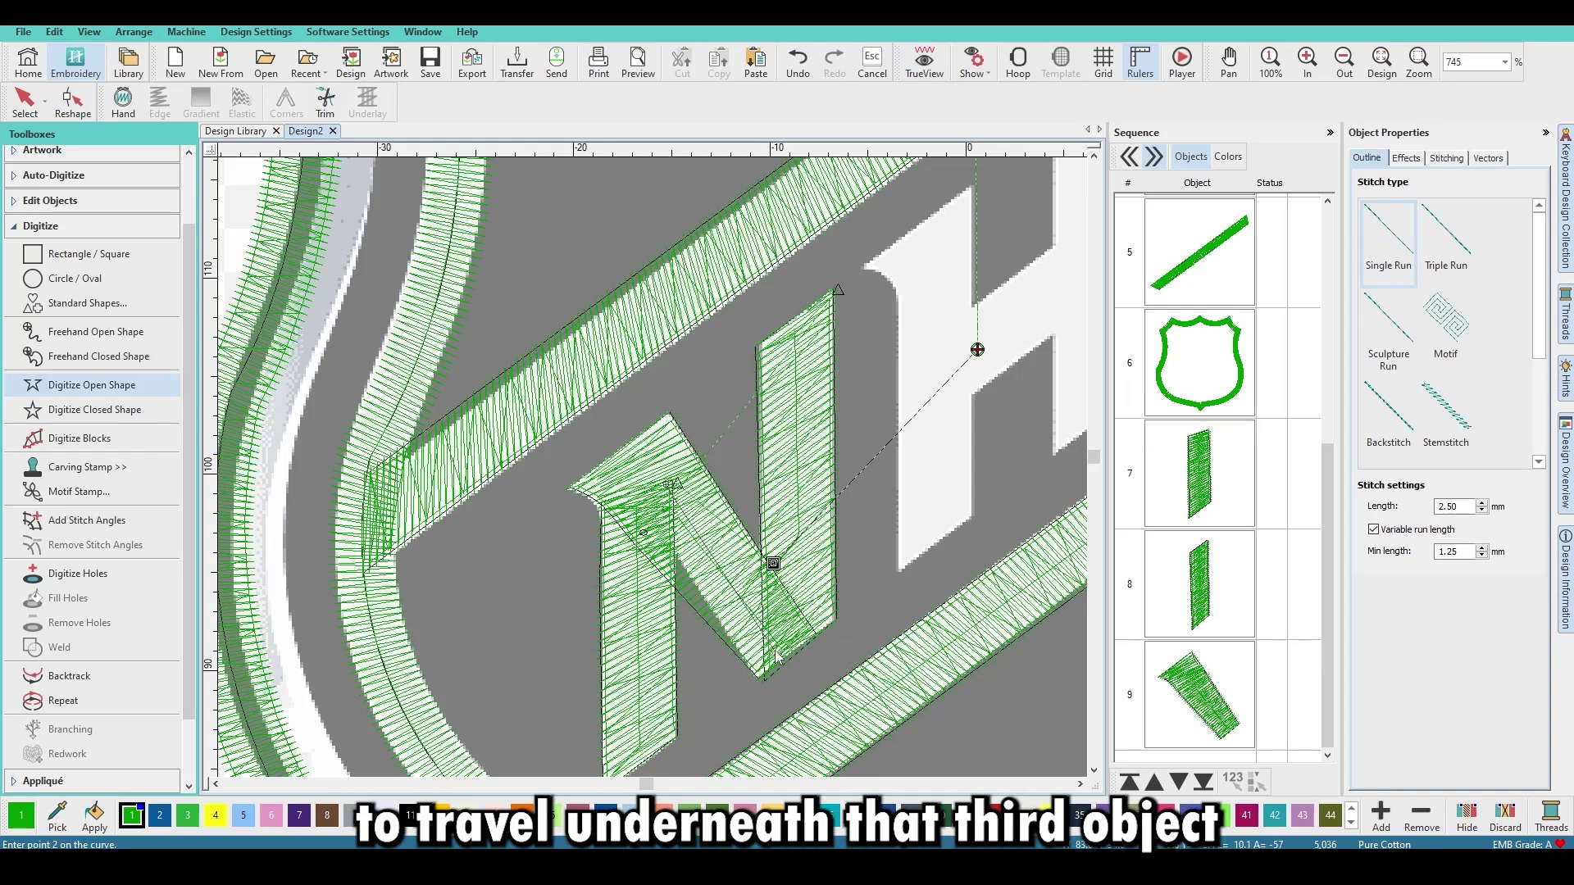
key("Return")
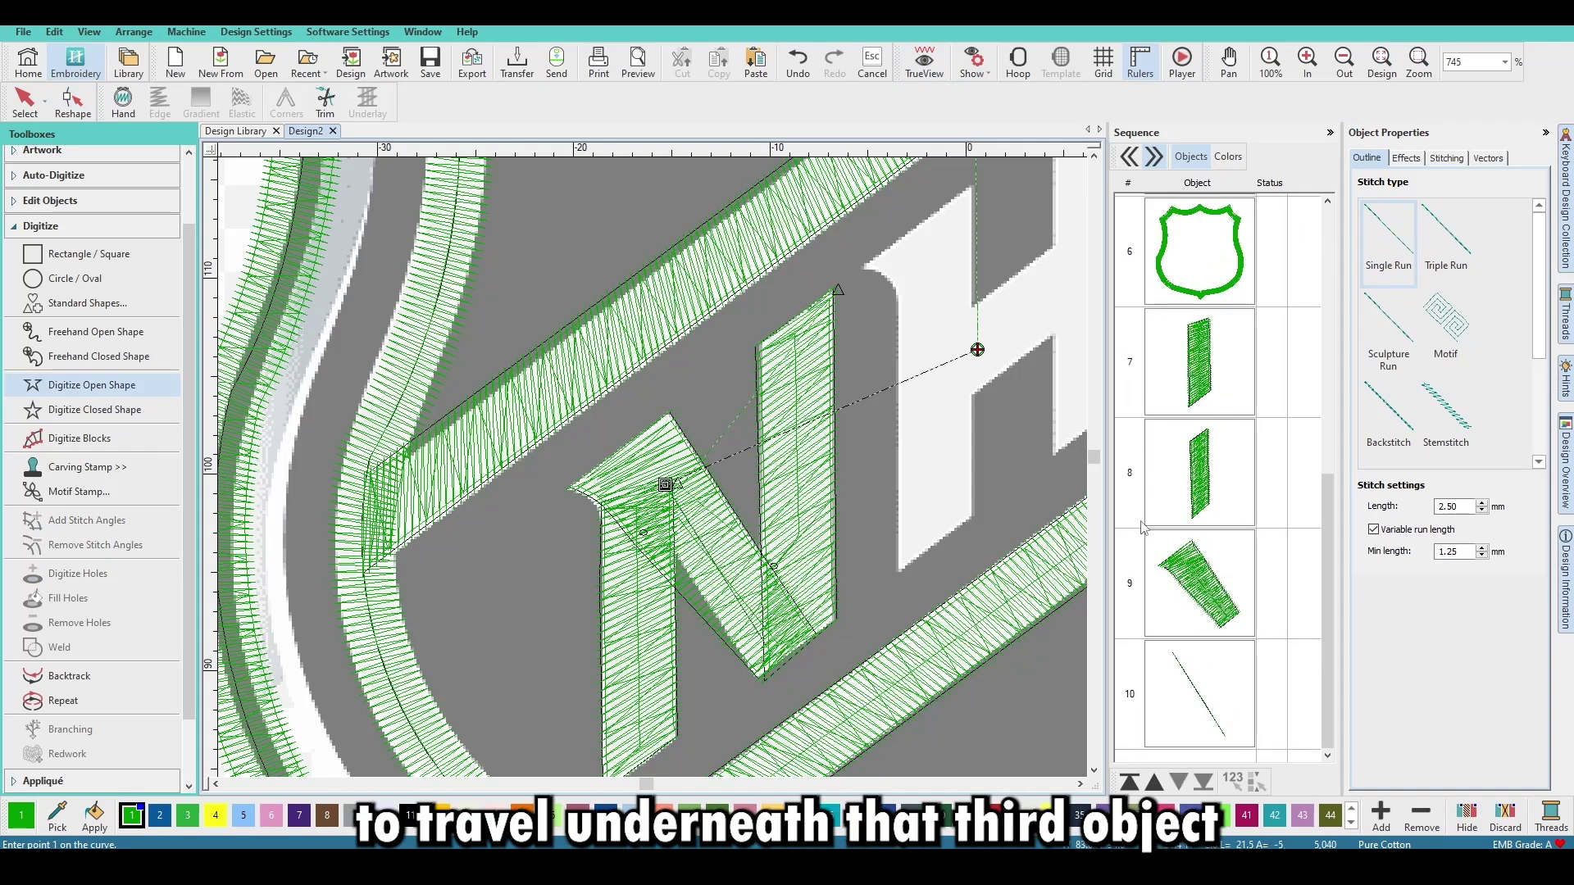
left_click_drag(1210, 706, 1237, 455)
left_click(843, 520)
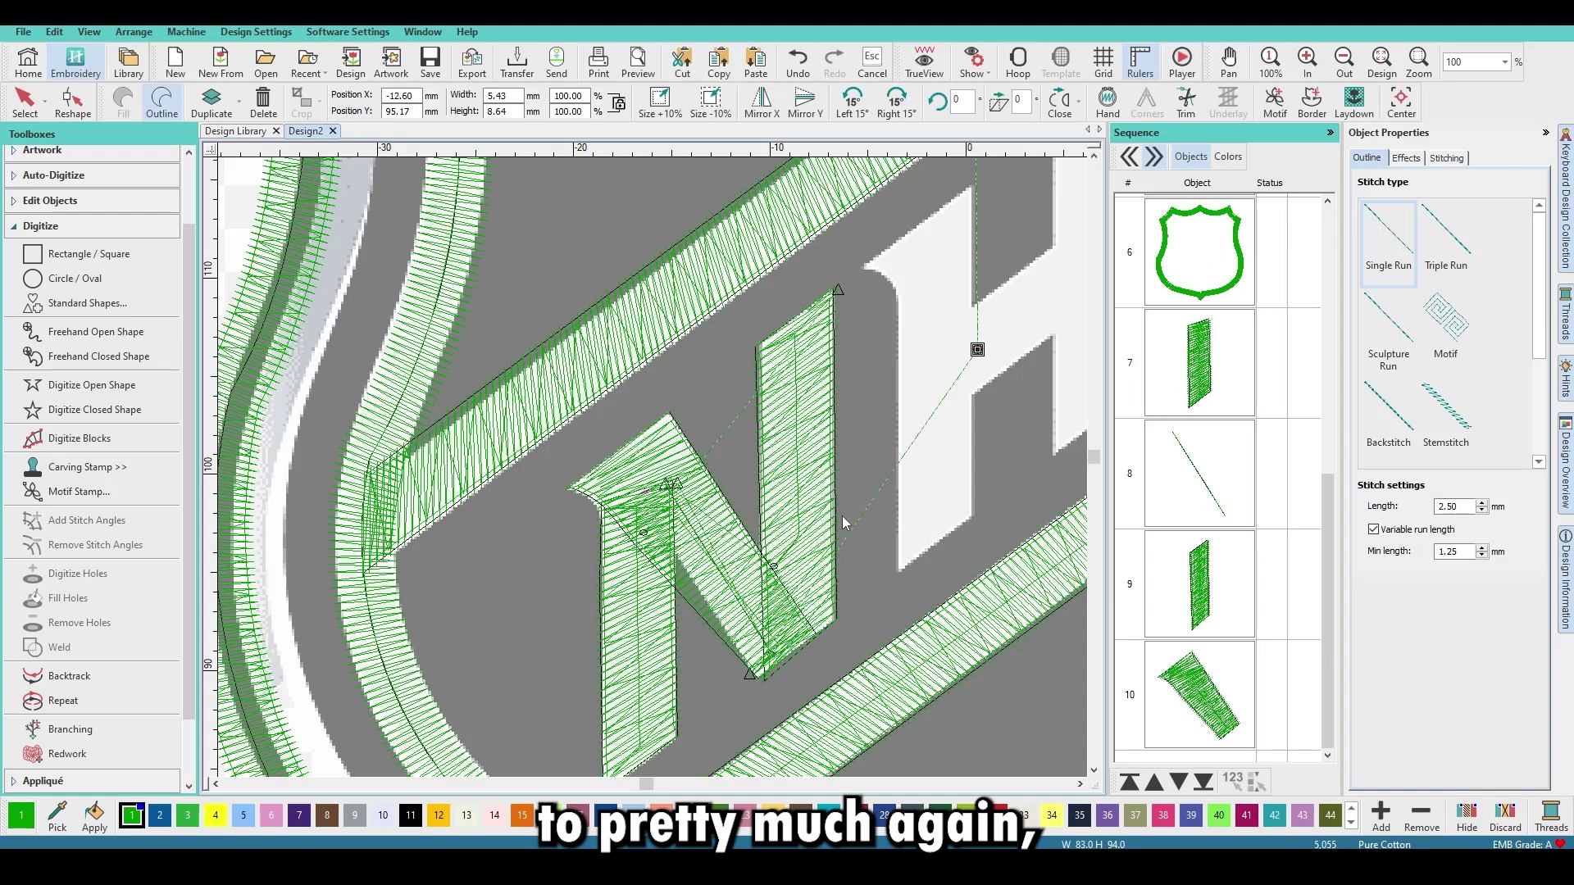
Reshape the N's right stem so its stitching starts where the travel line ends, and restore TrueView.
left_click(794, 443)
key("h")
key("Escape")
key("t")
Select the N's three satin blocks and its travel line and apply Closest Join to them.
left_click_drag(698, 594, 609, 469)
left_click(572, 494)
left_click(652, 449, "shift")
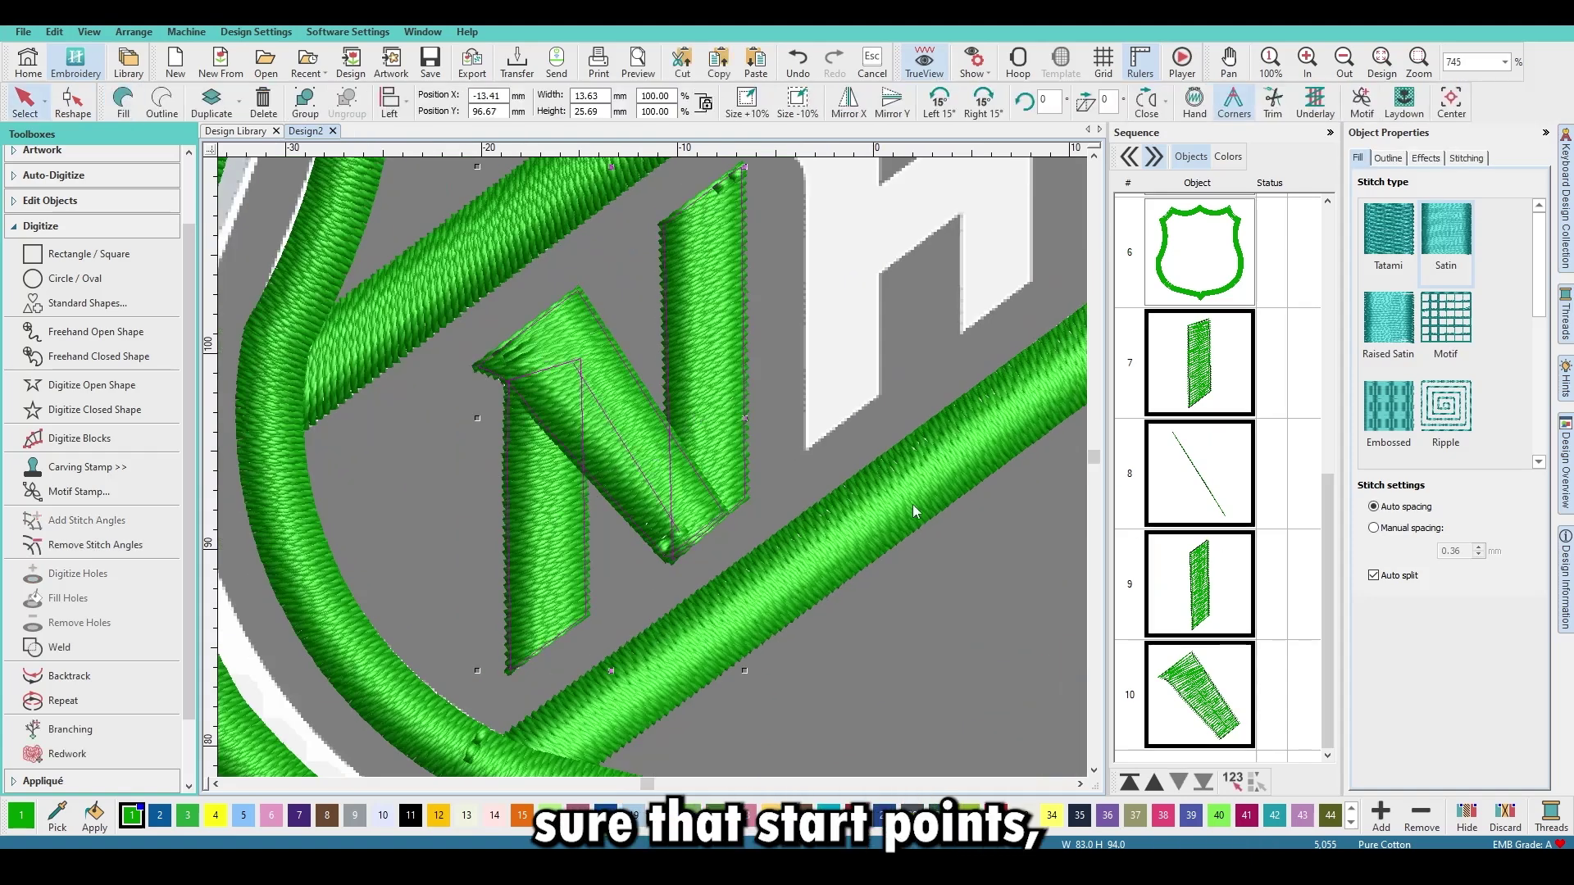
scroll(55, 772, "down", 1)
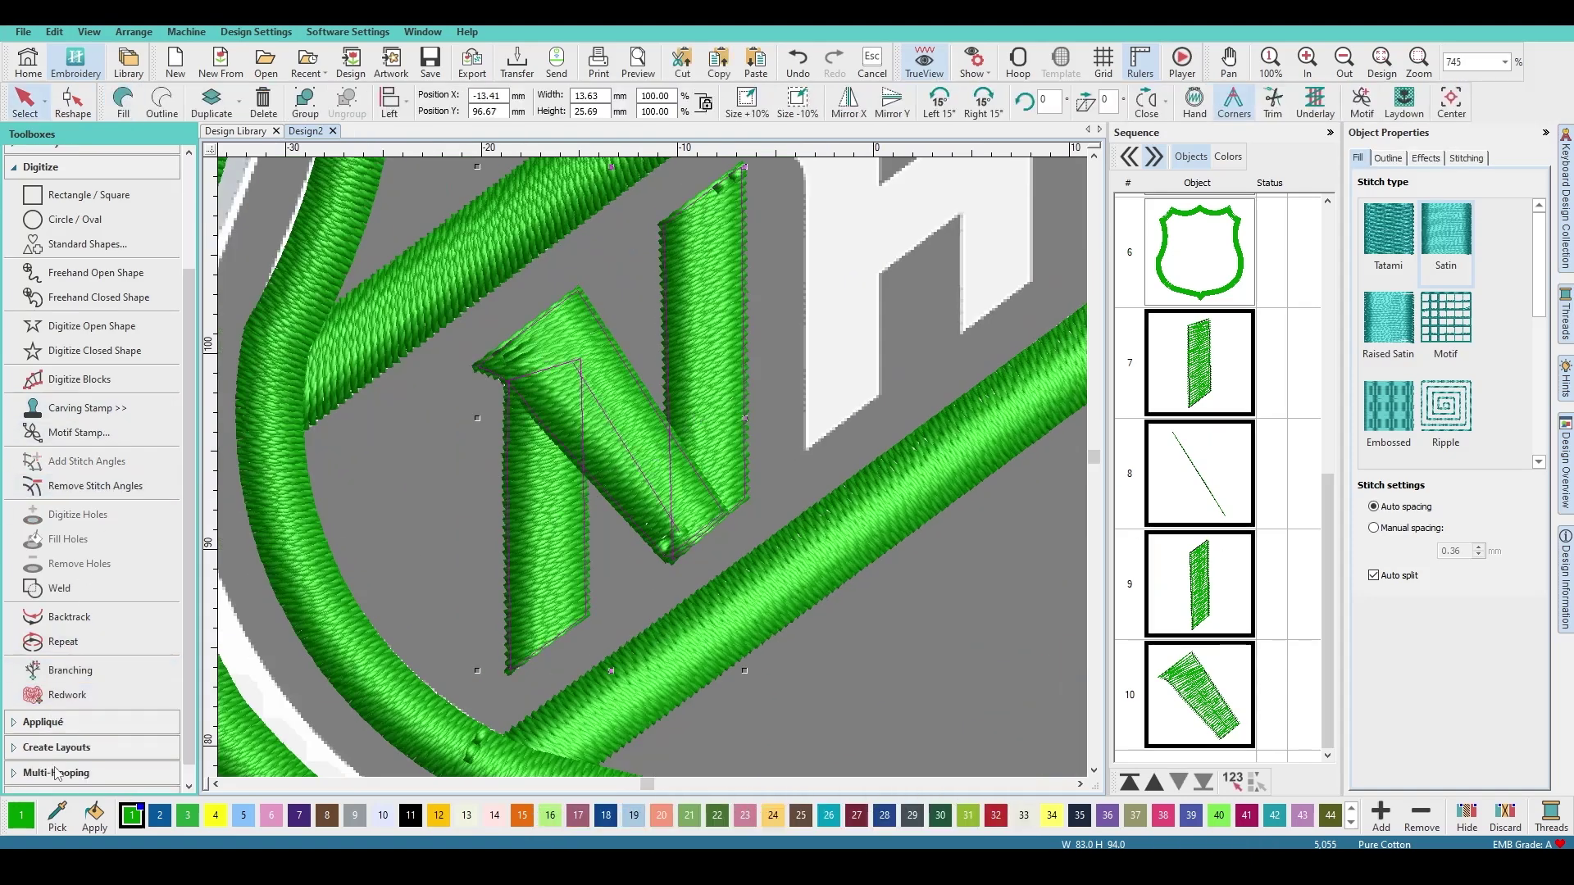
scroll(74, 204, "up", 2)
left_click(54, 236)
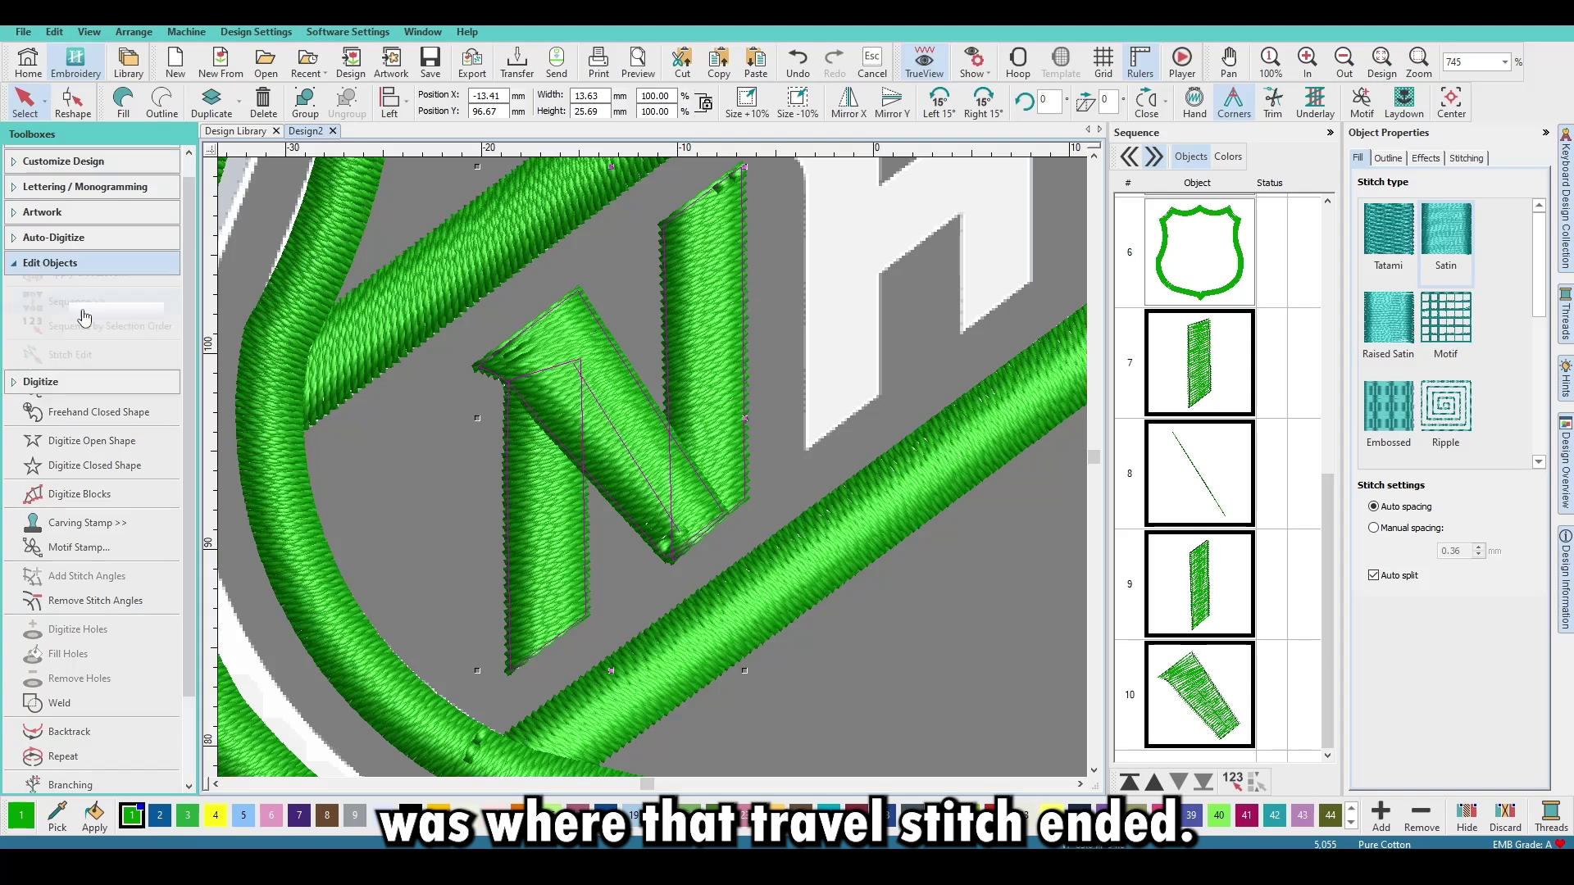
left_click(92, 674)
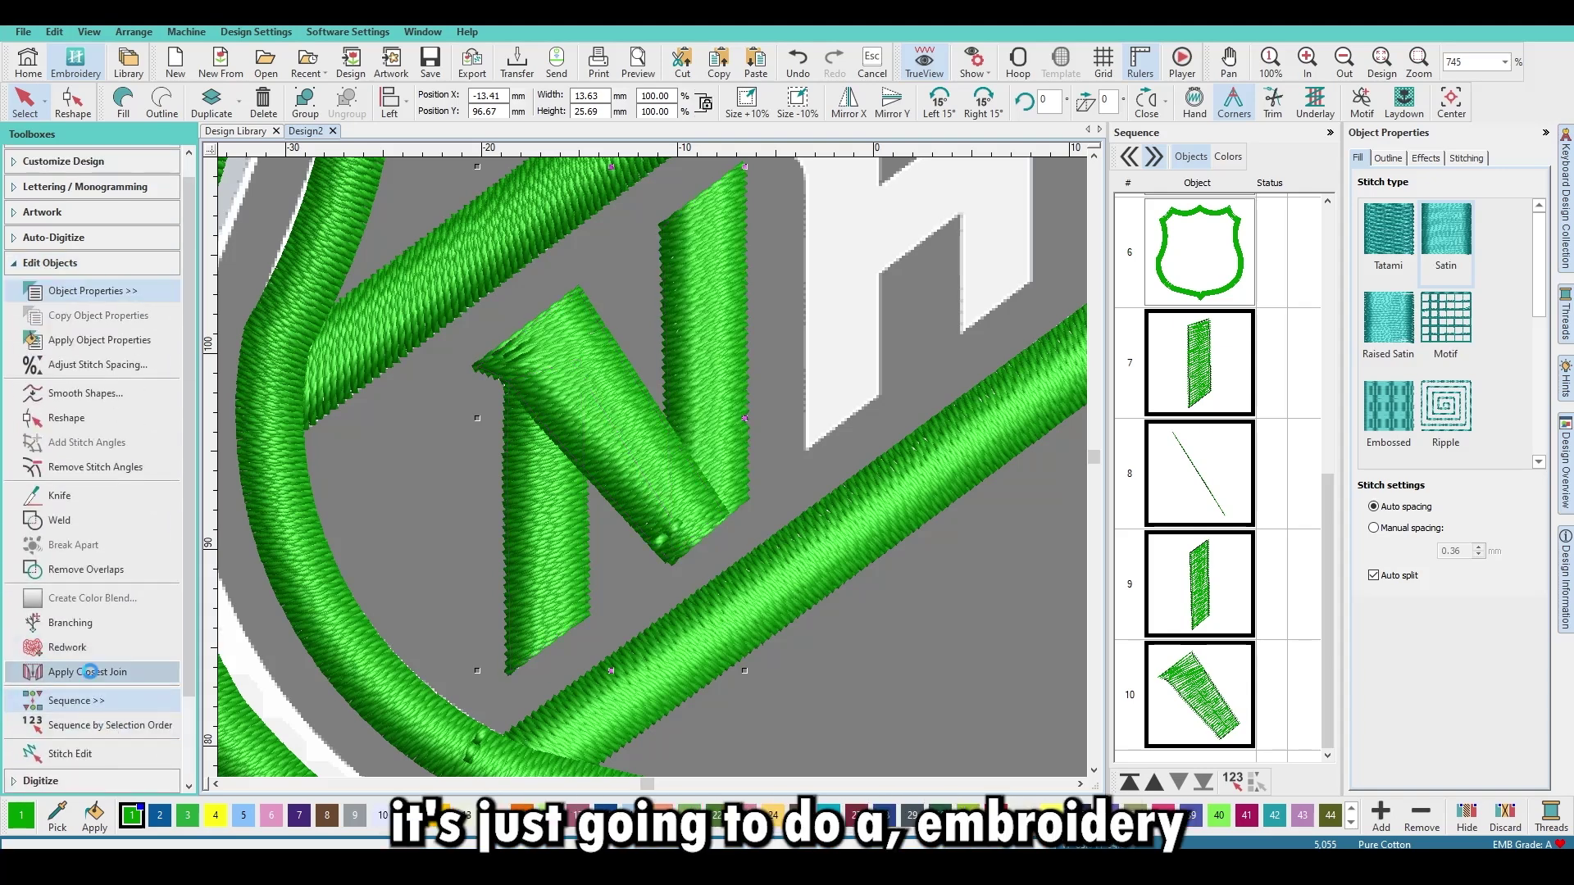
Inspect the start and end points of the N's diagonal block in Reshape mode.
left_click(650, 509)
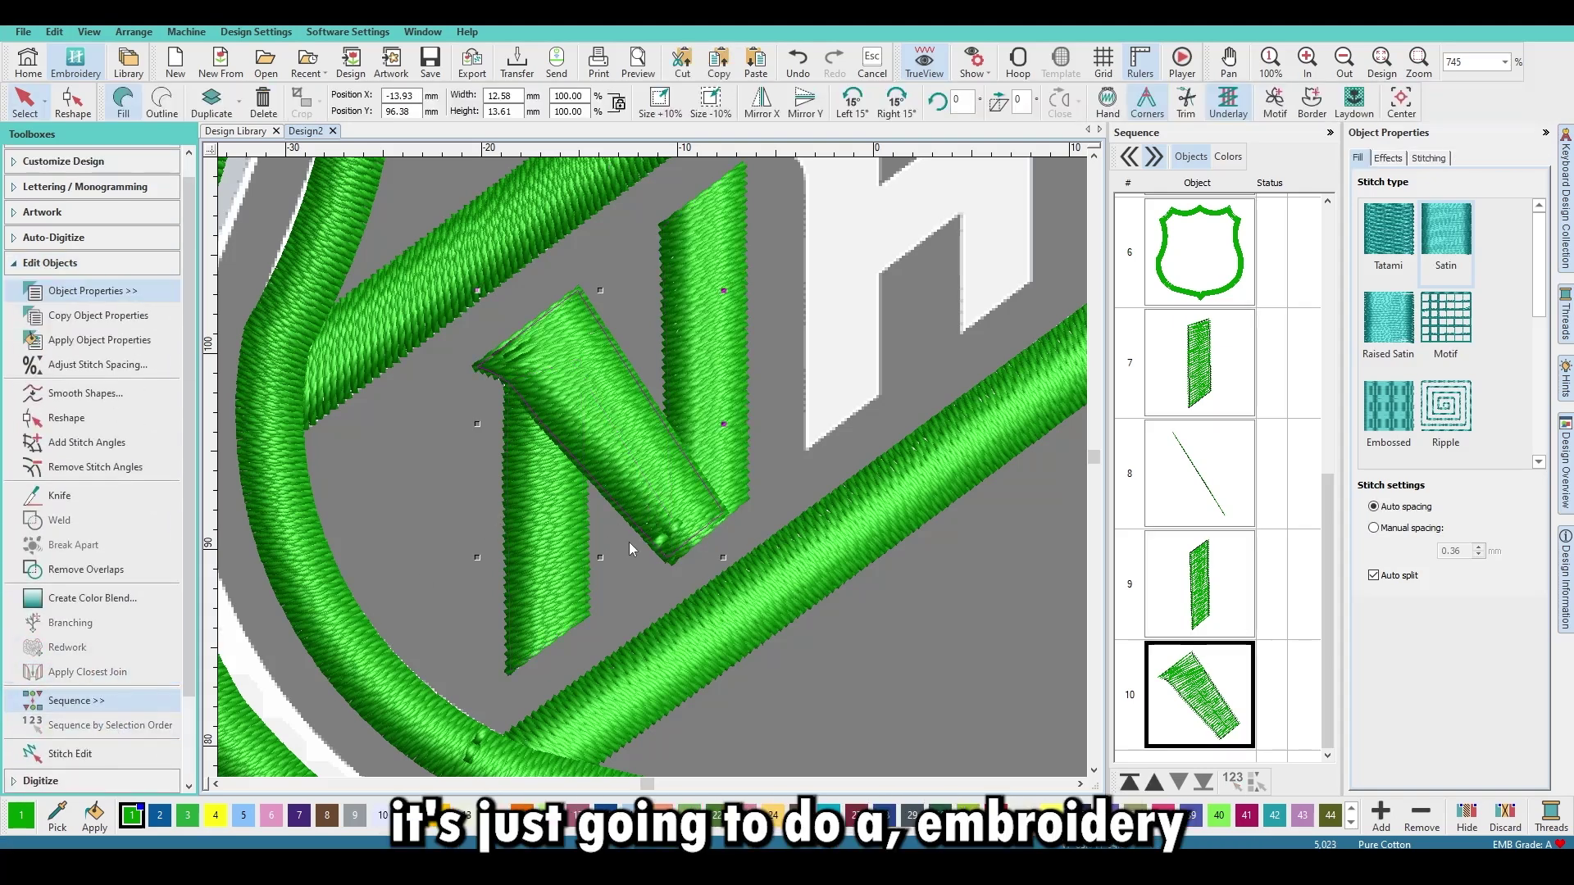
key("h")
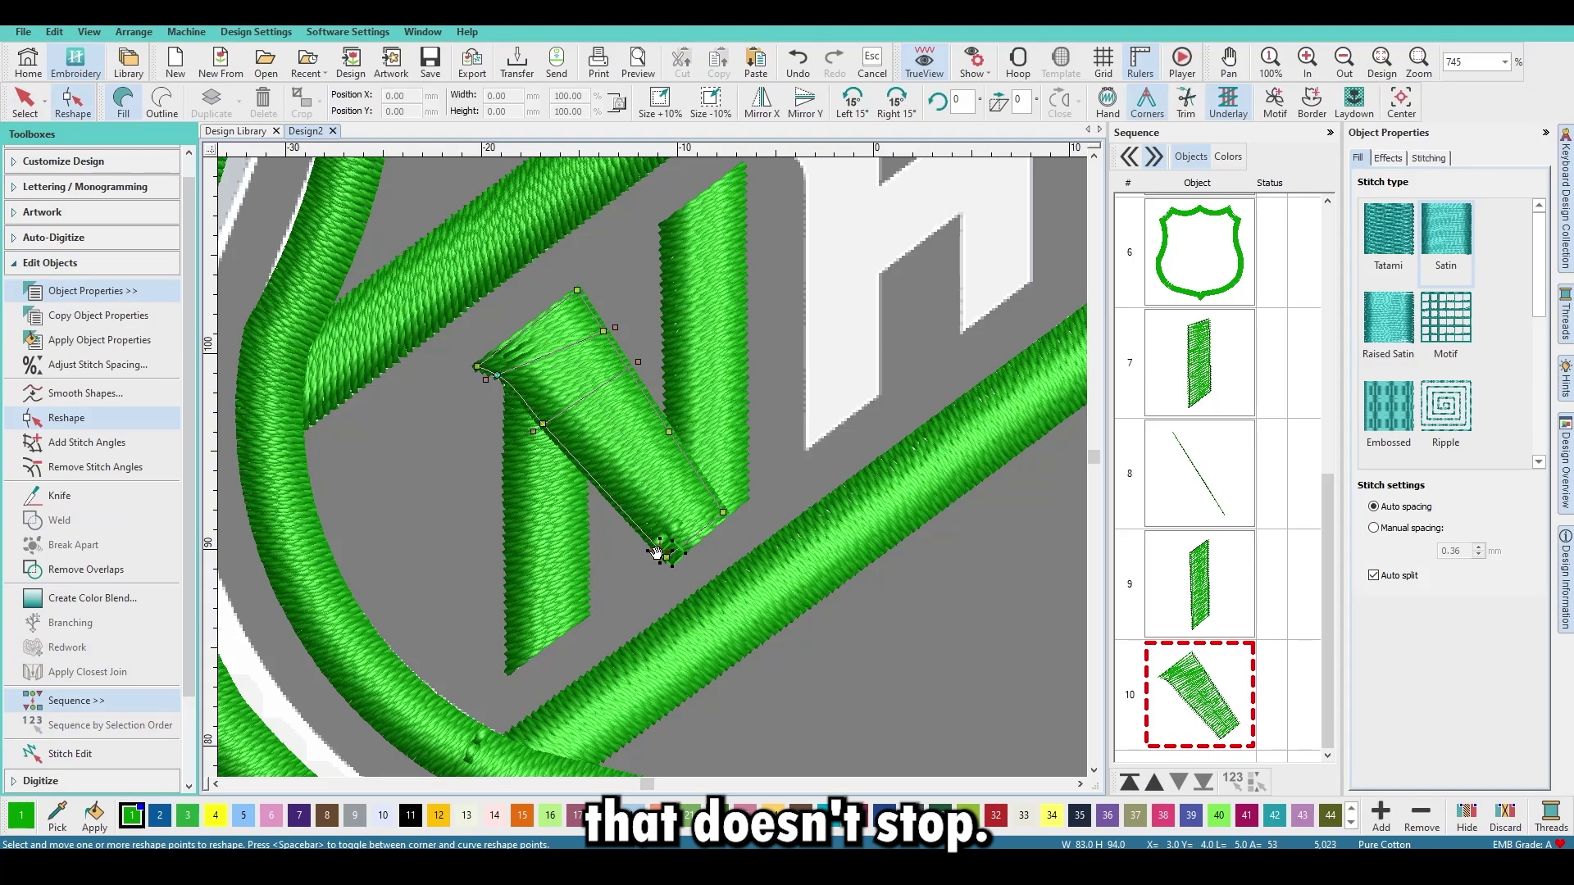
key("Escape")
Digitize a four-point closed shape over the H's crossbar, extending both ends into the adjacent stems.
scroll(658, 469, "down", 5)
scroll(691, 375, "up", 3)
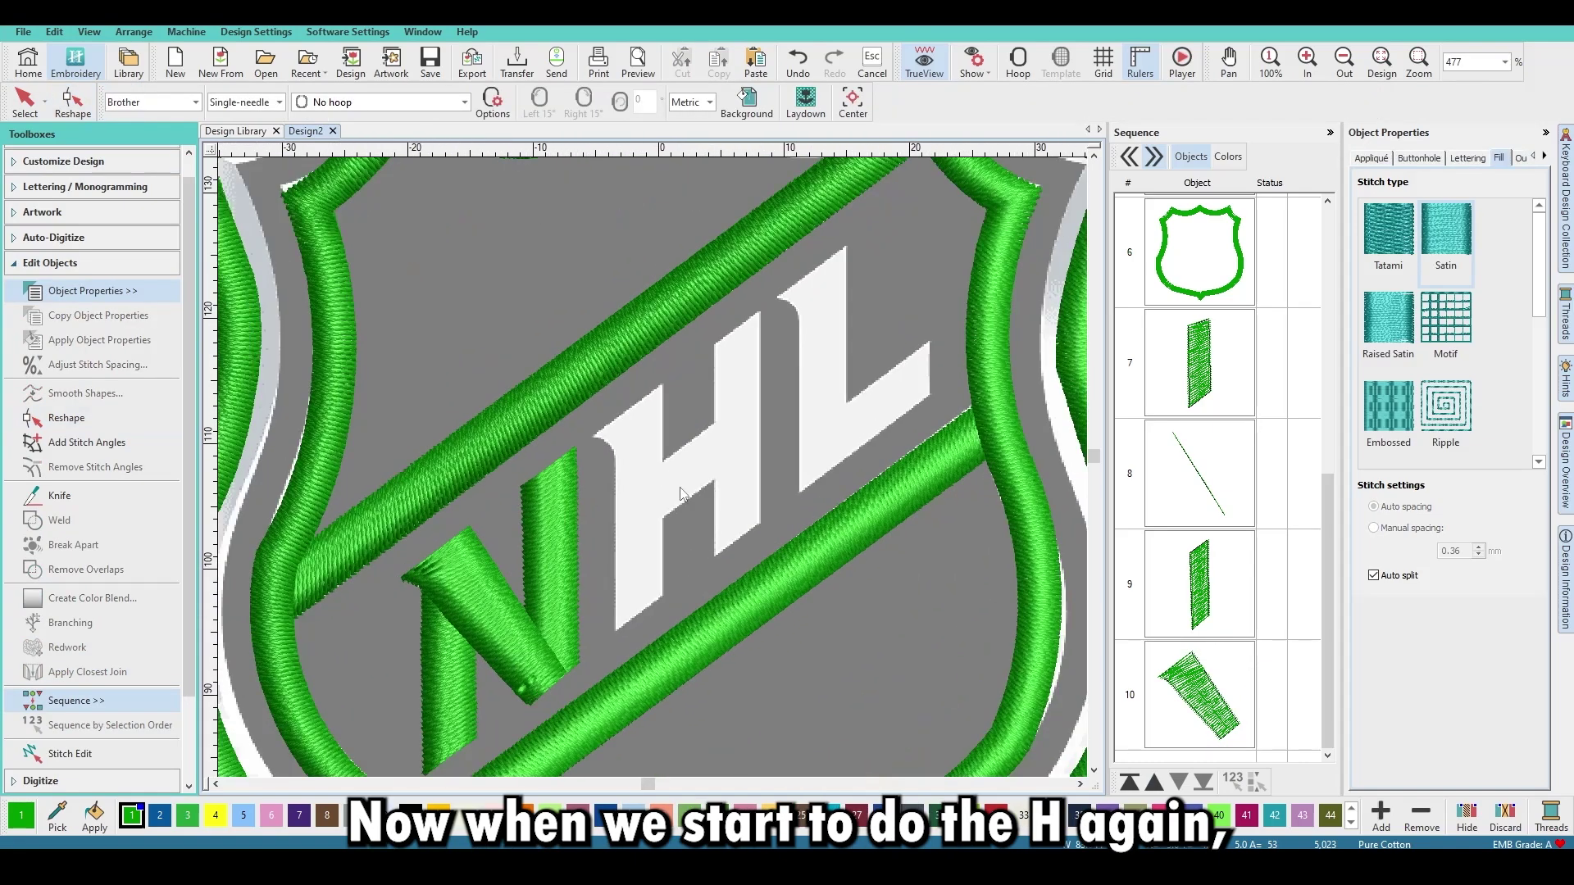
scroll(687, 472, "up", 2)
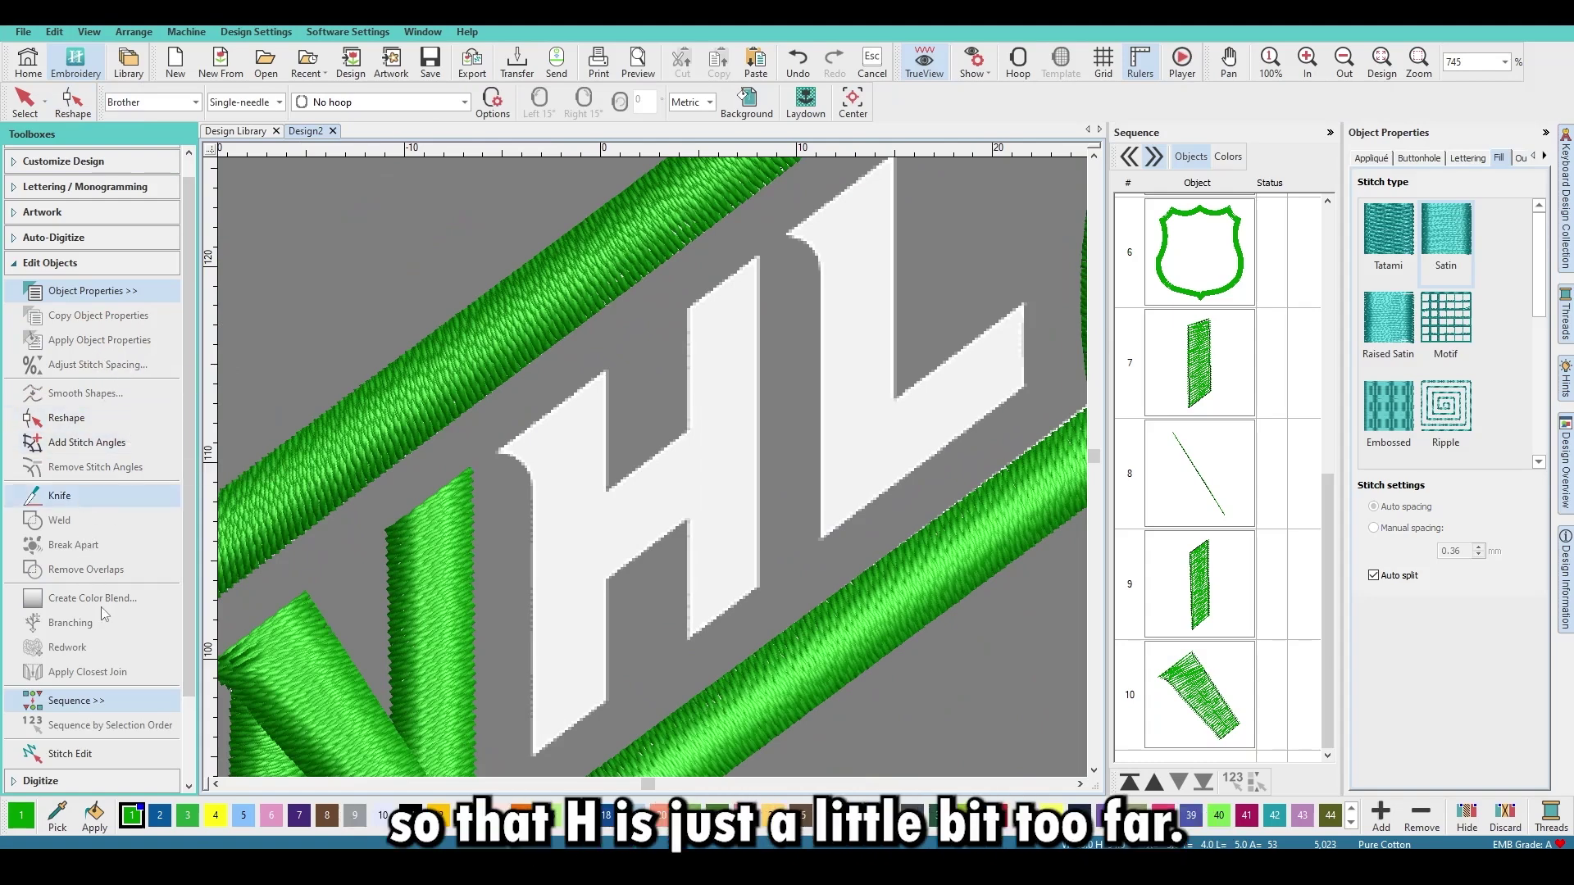
scroll(65, 279, "down", 3)
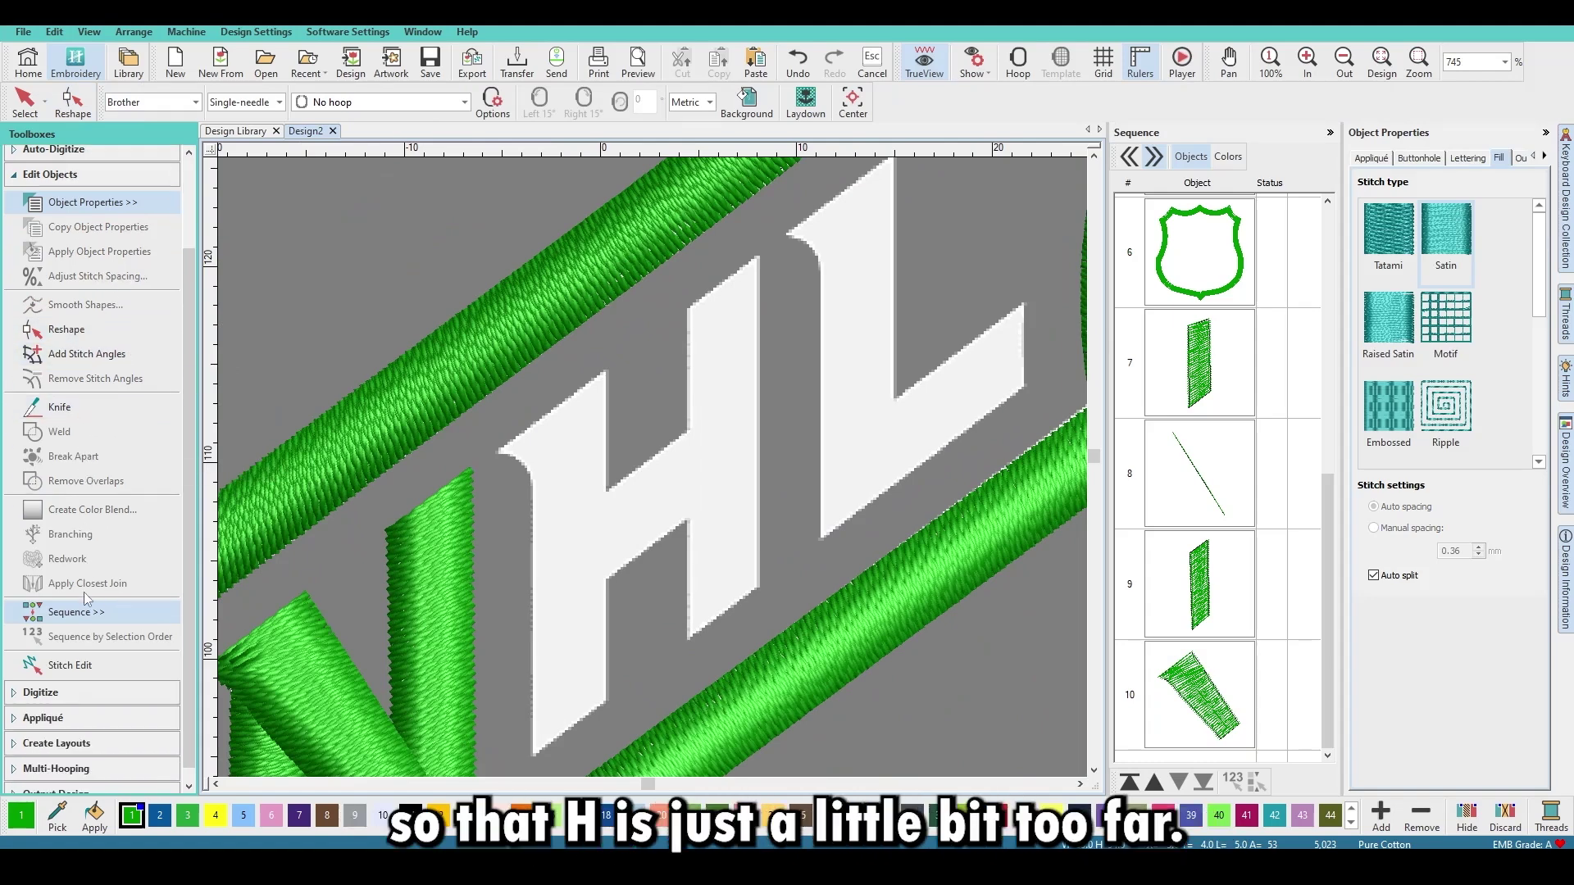
left_click(45, 691)
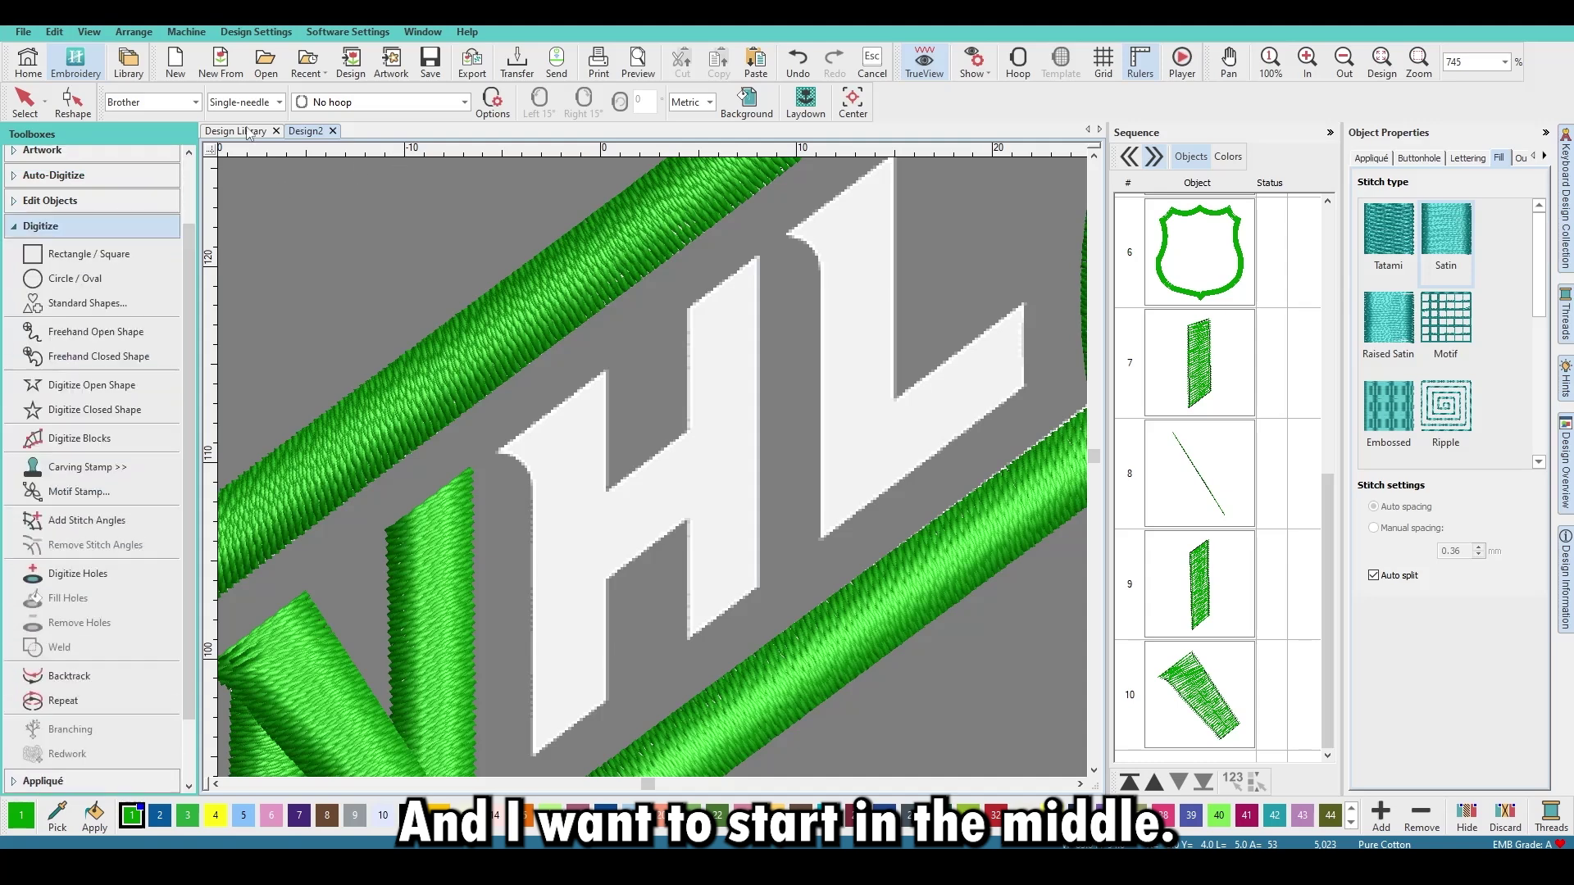
left_click(95, 410)
scroll(674, 490, "up", 2)
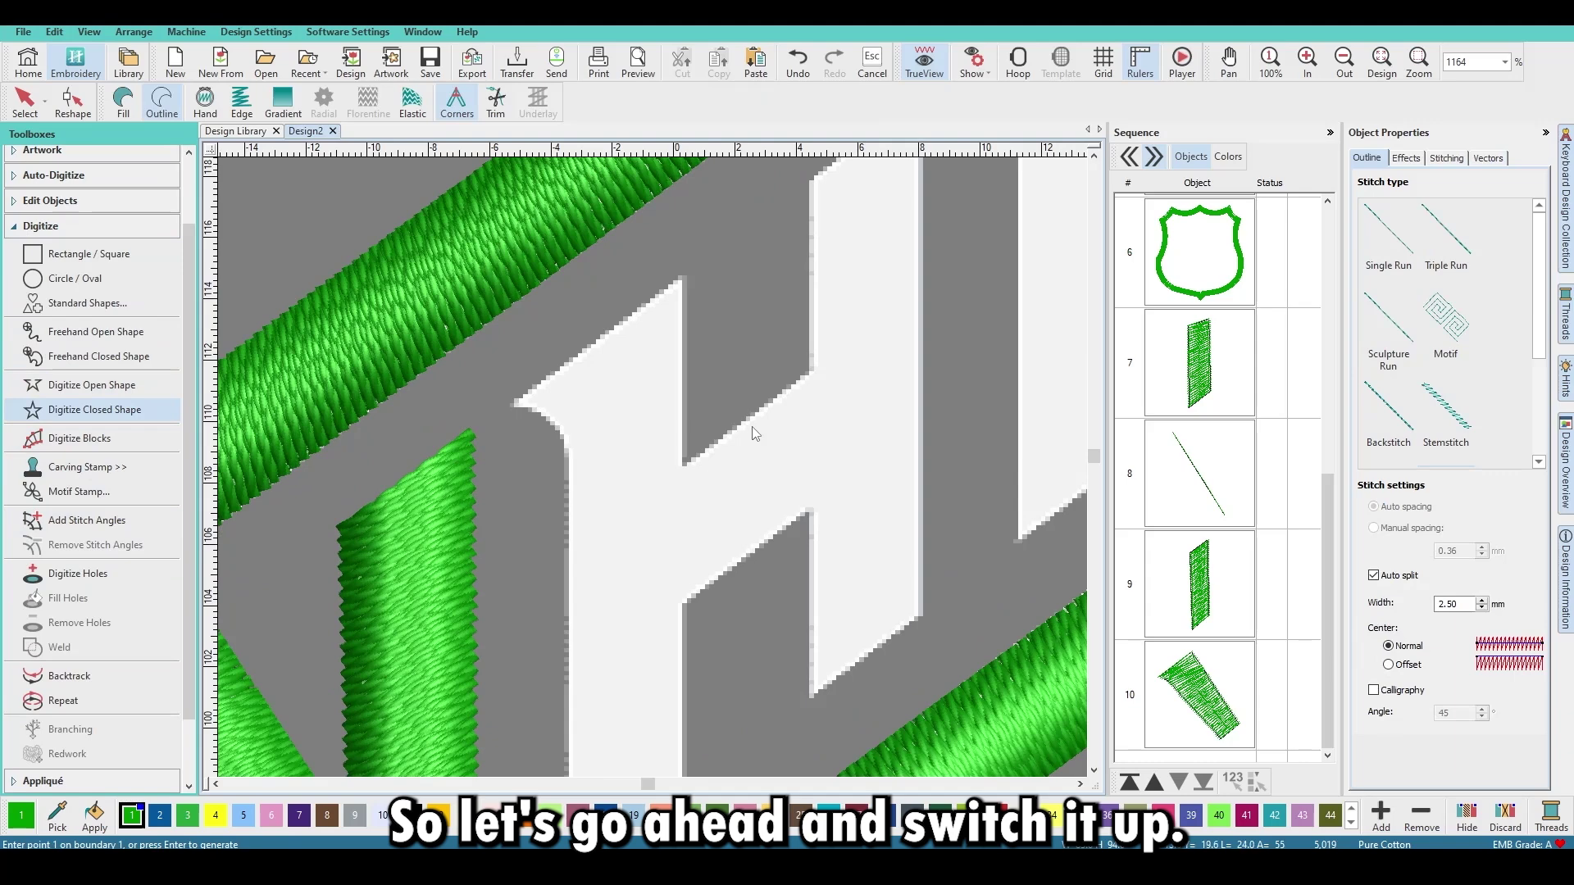
left_click(835, 360)
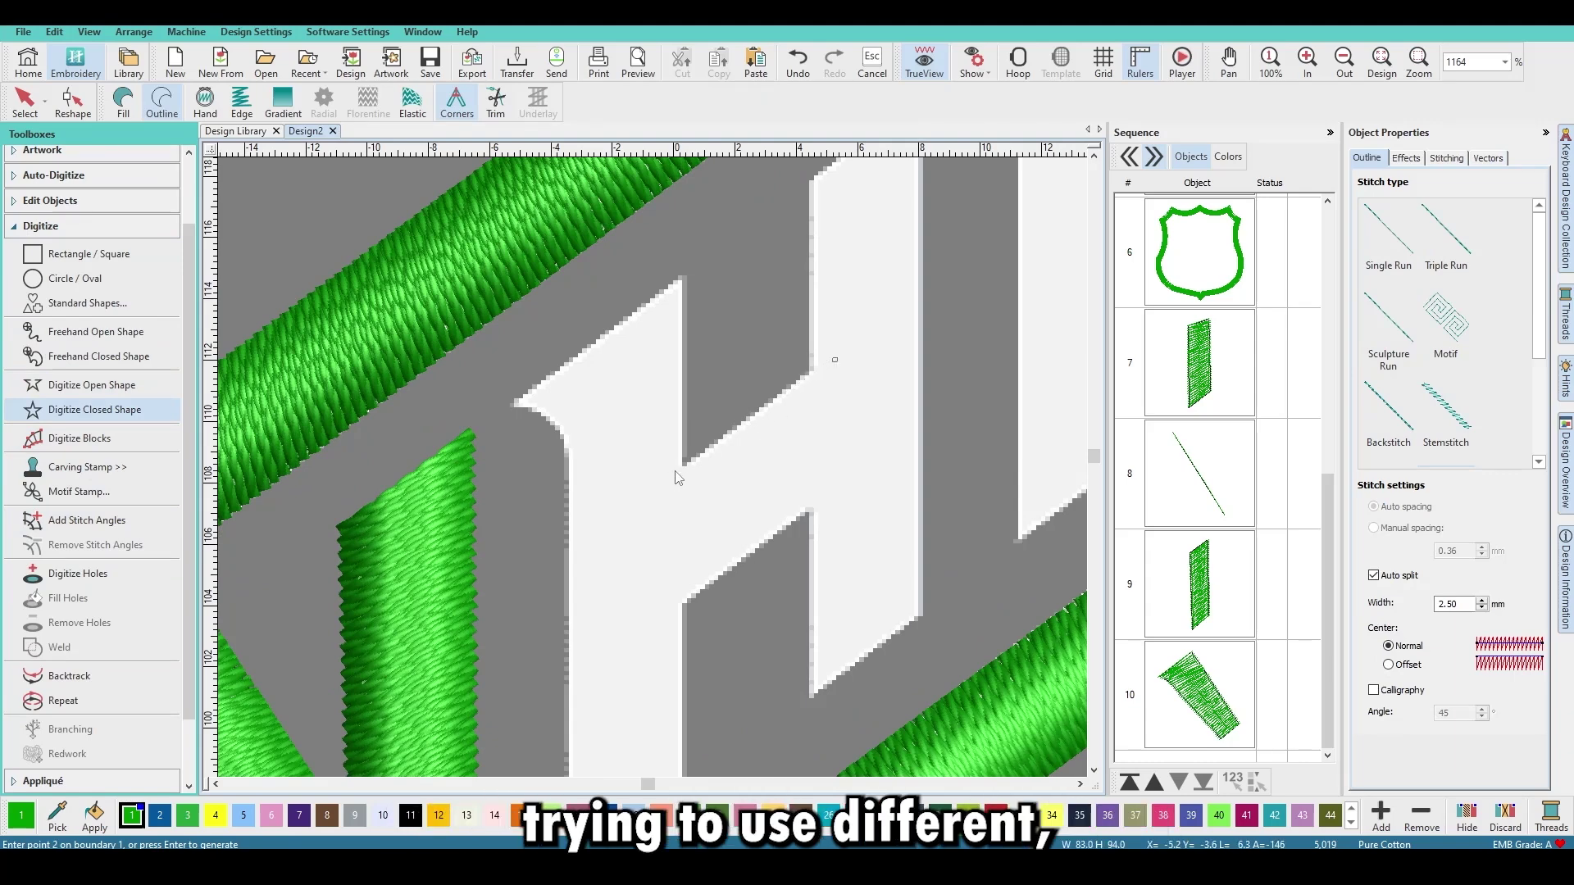
left_click(648, 631)
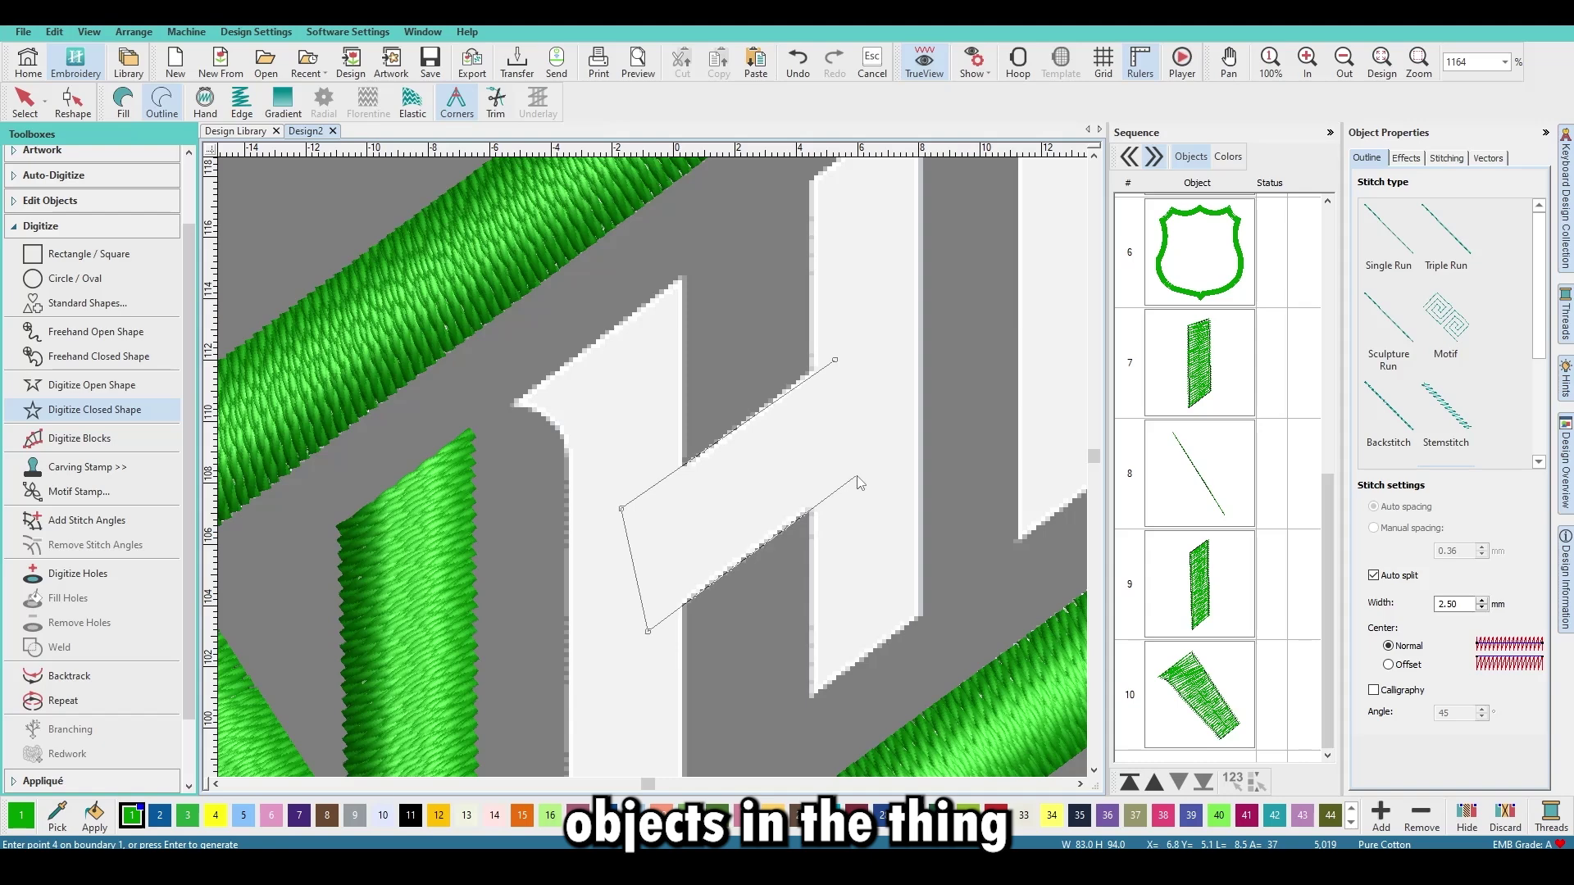
key("Return")
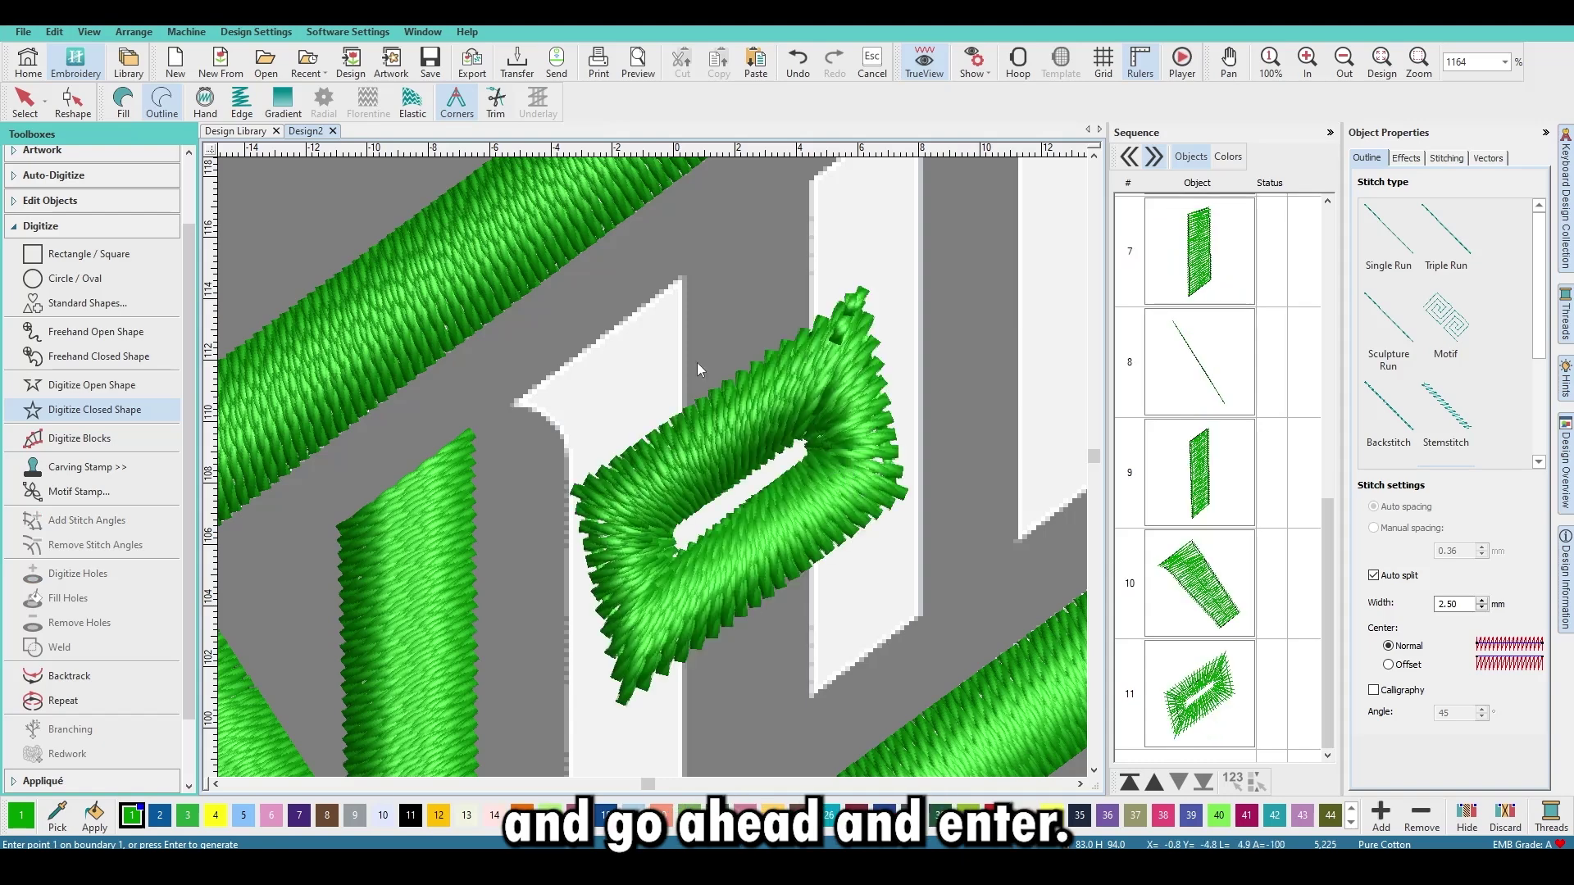
key("Escape")
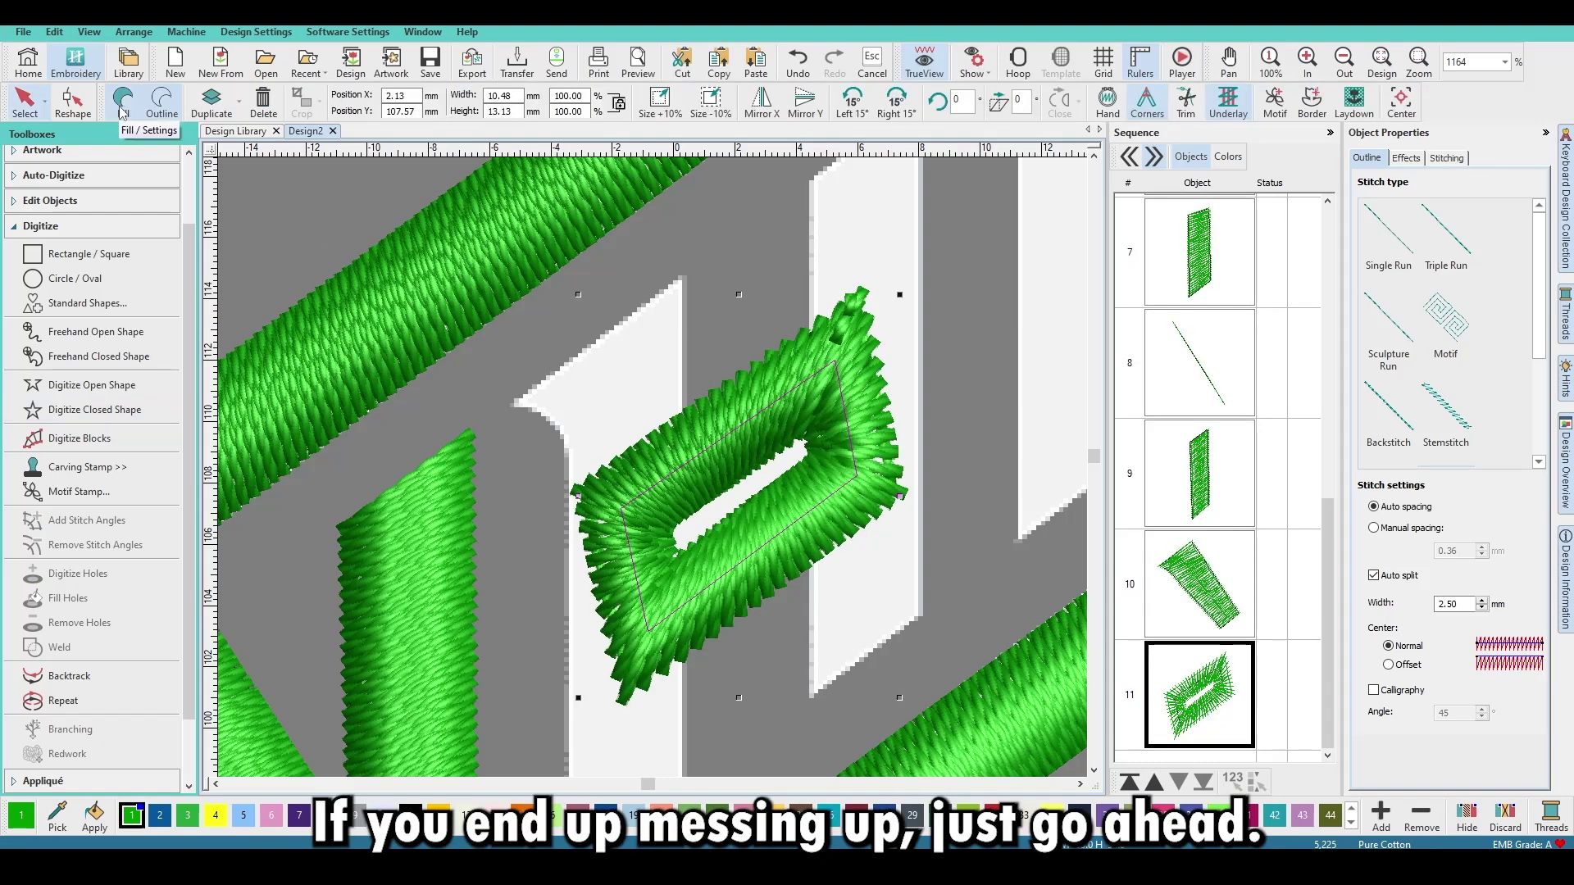
Convert the H crossbar shape to a Satin fill and rotate its stitch angle to run across the bar.
left_click(123, 103)
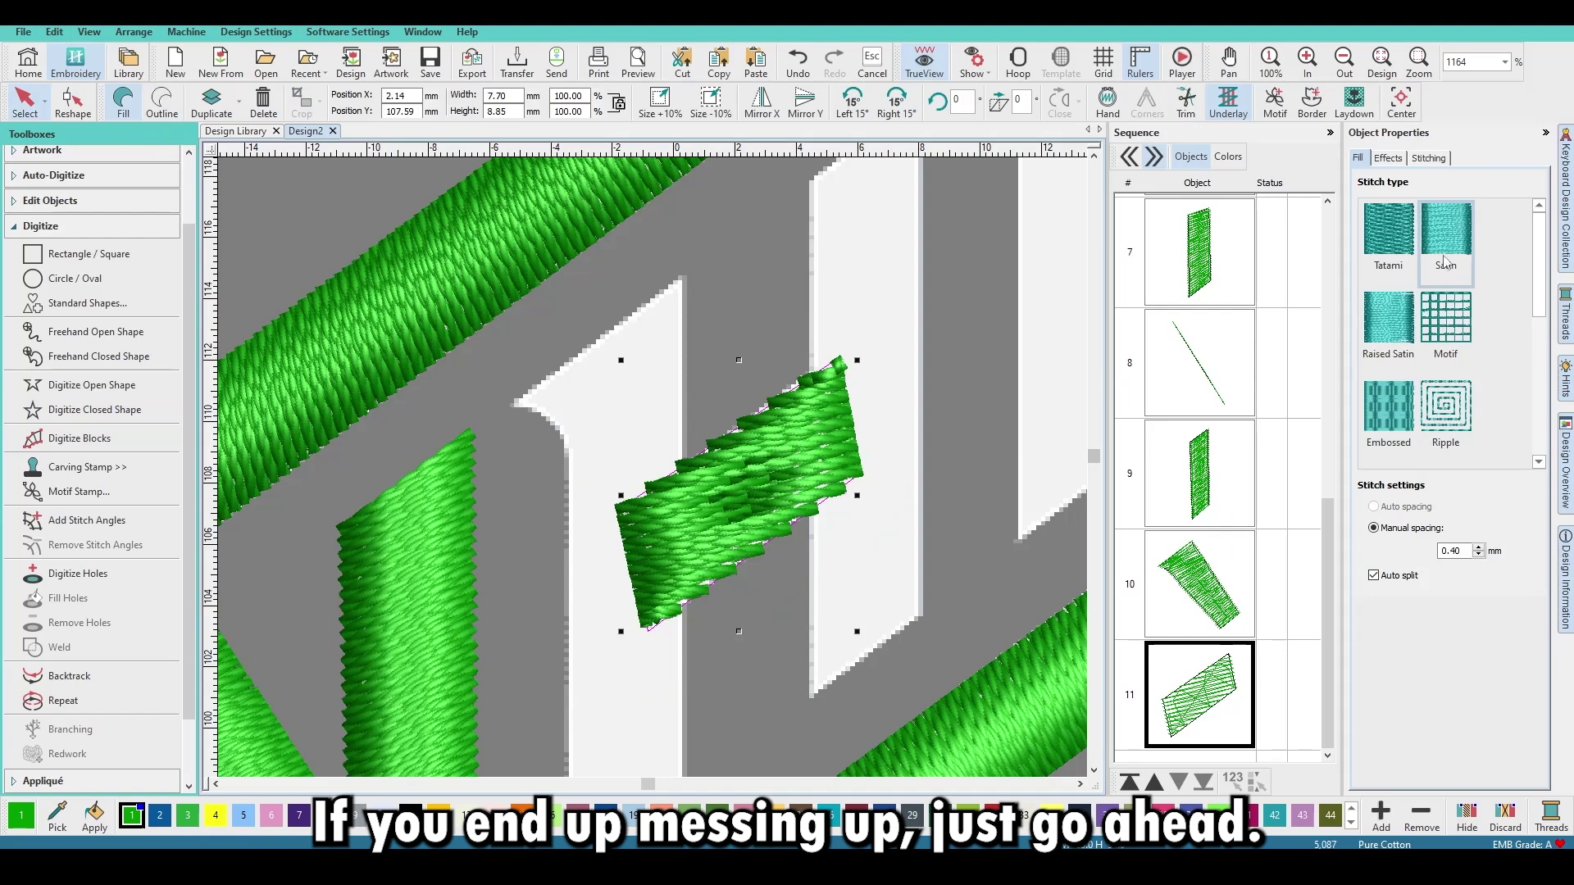
key("h")
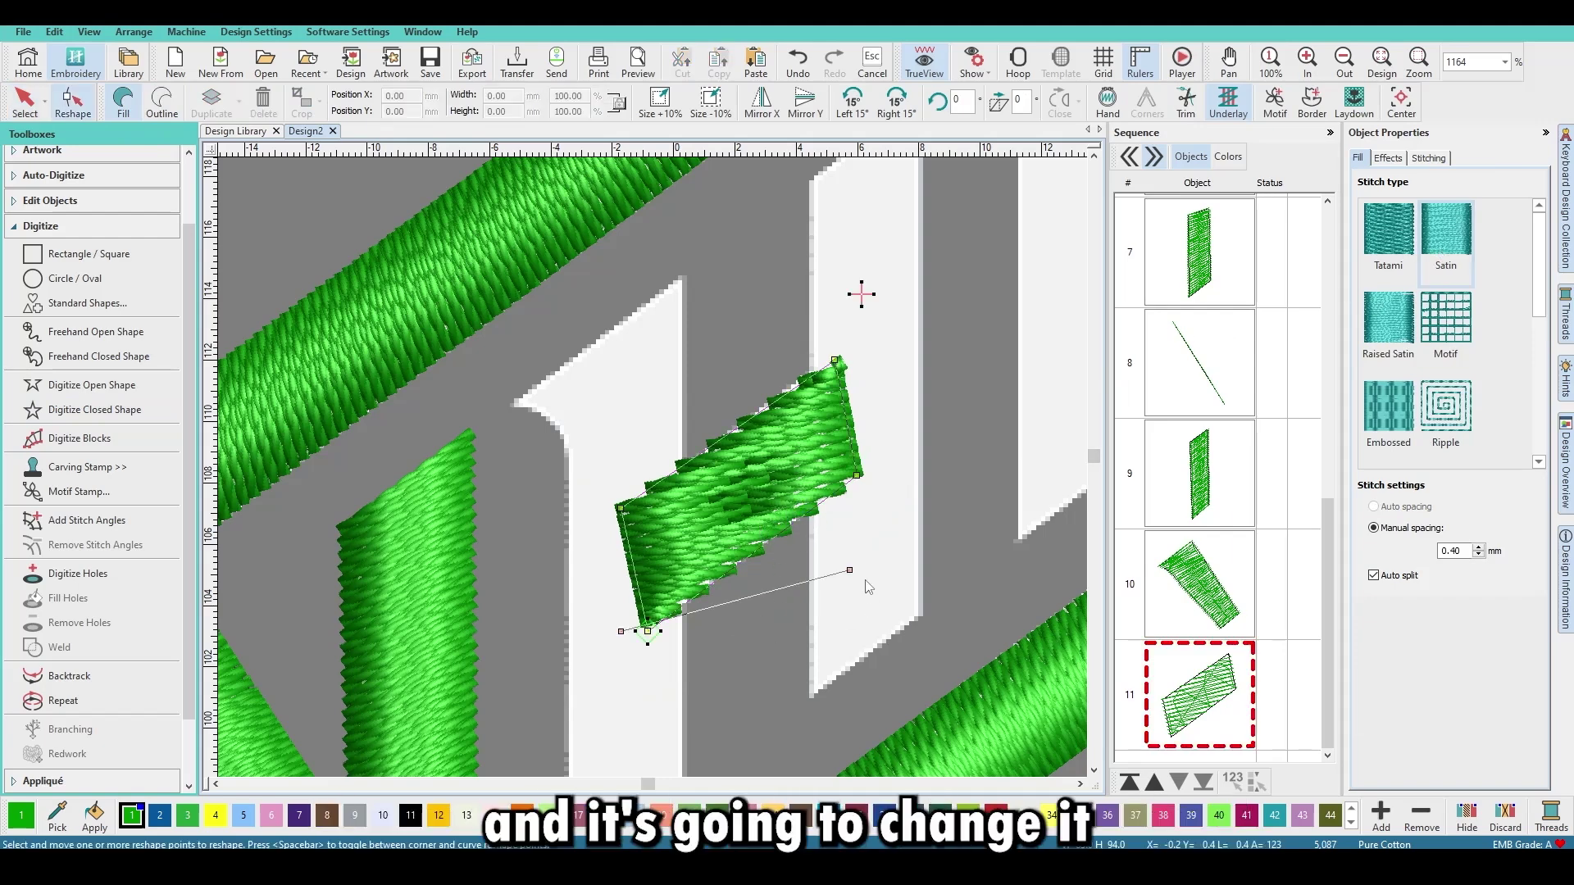
left_click_drag(789, 506, 591, 383)
left_click_drag(620, 631, 702, 632)
key("Escape")
Digitize a closed shape around the H's first stem, including its curved serif and slanted foot.
scroll(720, 631, "down", 2)
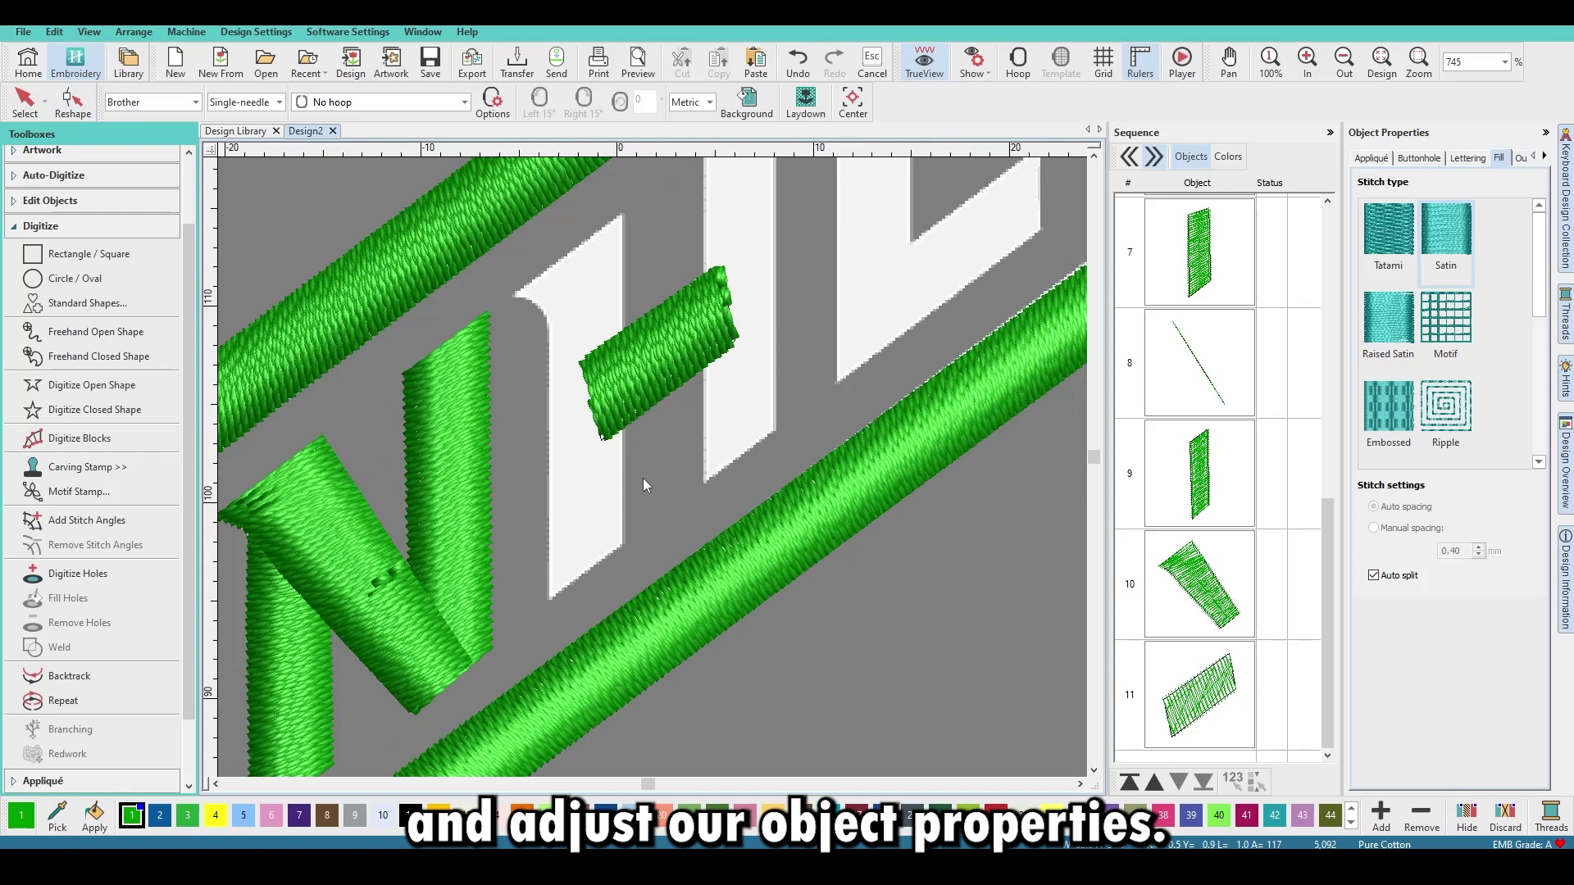
scroll(642, 479, "up", 2)
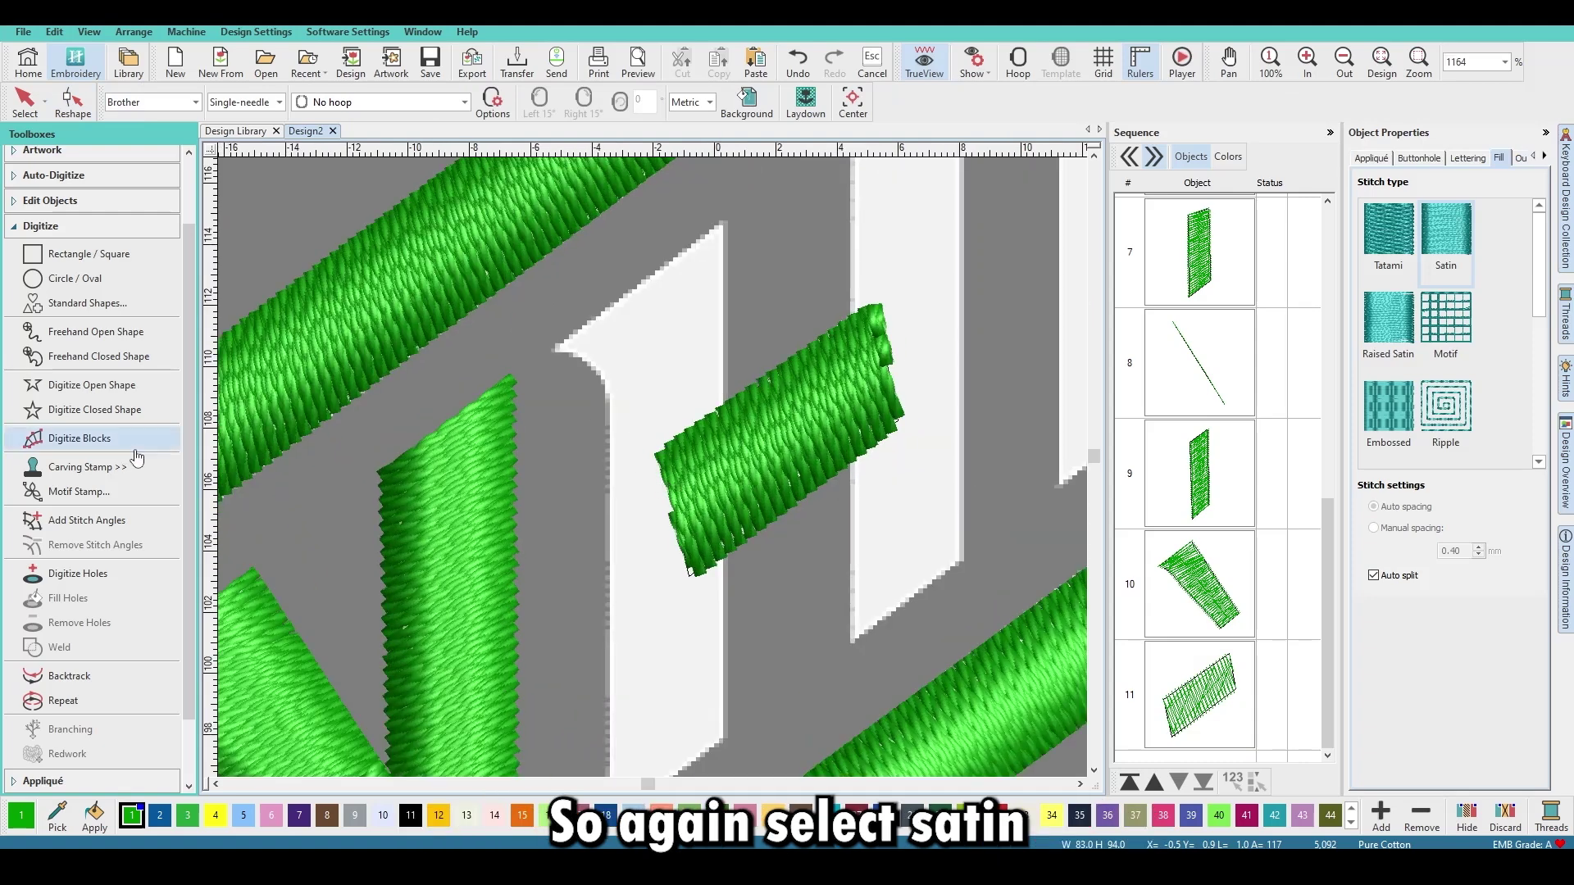
left_click(116, 420)
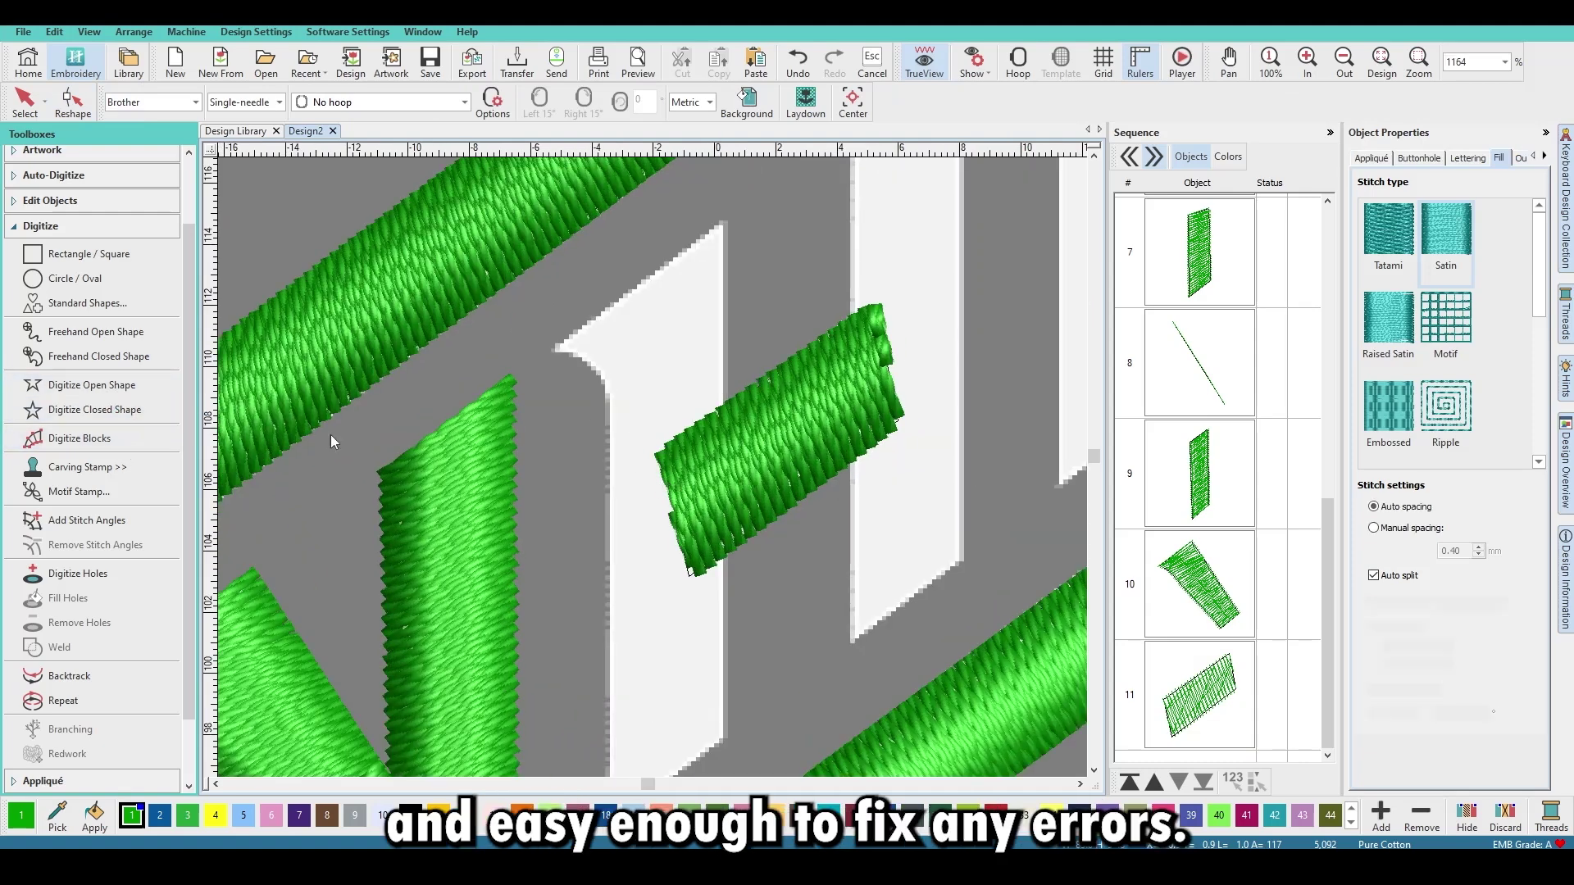
left_click(556, 348)
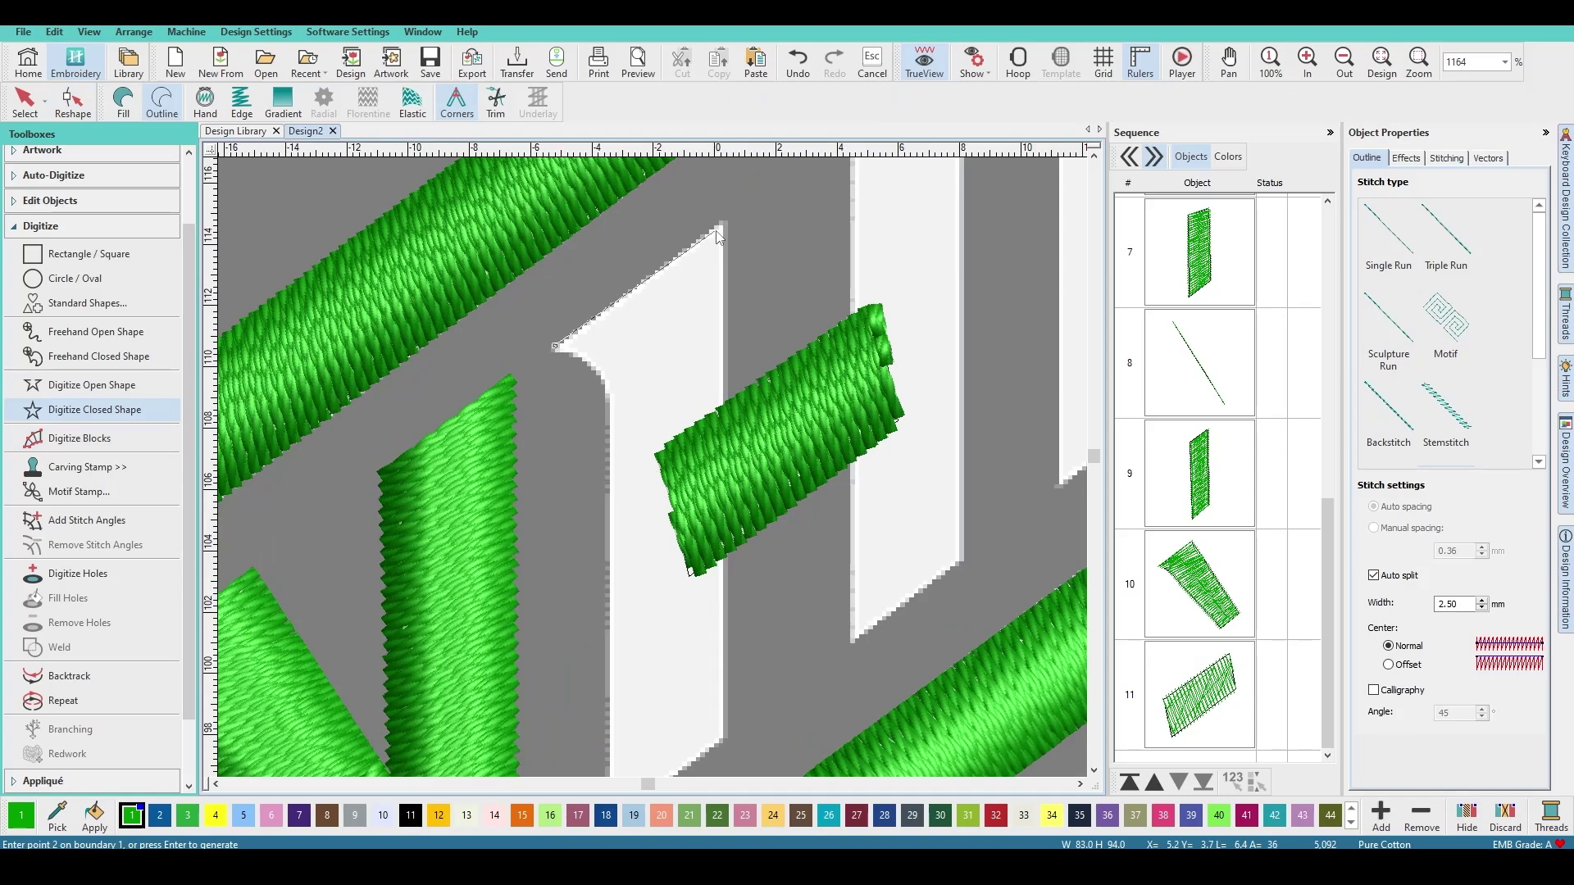
scroll(729, 219, "down", 1)
scroll(654, 501, "up", 1)
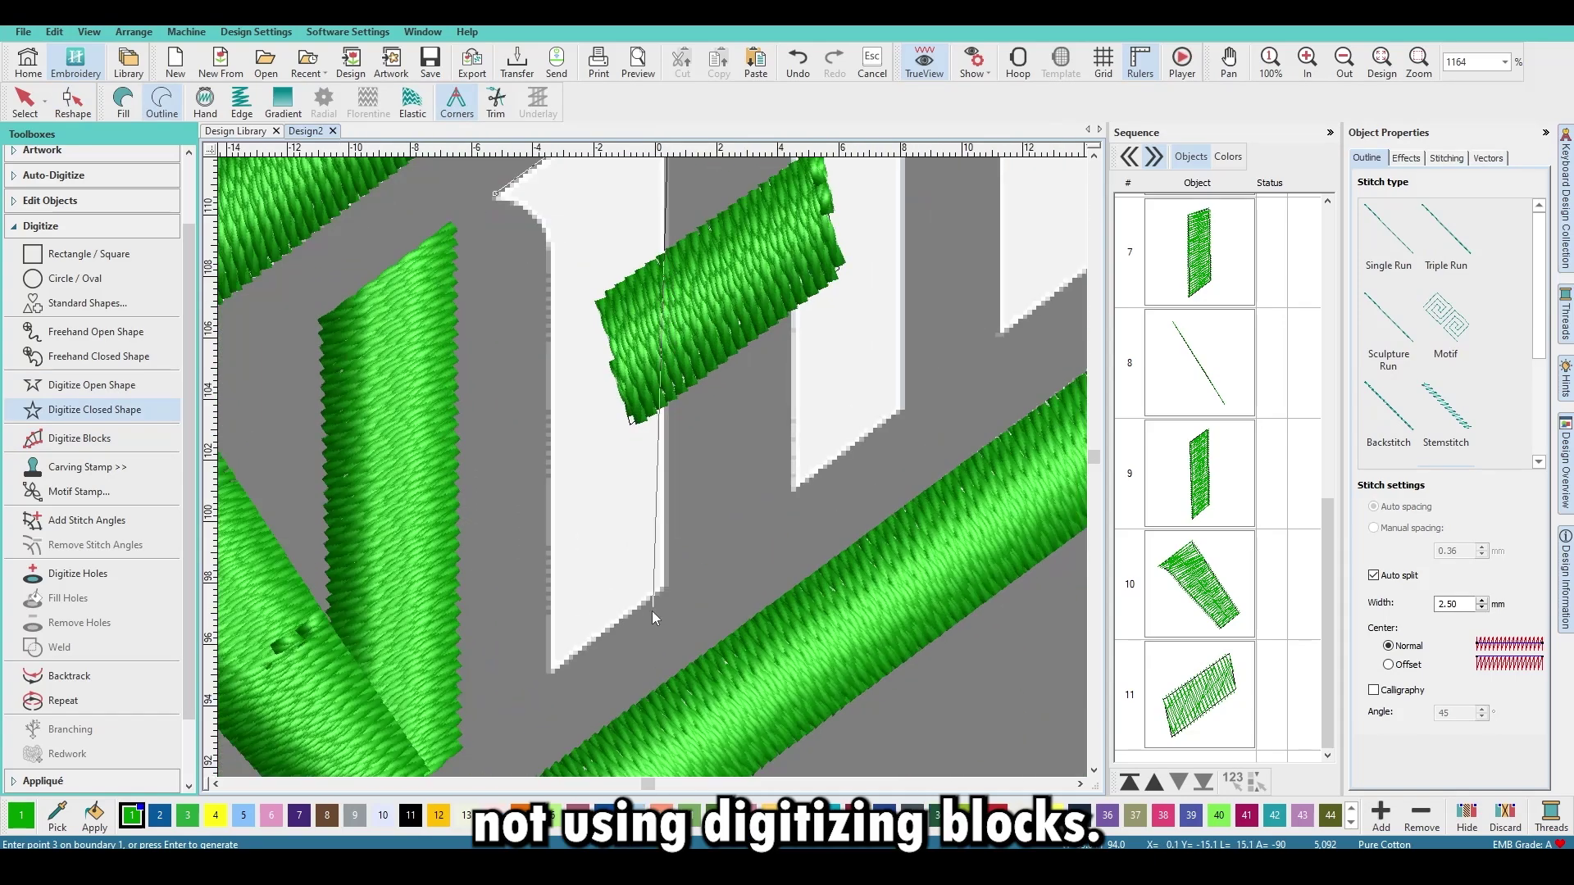
left_click(667, 593)
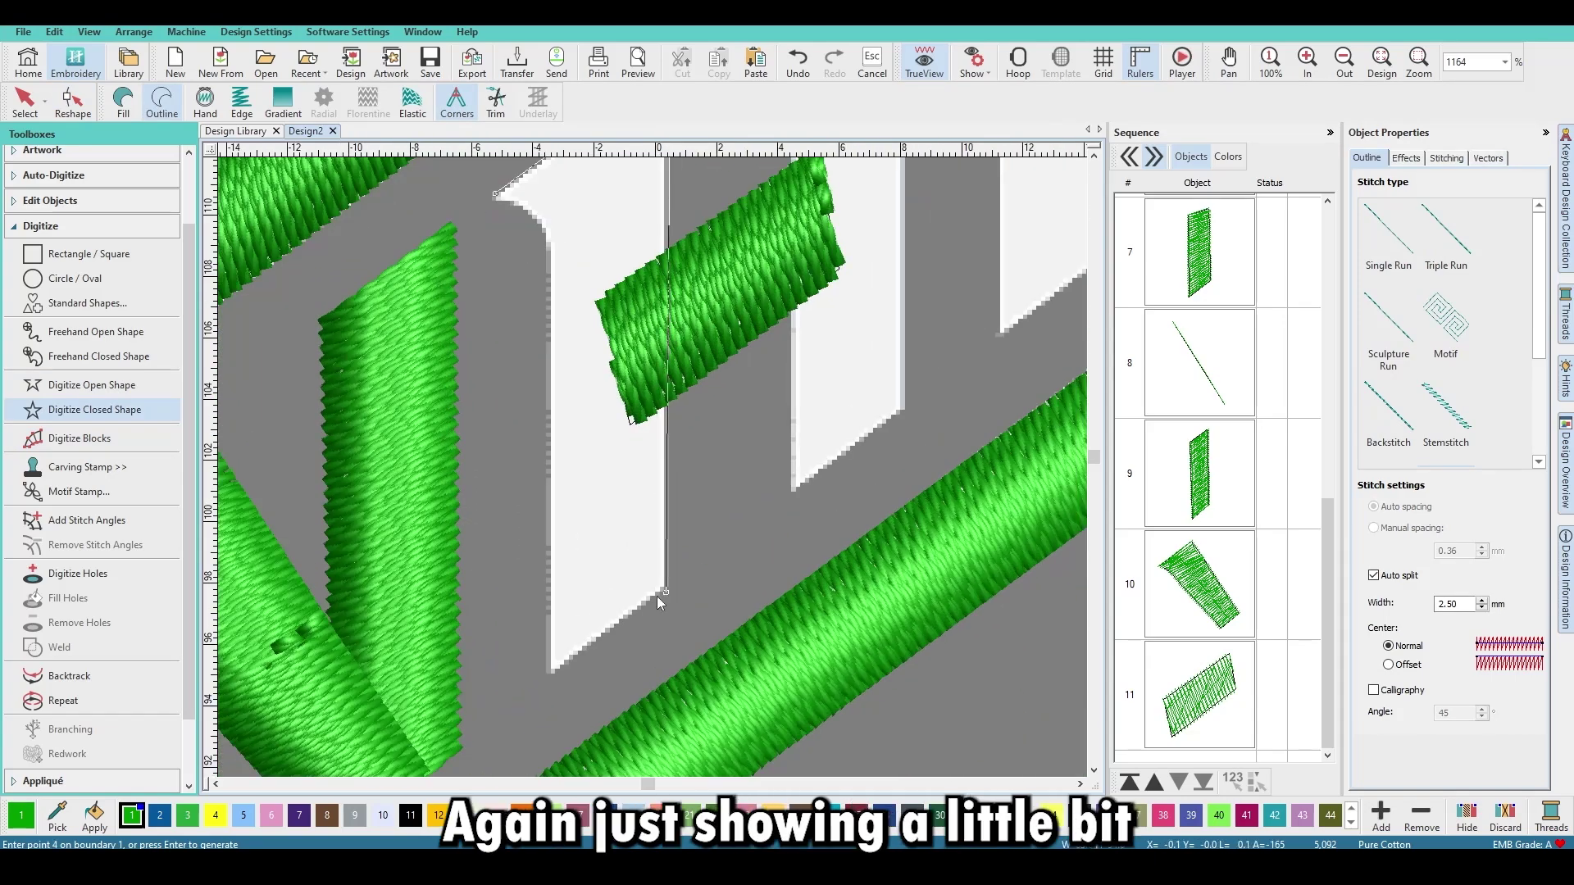
left_click(550, 674)
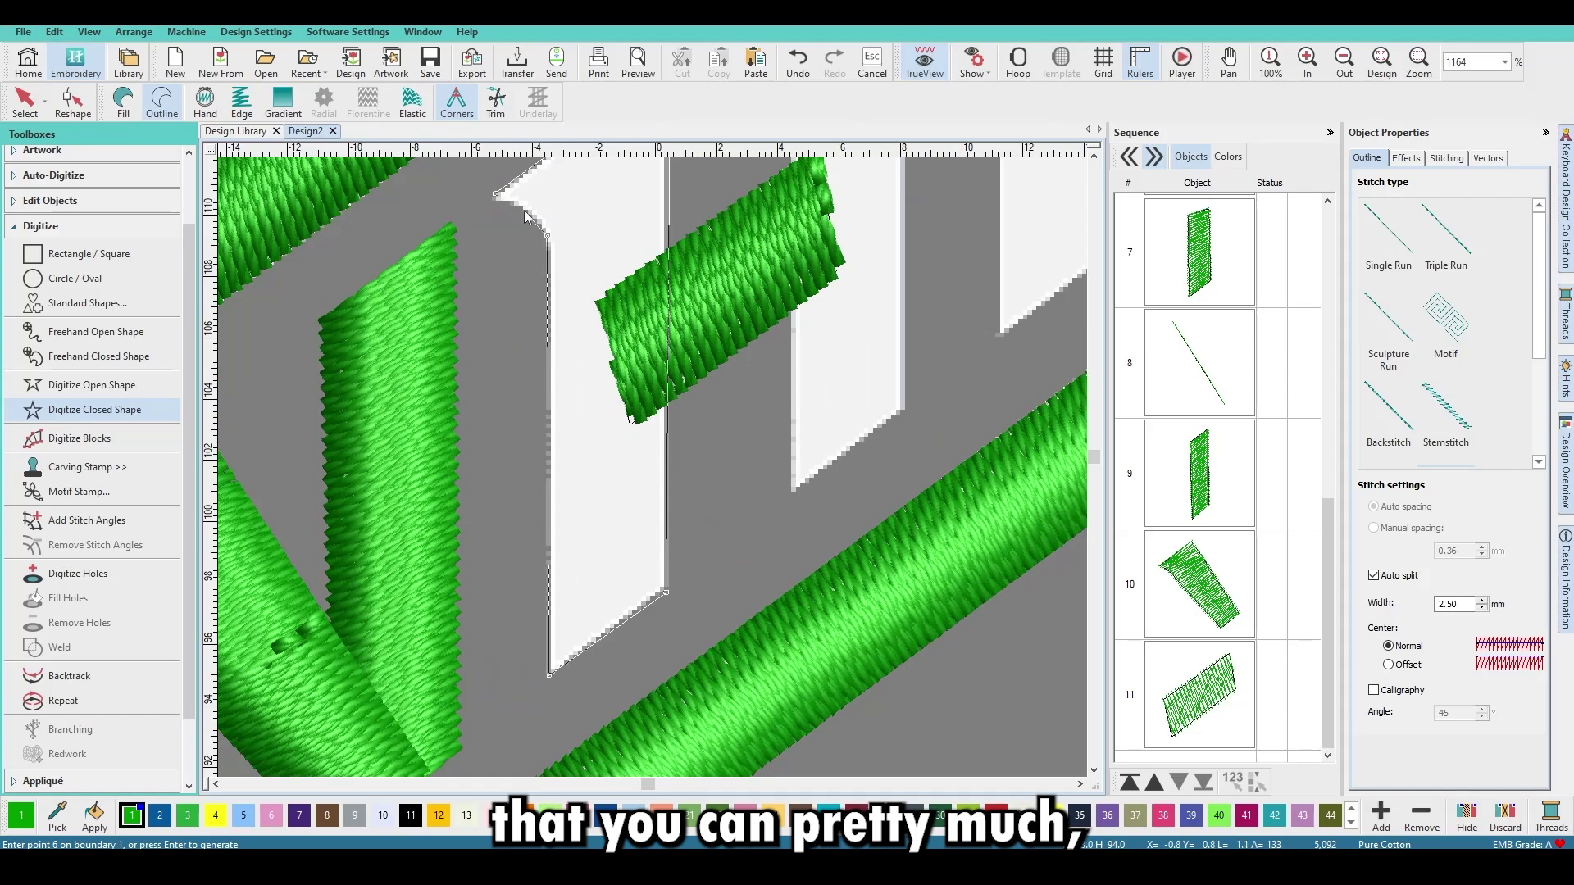
key("Return")
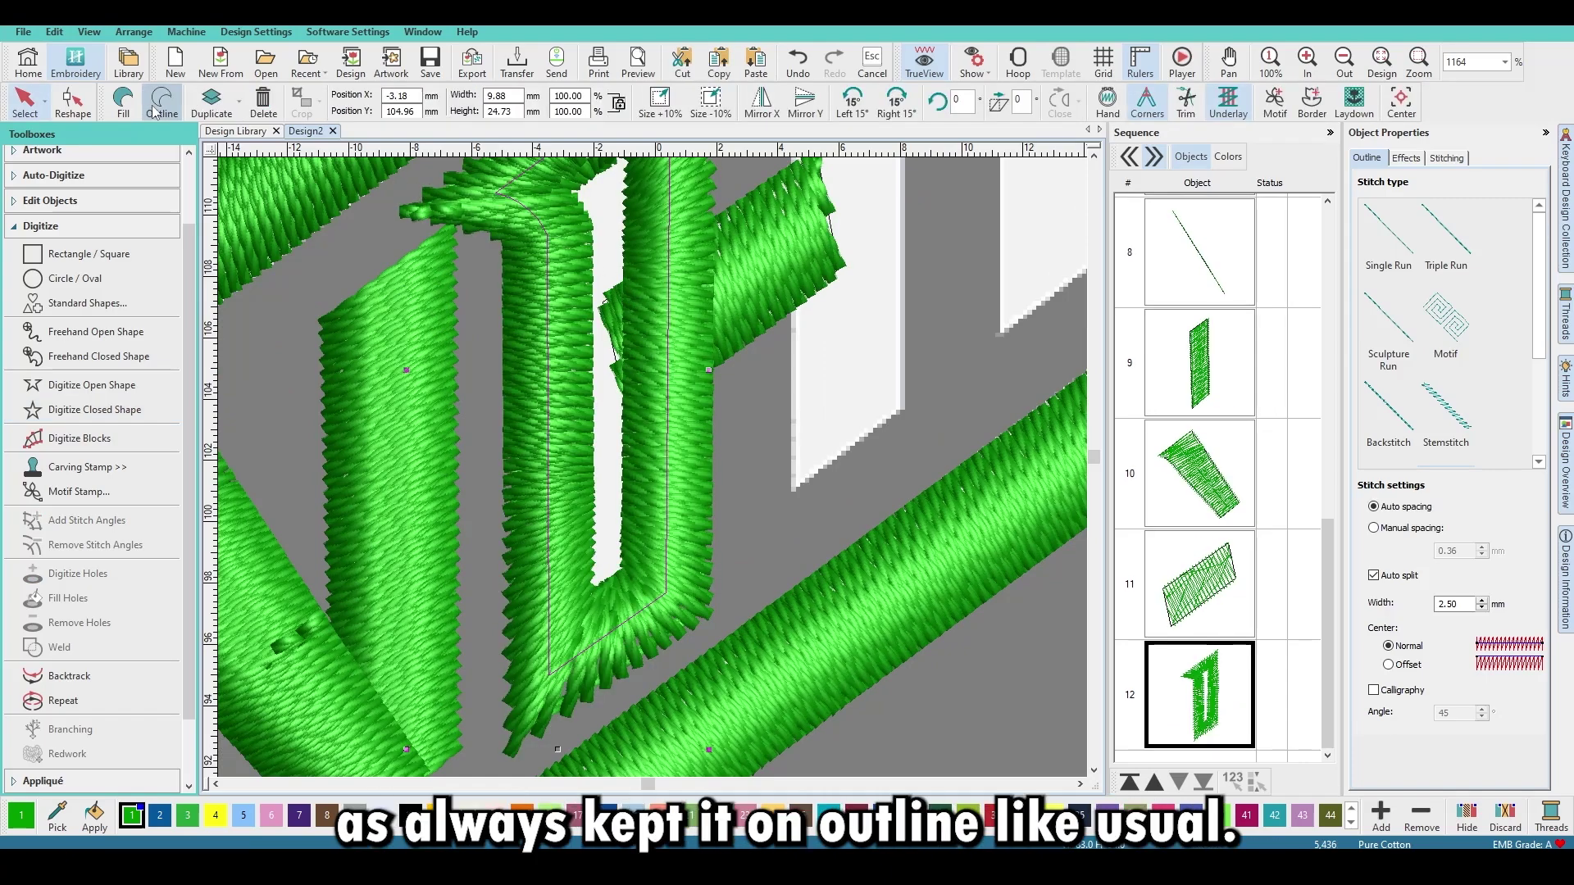
Convert the H's first stem from outline to a Satin fill and adjust its stitch angle to run across the stem.
left_click(123, 102)
left_click_drag(566, 259, 667, 484)
scroll(664, 480, "down", 1)
key("Escape")
left_click(638, 589)
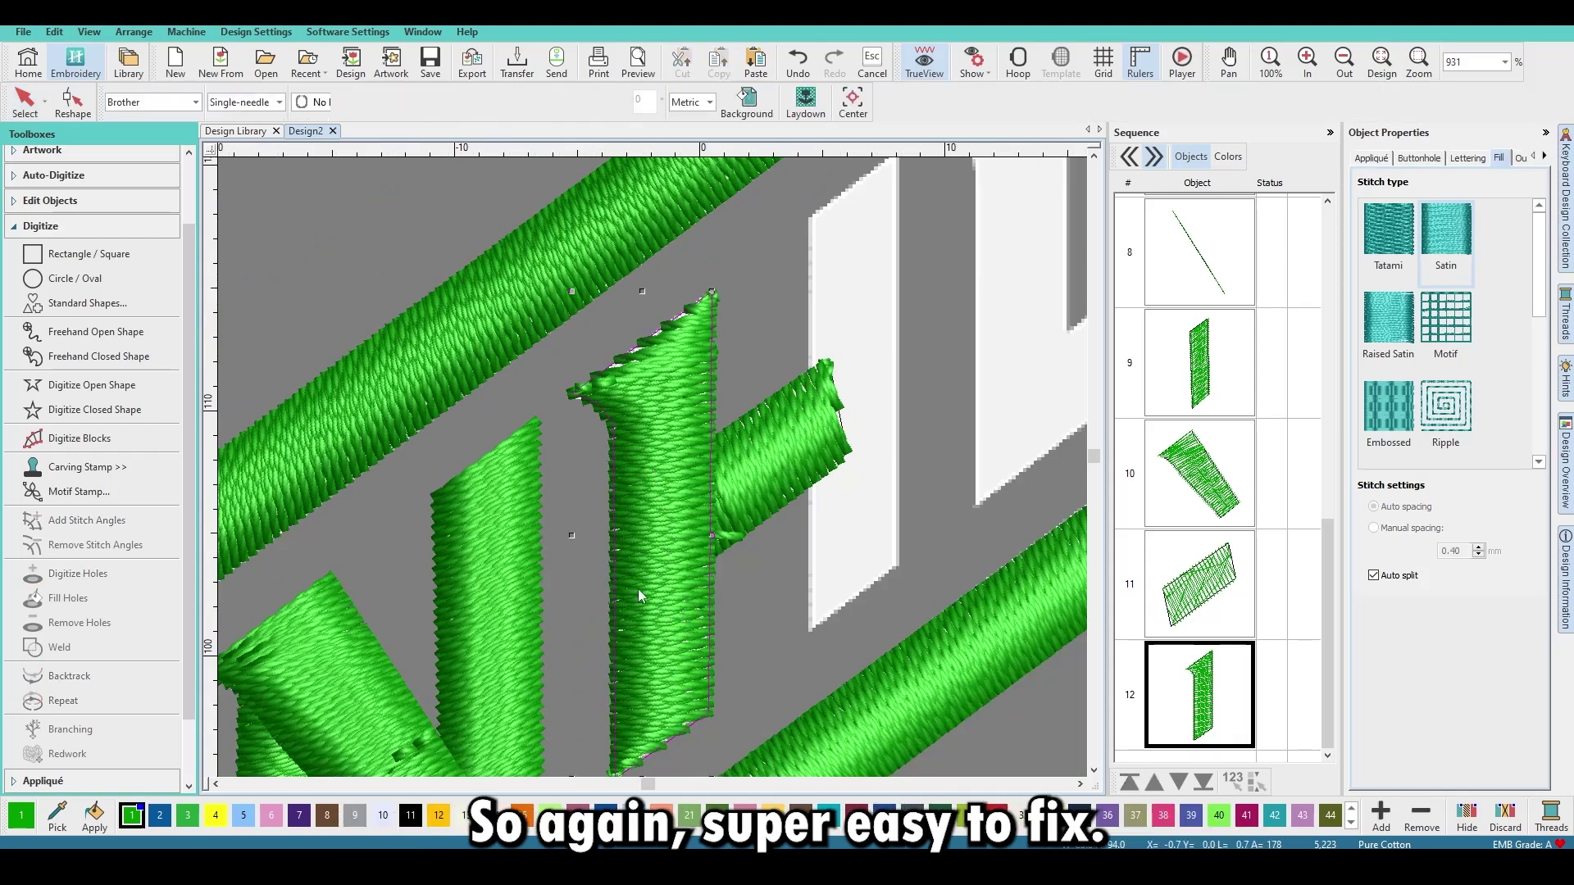
key("h")
scroll(657, 587, "down", 1)
left_click_drag(698, 597, 739, 498)
key("Escape")
scroll(484, 582, "down", 3)
scroll(630, 472, "up", 3)
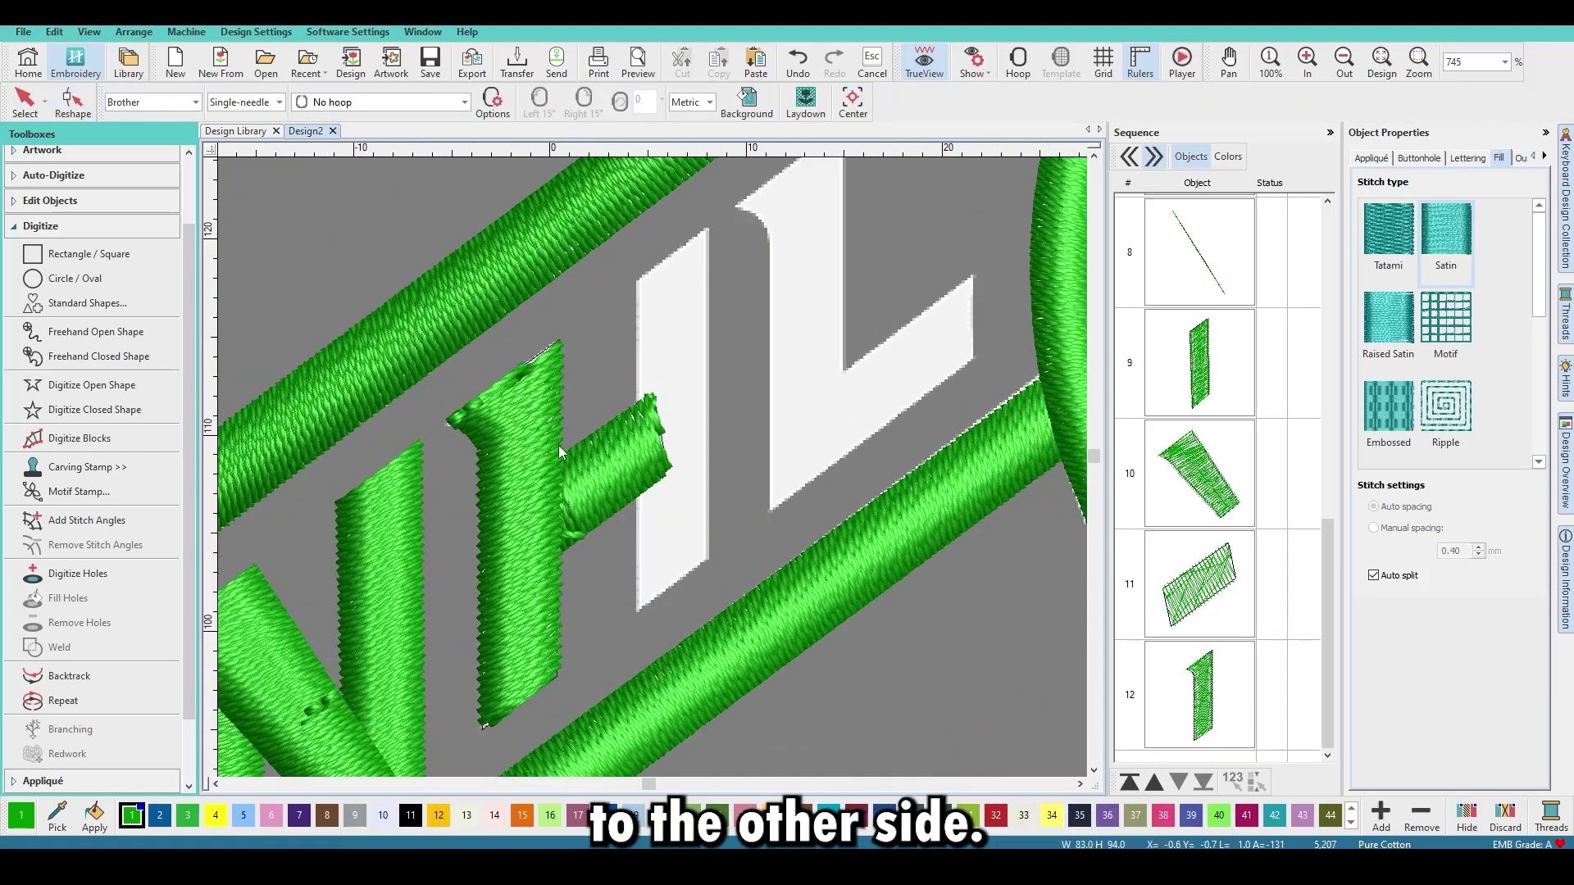
Digitize a four-point closed shape over the H's second stem, covering the end of the crossbar.
left_click(127, 410)
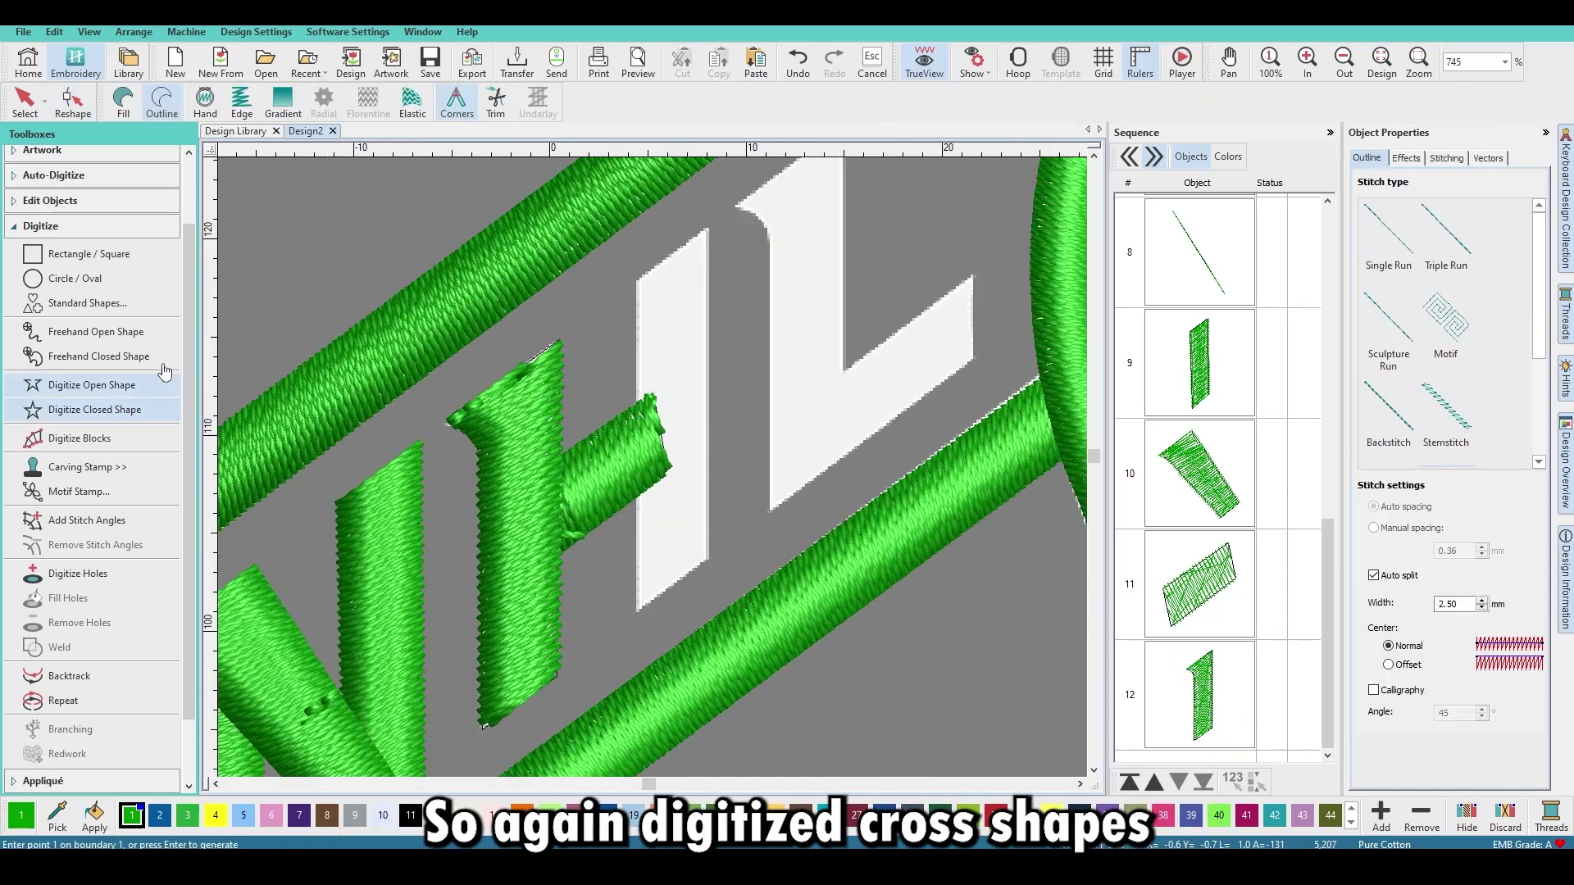
left_click(637, 282)
left_click(711, 226)
left_click(710, 566)
key("BackSpace")
left_click(710, 560)
left_click(635, 611)
key("Return")
Make the H's second stem a Satin fill and rotate its stitch angle to run across the stem.
key("Escape")
left_click(667, 525)
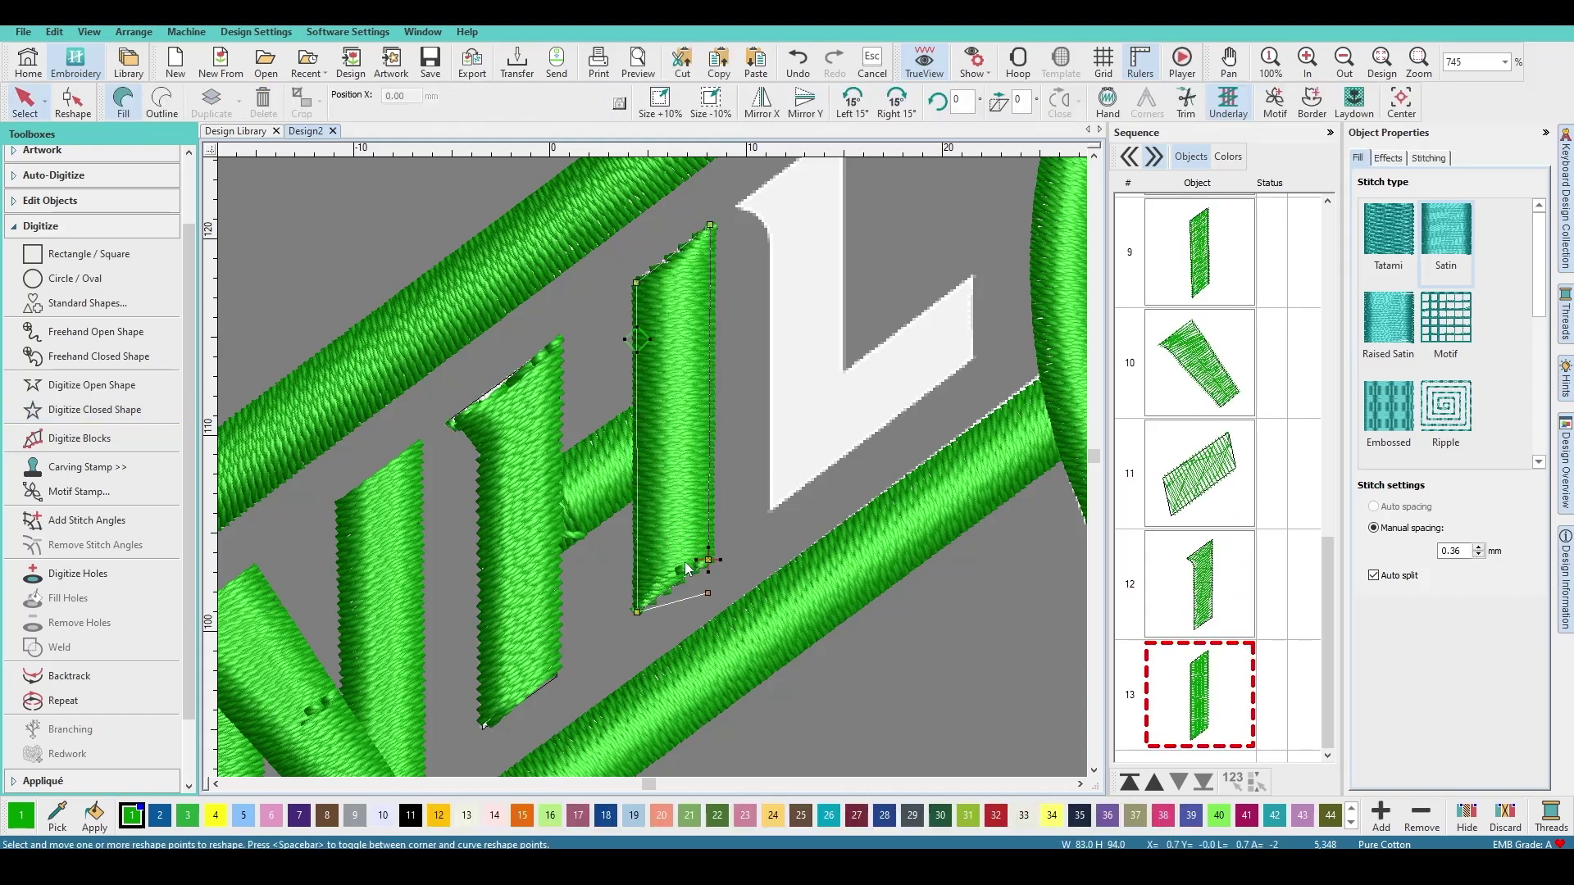
left_click_drag(707, 593, 707, 538)
key("Escape")
Reshape the upper end of the H's first stem by shifting its serif tip and upper right corner slightly outline-wards to the left.
left_click(518, 451)
left_click_drag(448, 420, 443, 420)
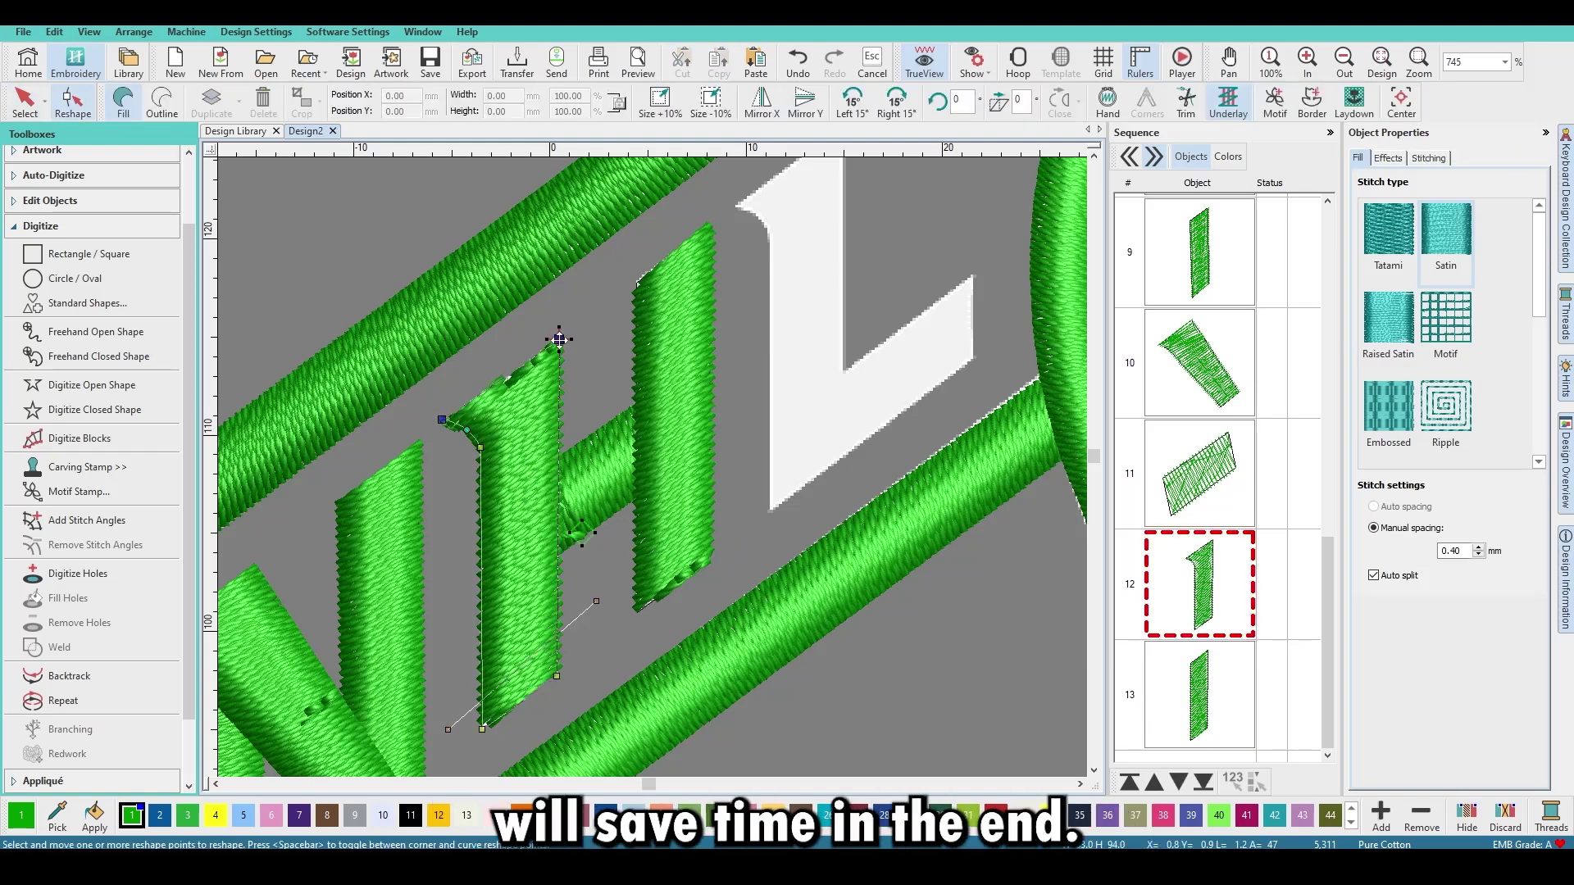
left_click(555, 338)
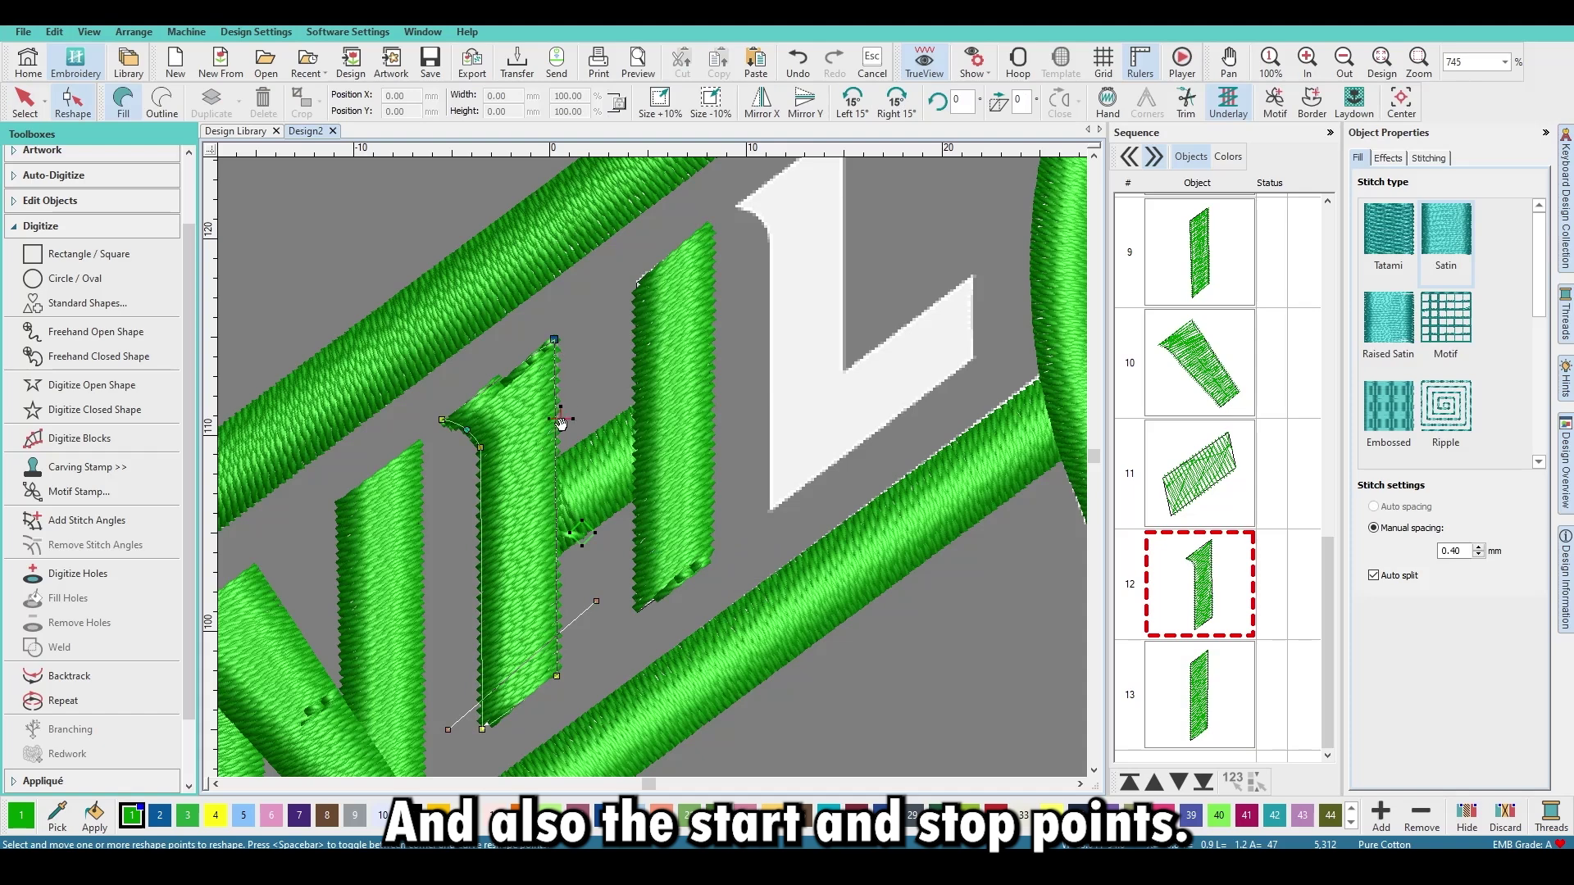
Move the stitch start and stop points on the H's first stem to suit the sewing path to the next segment.
left_click(557, 665)
key("t")
key("t")
left_click(625, 587)
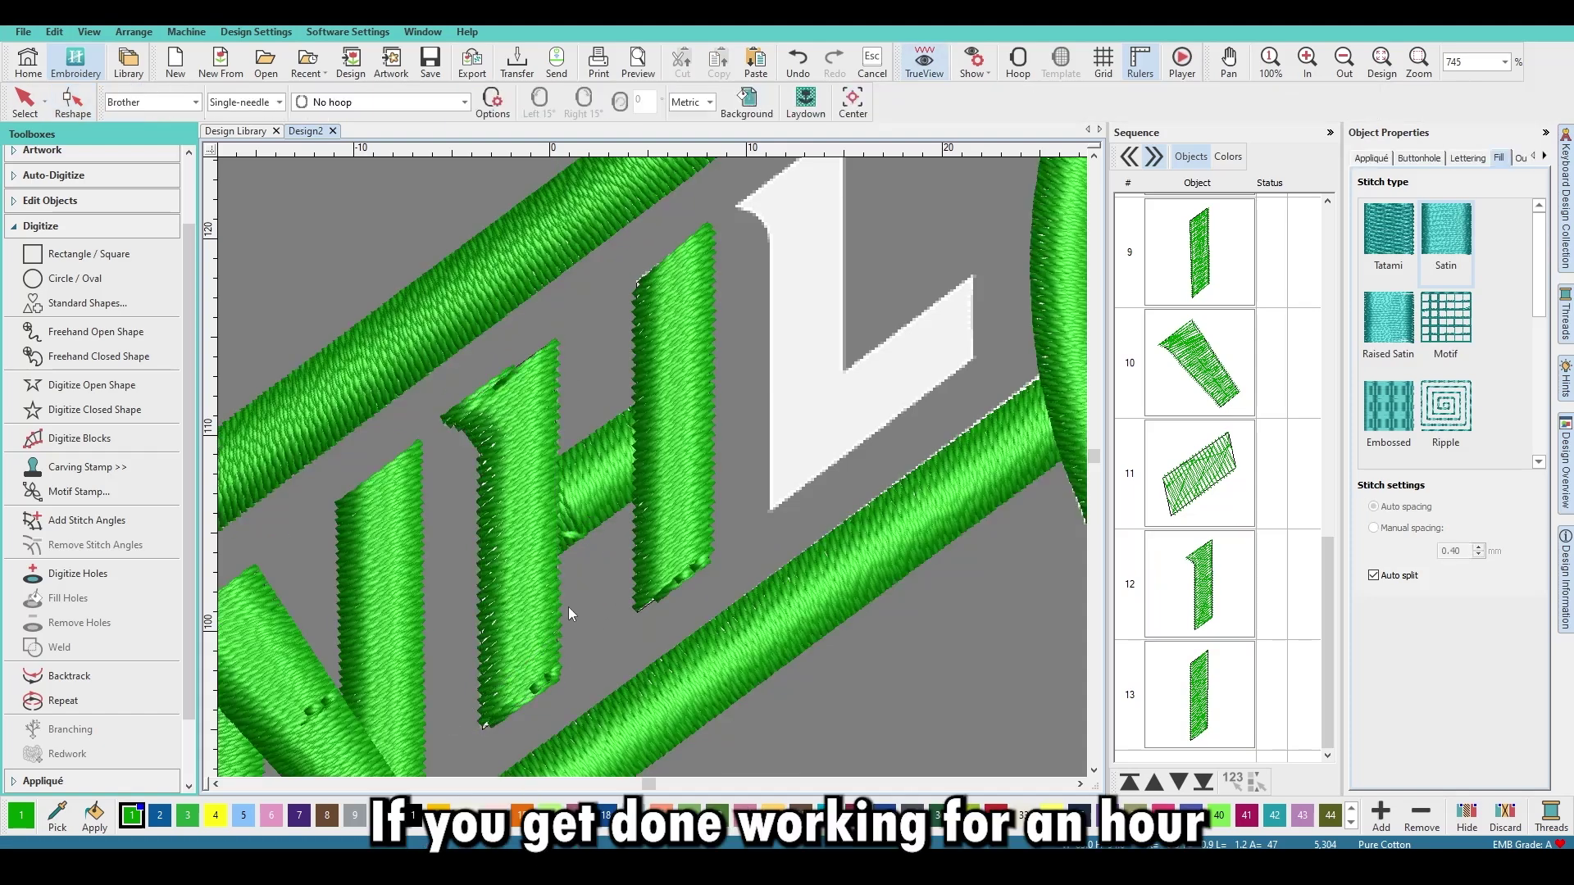
left_click(519, 469)
key("h")
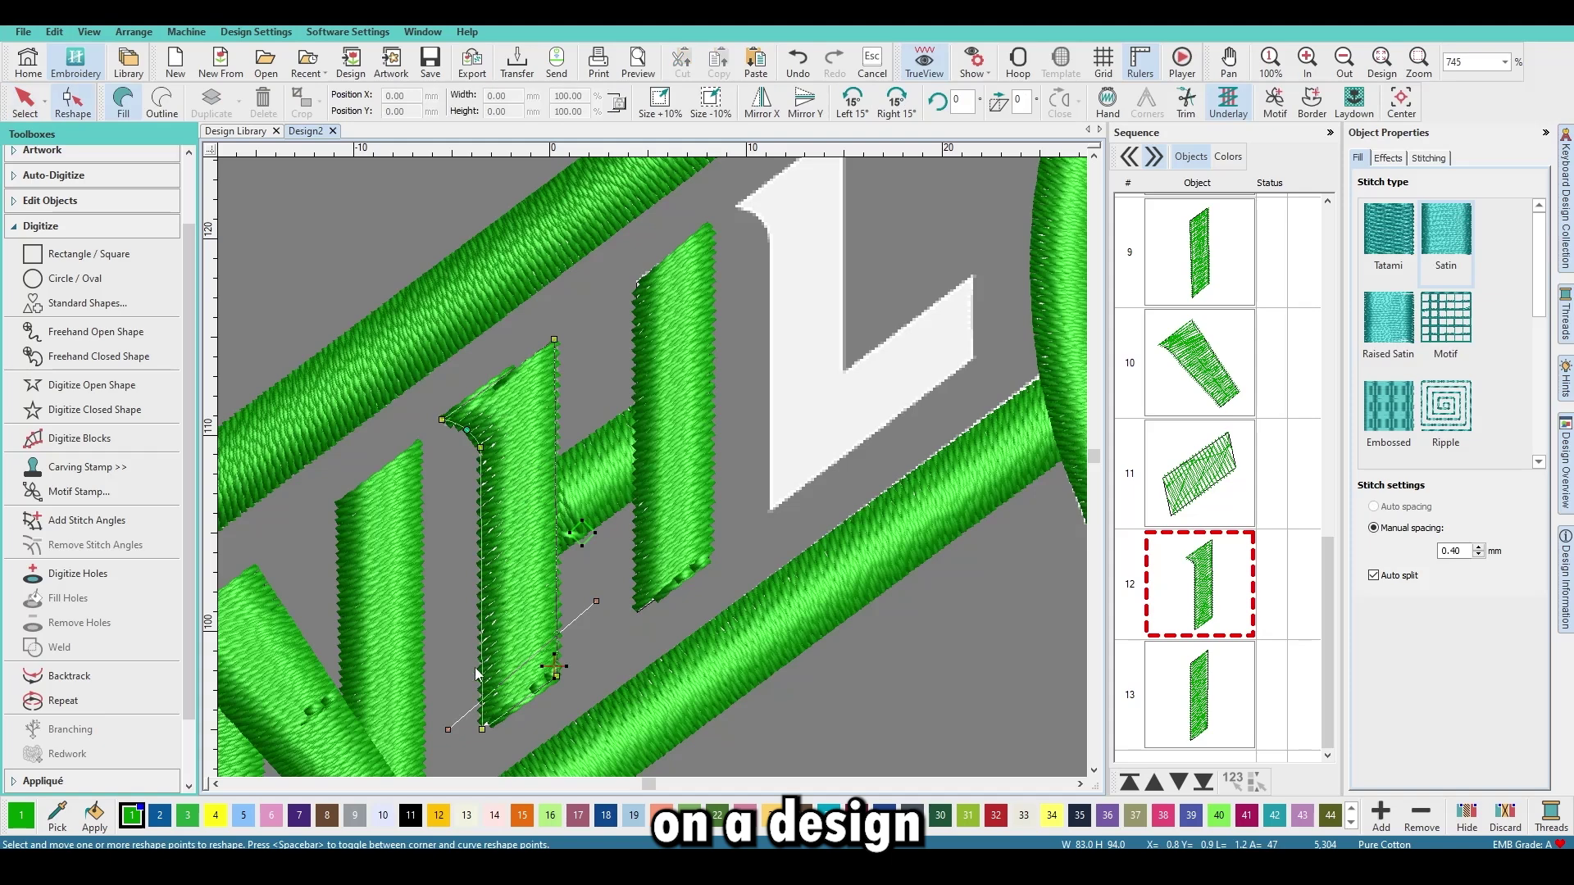
key("Escape")
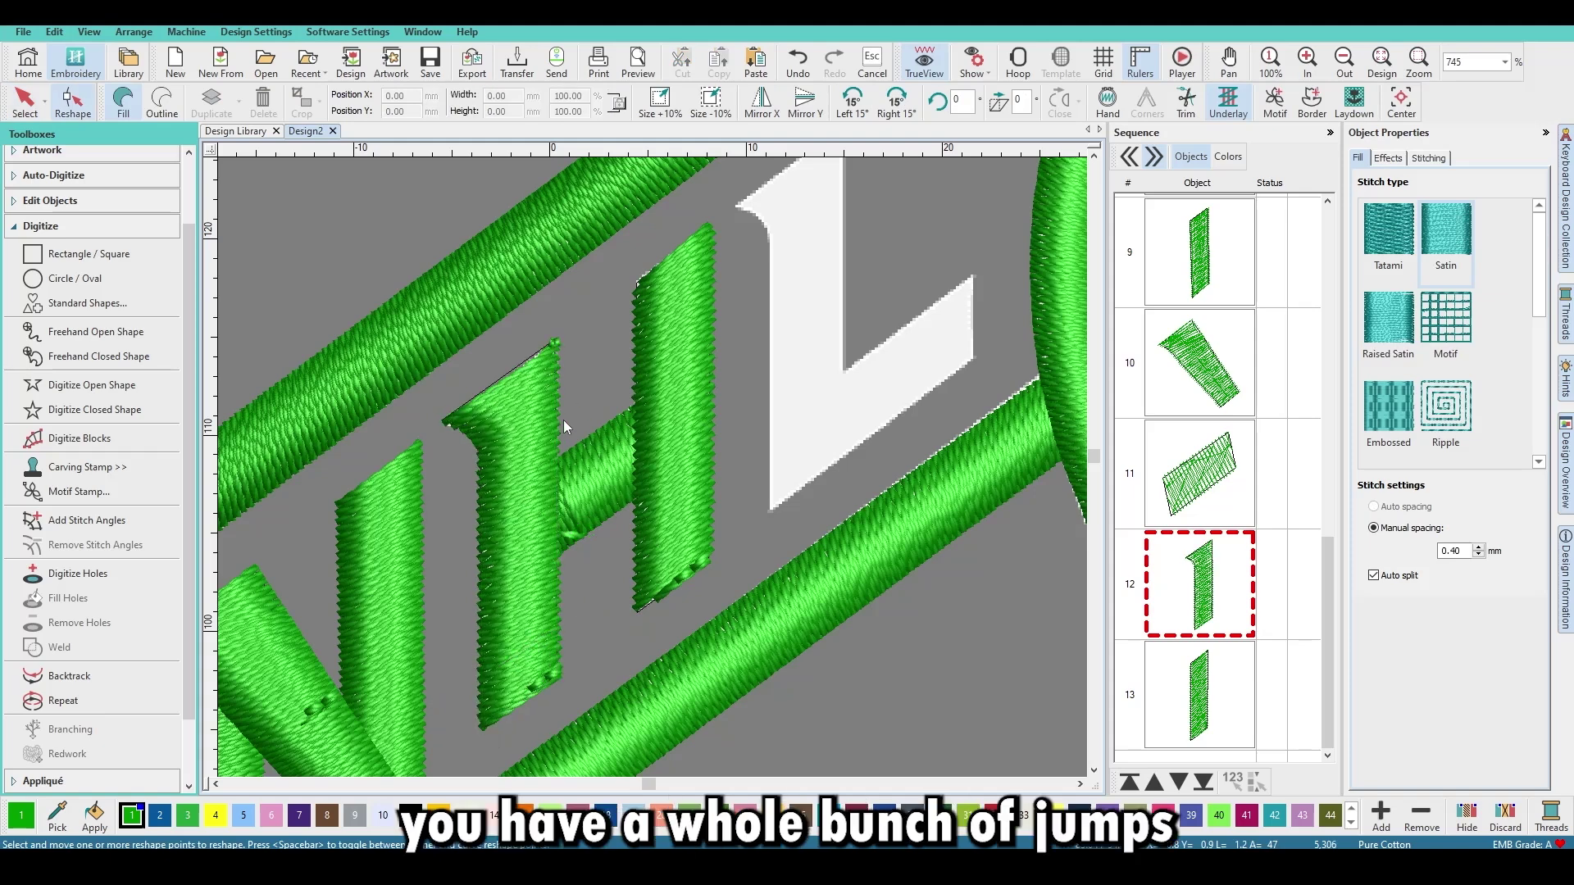
key("Escape")
Examine the N's travel line and the effects and stitching properties of its diagonal block.
scroll(653, 467, "down", 3)
scroll(666, 452, "up", 1)
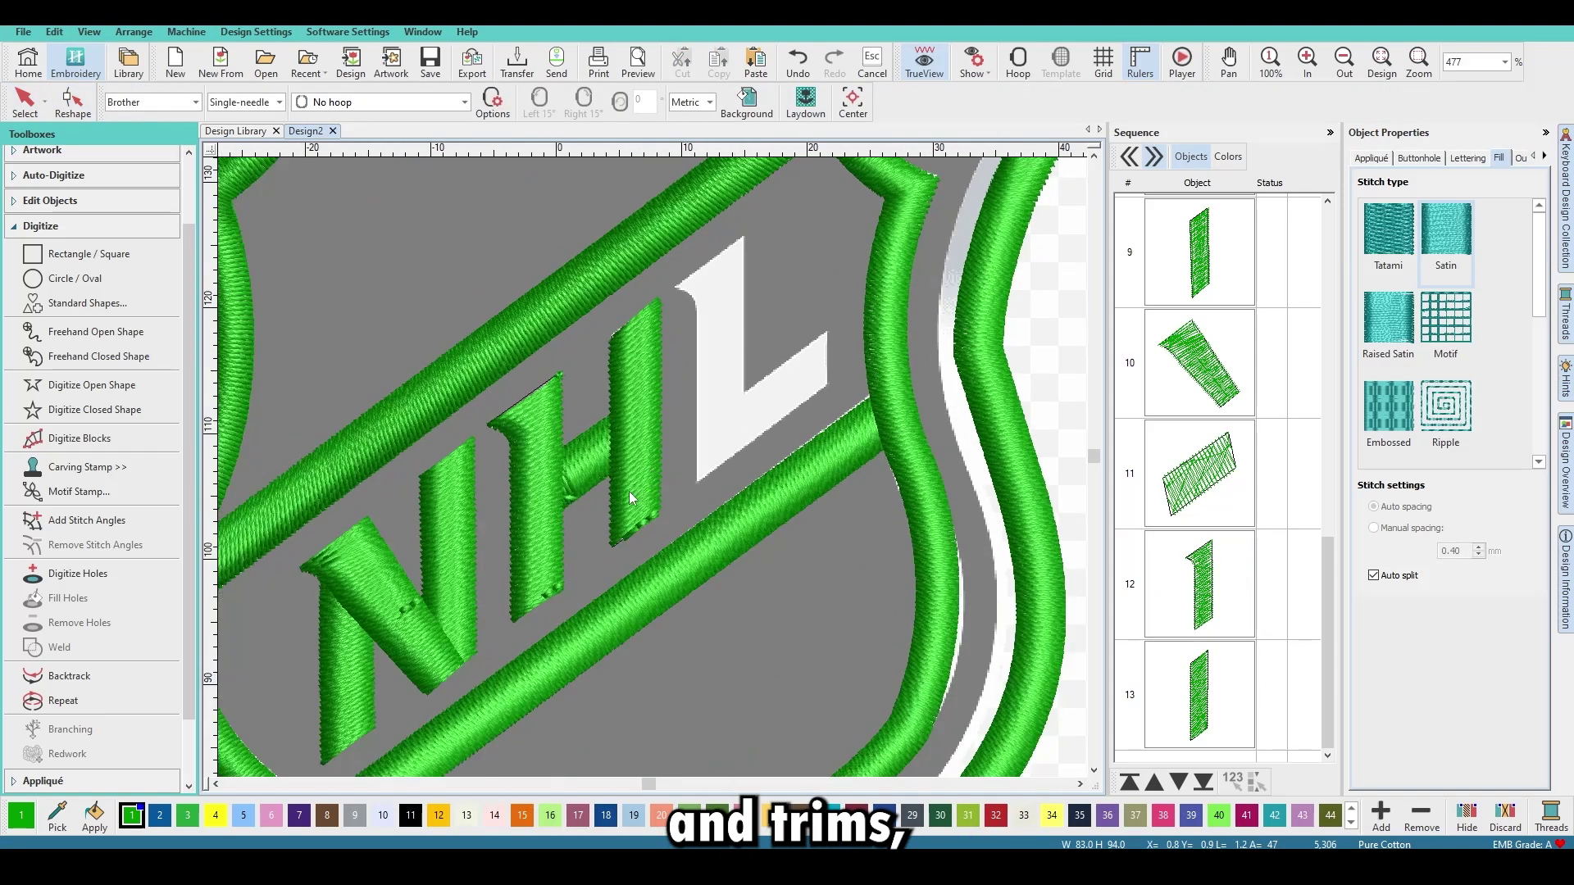
left_click(410, 608)
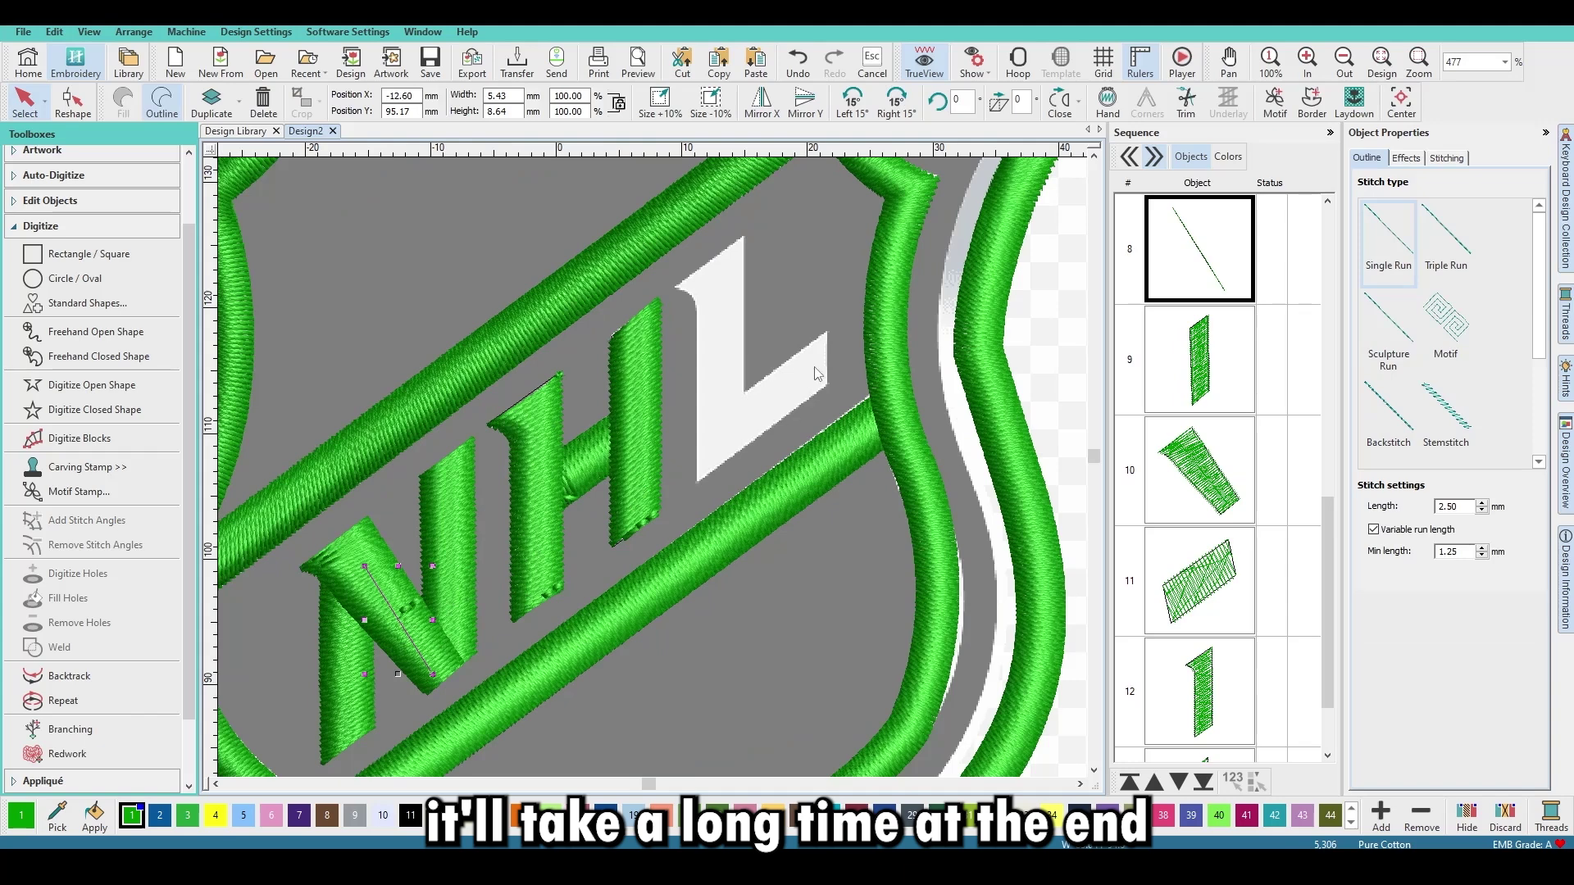
key("Escape")
left_click(360, 564)
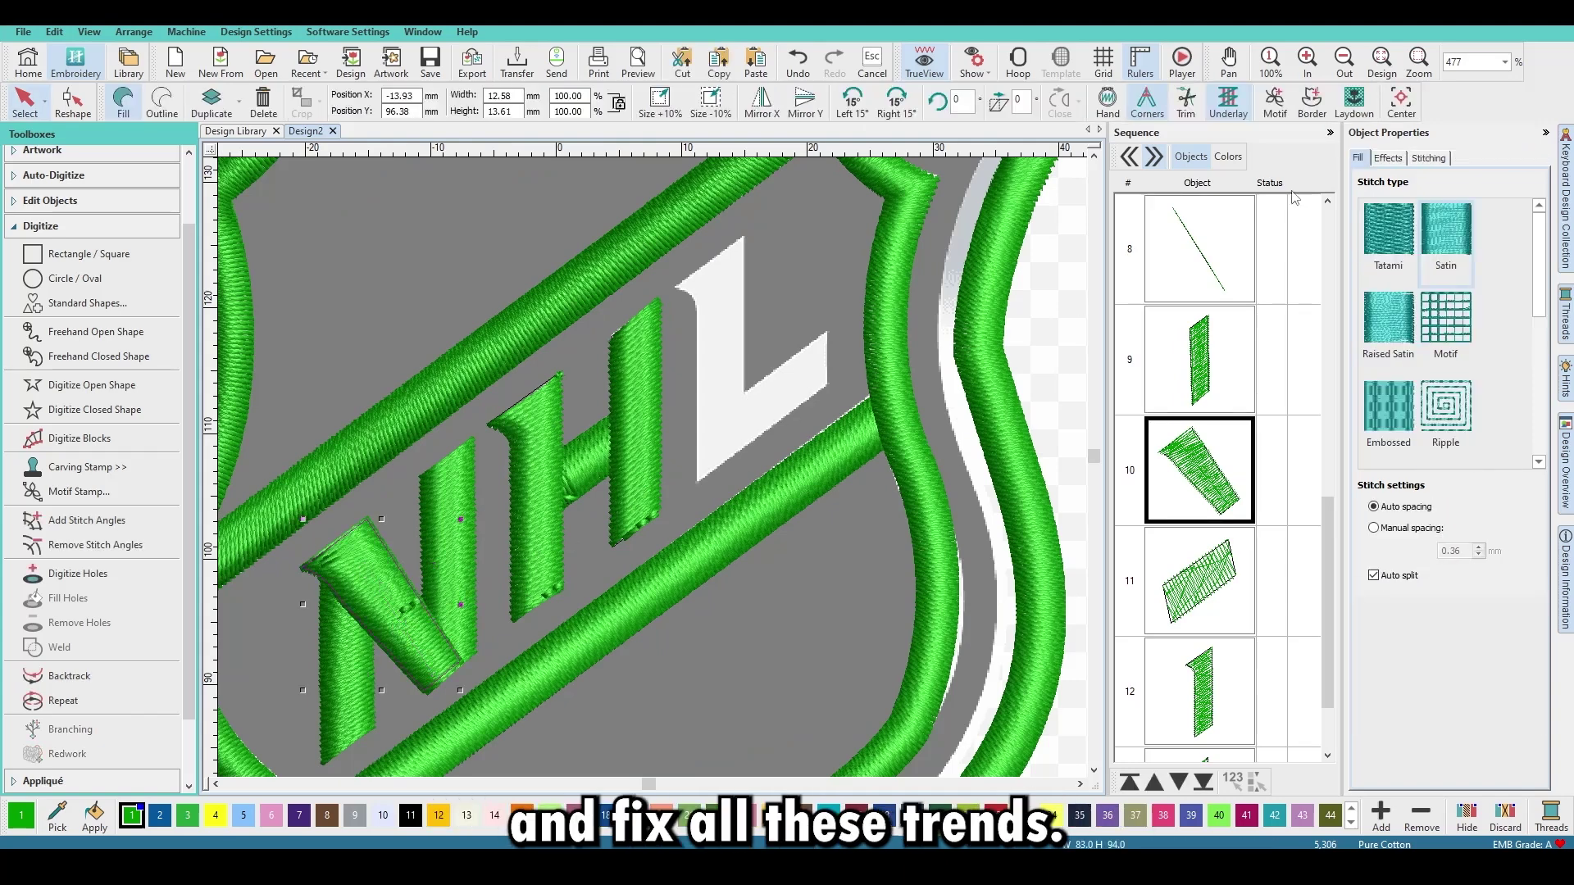
left_click(1395, 157)
scroll(1402, 209, "up", 1)
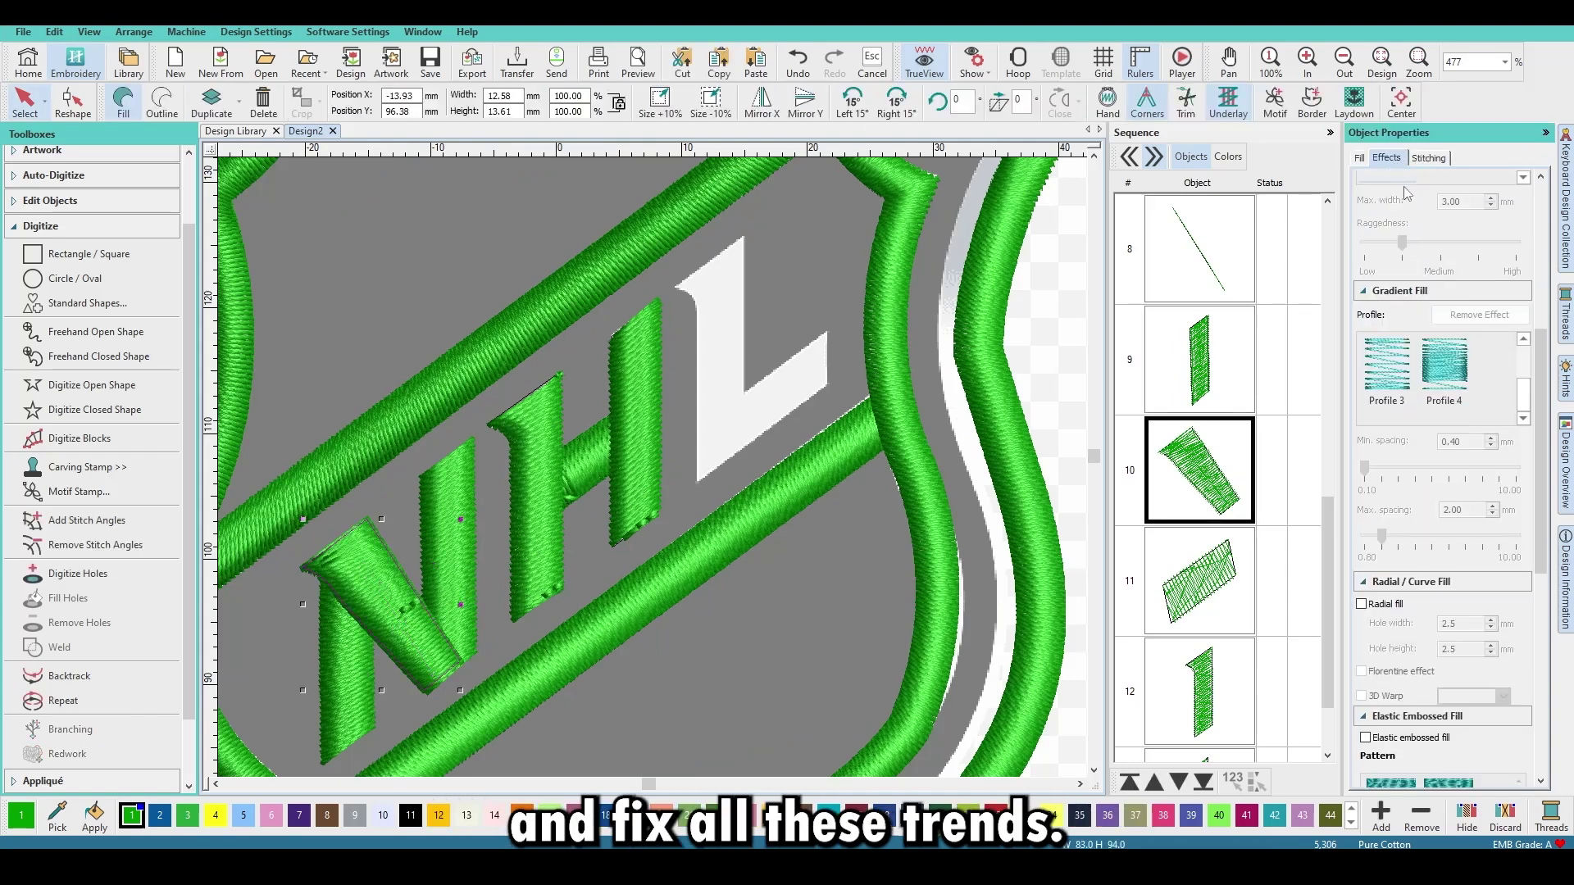
scroll(1438, 227, "up", 4)
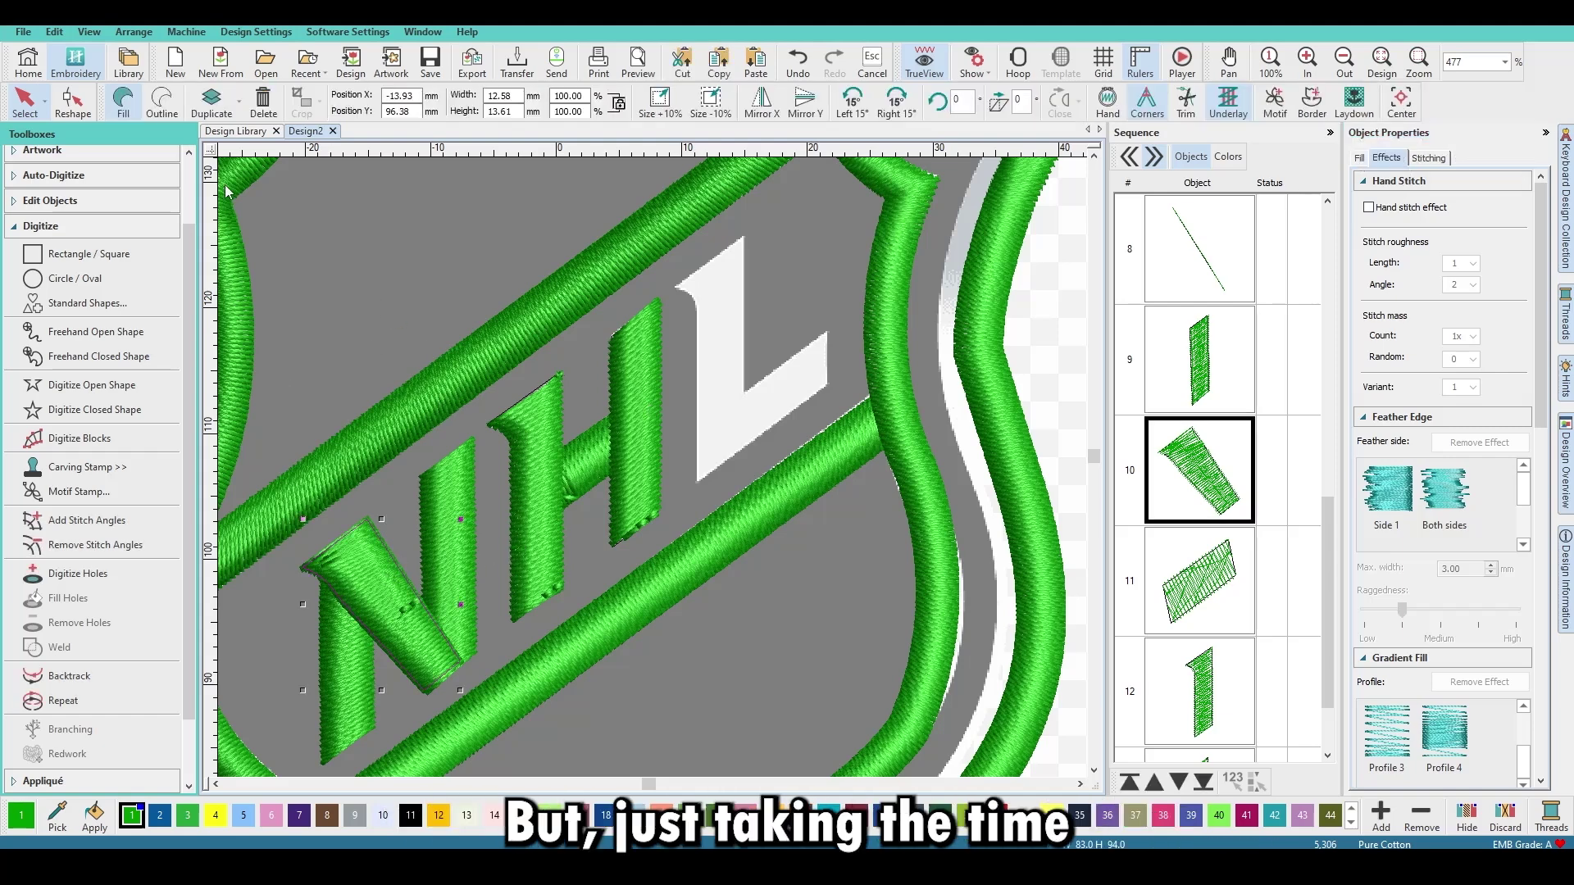
left_click(1424, 159)
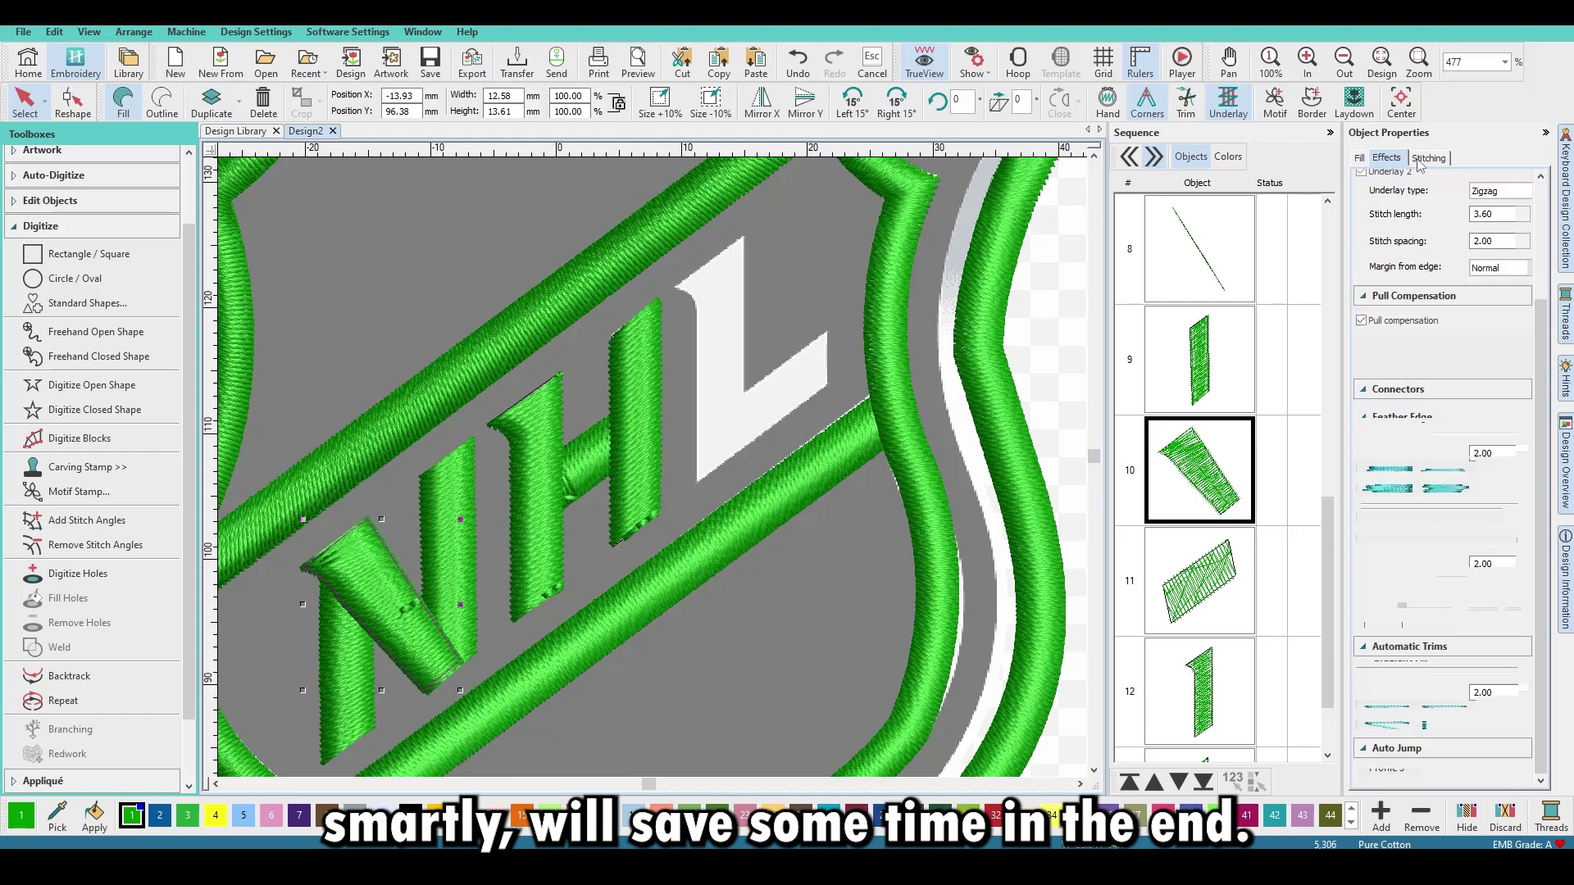
scroll(1447, 221, "down", 5)
scroll(1446, 230, "up", 3)
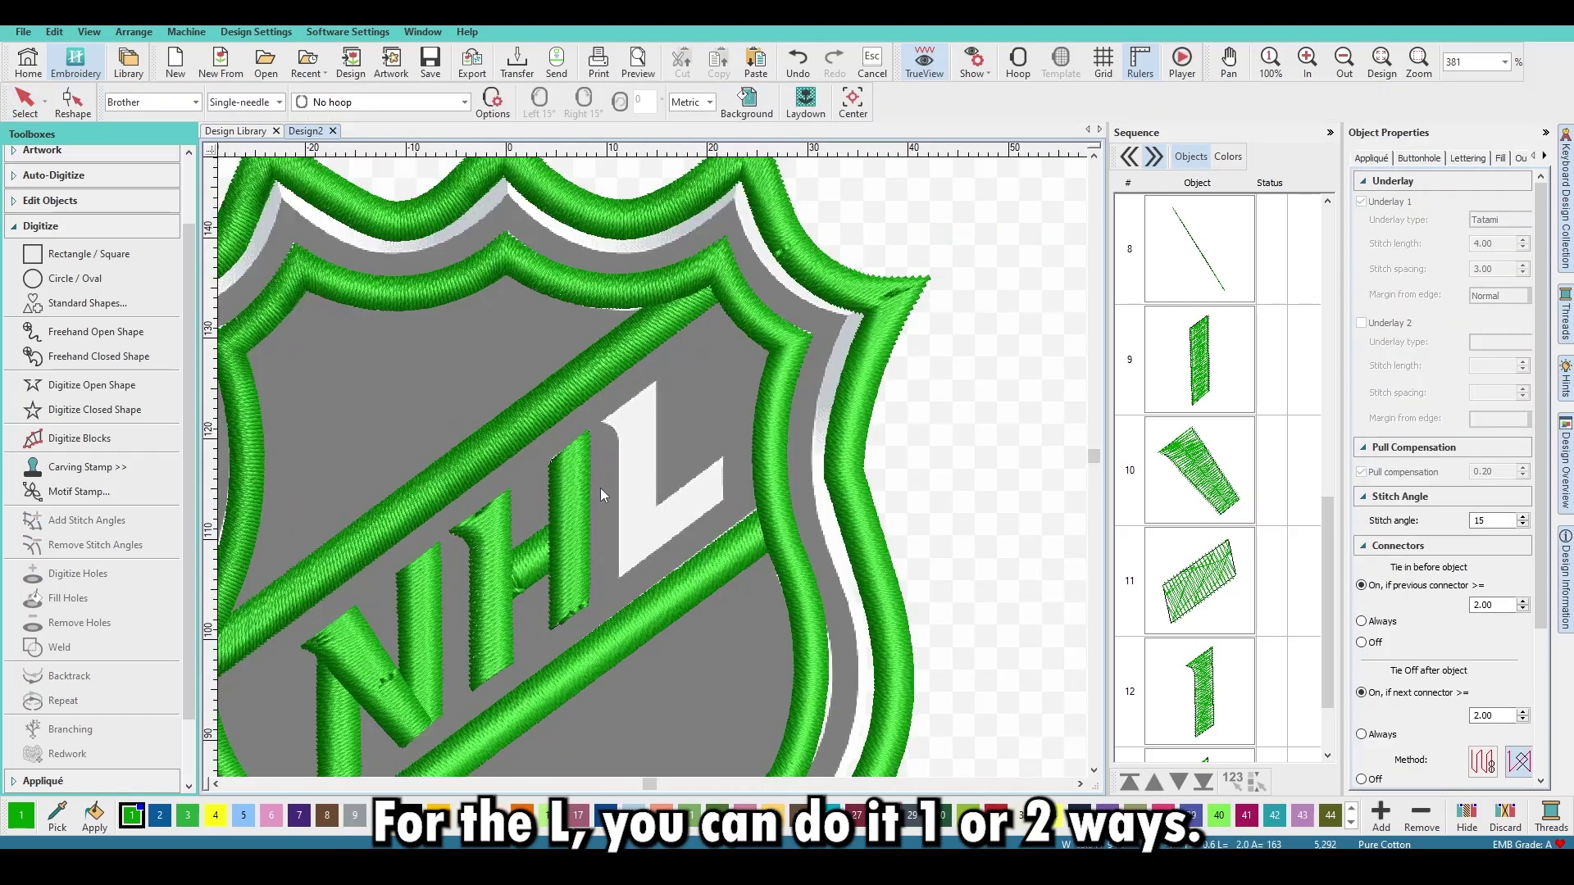
Digitize the whole L as one closed Satin fill shape, following its serif, stem and foot.
scroll(600, 489, "up", 3)
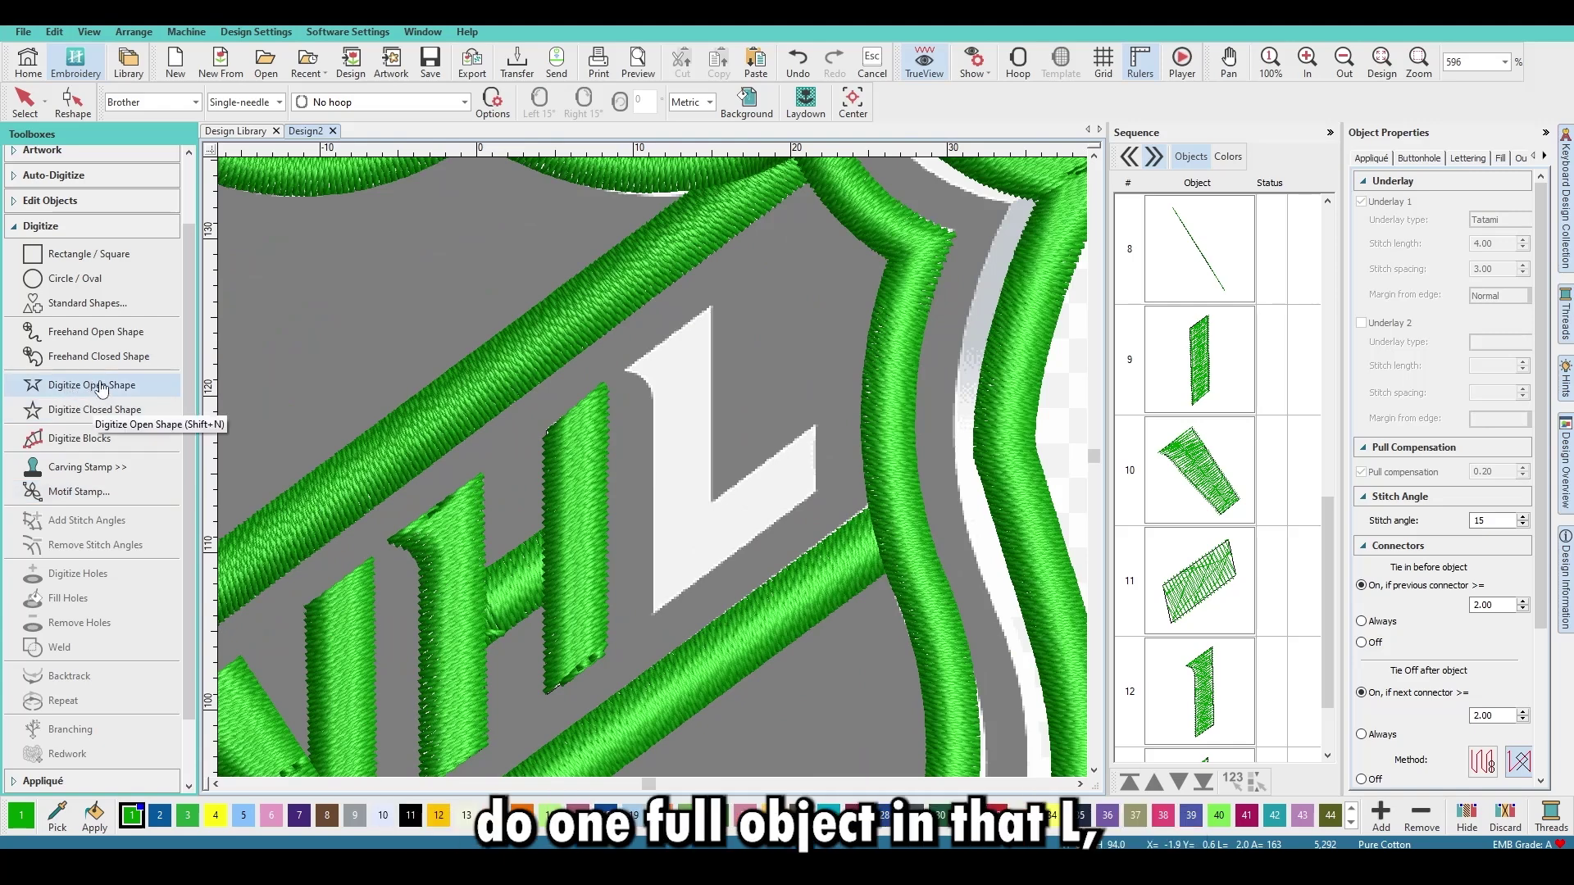
left_click(94, 410)
scroll(611, 476, "up", 1)
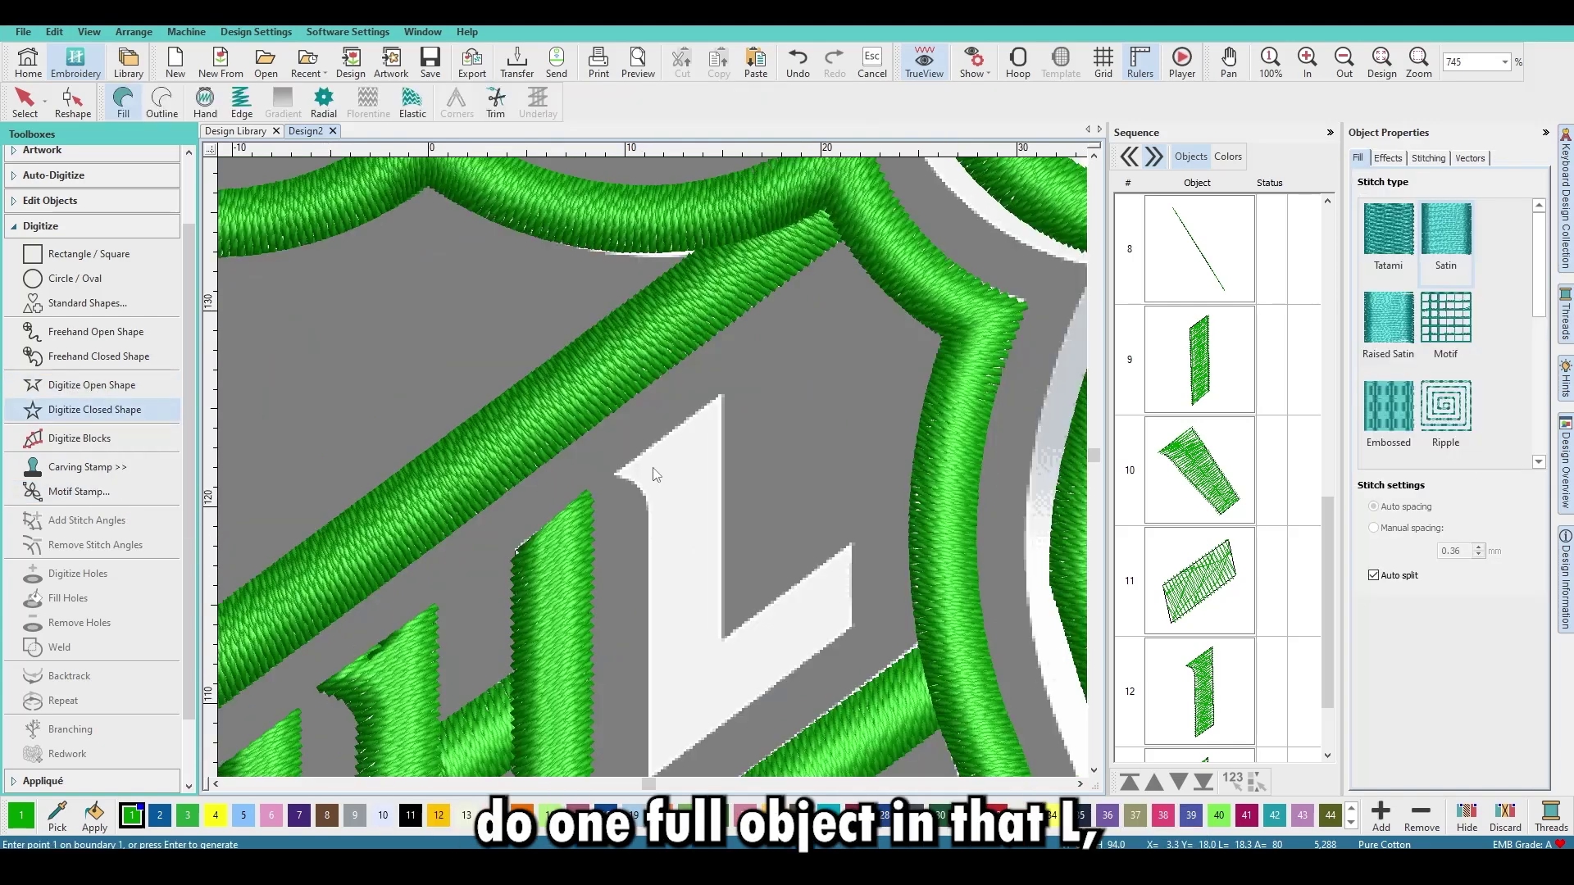
left_click(616, 474)
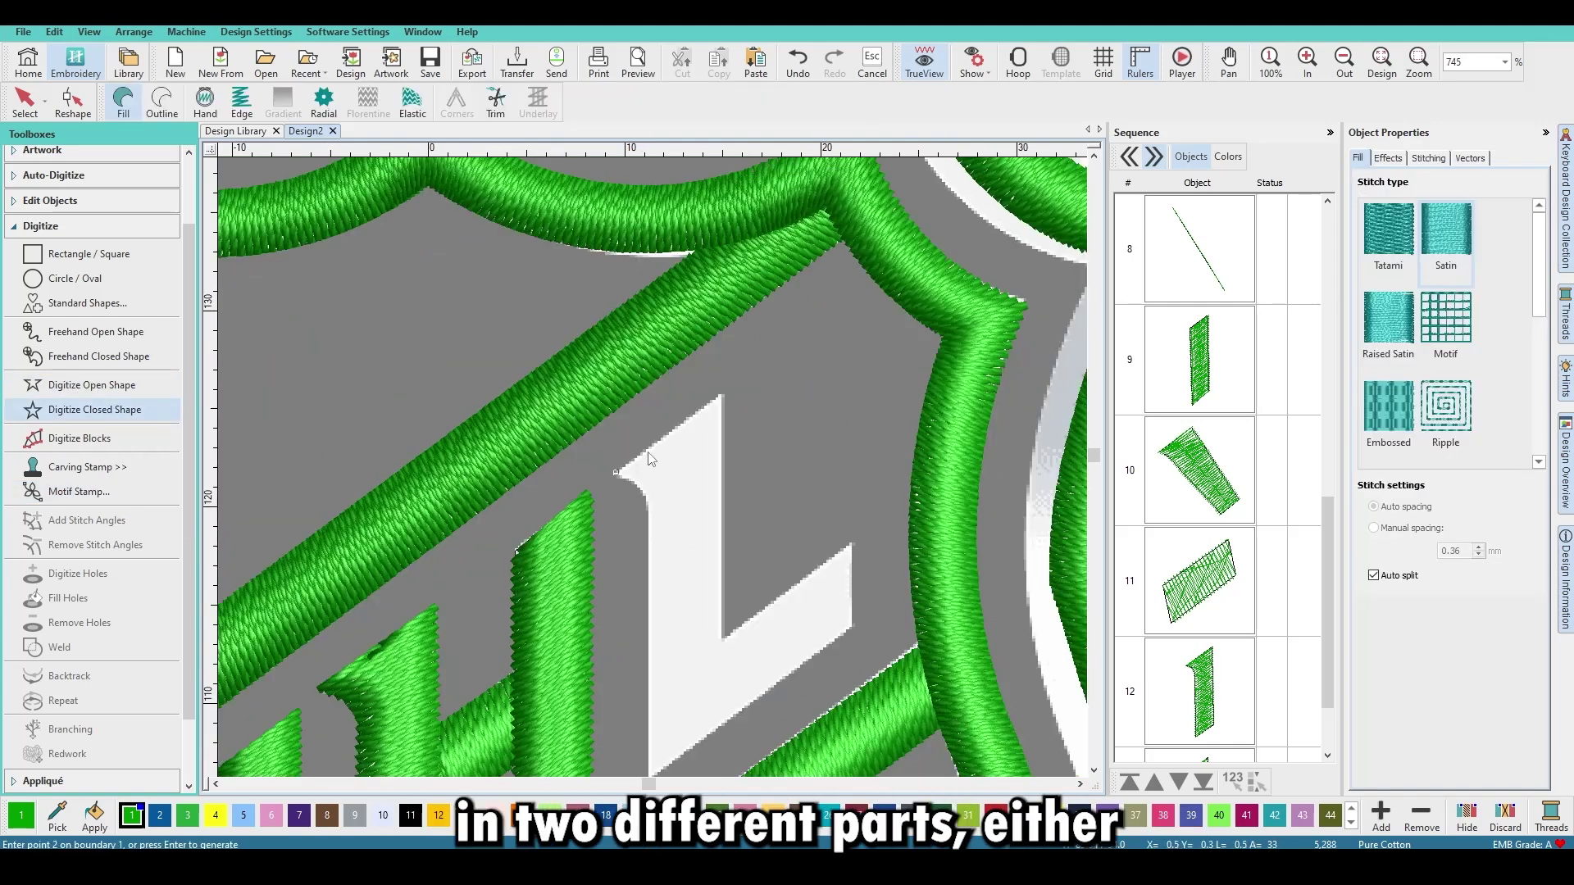
left_click(723, 391)
left_click(852, 542)
left_click(854, 627)
scroll(854, 627, "down", 3)
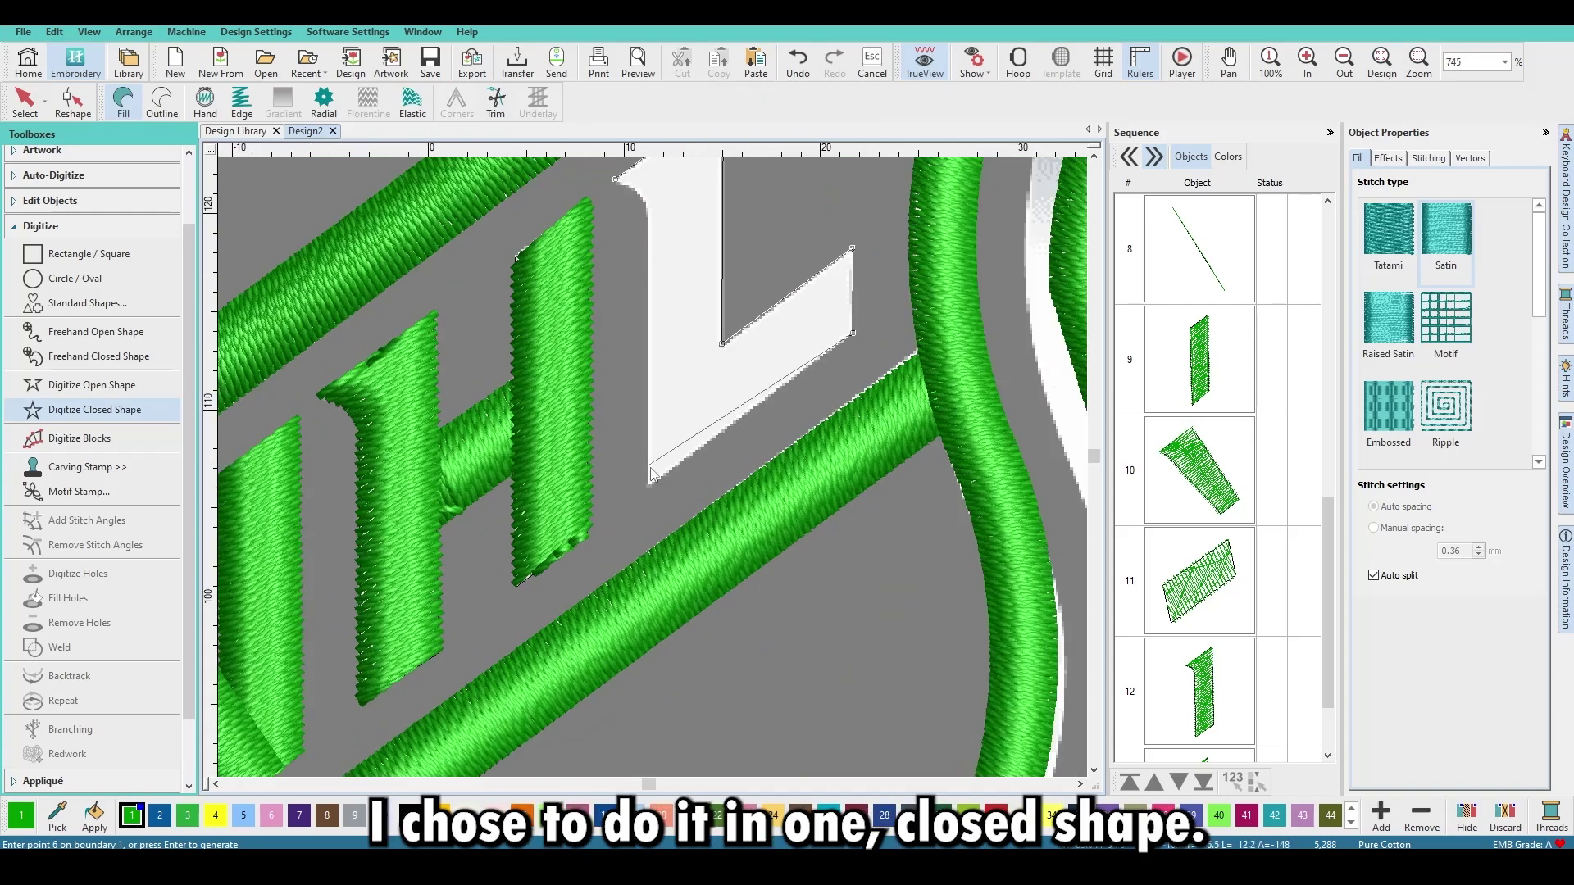
scroll(626, 326, "up", 2)
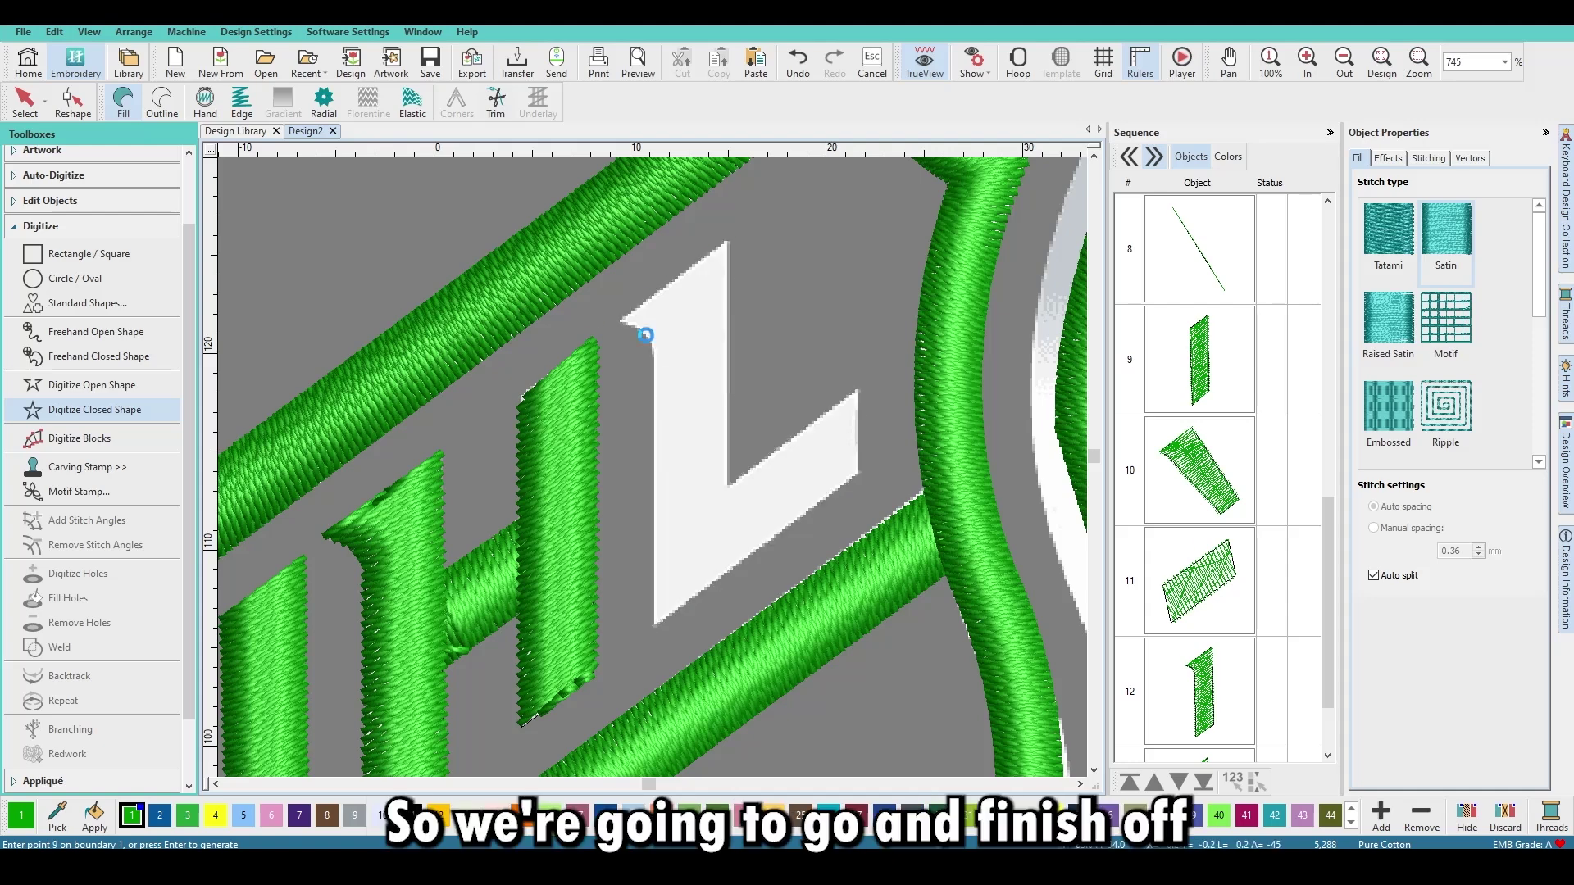
key("Return")
key("Escape")
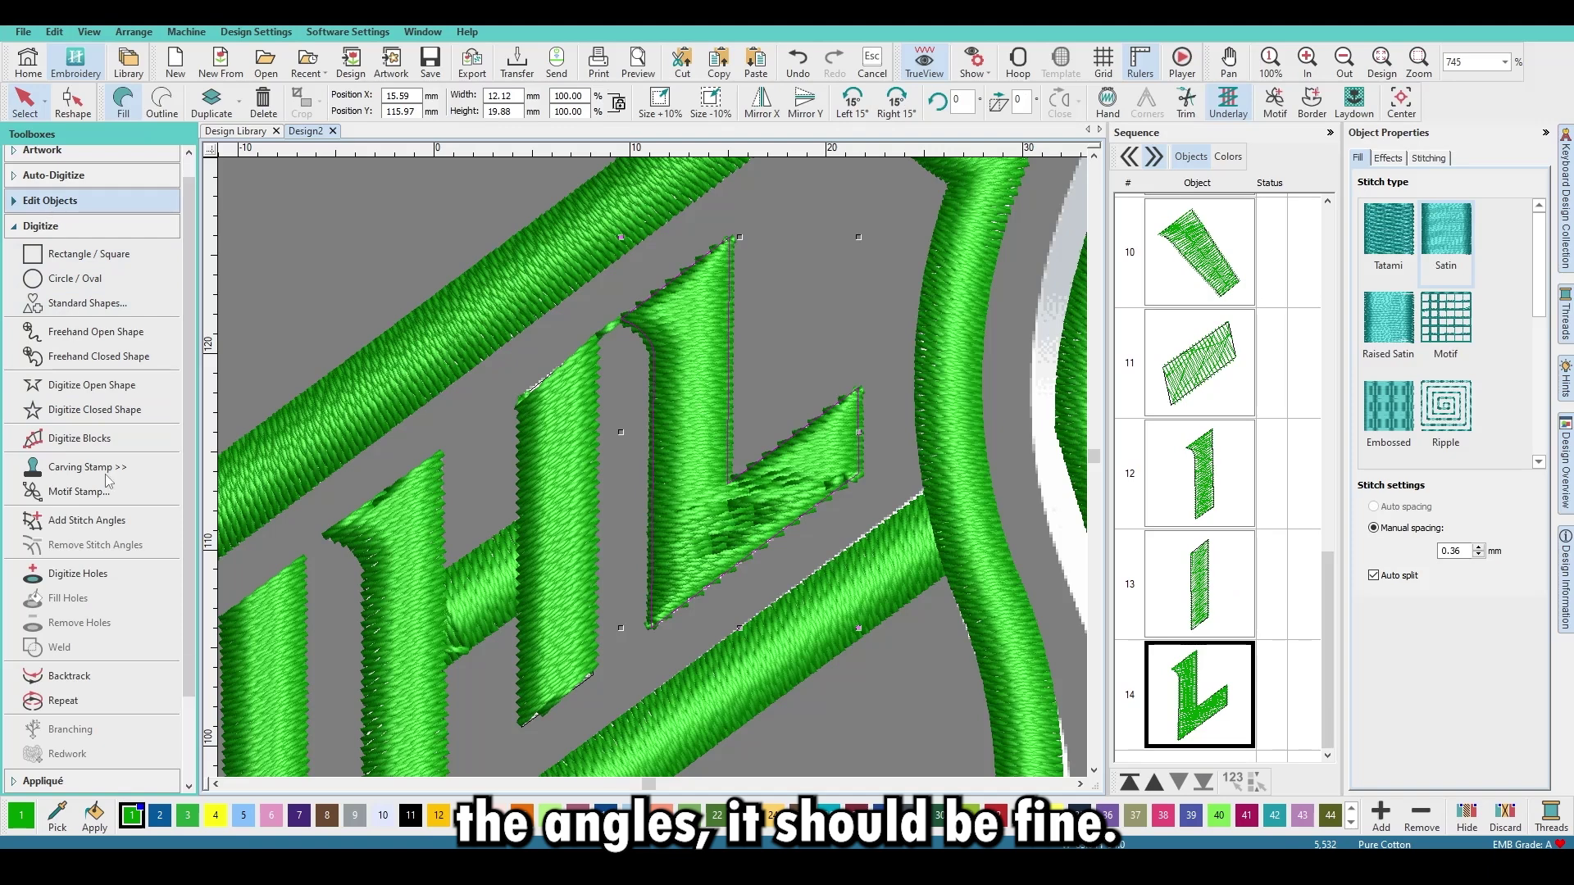
Add a stitch angle to the L so the stitches run across its foot, and check it in Reshape mode.
left_click(50, 203)
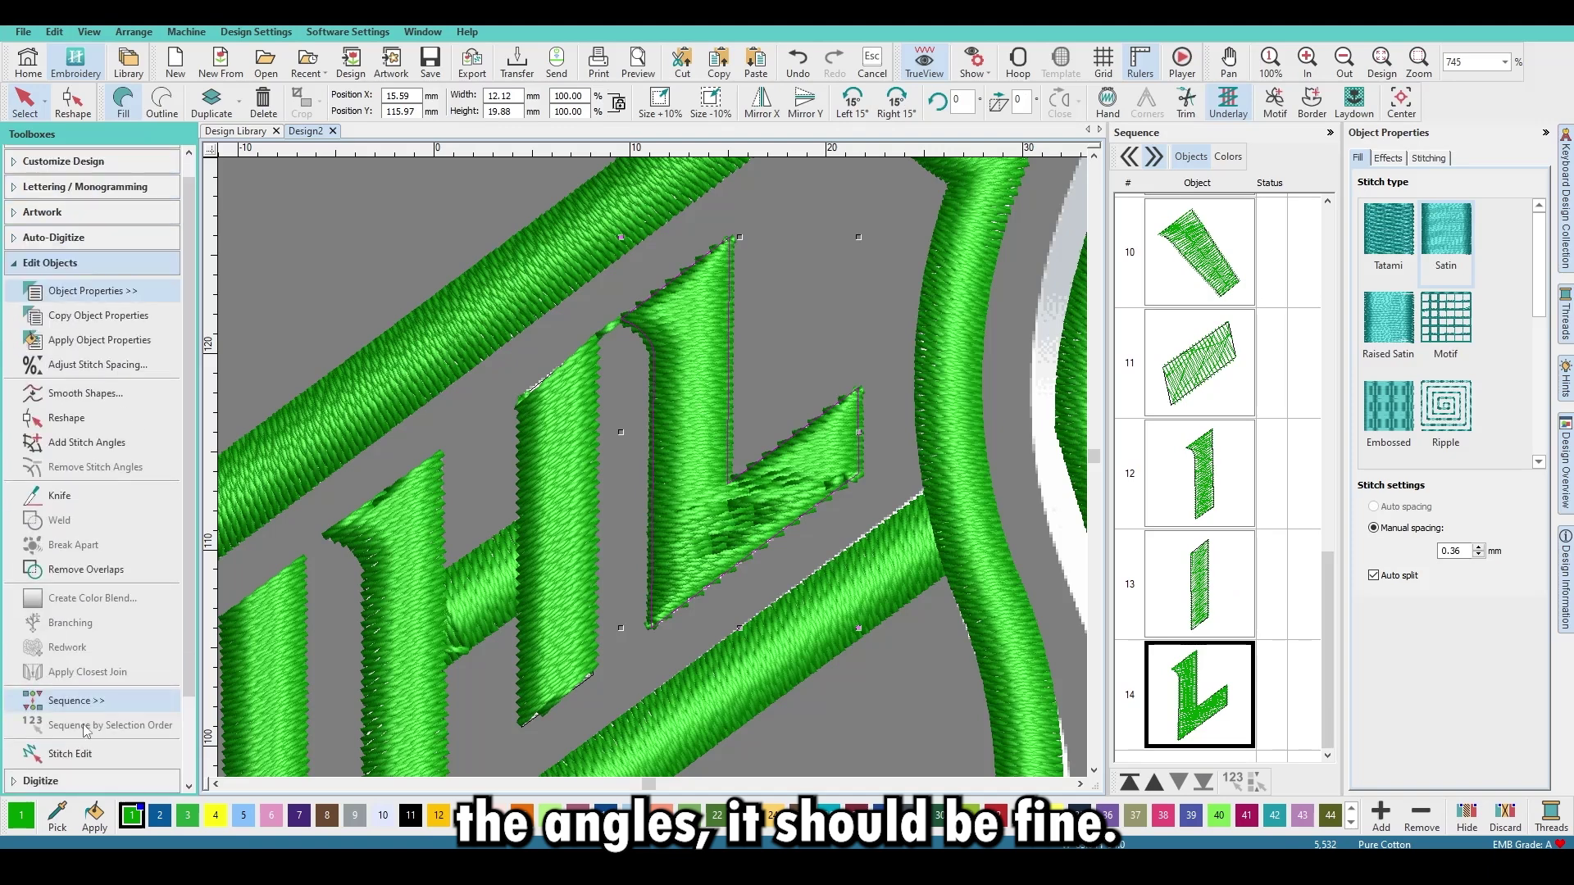
left_click(82, 443)
left_click(829, 520)
key("Return")
key("h")
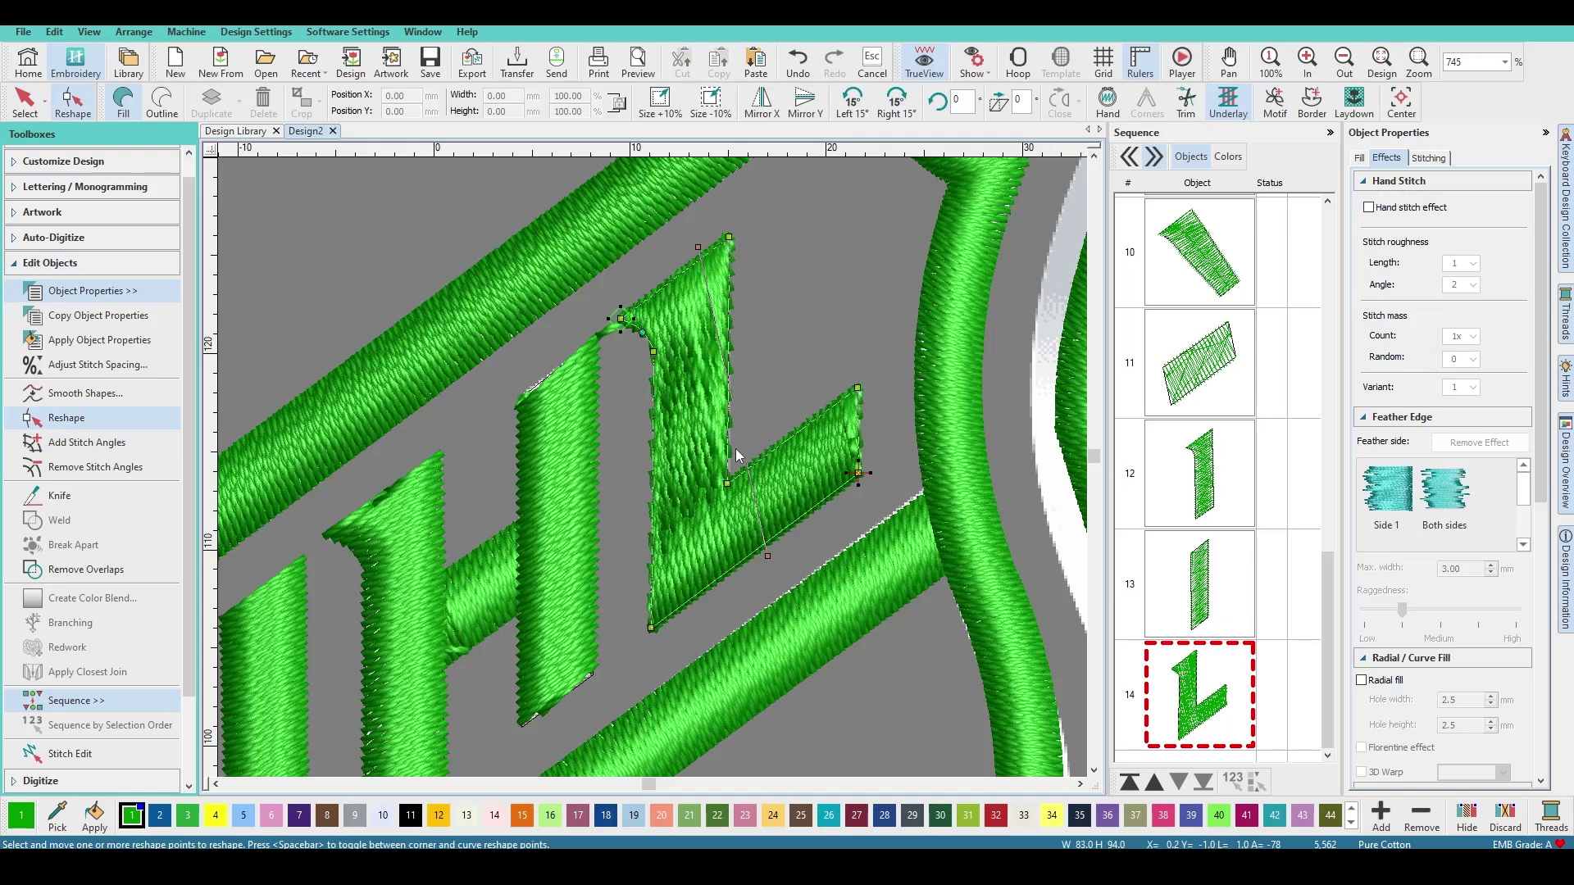
Try to add further stitch angles across the L's stem and foot.
left_click(105, 444)
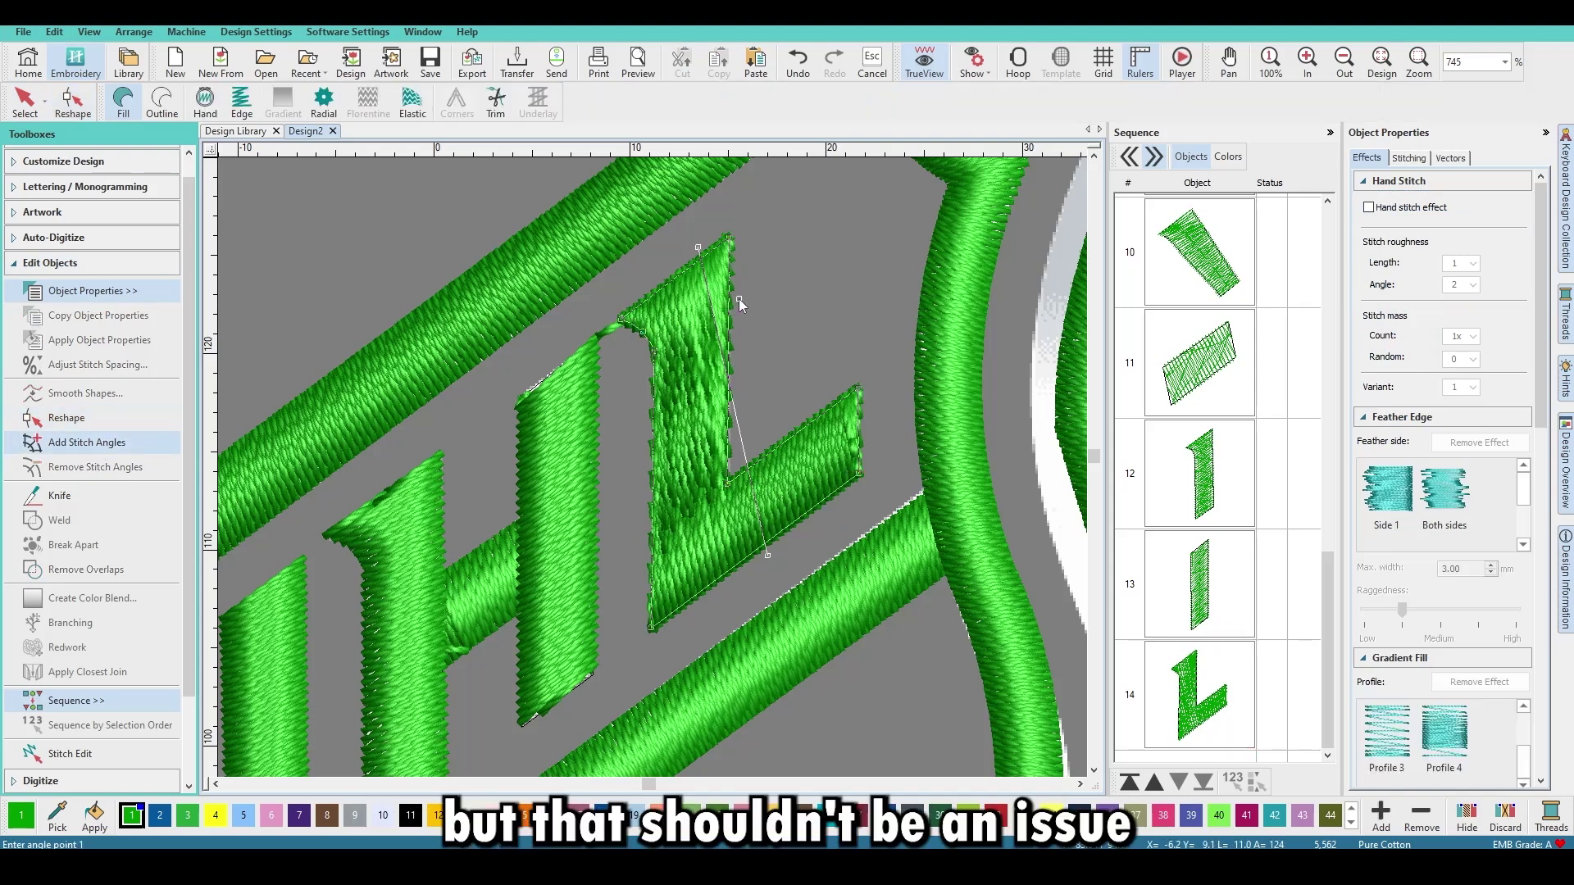
left_click(633, 357)
key("Return")
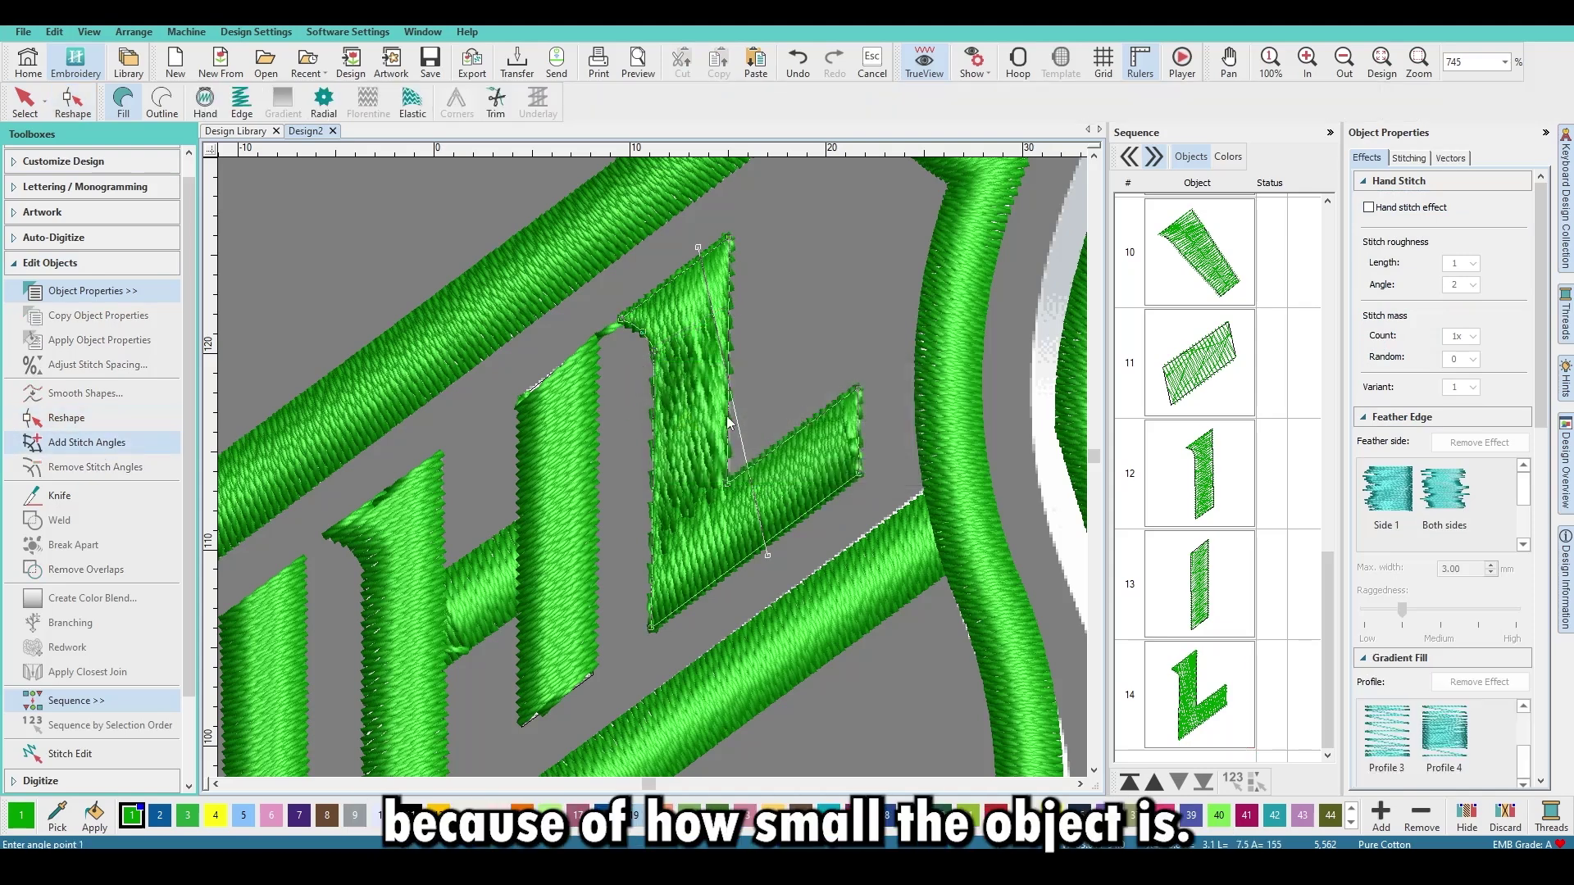
left_click(784, 563)
key("Escape")
left_click(708, 509)
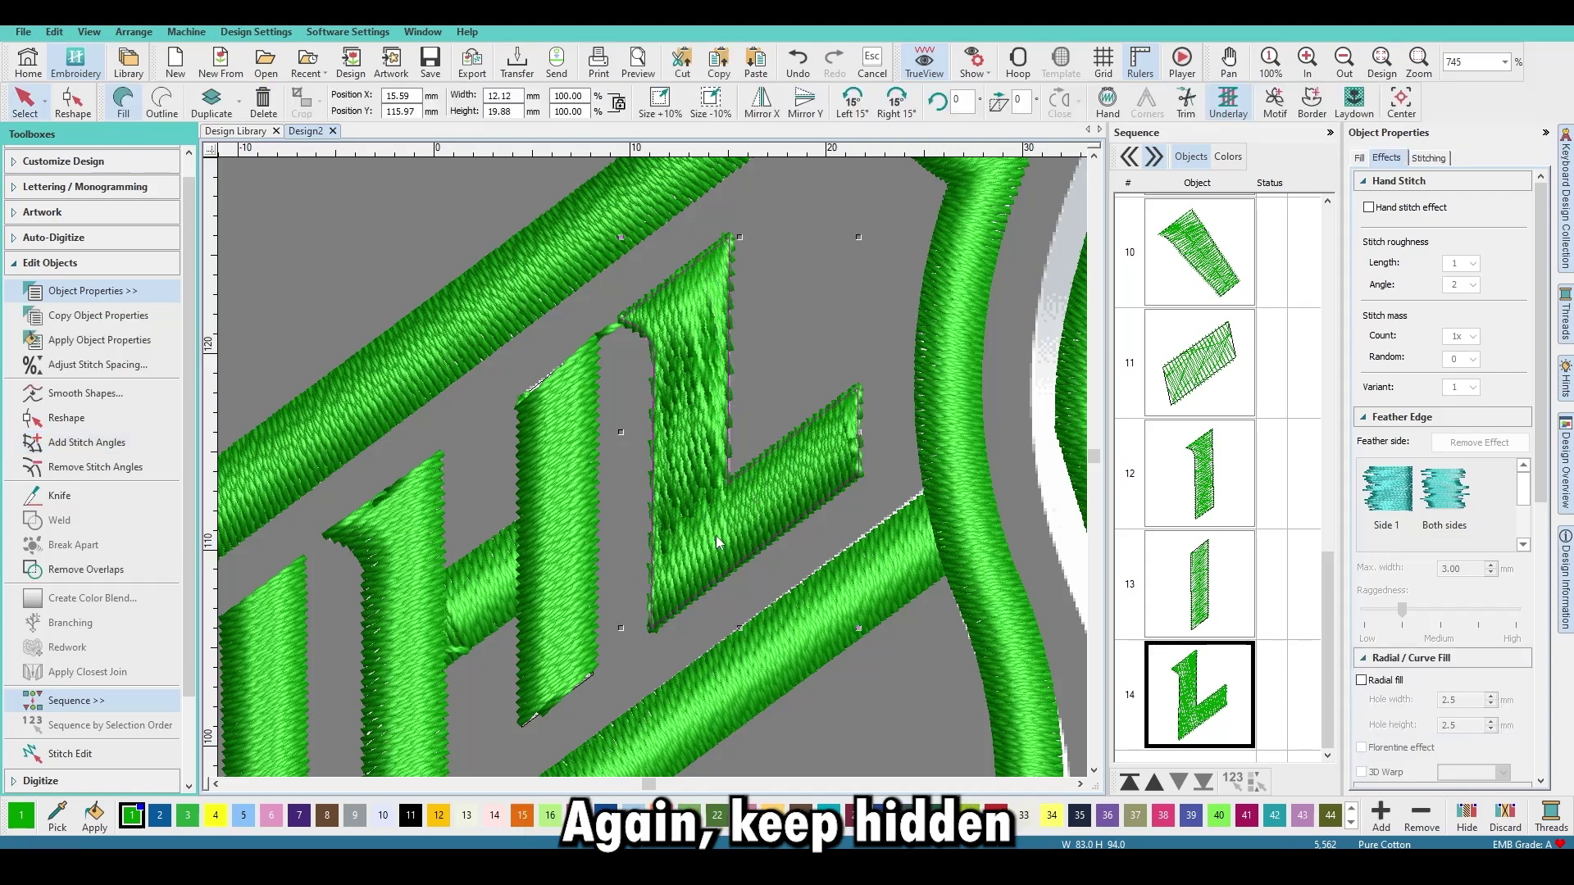
Realign the stitch angle across the L's foot and add another stitch angle across the L at its inner corner.
key("h")
left_click_drag(768, 556, 811, 524)
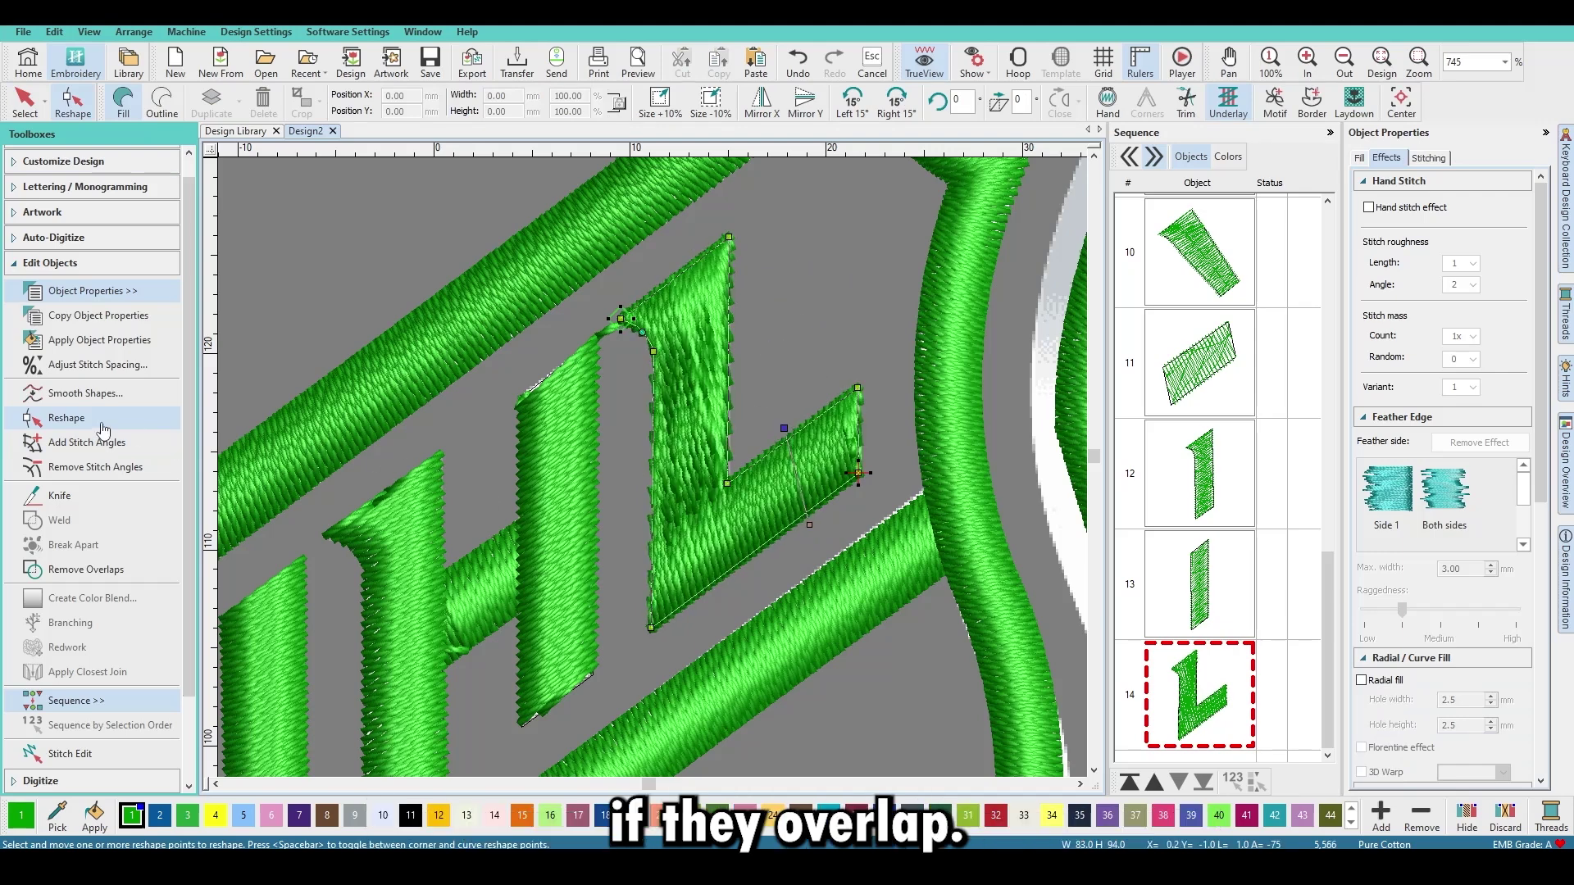
left_click(86, 442)
left_click(743, 456)
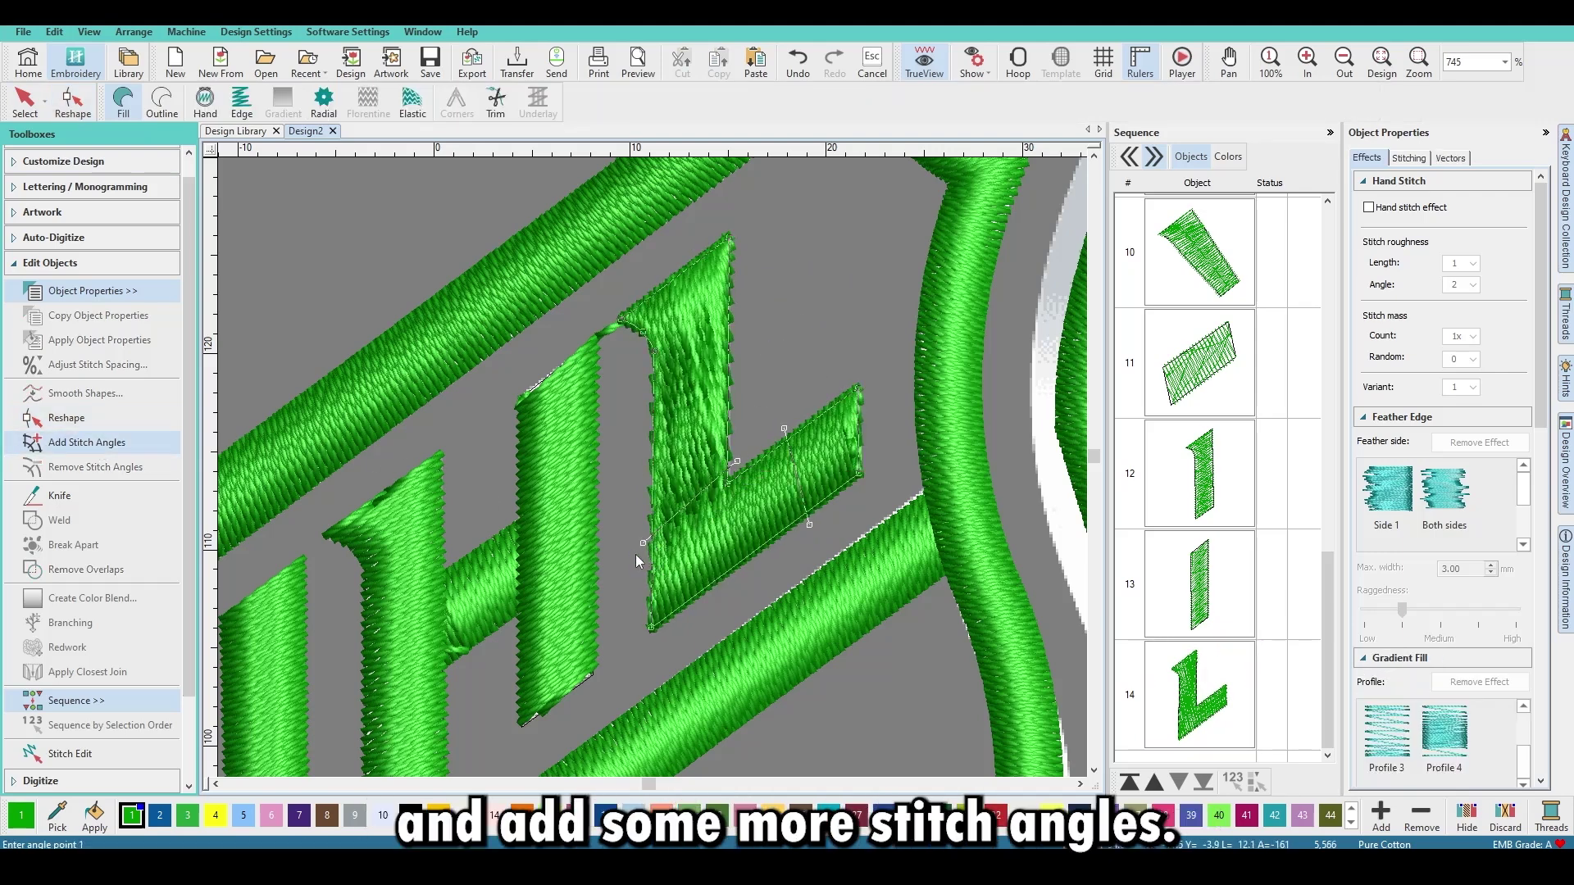
key("Return")
key("Escape")
left_click(689, 402)
key("h")
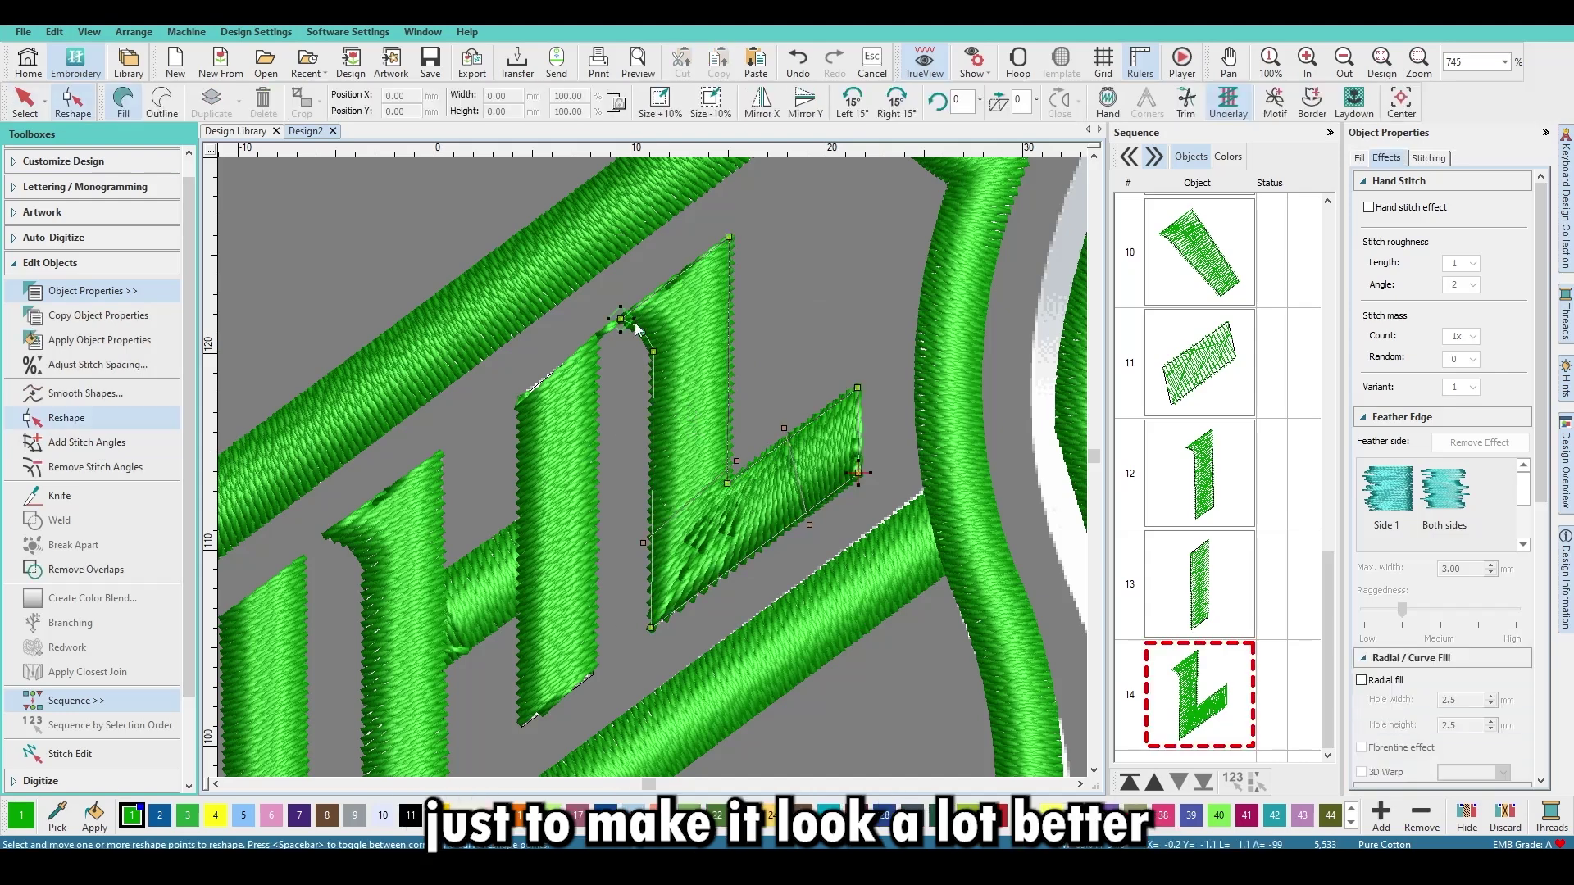
Move the stitch angle at the L's inner corner up so it crosses the upper stem just below the serif.
left_click(623, 320)
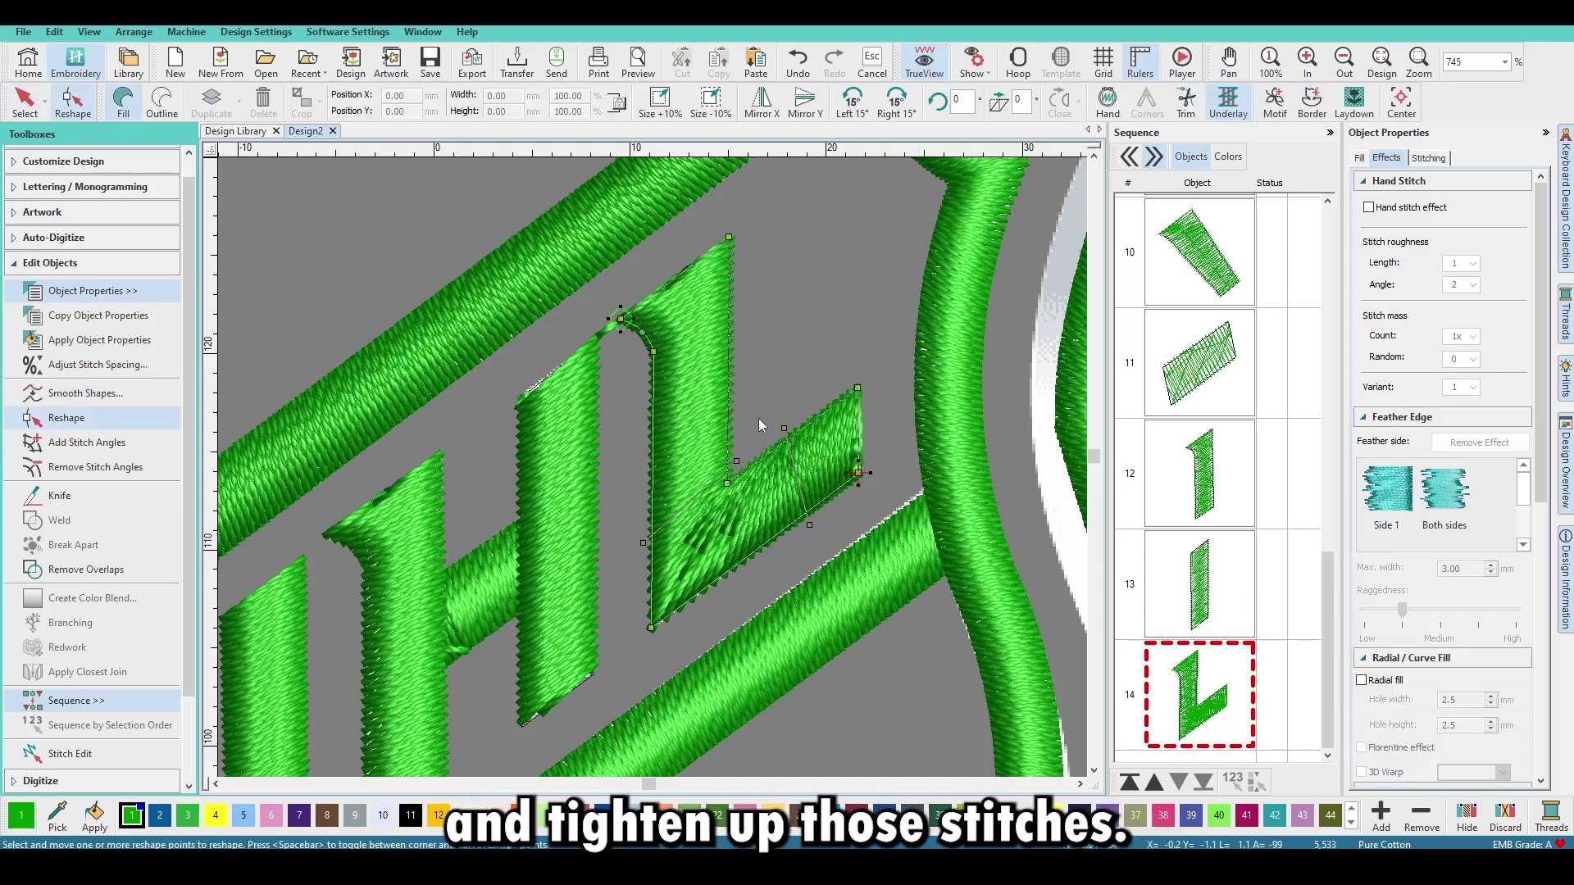
left_click_drag(735, 462, 736, 432)
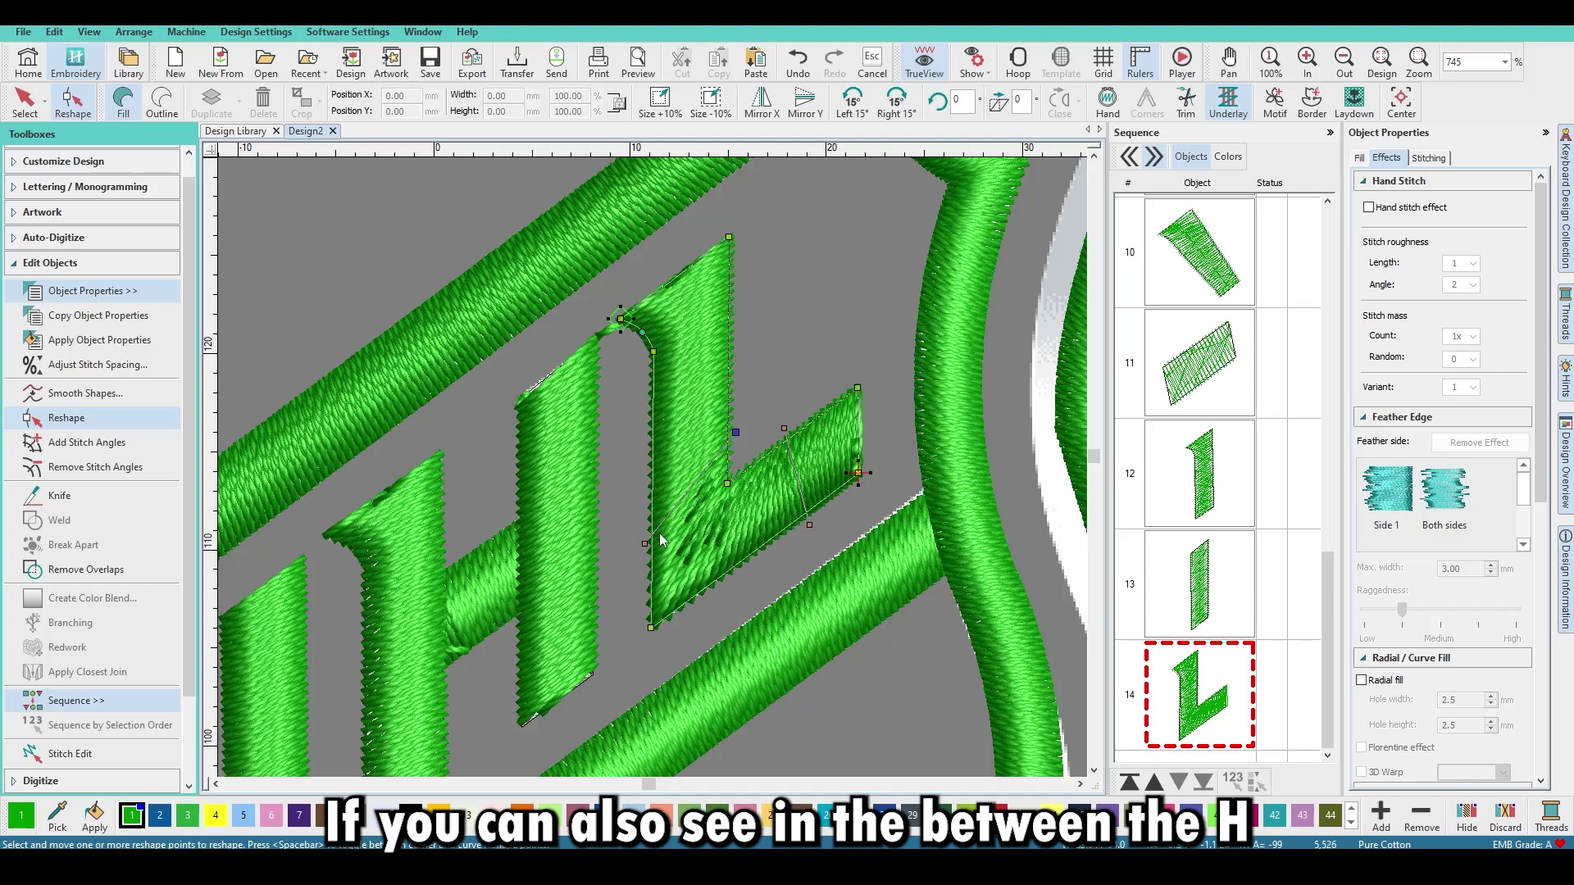
left_click_drag(646, 544, 645, 382)
left_click_drag(736, 448, 752, 281)
left_click_drag(646, 397, 633, 351)
key("Escape")
Add two more stitch angles to the L, one across the lower stem and one across the foot beside the inner corner.
left_click(117, 452)
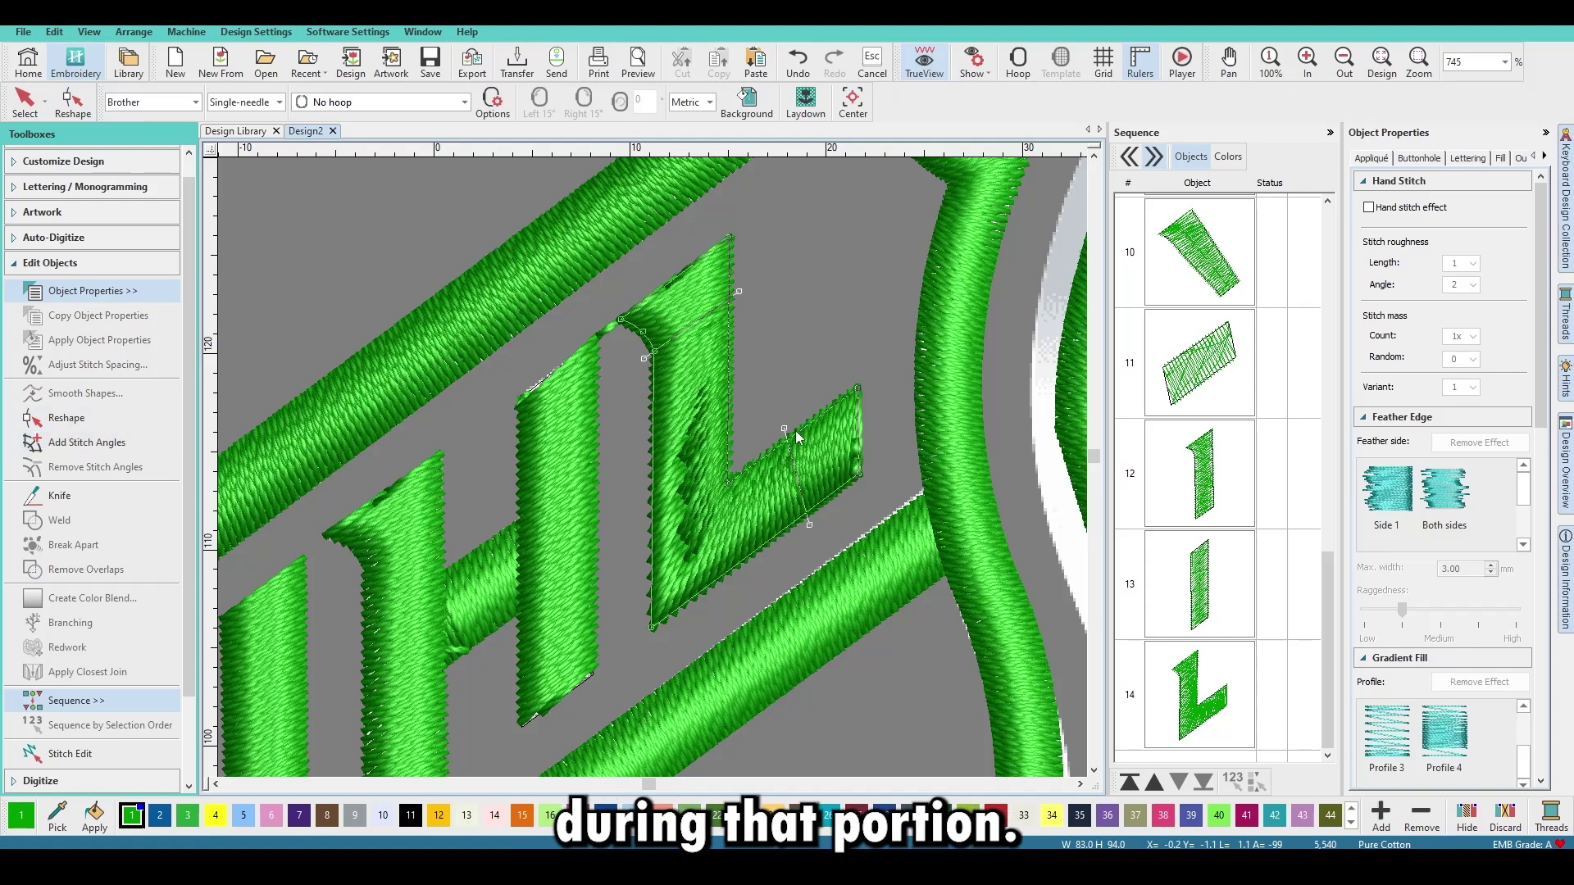
left_click(744, 447)
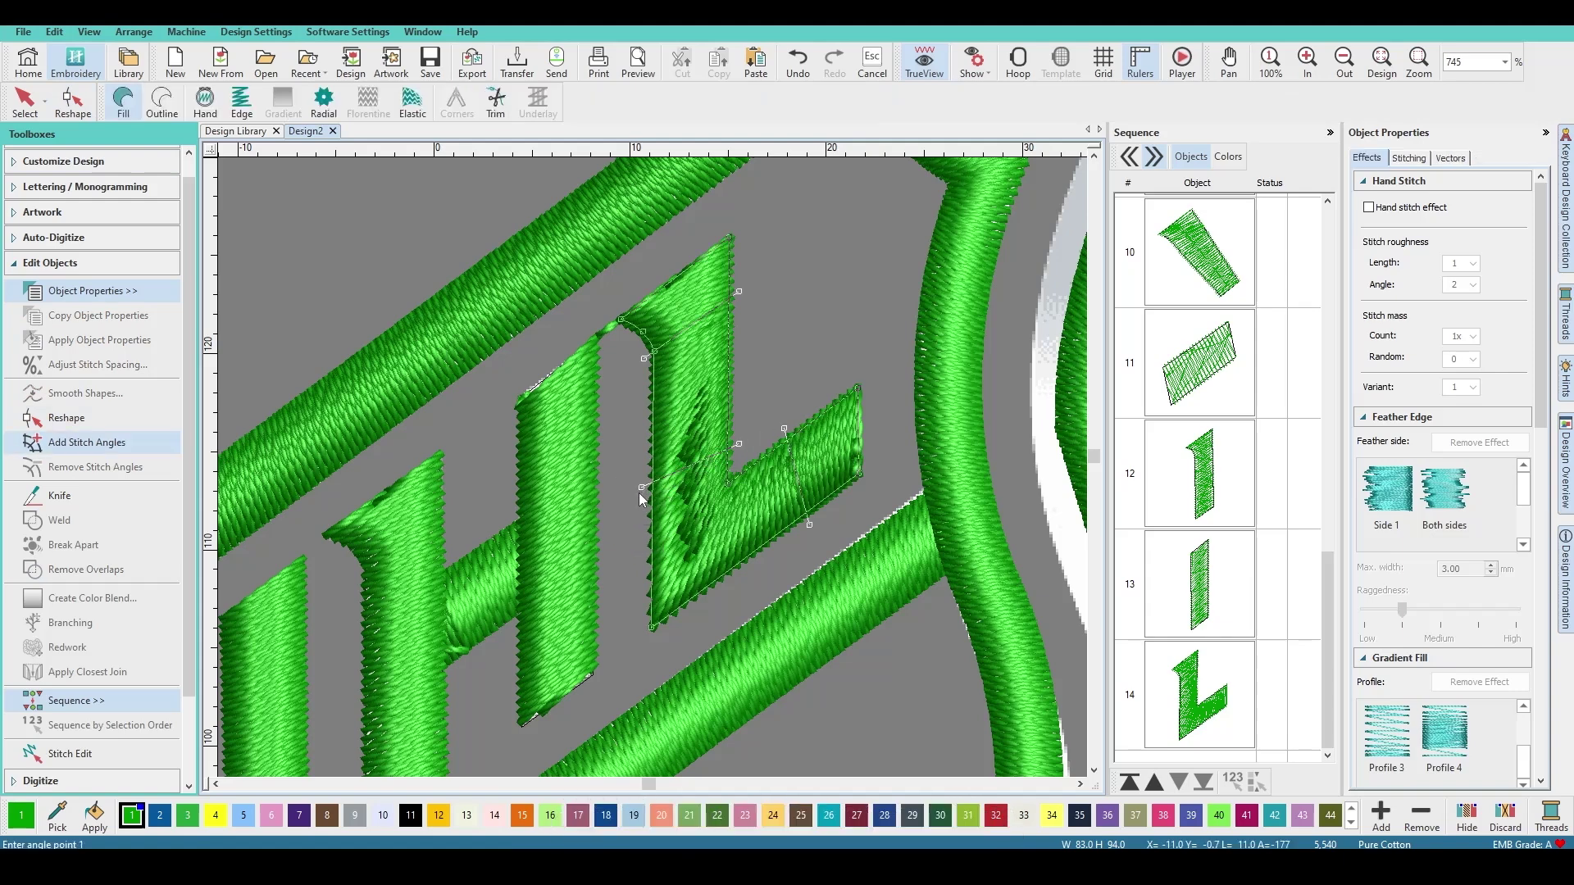
key("Return")
key("h")
left_click_drag(738, 443, 738, 432)
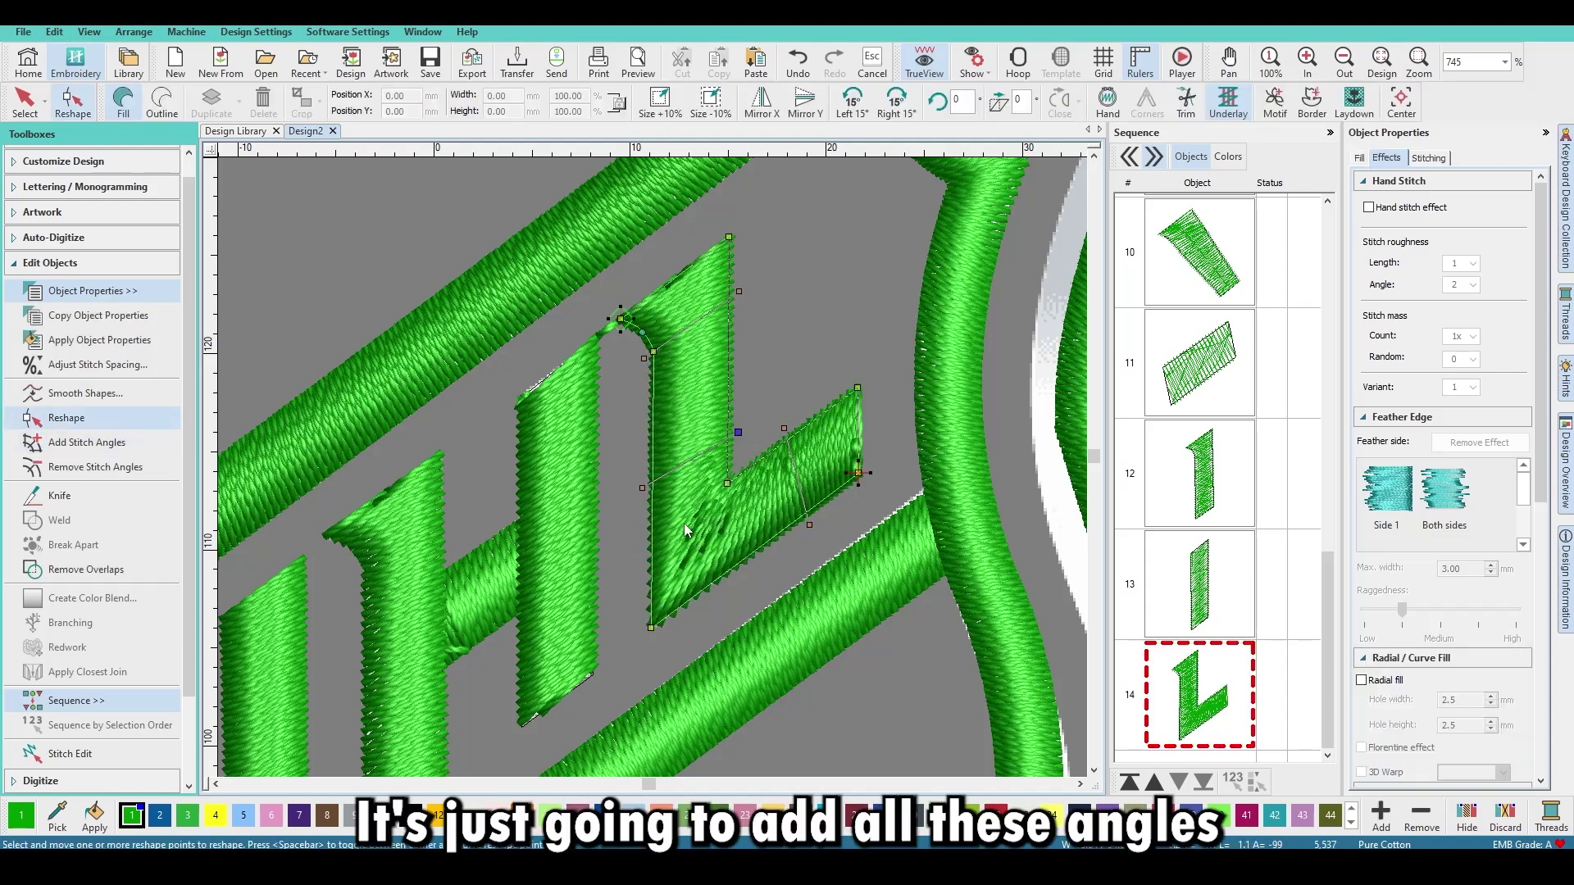
left_click(87, 442)
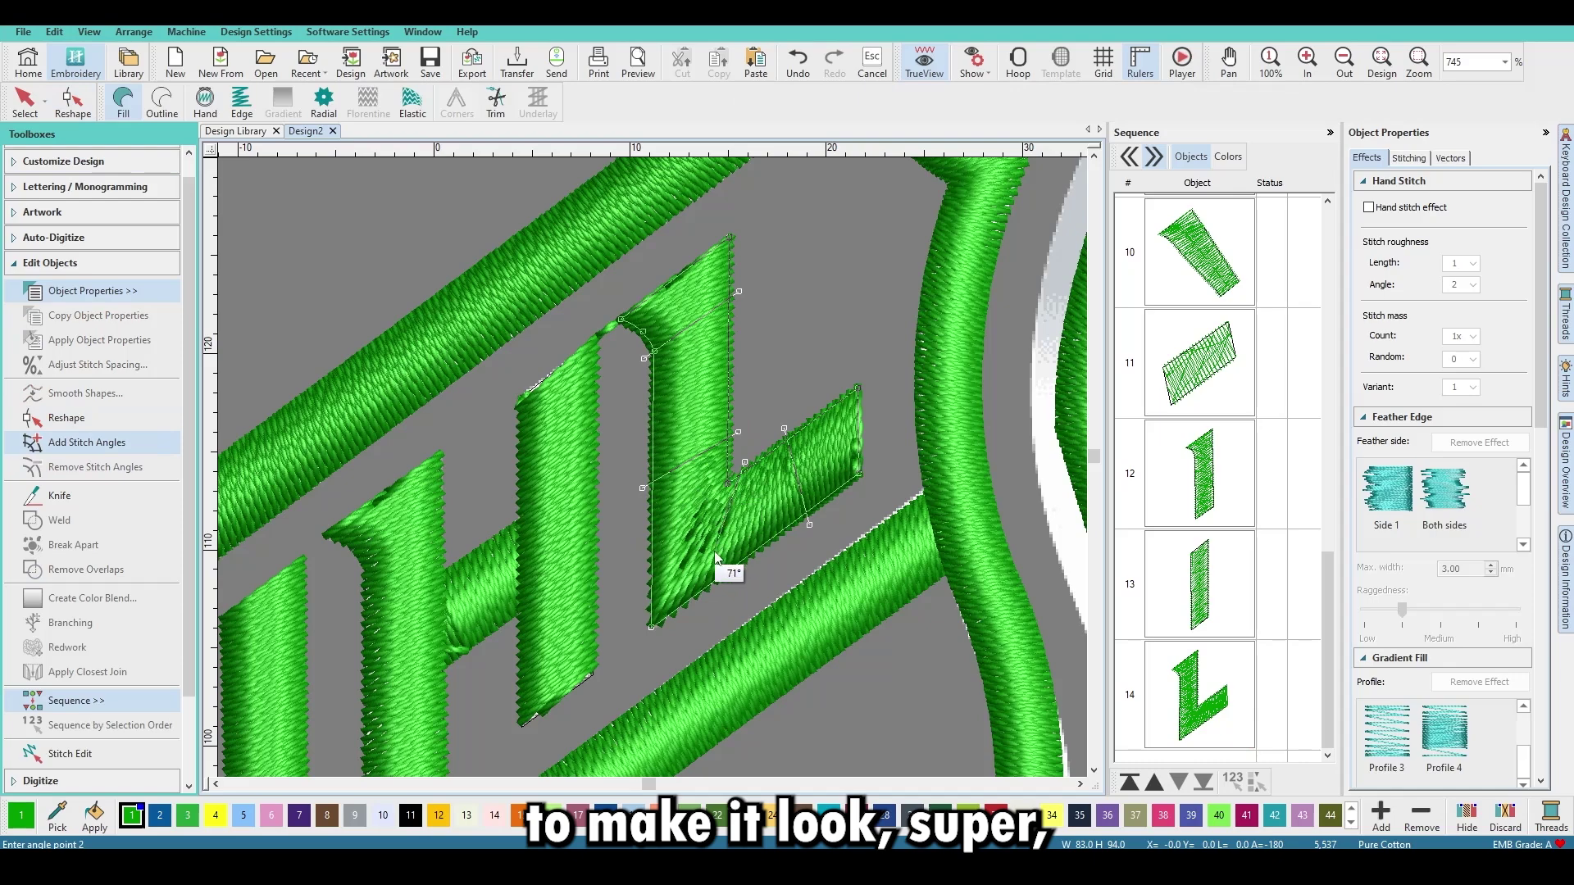
left_click(734, 582)
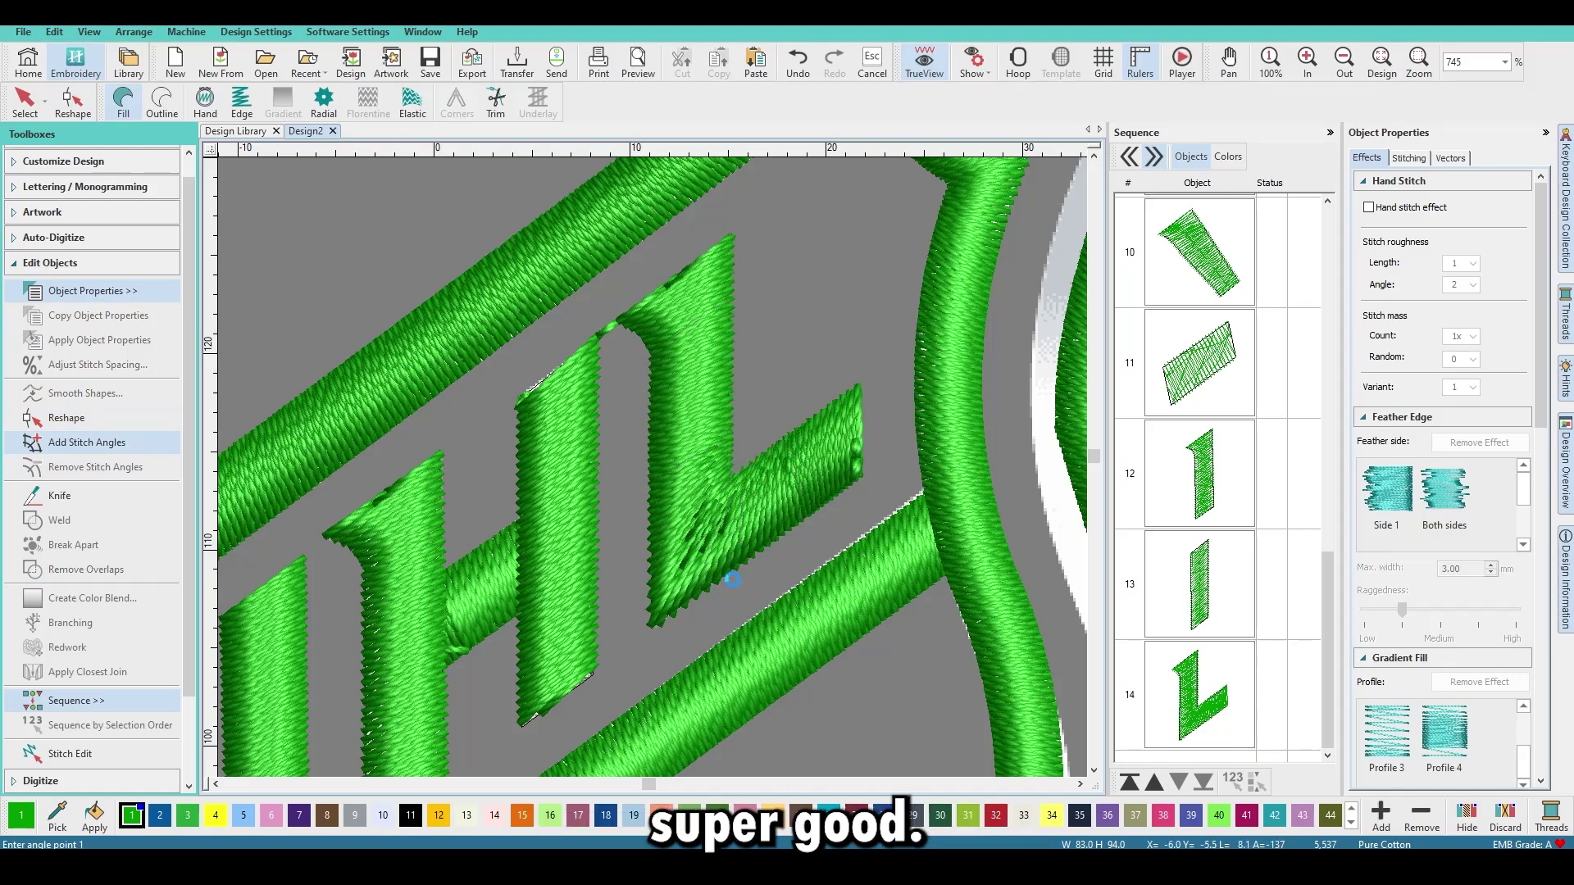
key("Escape")
Reshape the L by nudging its bottom outer corner slightly up and its inner corner slightly down.
scroll(646, 469, "down", 4)
scroll(584, 427, "up", 2)
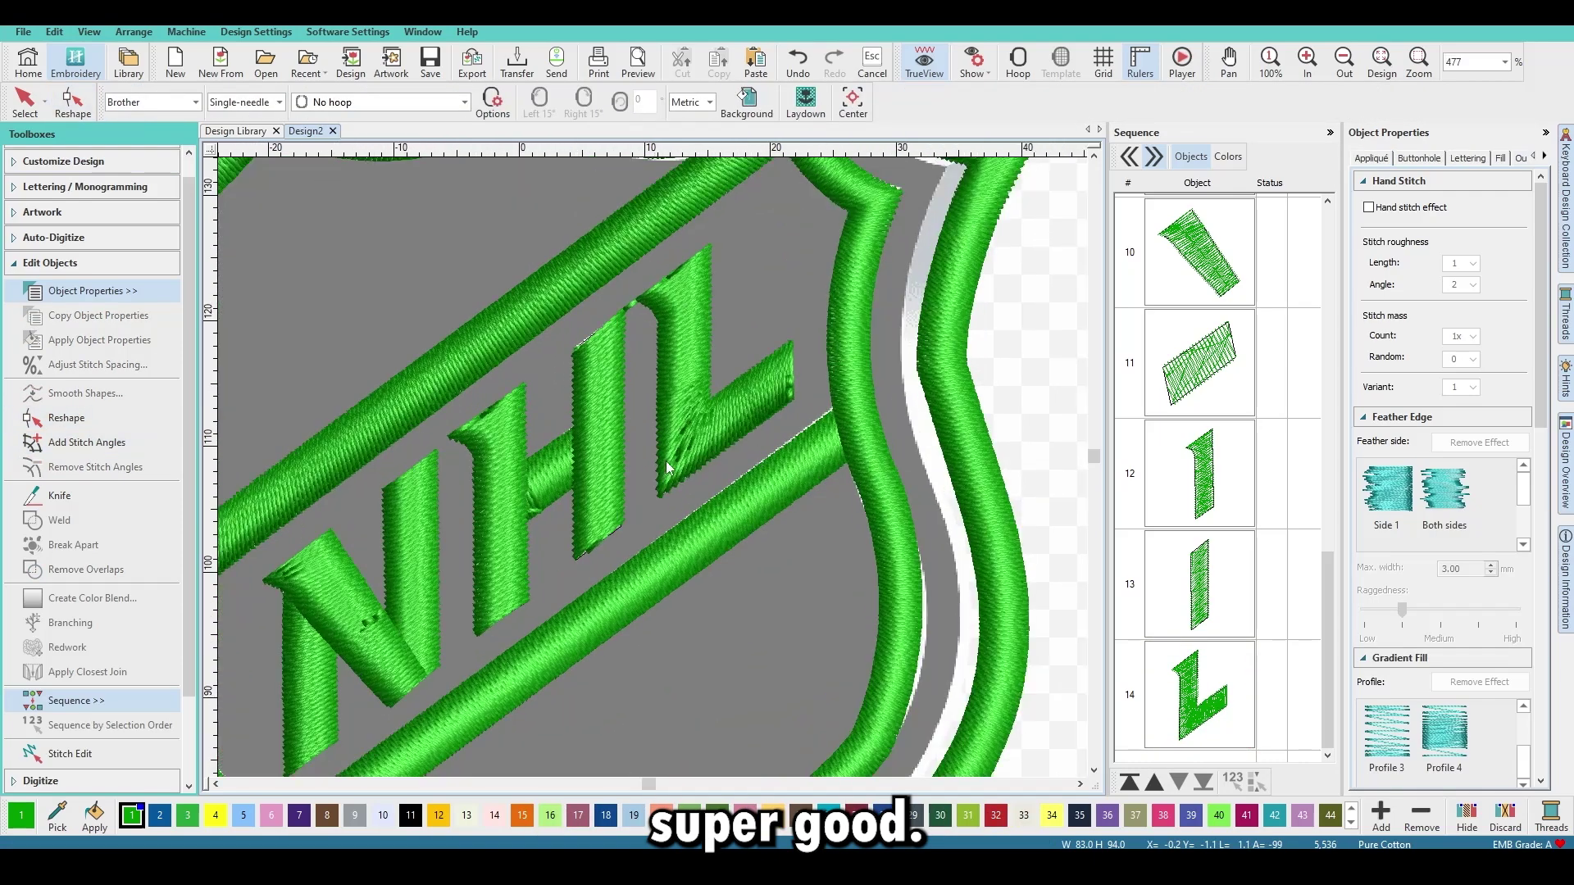
scroll(668, 467, "up", 2)
left_click(673, 460)
key("h")
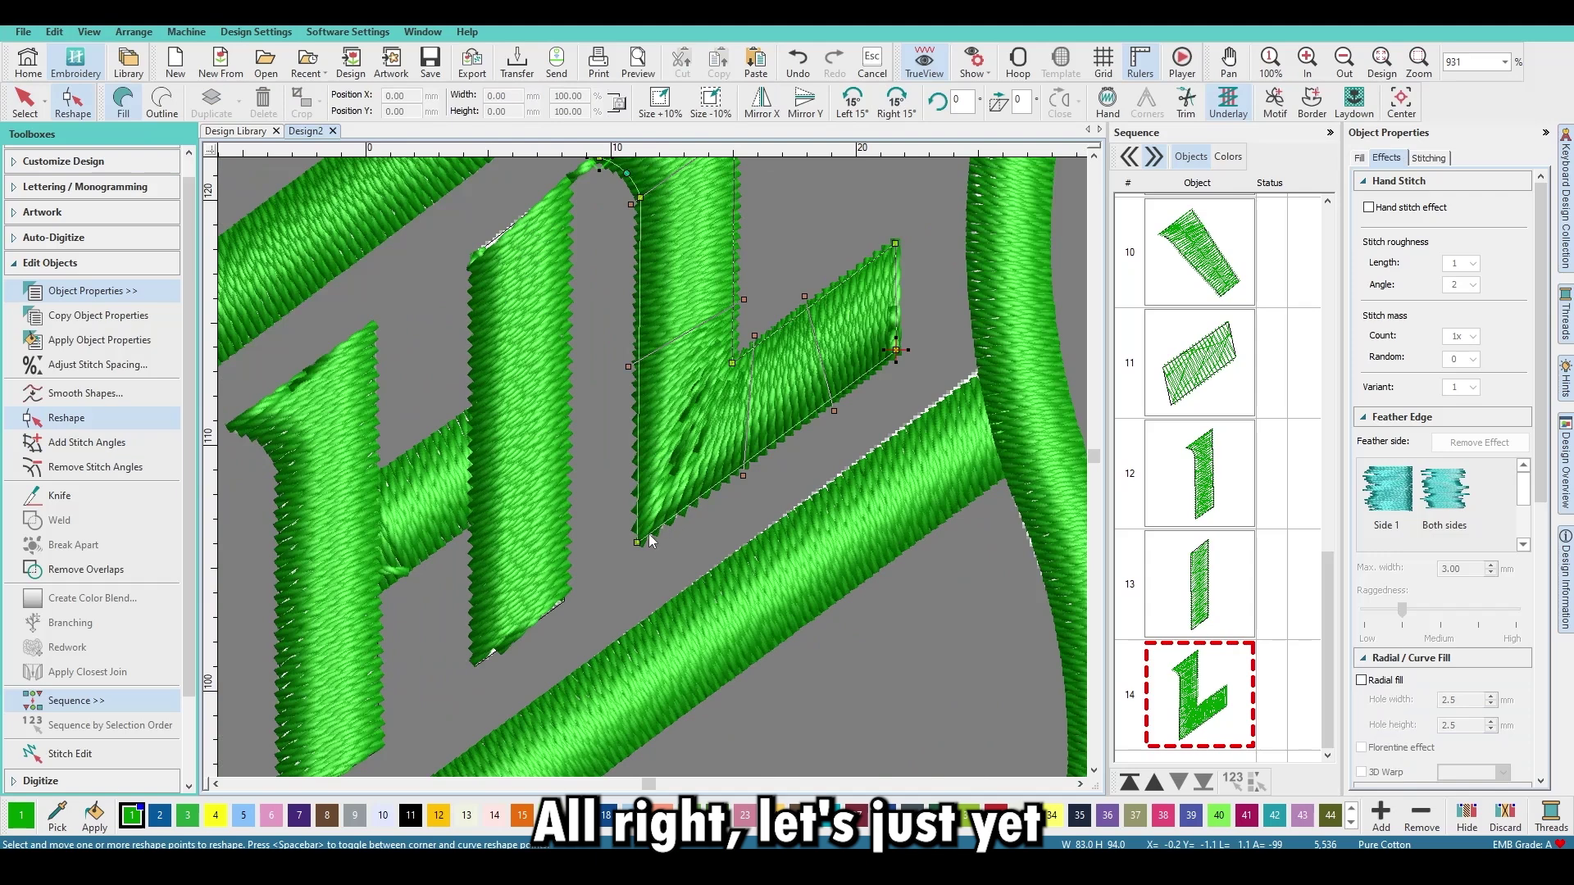
left_click_drag(639, 542, 641, 533)
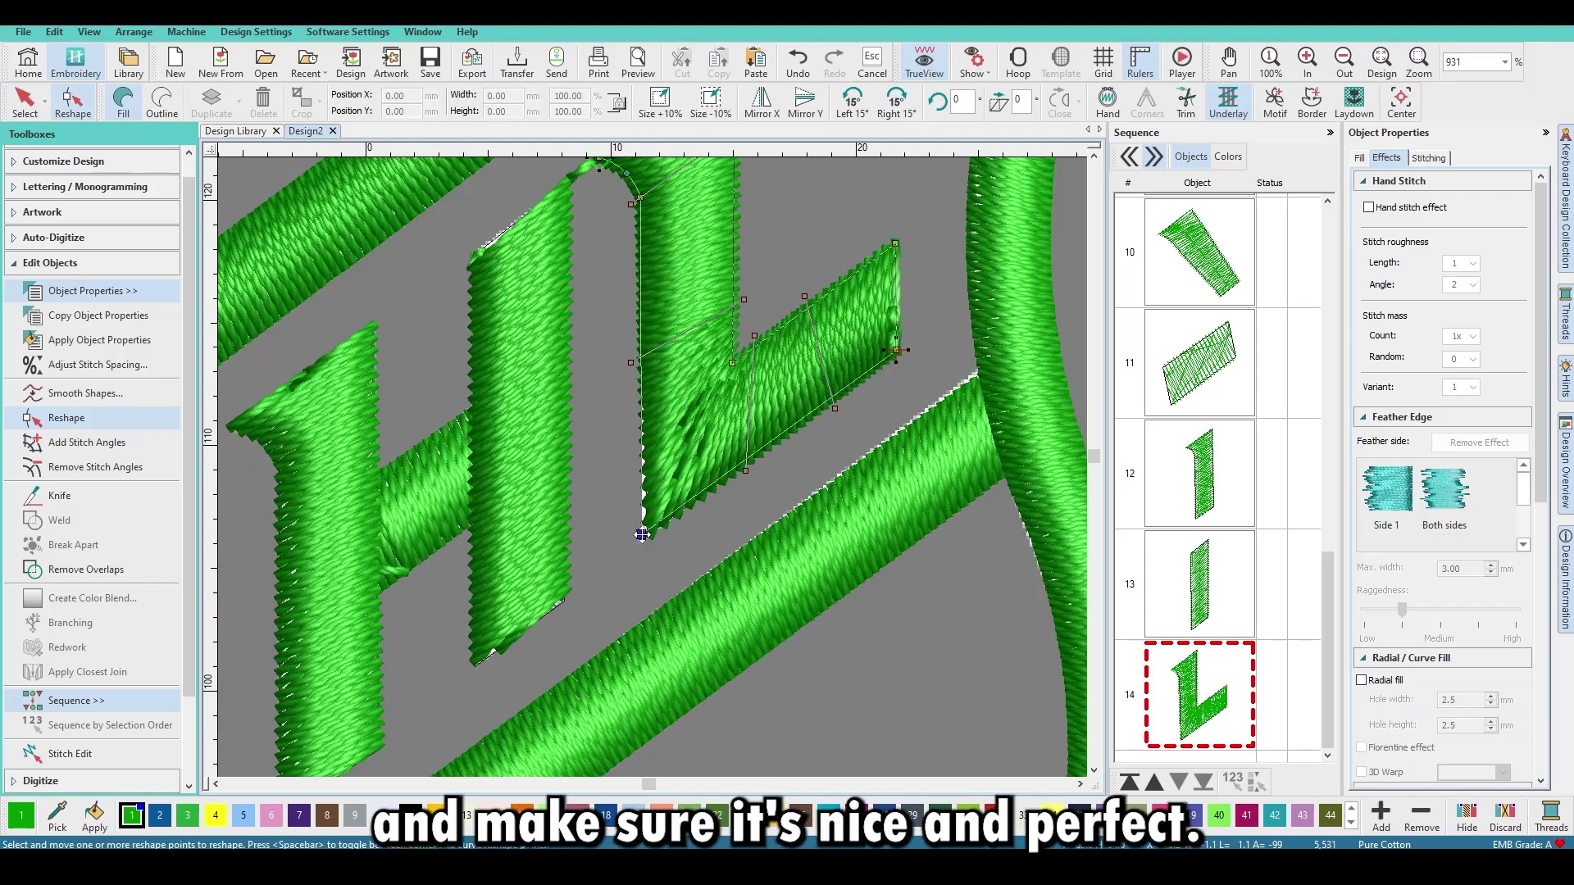
mouse_move(732, 361)
left_mouse_down()
mouse_move(720, 371)
mouse_move(742, 341)
mouse_move(732, 366)
left_mouse_up()
key("Escape")
Review the whole design with and without TrueView and simulate its full stitch-out in the Player.
scroll(642, 472, "down", 4)
key("t")
key("t")
scroll(597, 494, "down", 3)
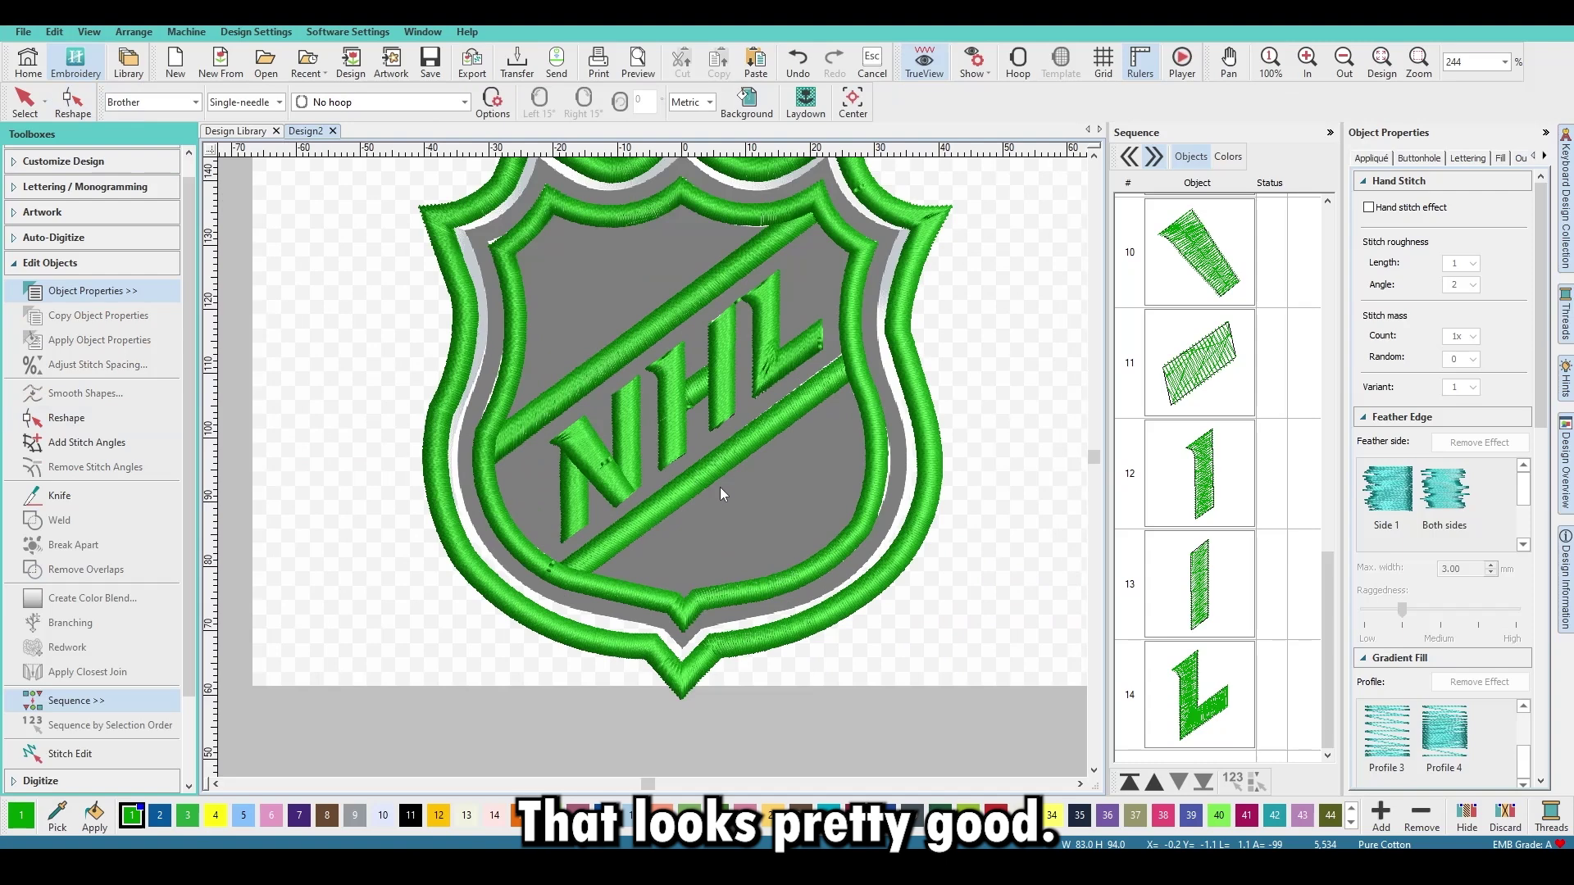
key("Escape")
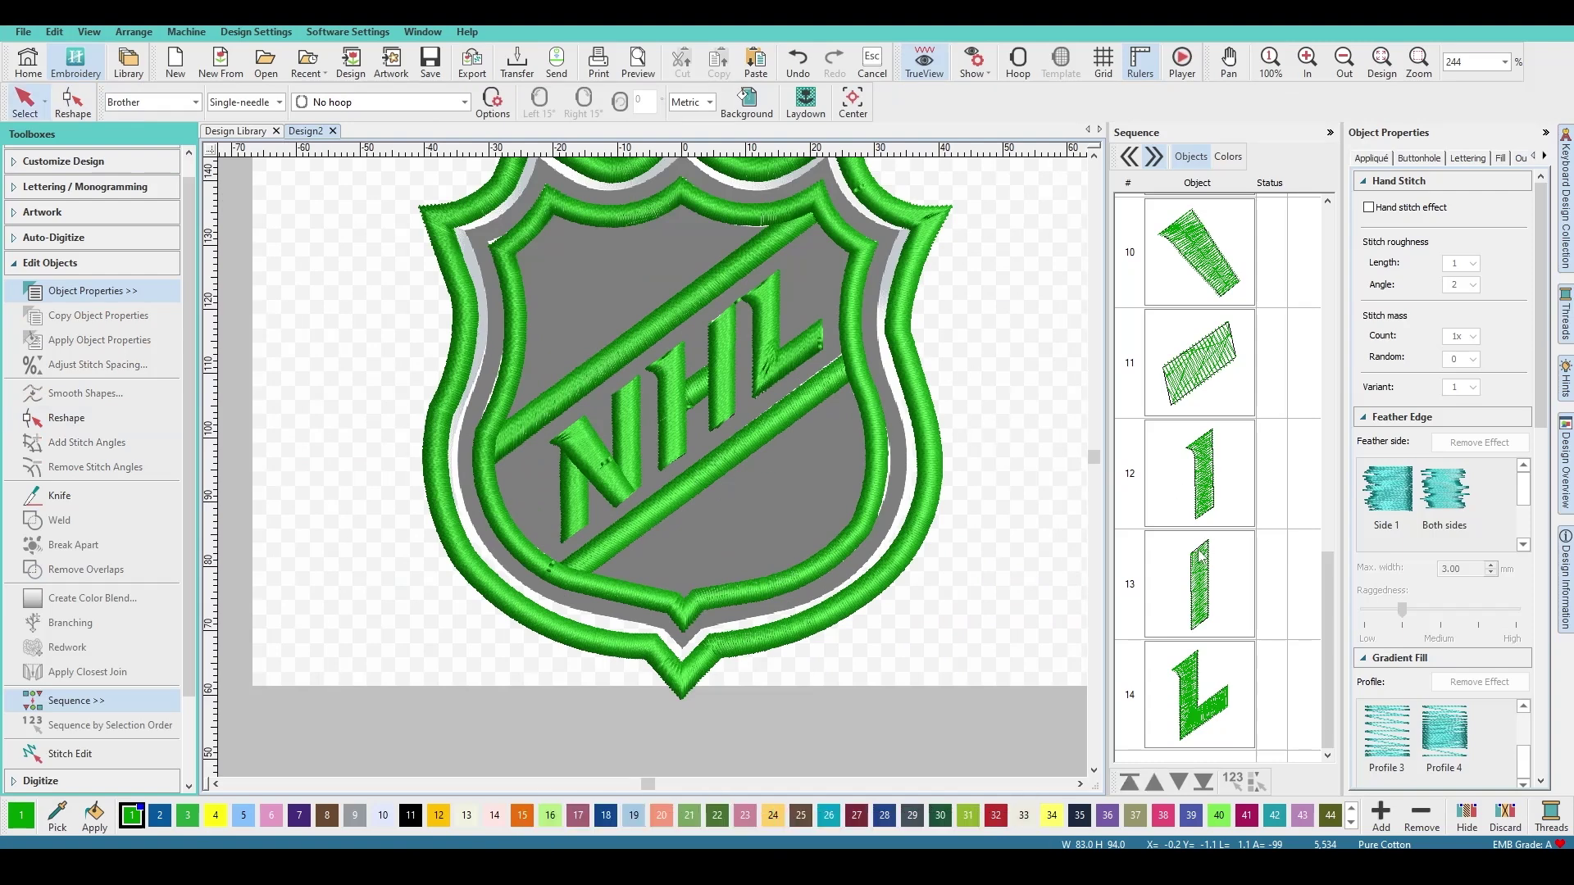
left_click(1182, 62)
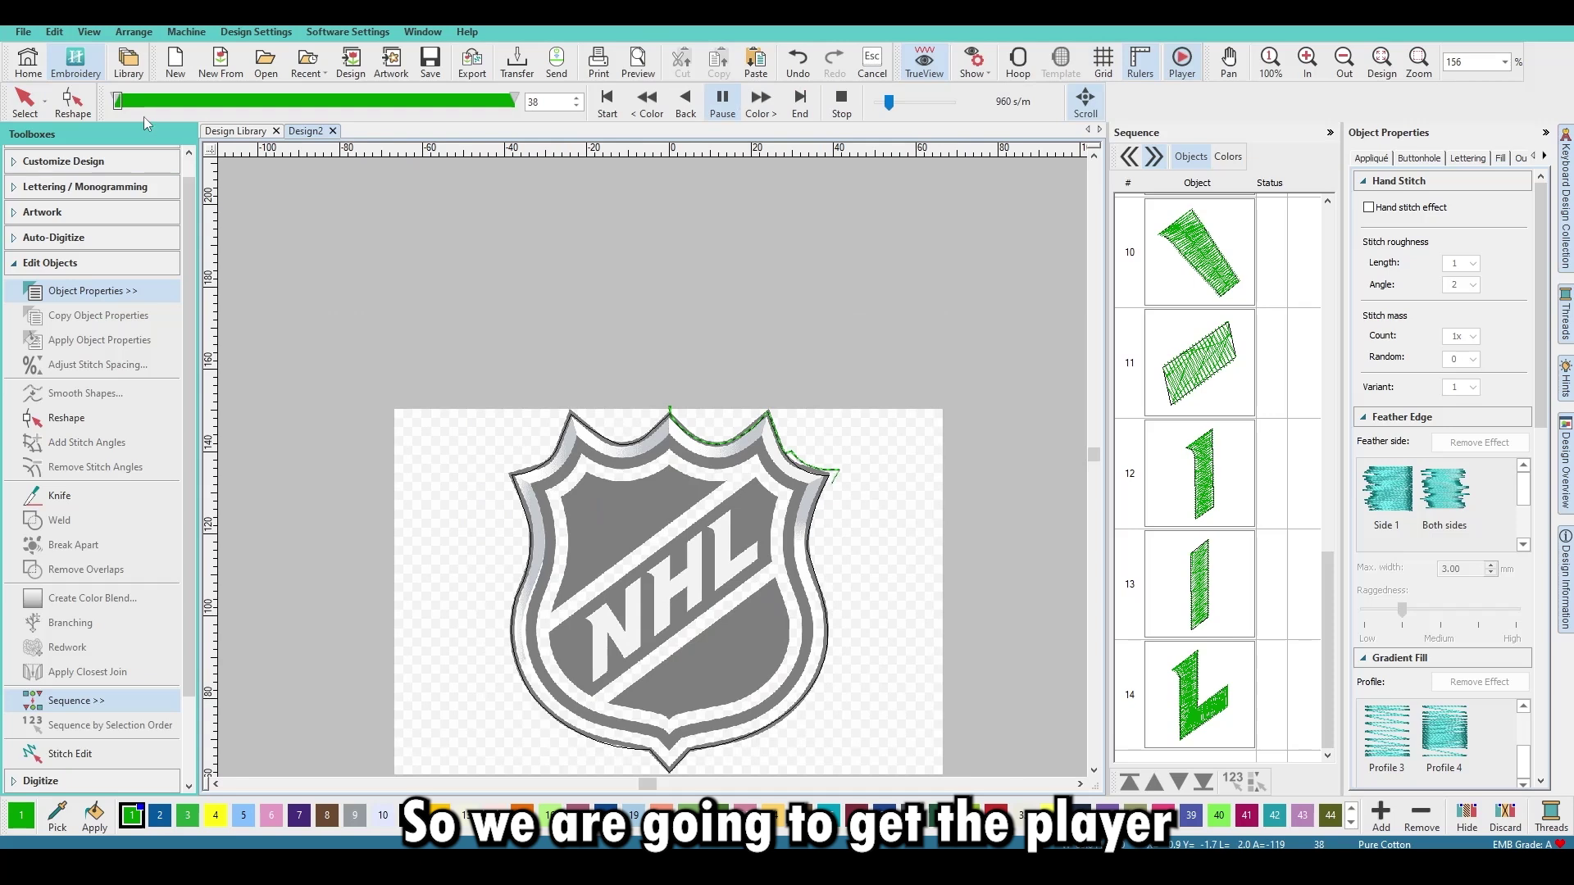
left_click_drag(120, 107, 515, 101)
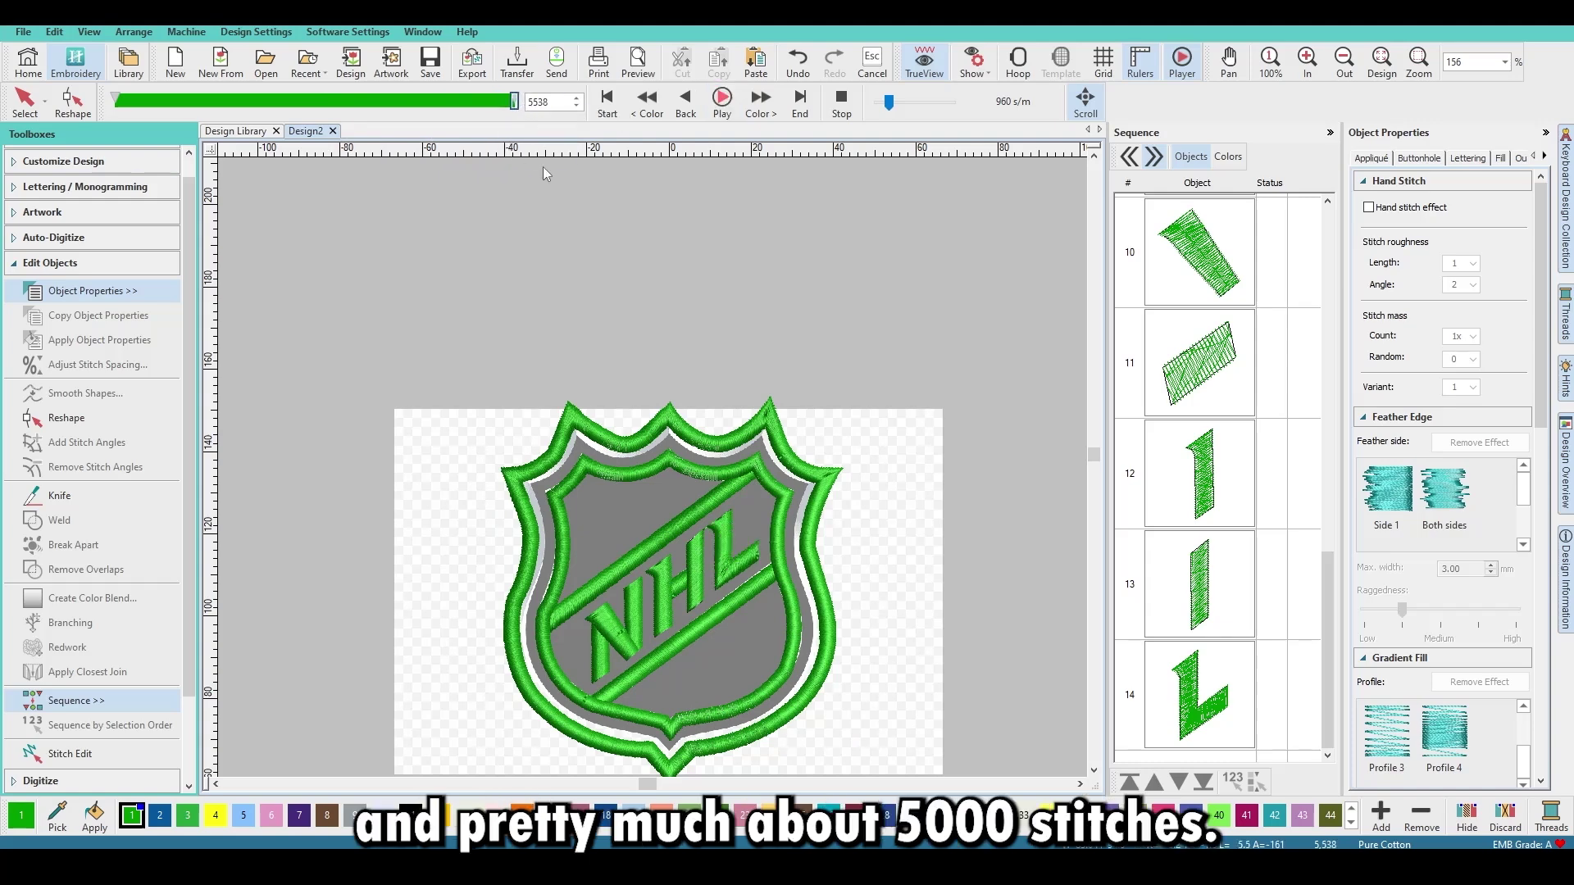
key("t")
key("t")
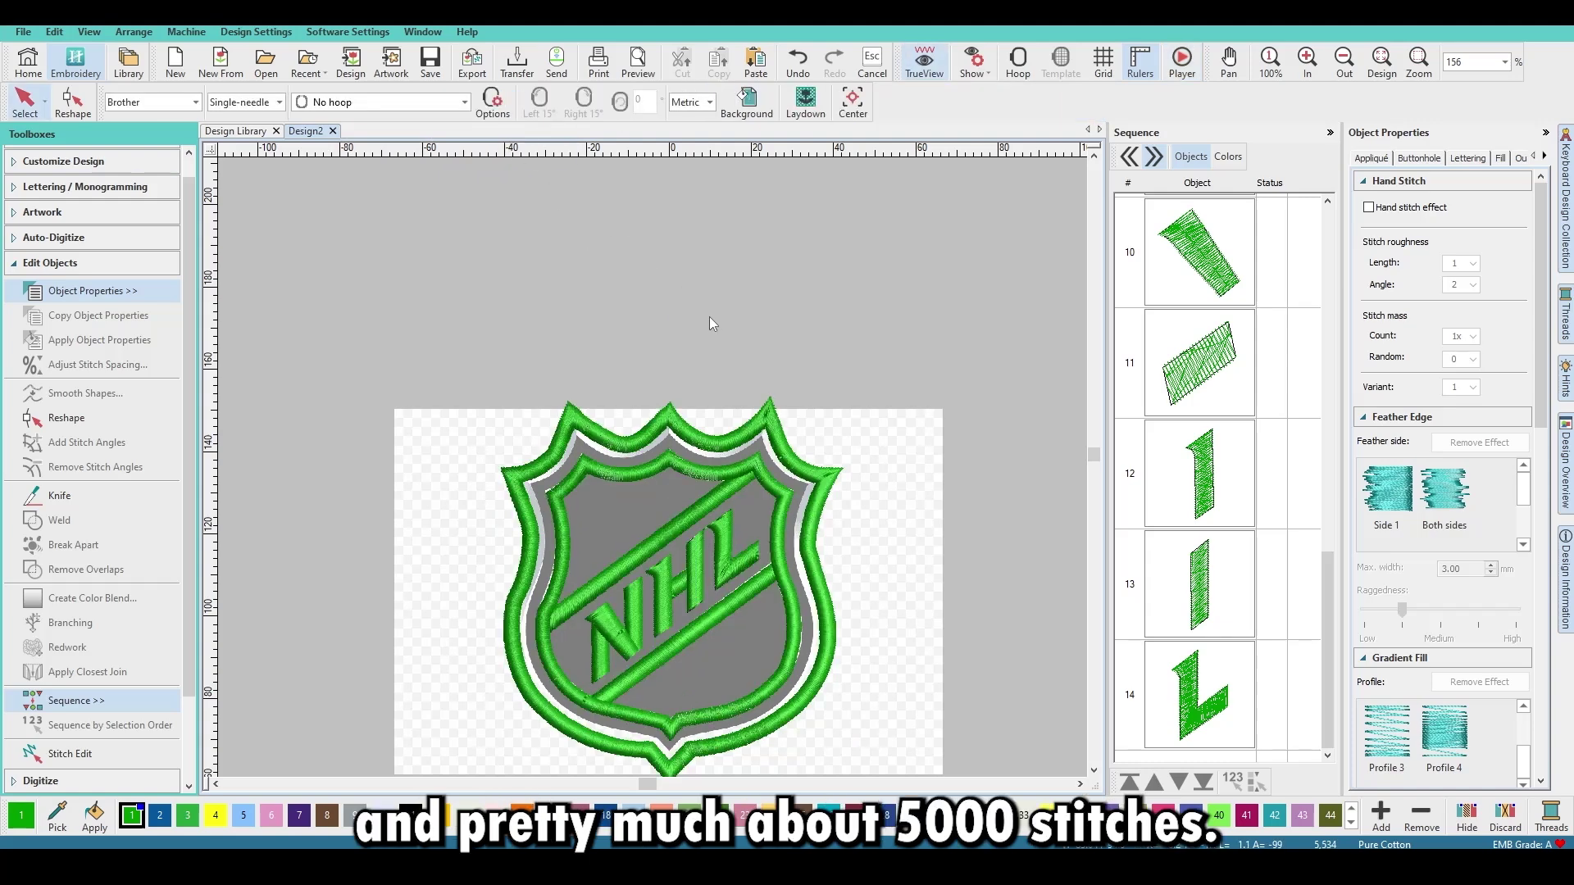
Recolor the whole embroidery design gray with color 9 and move it beside the artwork.
scroll(651, 481, "down", 5)
scroll(653, 487, "up", 3)
left_click_drag(489, 293, 853, 648)
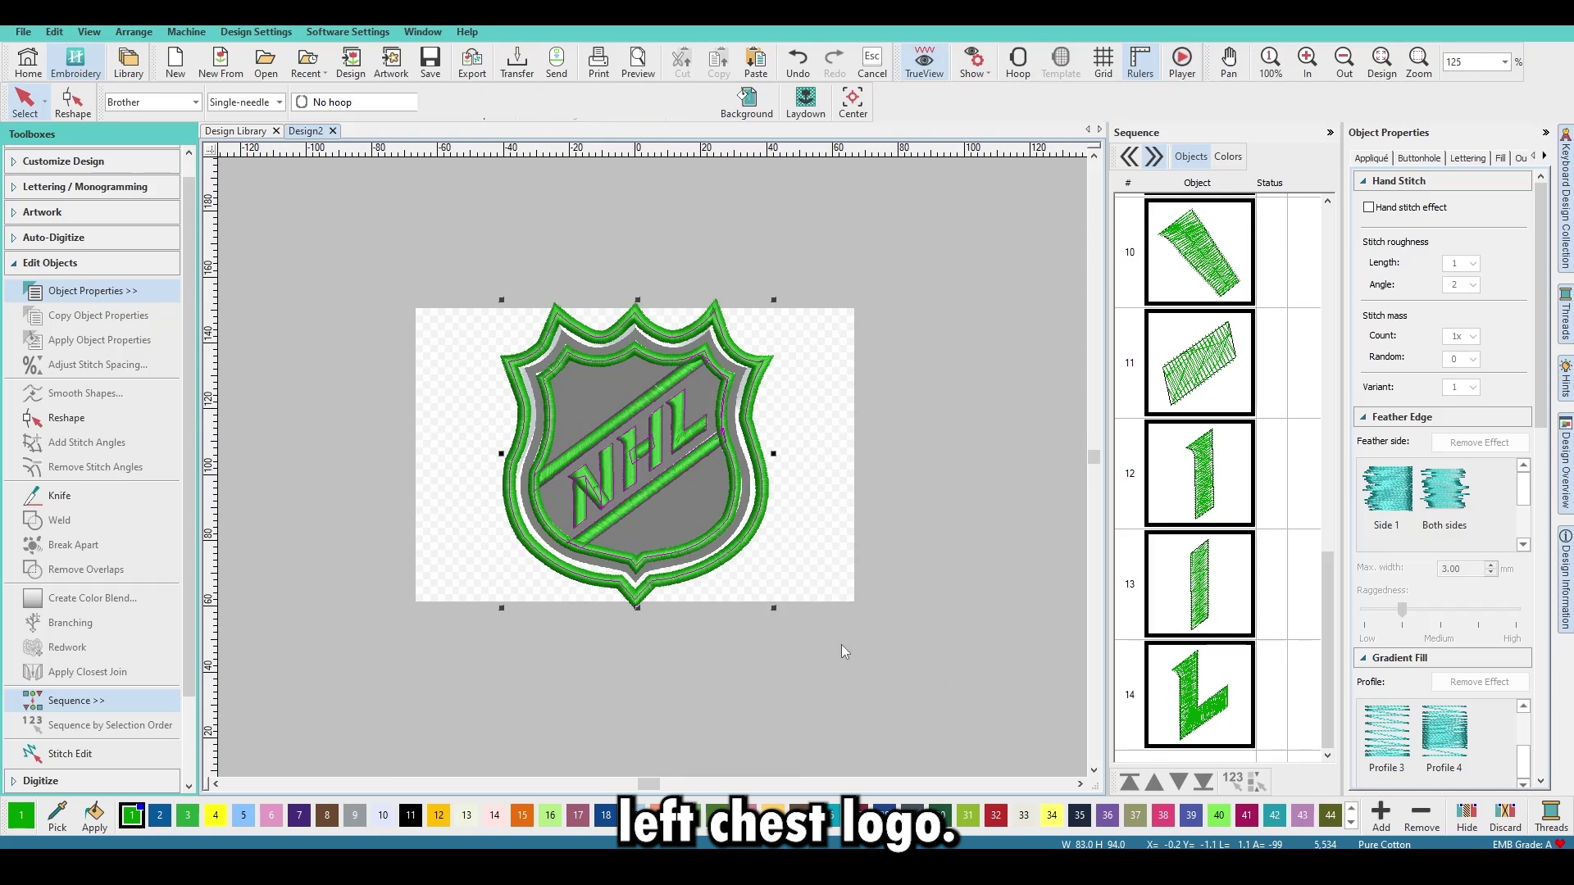
left_click(364, 820)
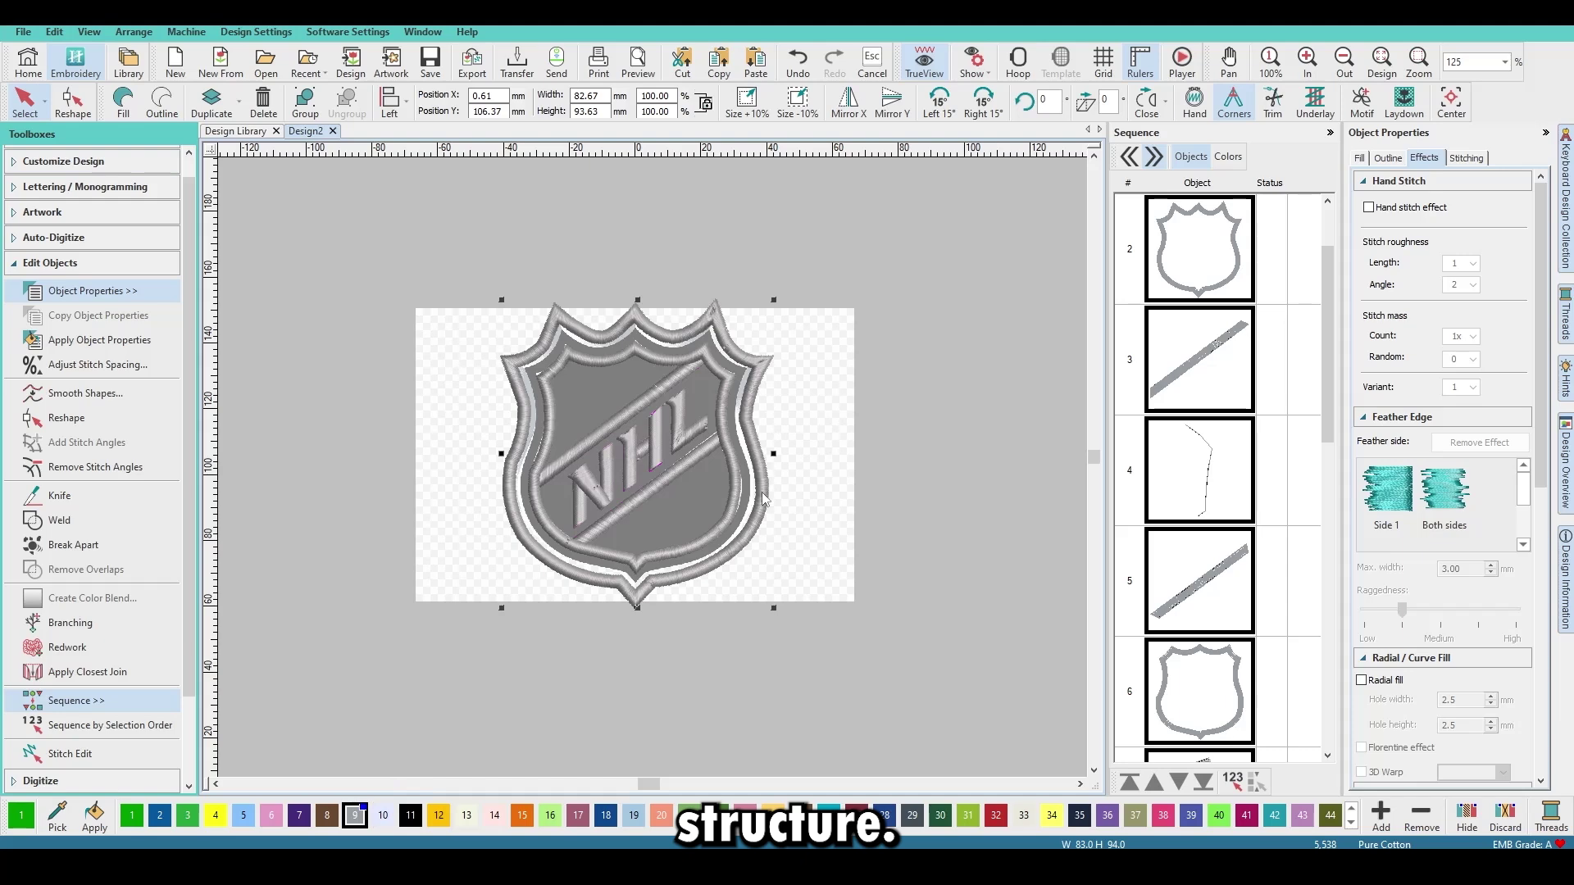
left_click_drag(762, 498, 989, 479)
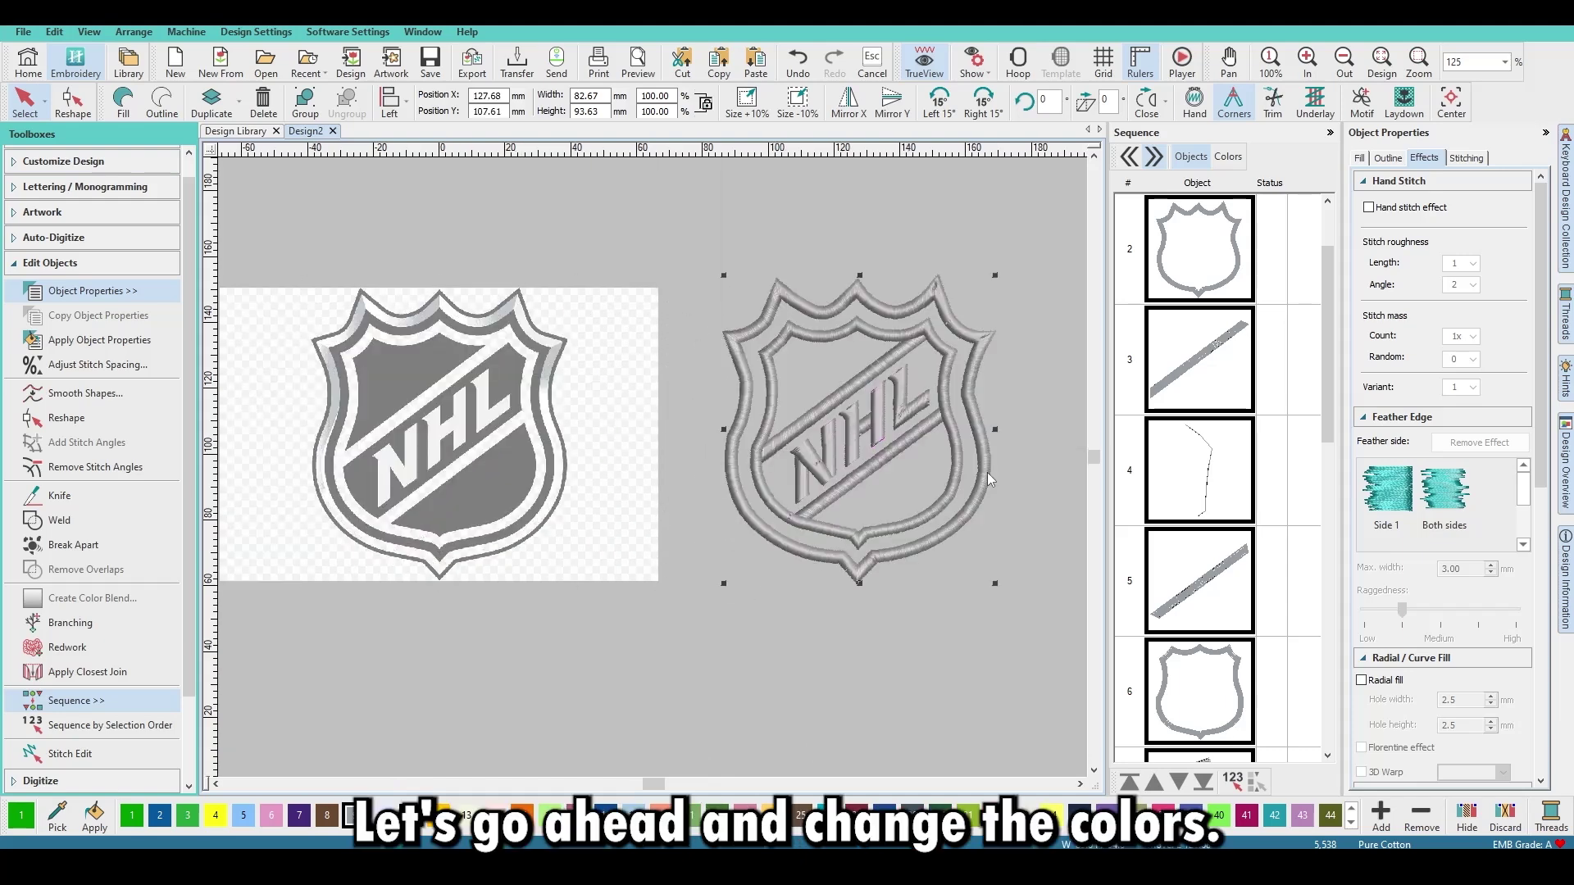
Duplicate the outer shield outline in place and convert the copy from an outline to a Satin fill.
left_click(902, 465)
scroll(900, 465, "up", 3)
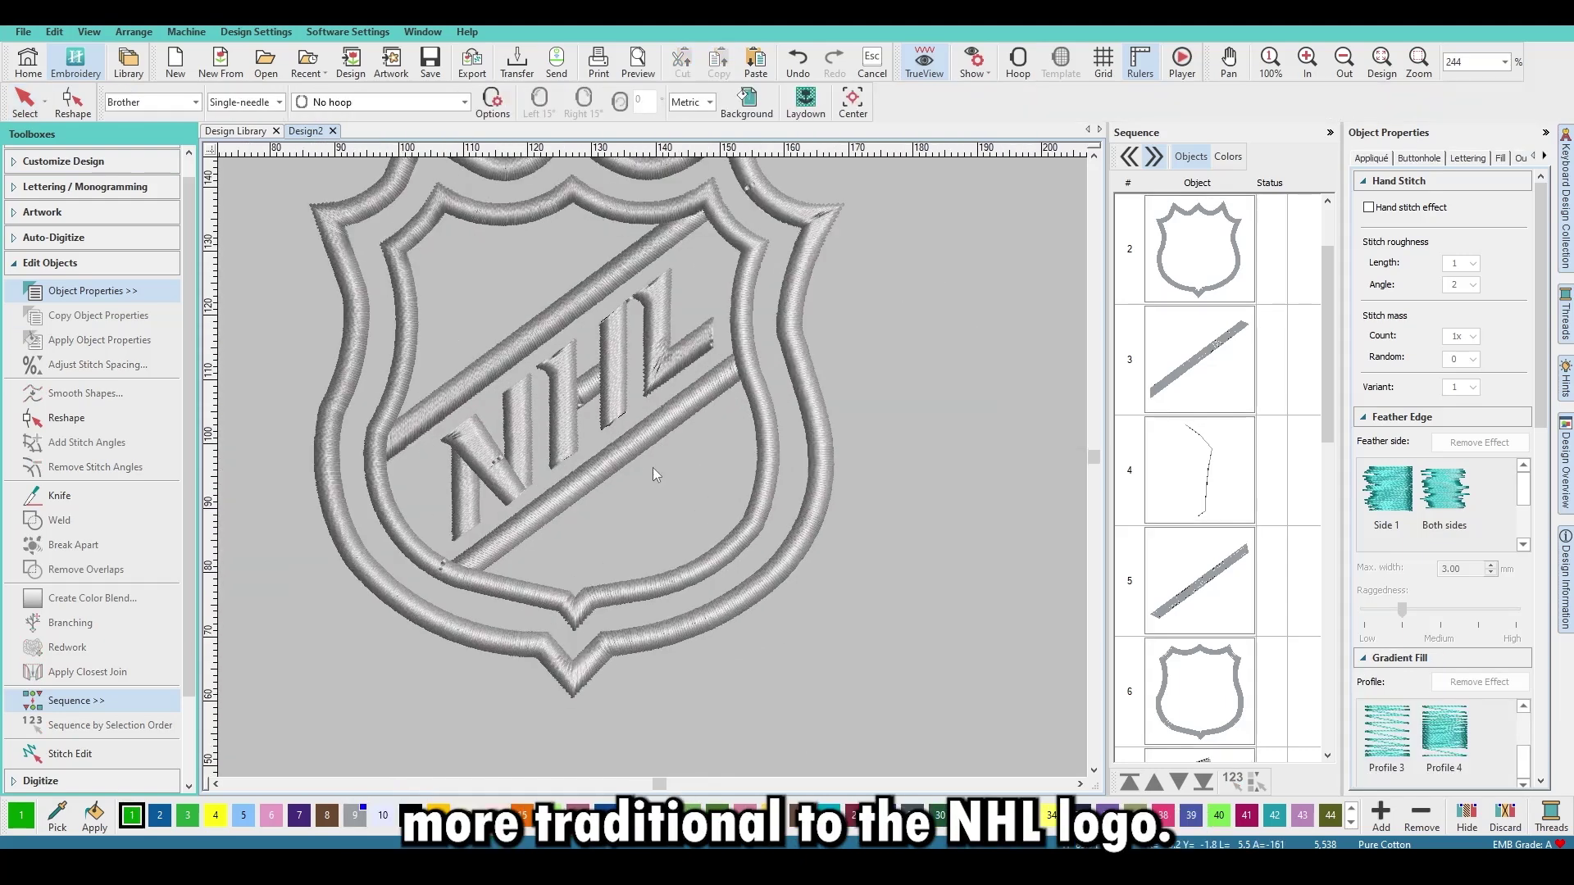
scroll(653, 467, "down", 1)
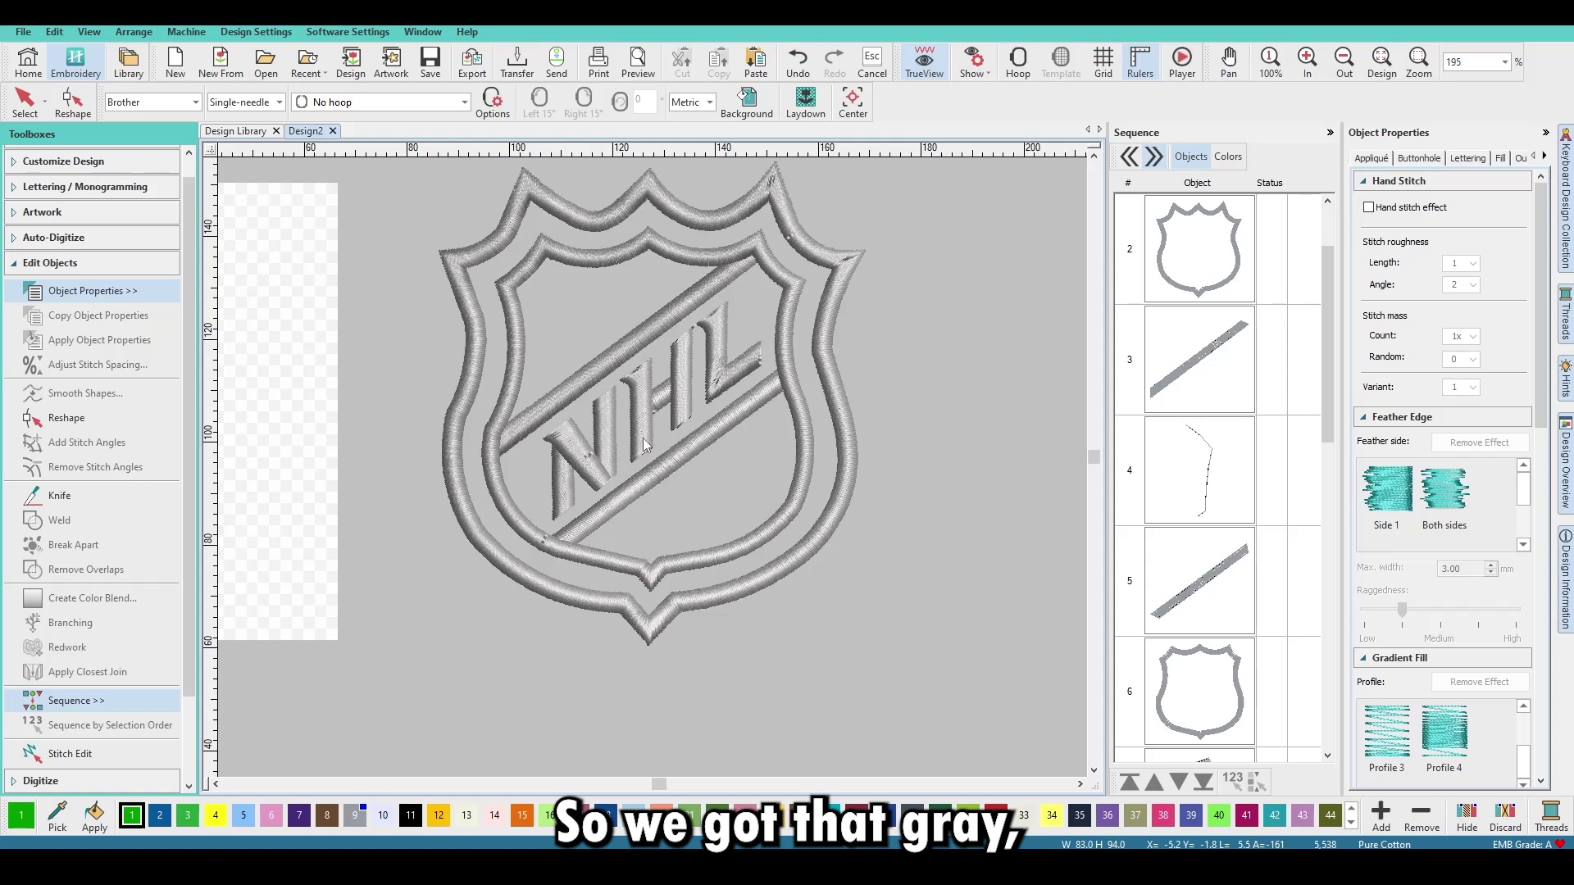
scroll(644, 445, "down", 1)
scroll(606, 442, "up", 1)
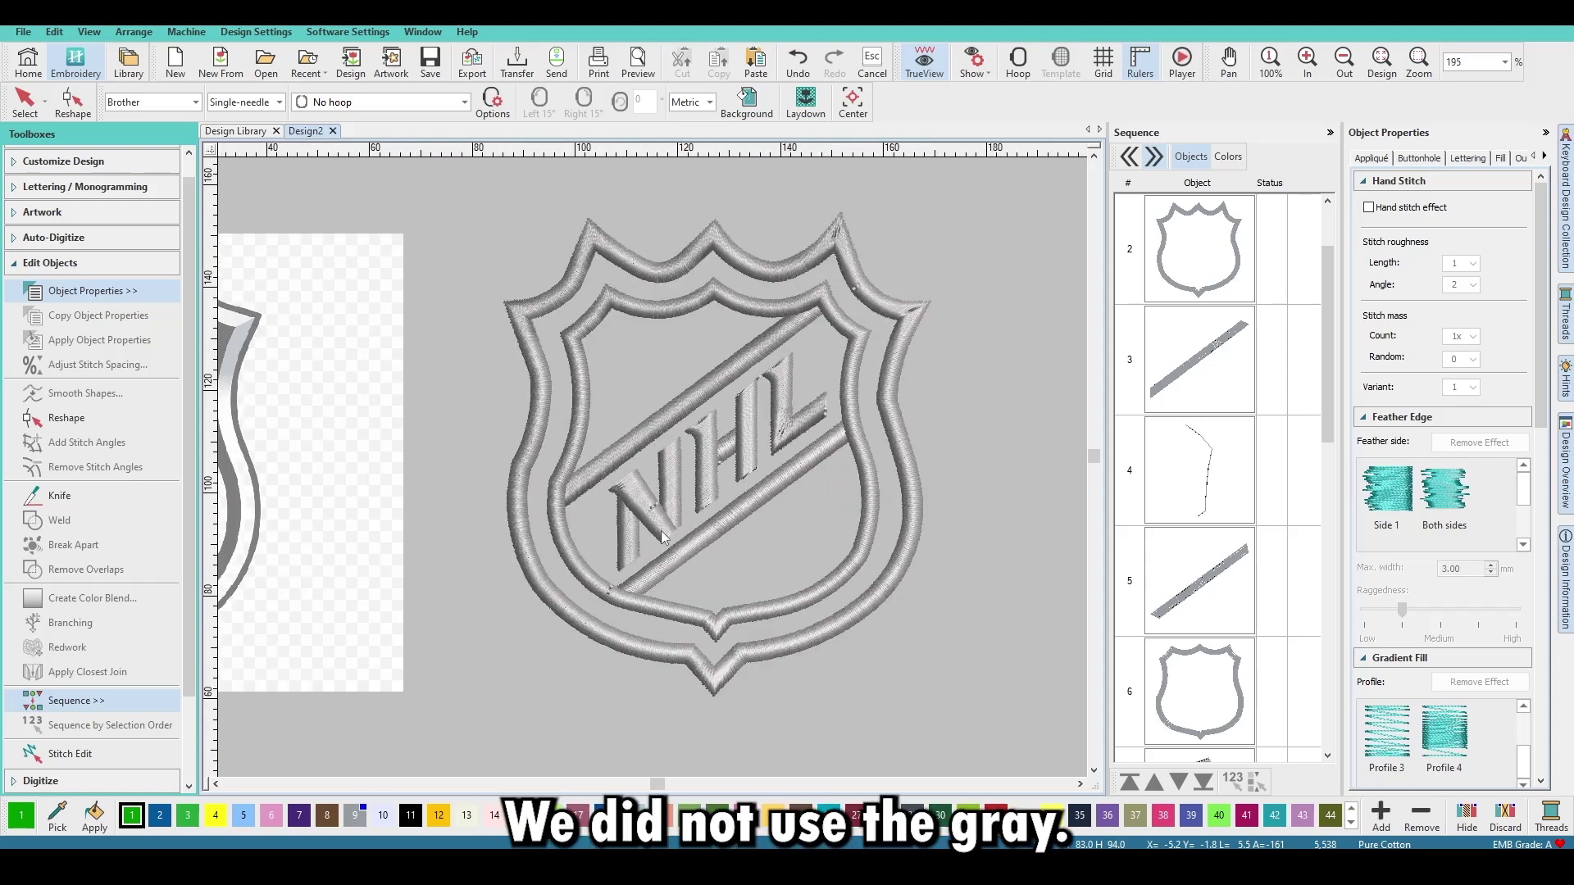
left_click(563, 291)
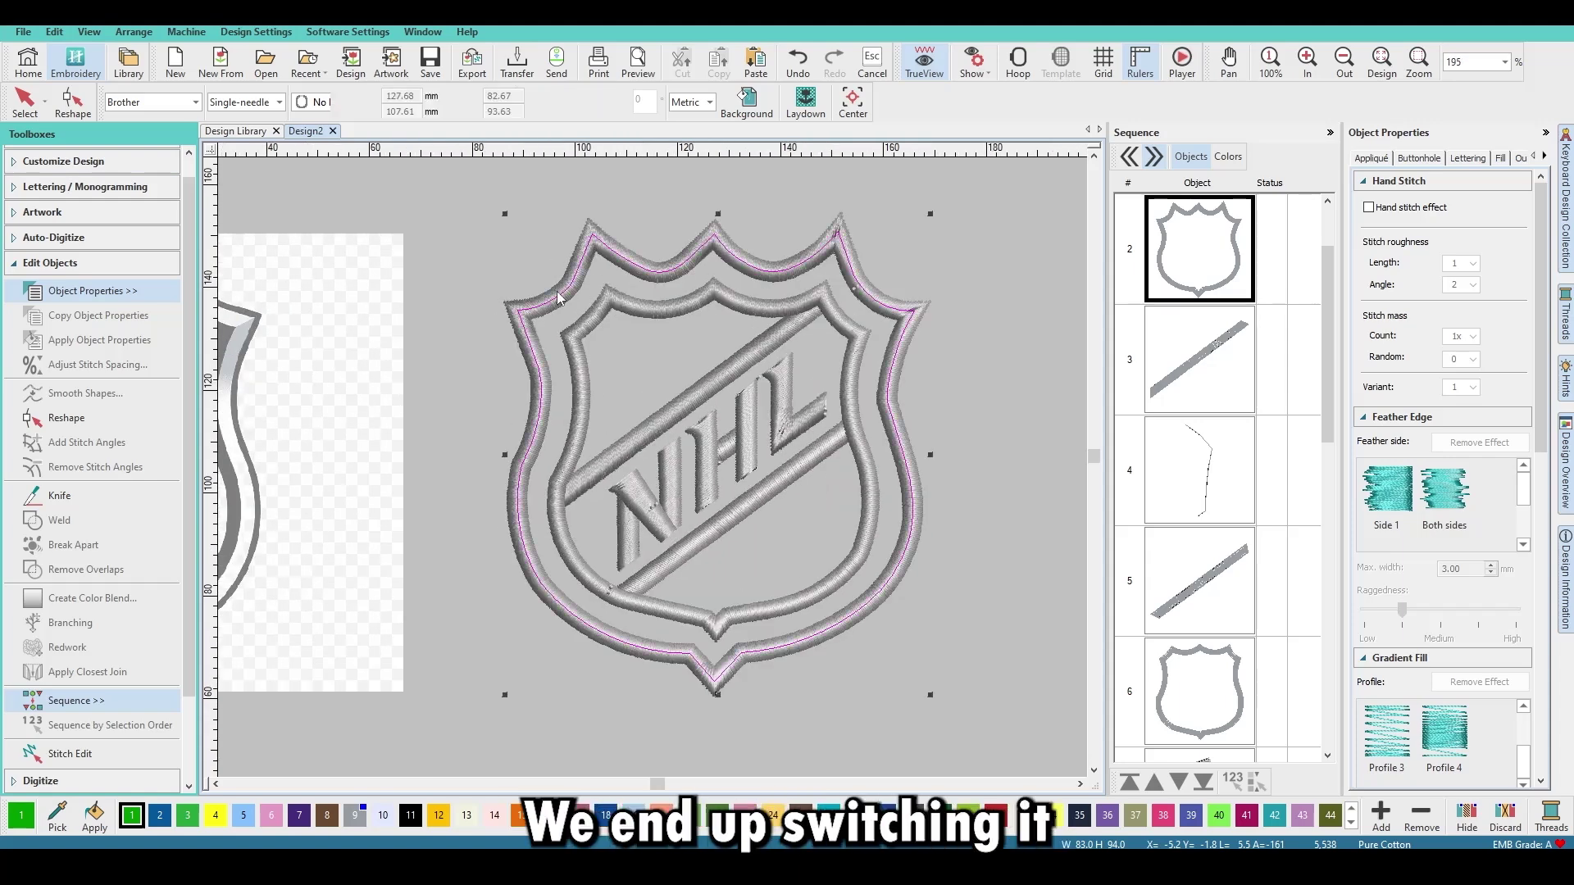
left_click(631, 340)
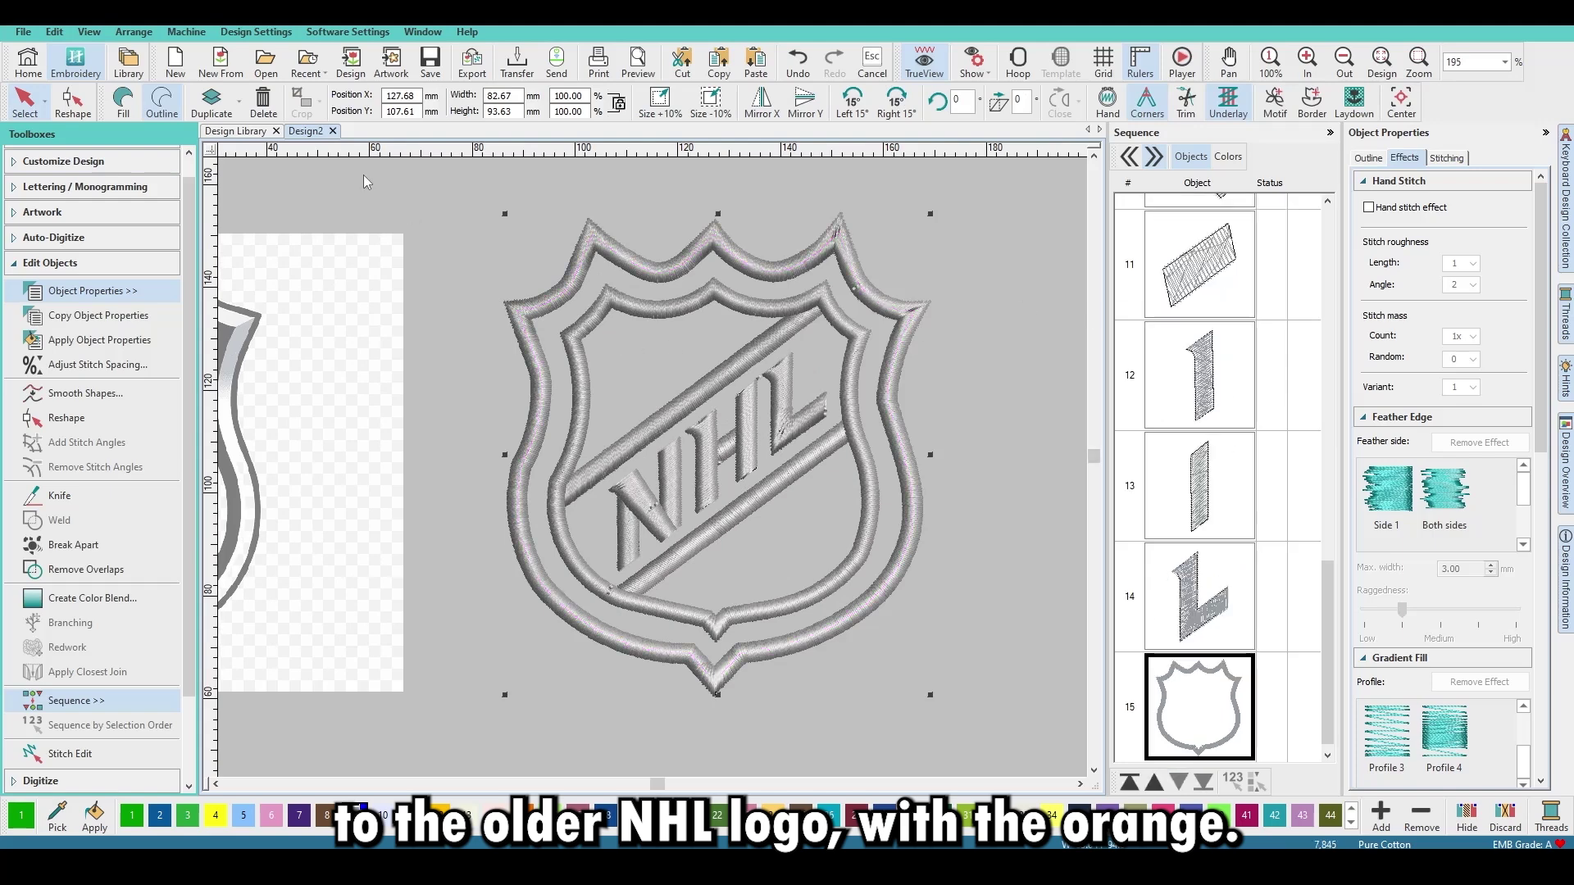
left_click(127, 99)
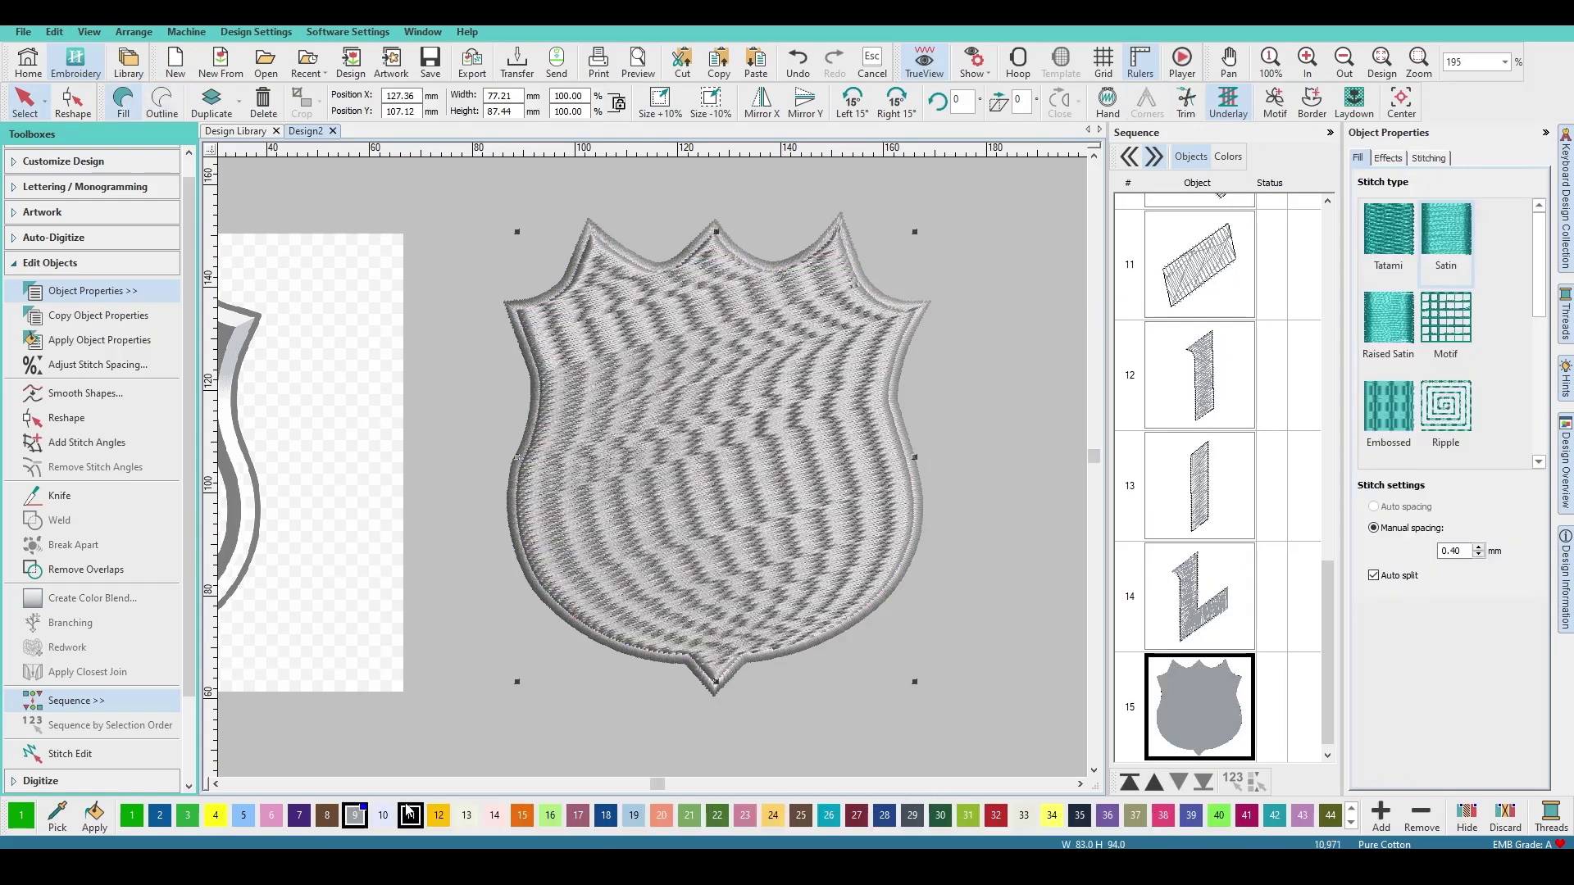
Recolor the shield fill black with color 11 and move it to the start of the stitching sequence, then check its stitches.
left_click(410, 807)
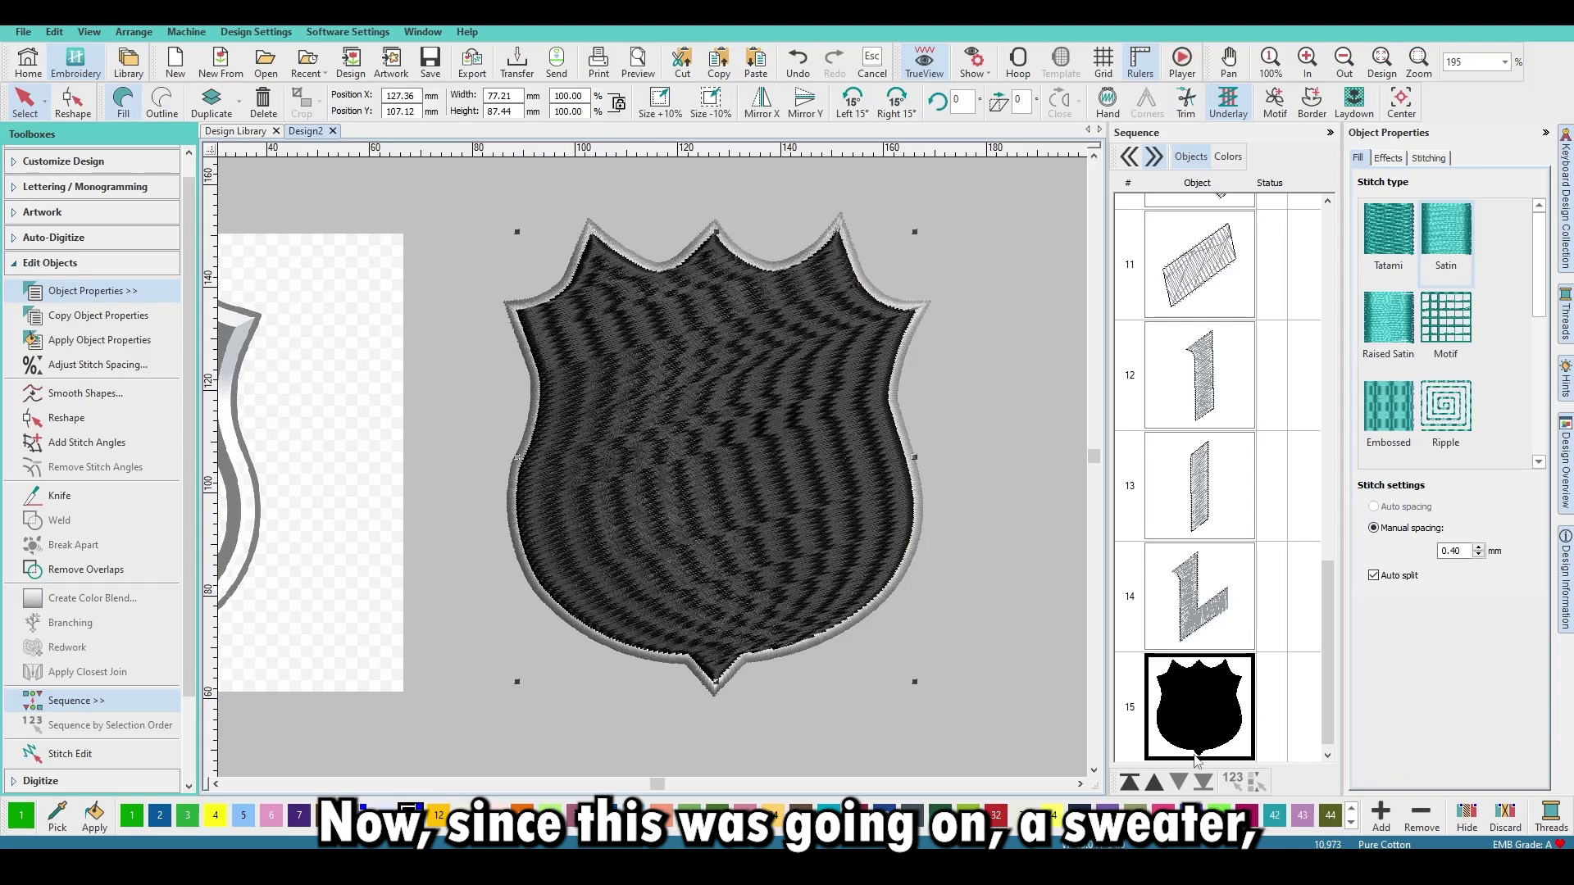
left_click(1129, 781)
key("t")
key("t")
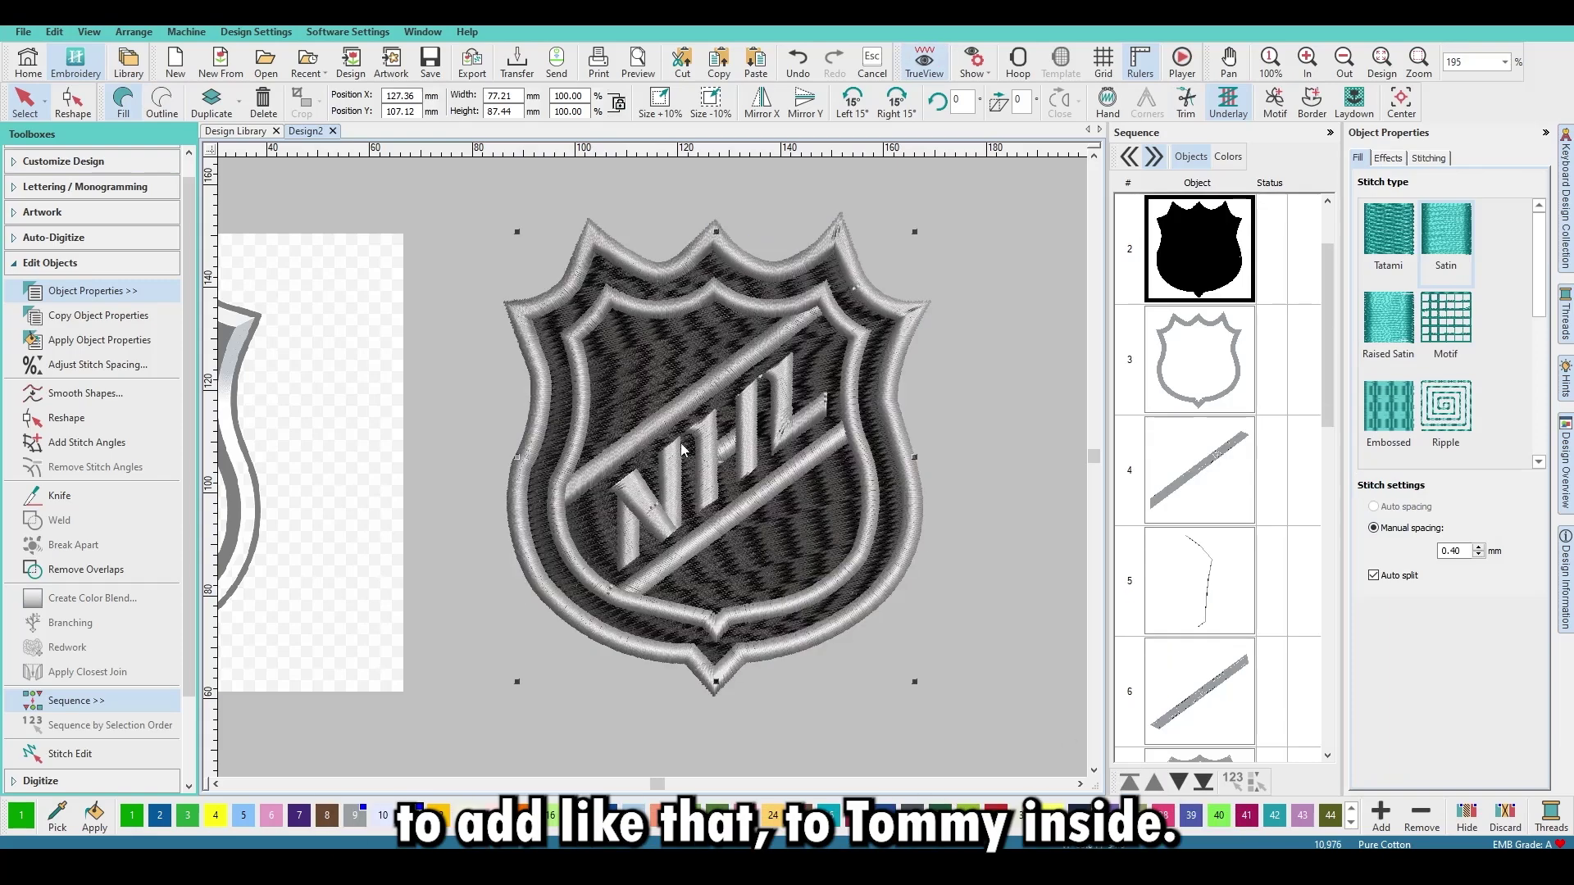
key("t")
scroll(548, 301, "up", 5)
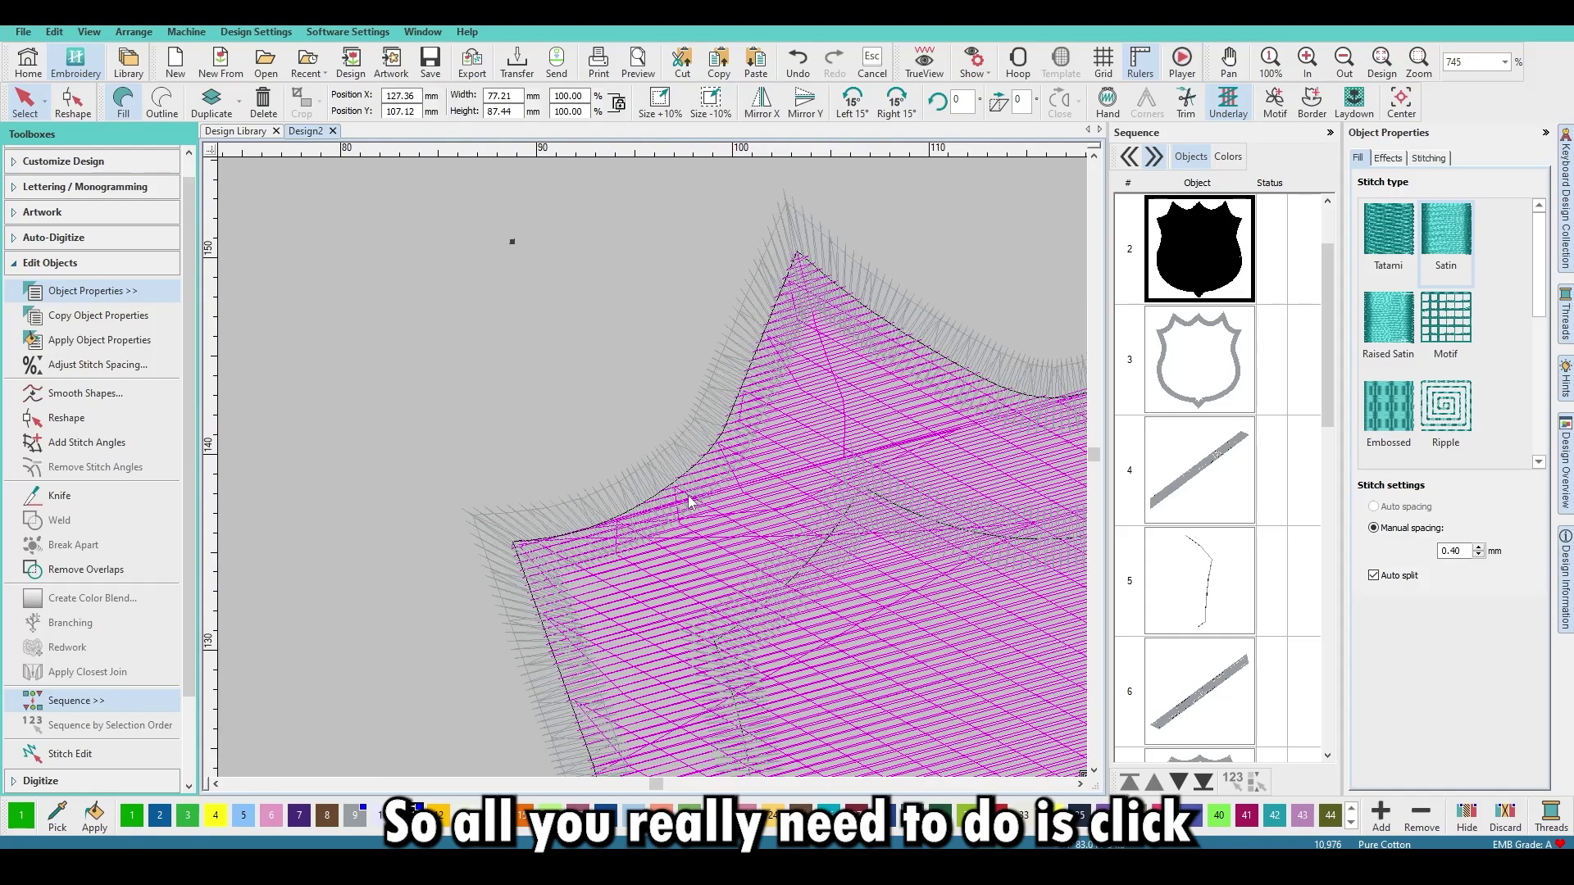
key("t")
scroll(656, 473, "down", 8)
scroll(678, 490, "up", 3)
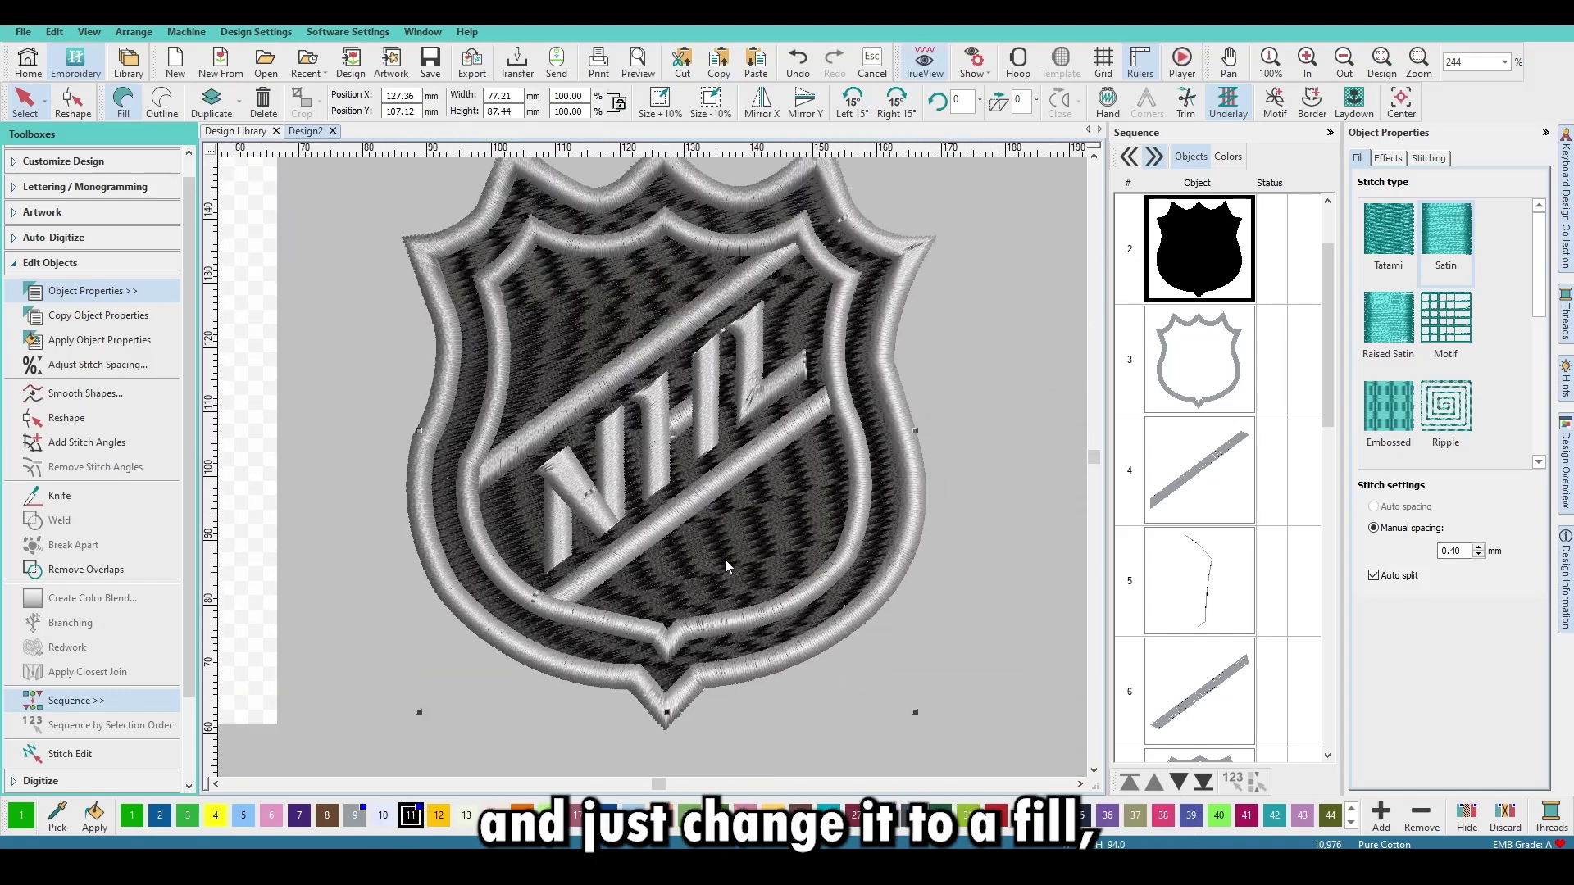
Rotate the black shield fill's stitch angle from horizontal to a diagonal sloping down opposite to the stripes.
key("ctrl+d")
key("h")
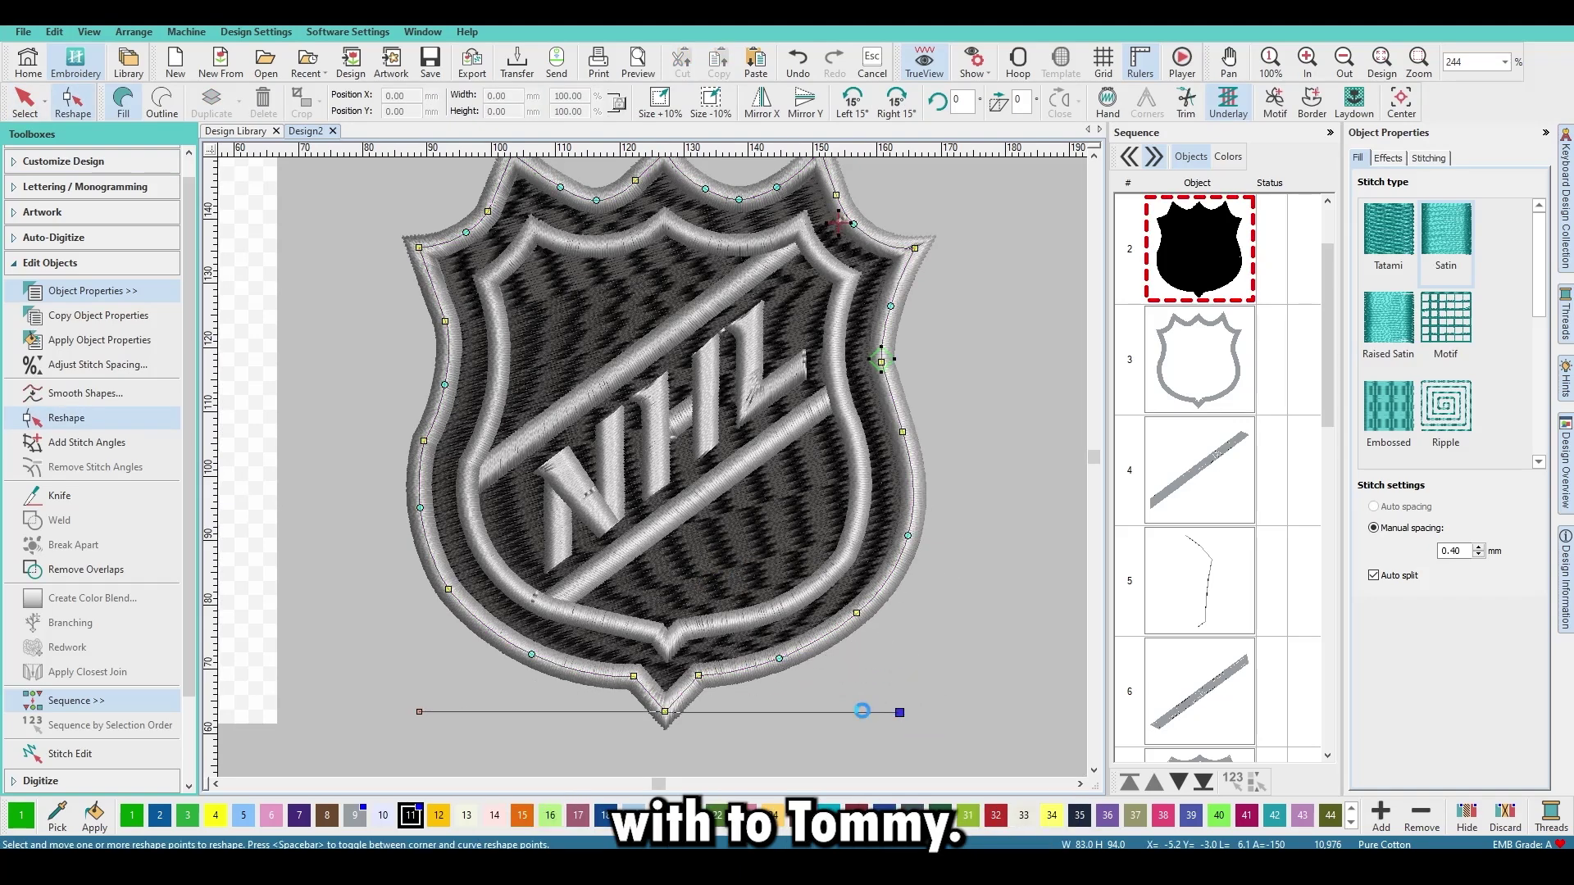
left_click_drag(419, 712, 393, 534)
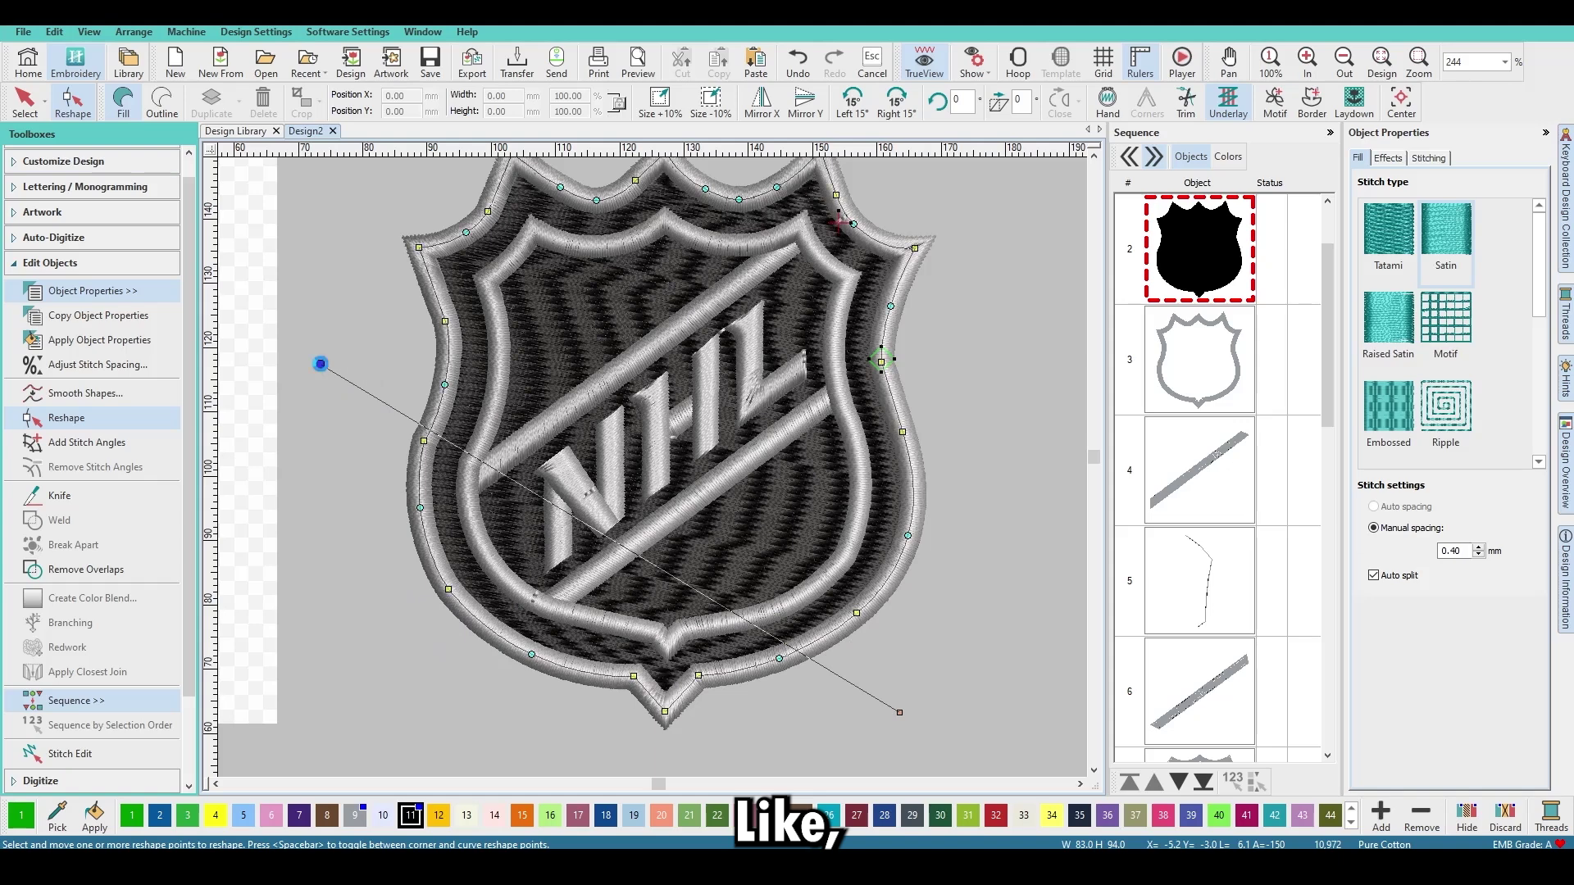
left_click_drag(321, 364, 321, 364)
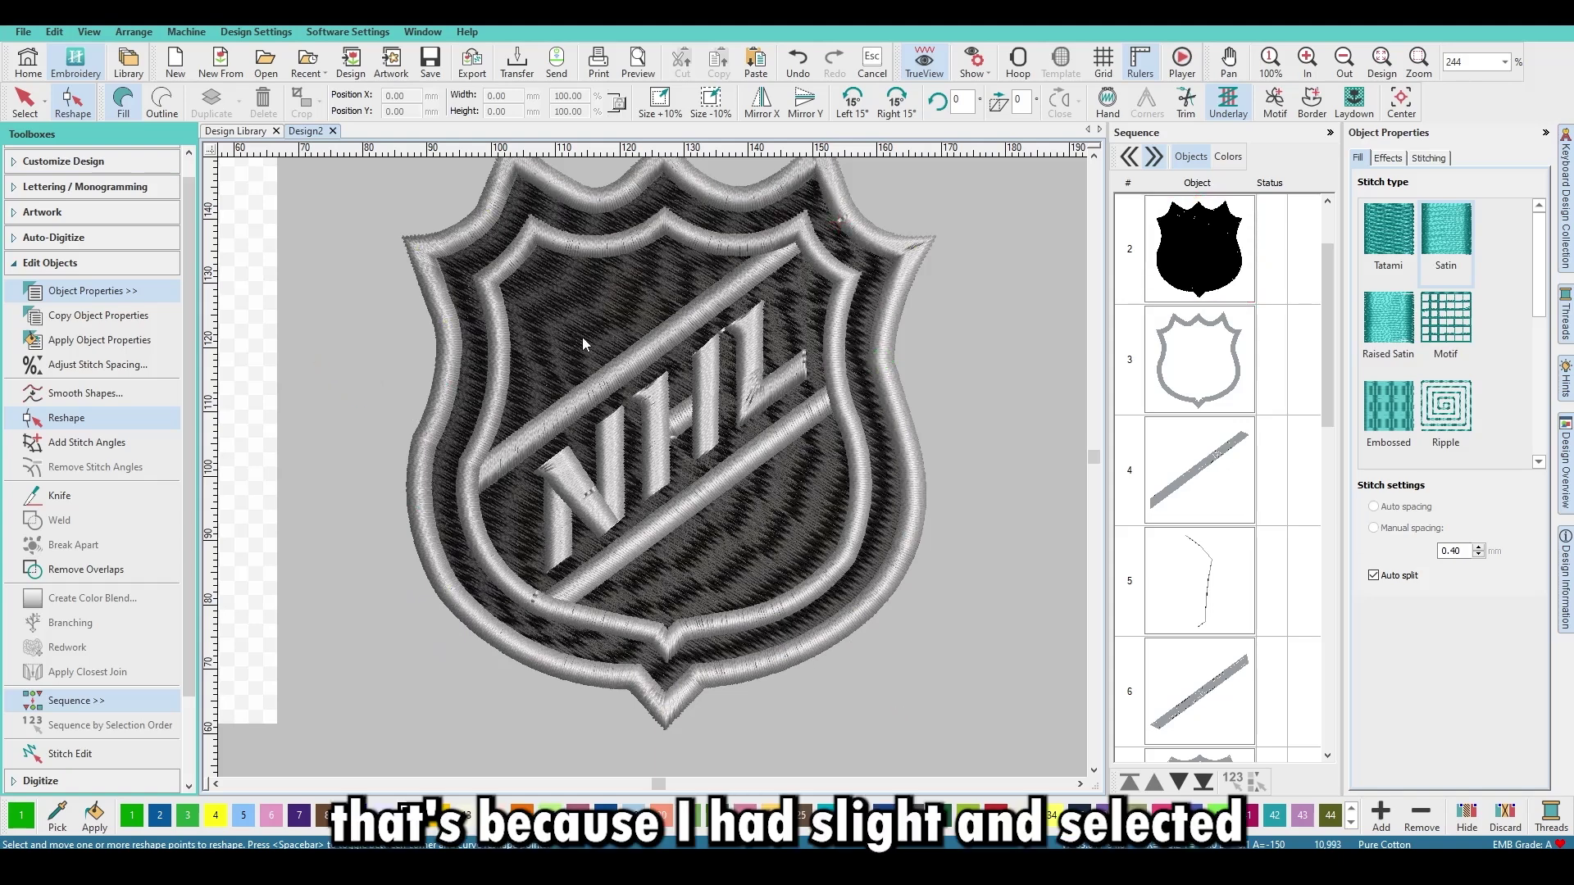
key("Escape")
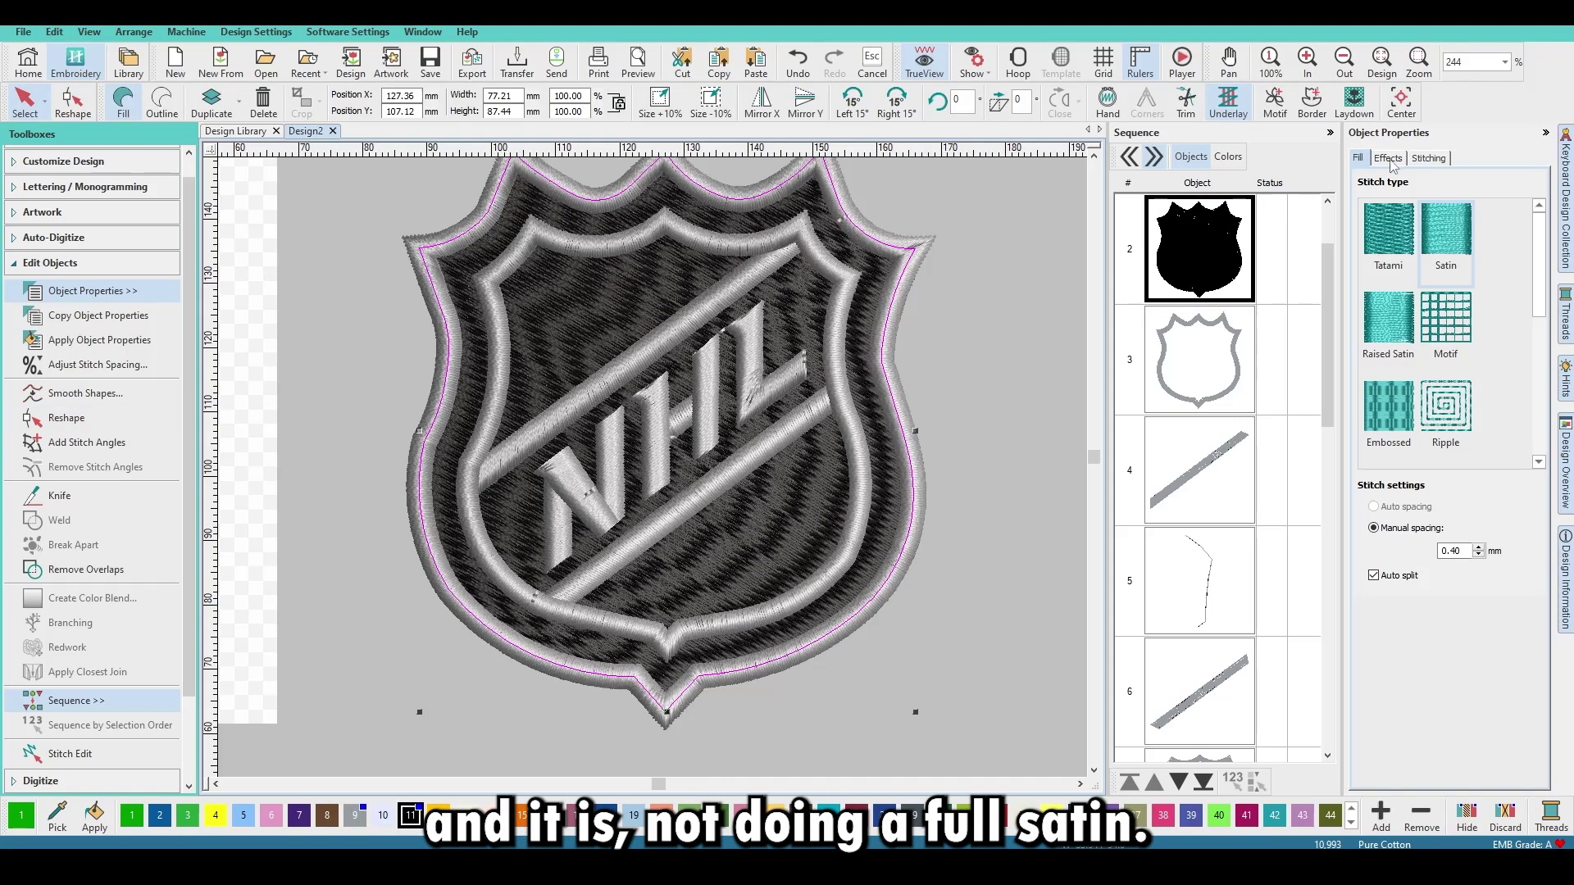
Change the black shield fill's stitch type from Satin to Tatami and check its stitches with and without TrueView.
left_click(1391, 161)
left_click(1361, 160)
left_click(1396, 253)
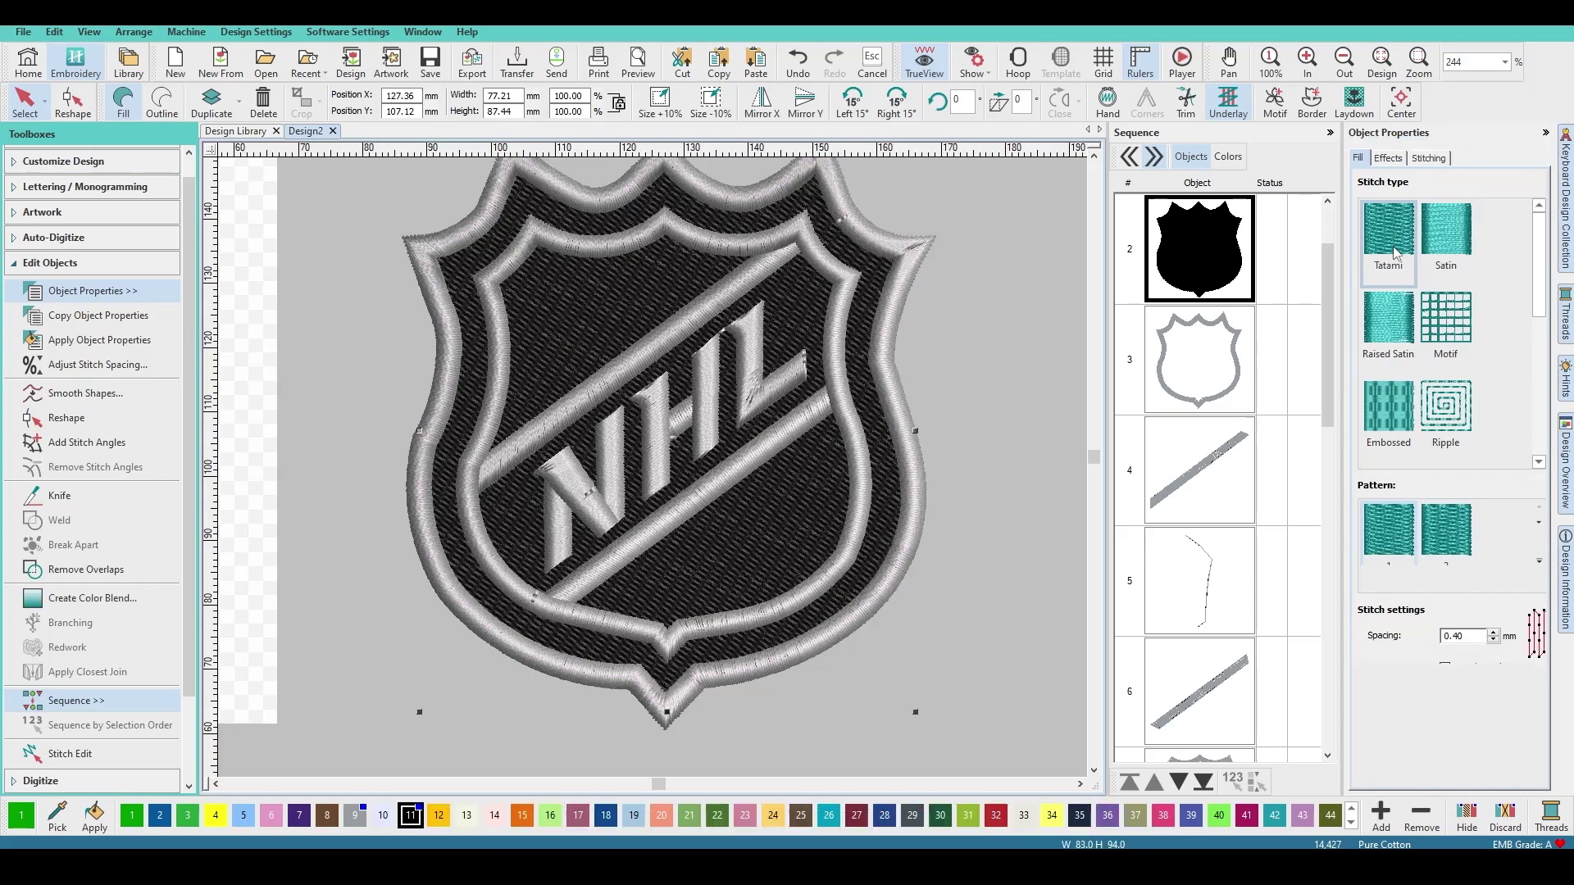
key("Escape")
key("t")
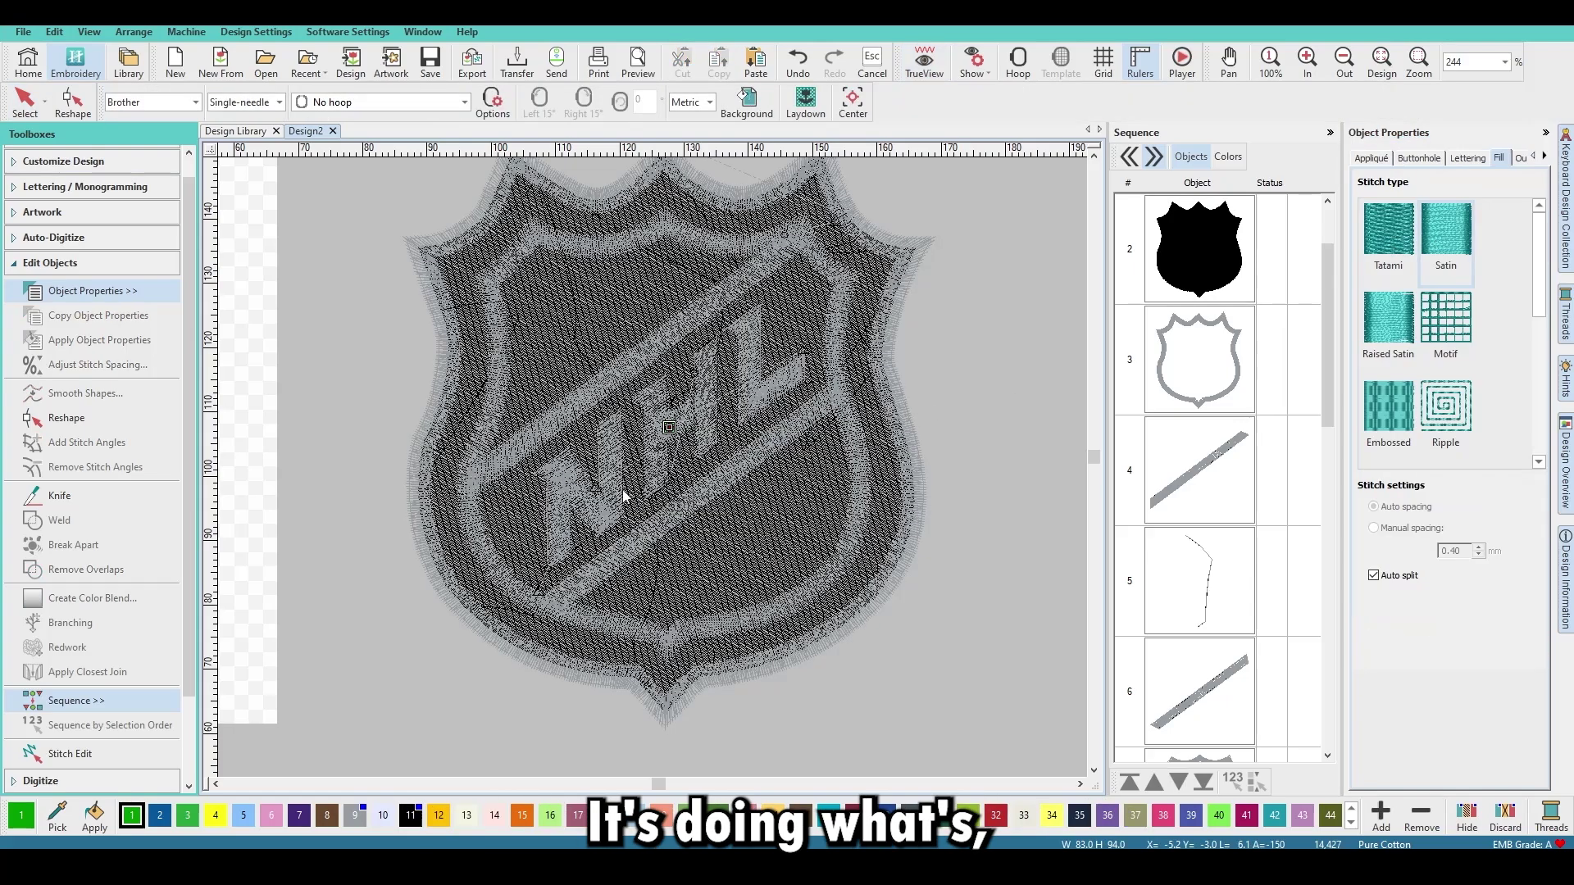
scroll(532, 430, "up", 6)
key("t")
scroll(653, 469, "down", 6)
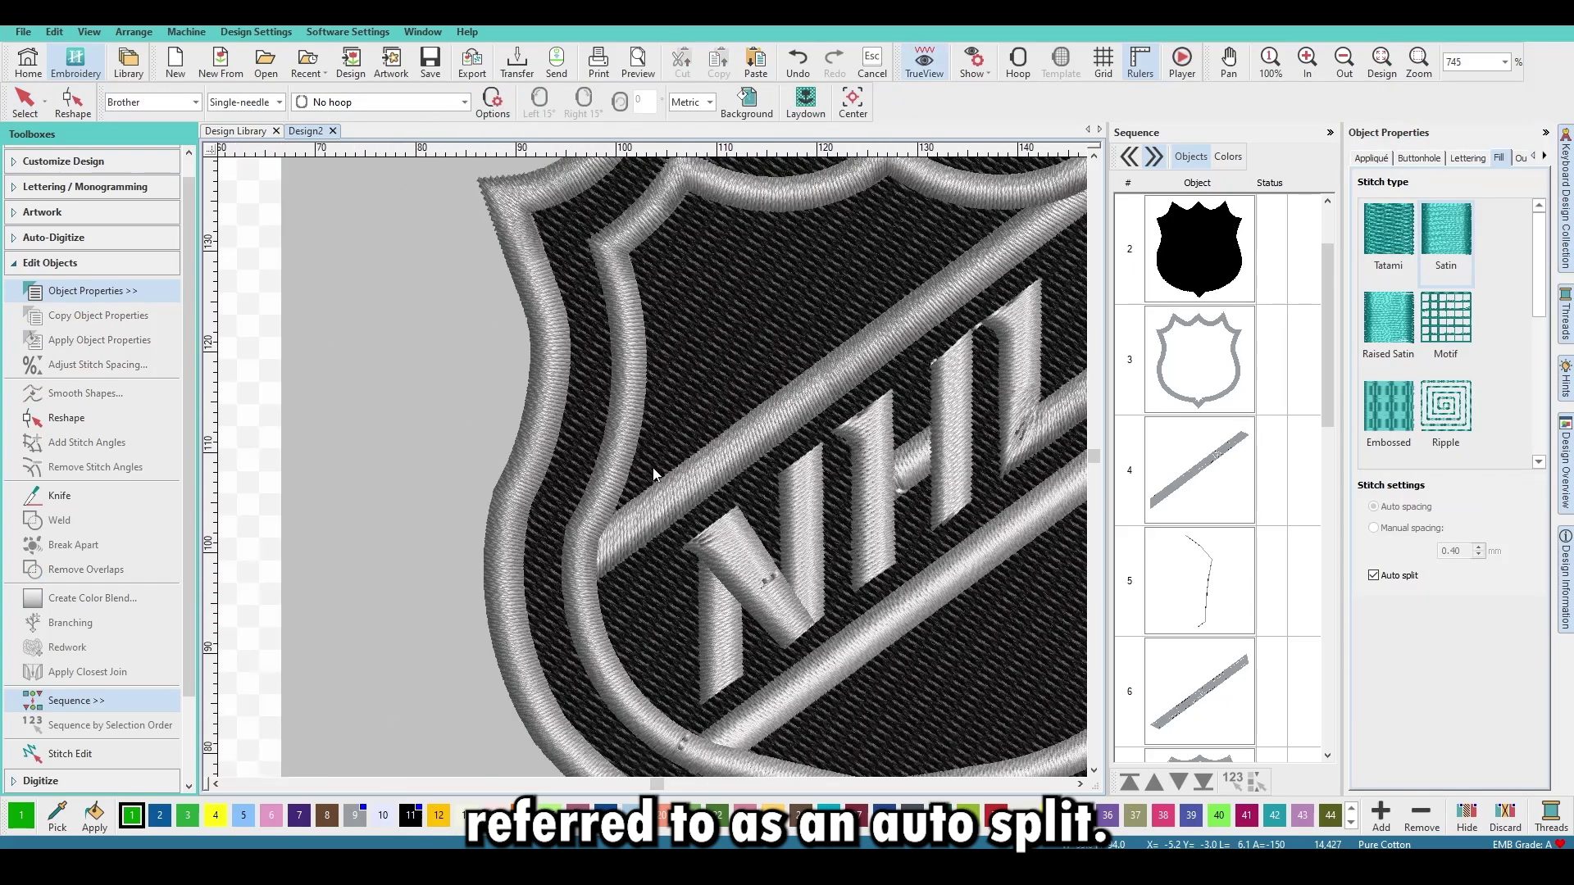
scroll(643, 452, "up", 2)
Enlarge the black shield fill proportionally about its centre to about 78.91 × 89.38 mm.
left_click(630, 428)
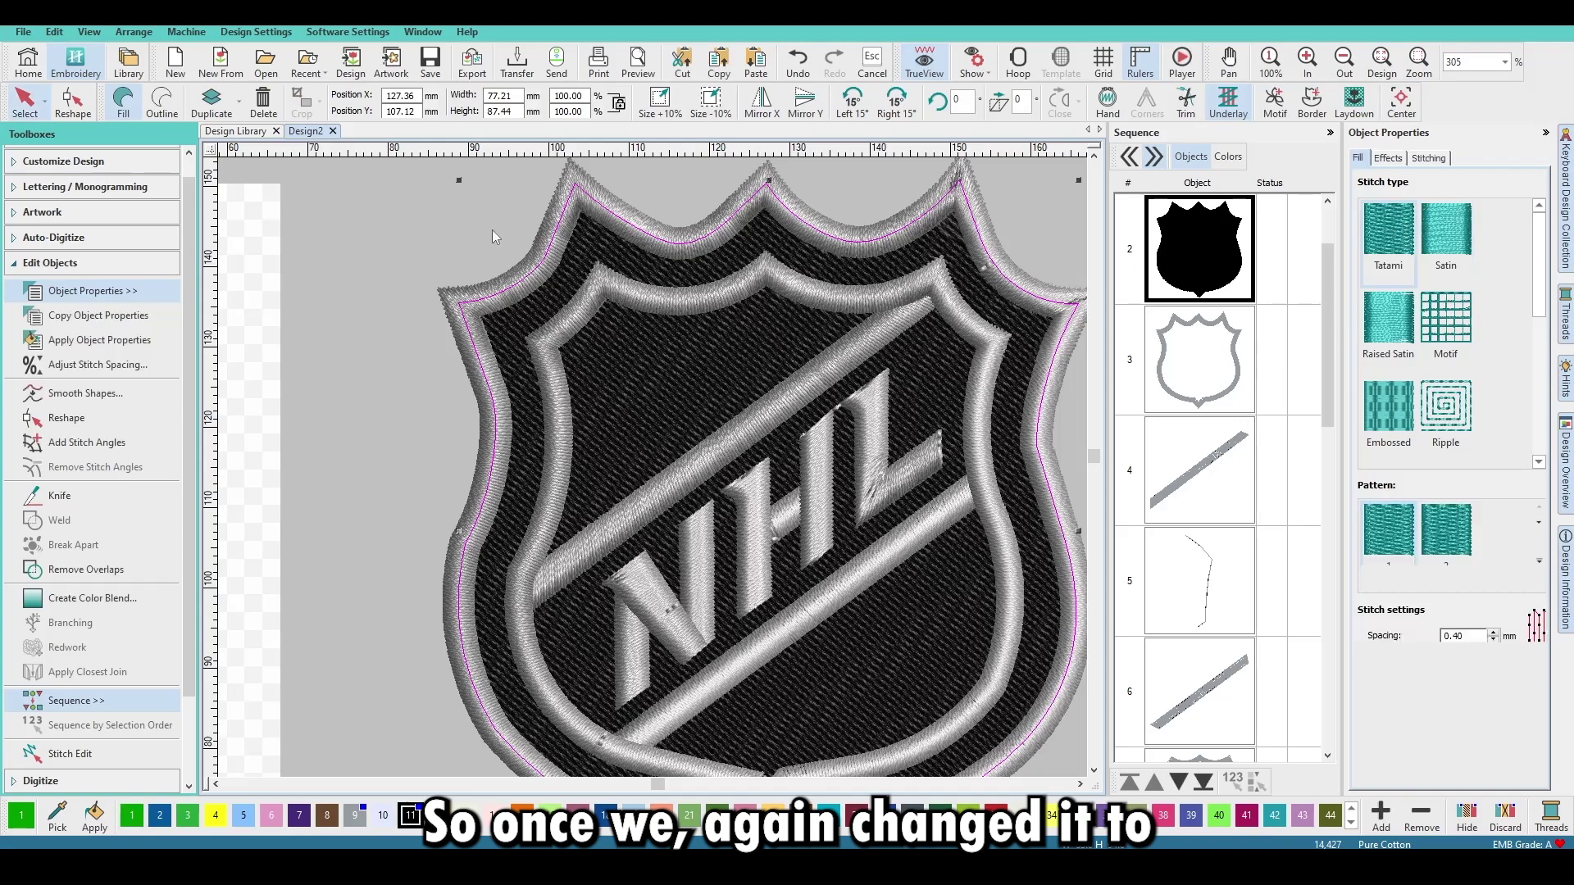
left_click_drag(459, 179, 548, 318)
scroll(651, 479, "down", 4)
Examine the black fill's diagonal stitches and its overlap with the outer shield outline without TrueView, then restore TrueView.
key("t")
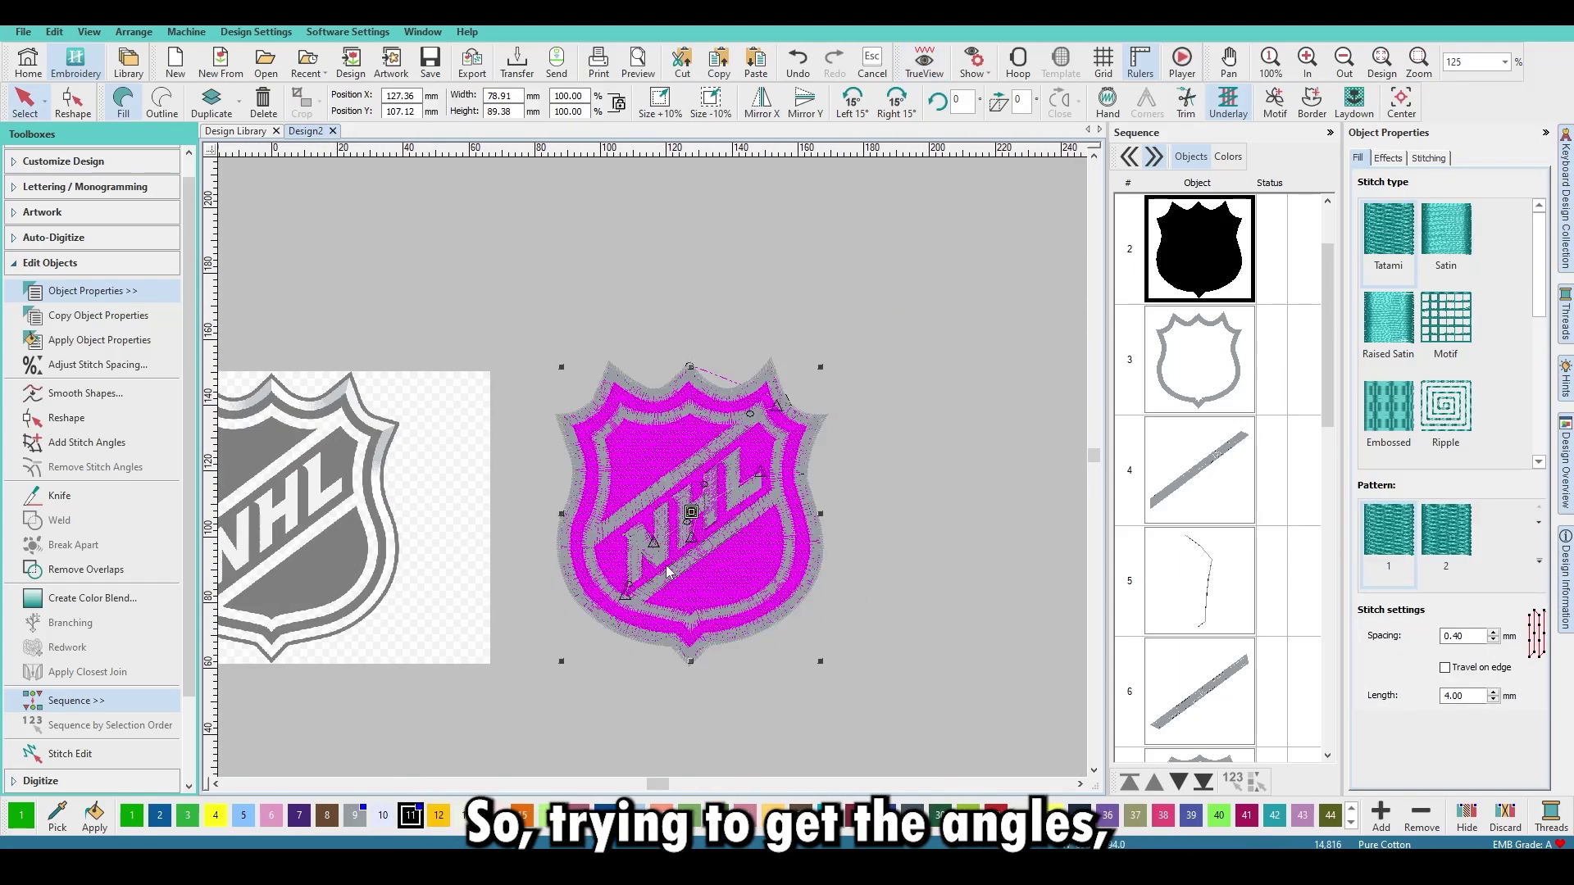
scroll(653, 473, "up", 3)
scroll(654, 474, "up", 2)
scroll(655, 474, "down", 2)
scroll(656, 476, "up", 3)
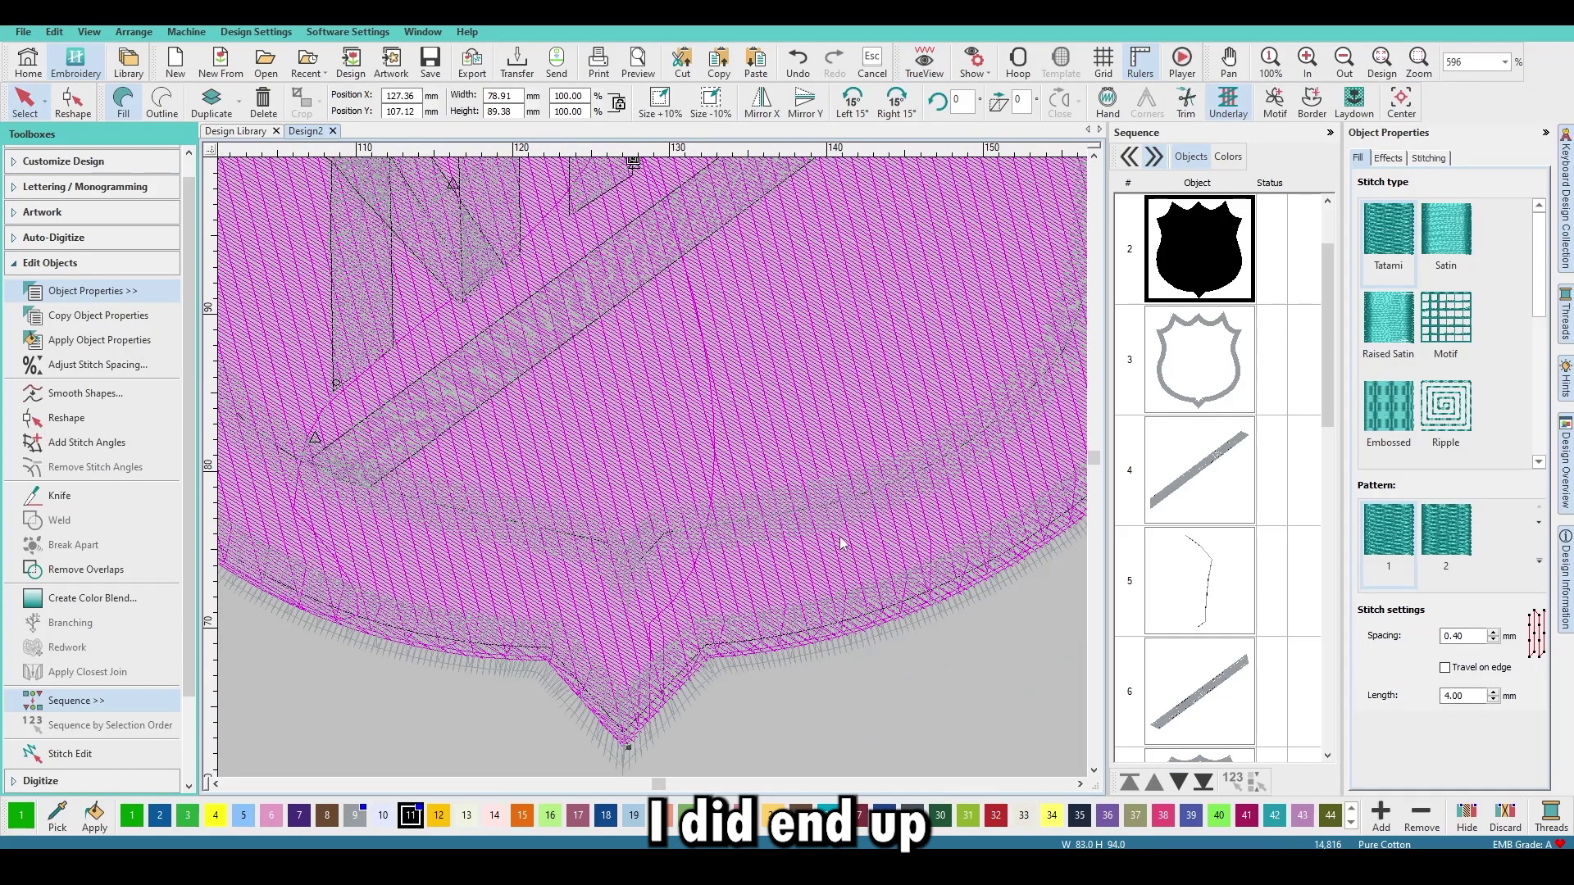
scroll(842, 543, "down", 3)
scroll(680, 443, "up", 3)
scroll(642, 434, "down", 1)
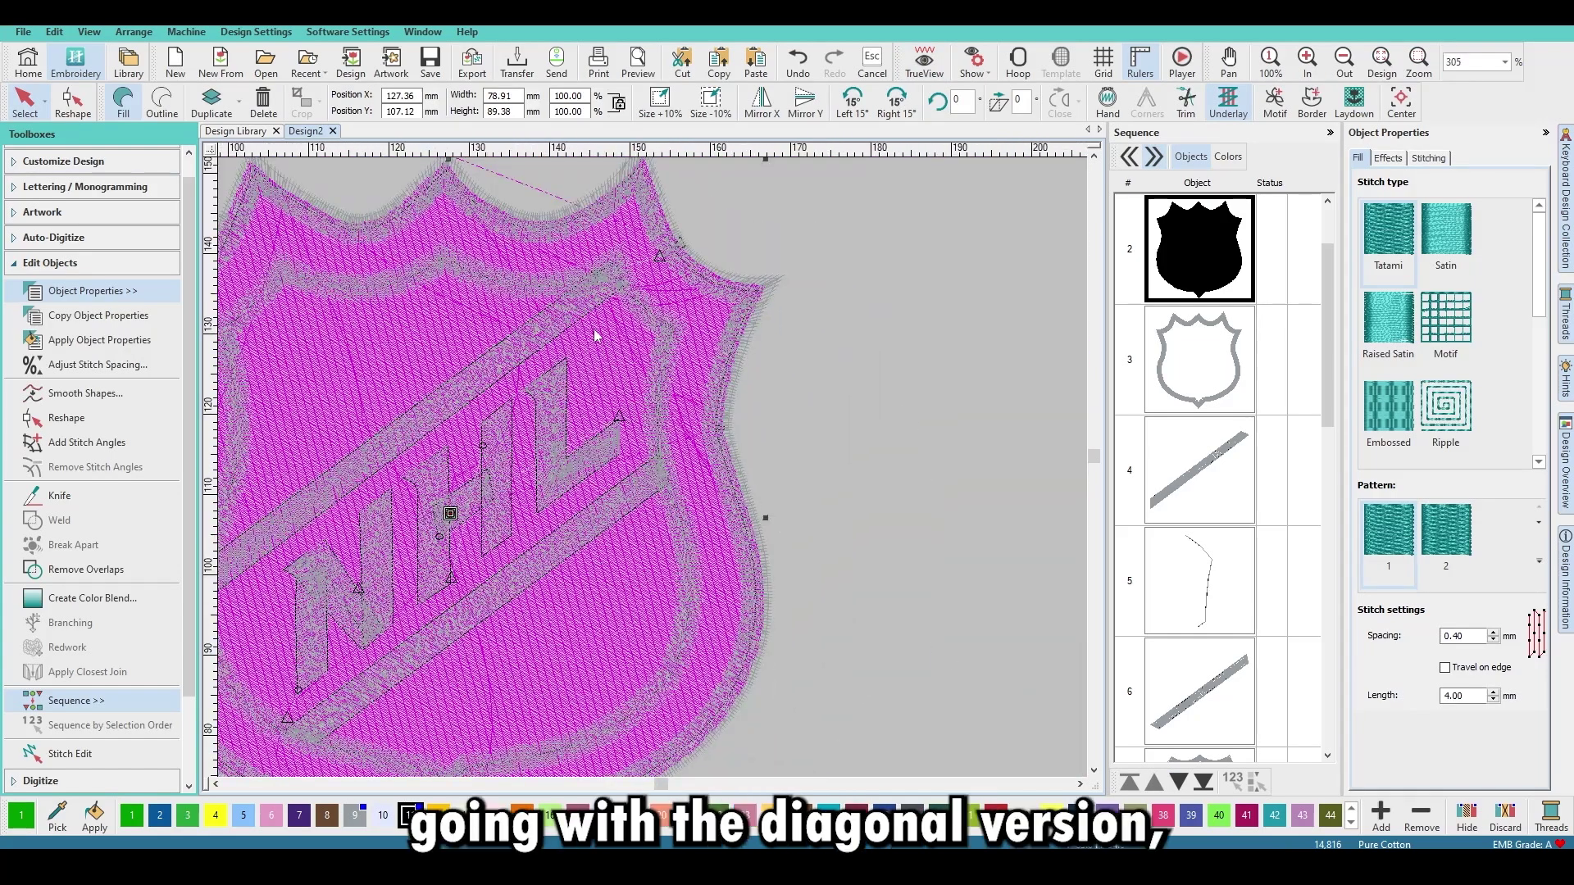
key("t")
scroll(618, 275, "down", 3)
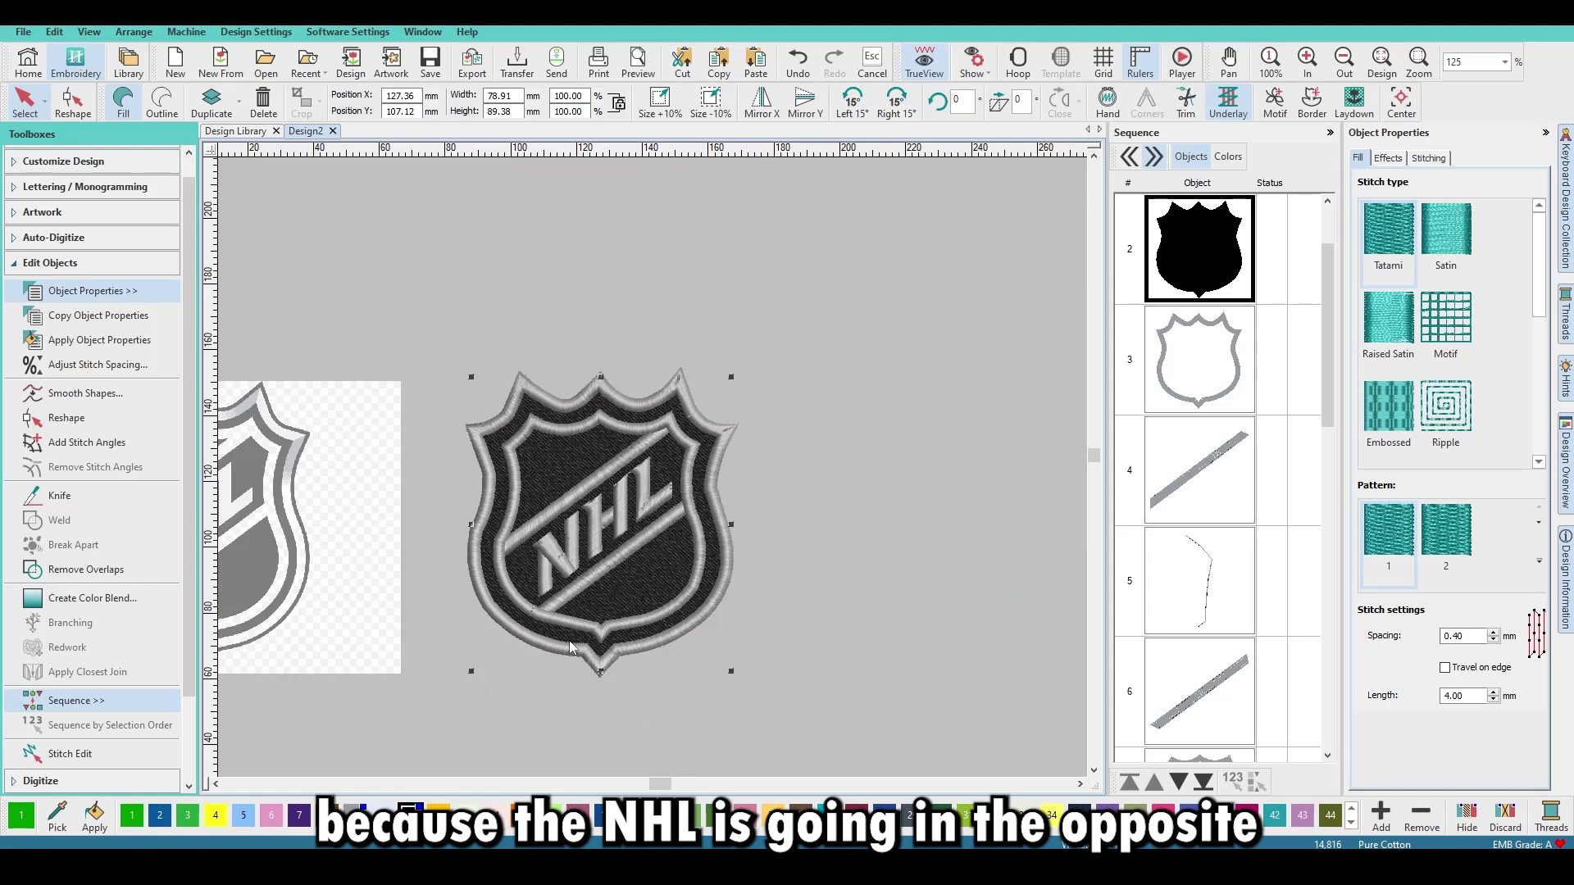
Select the whole embroidery design, centre it at the 0,0 origin and clear the selection.
left_click(859, 725)
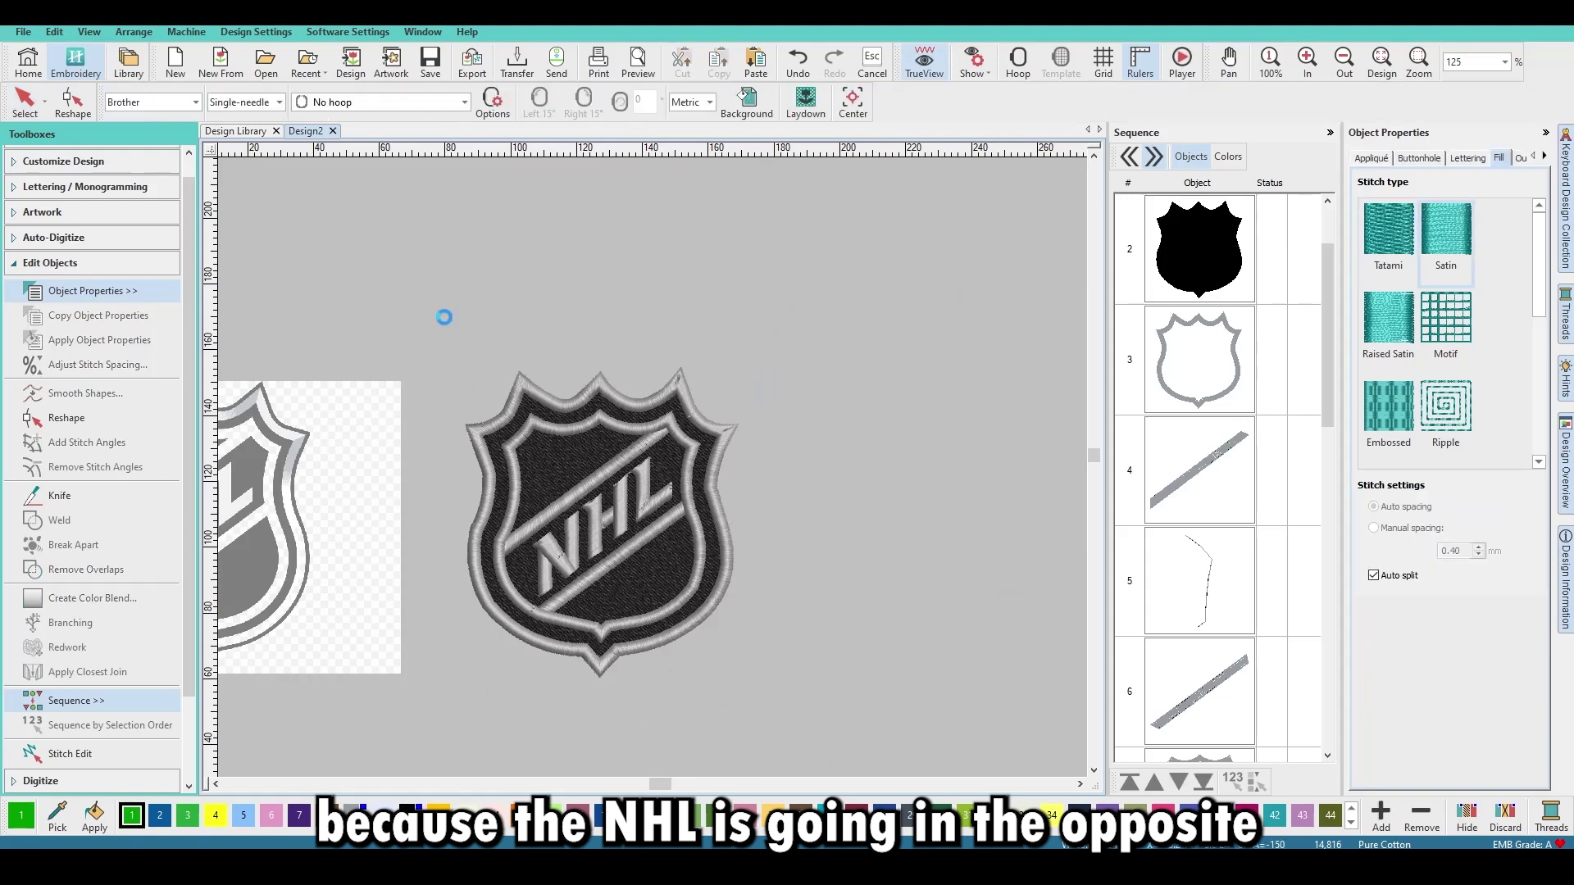
key("ctrl+a")
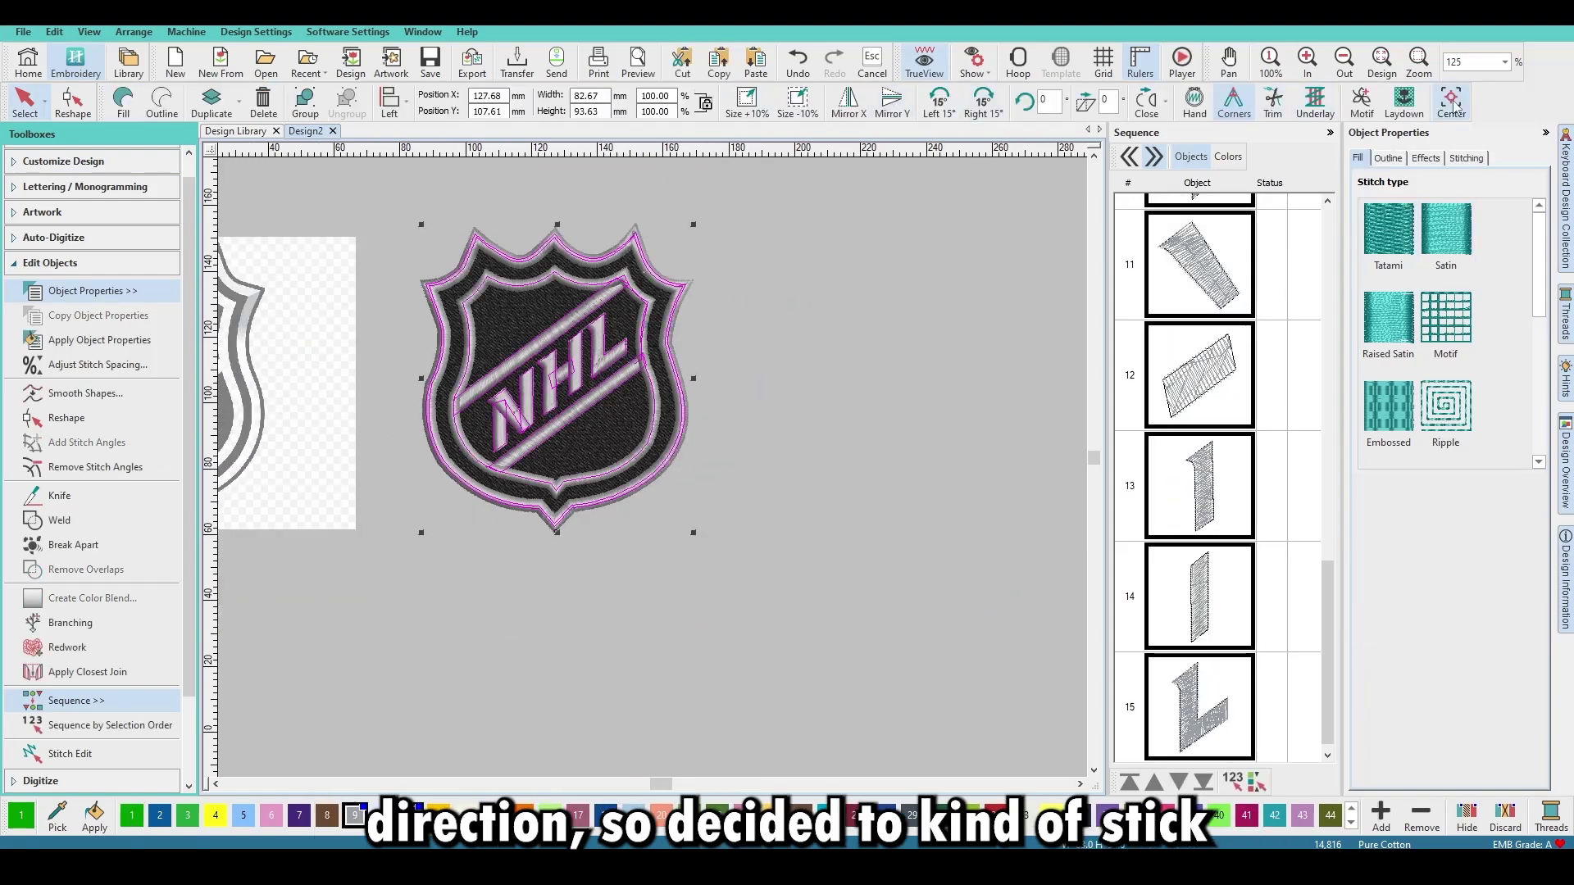
left_click(1451, 100)
scroll(510, 647, "down", 1)
scroll(663, 454, "up", 3)
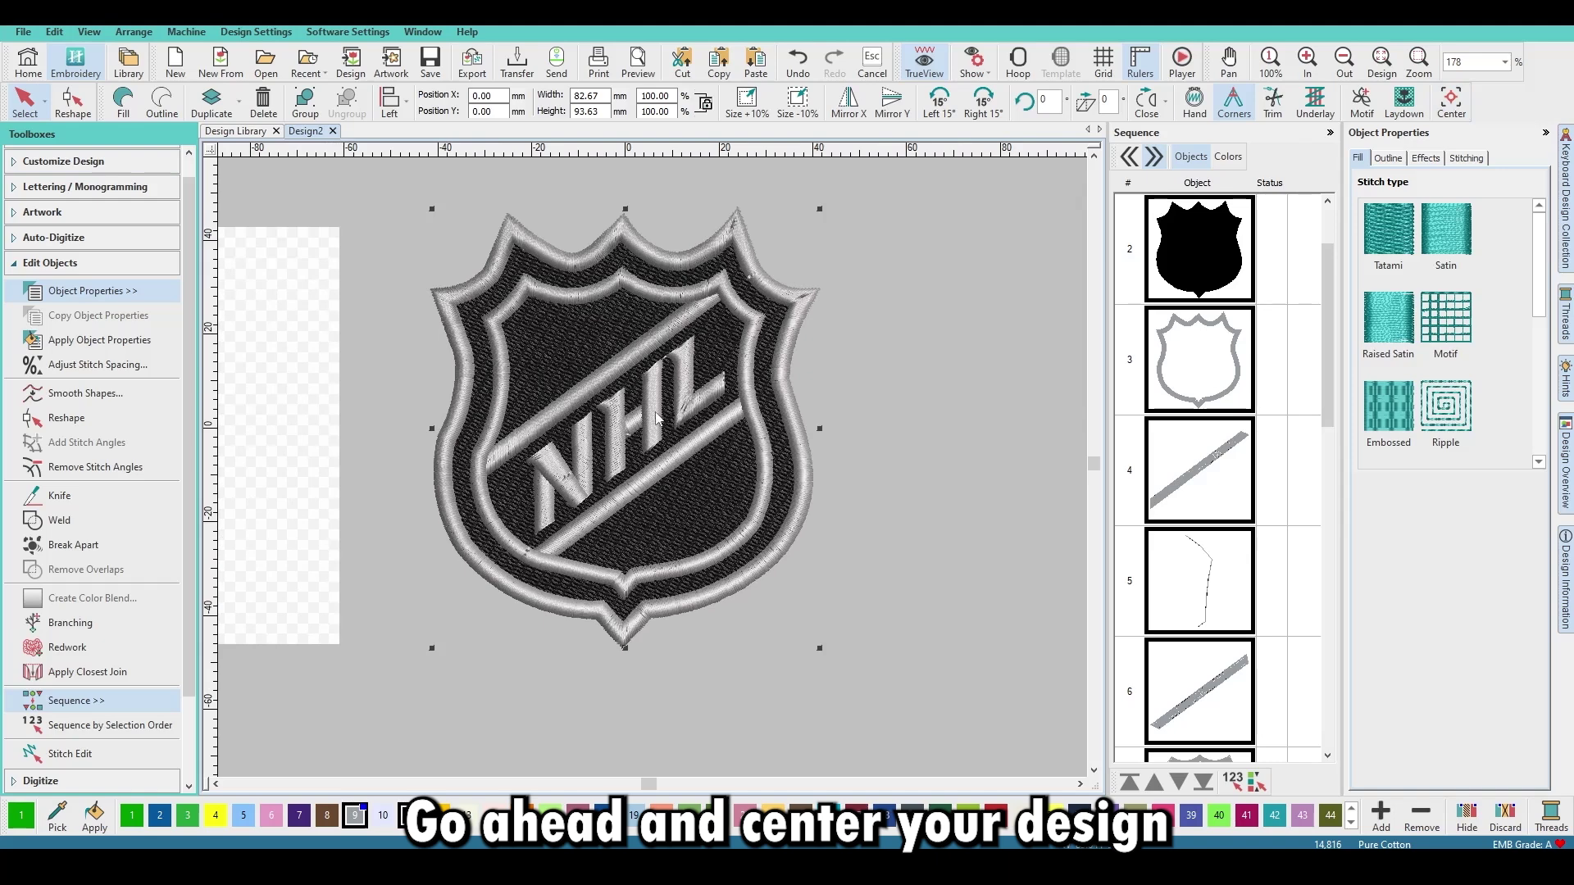
key("Escape")
left_click_drag(642, 400, 651, 467)
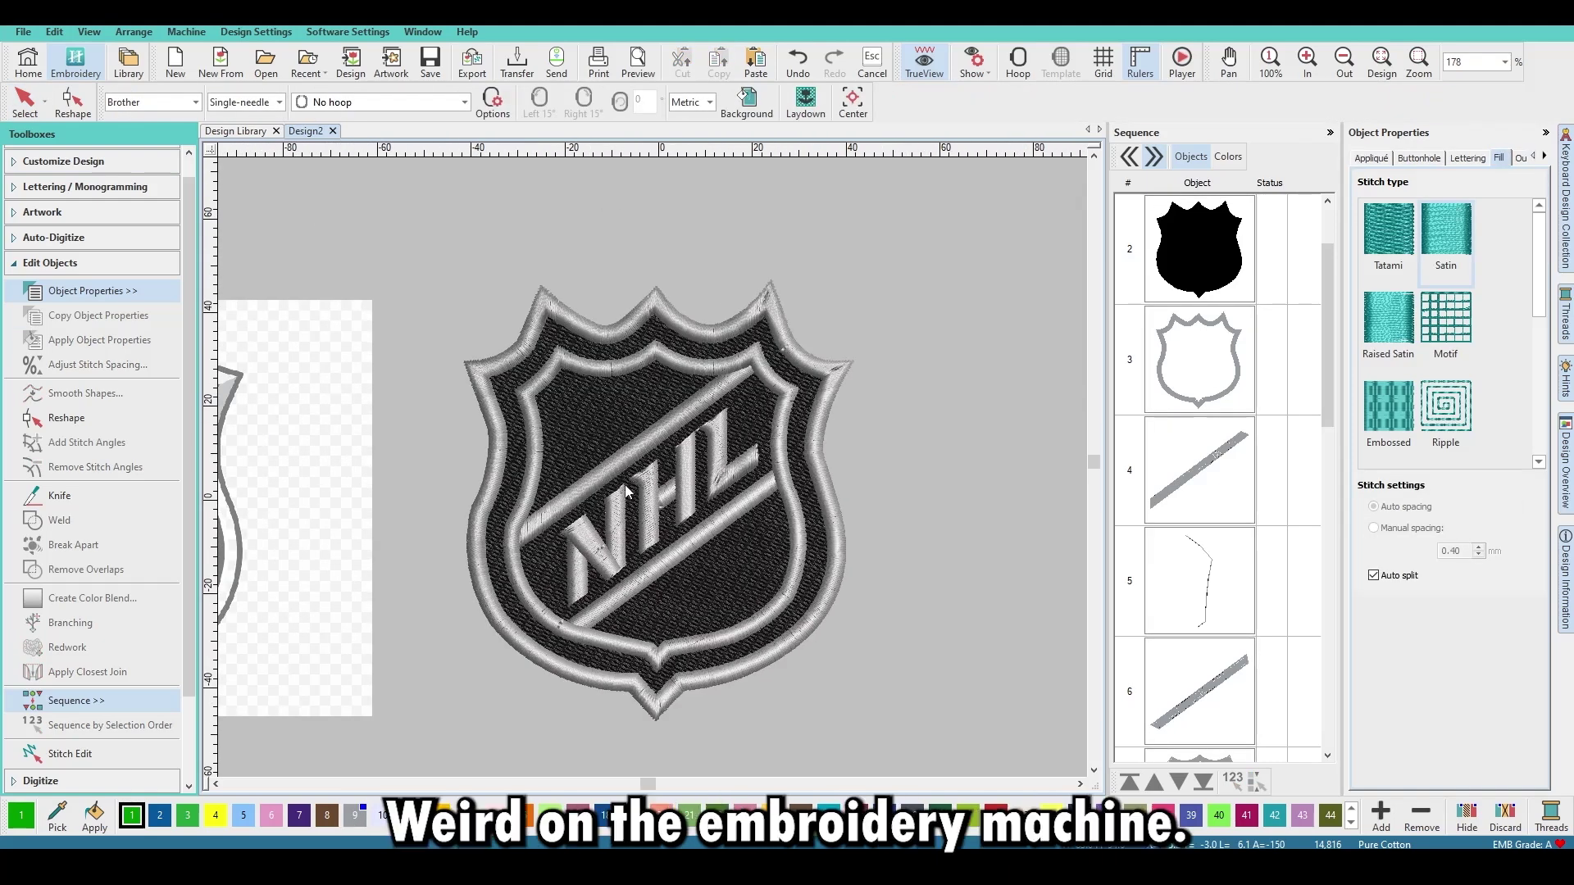